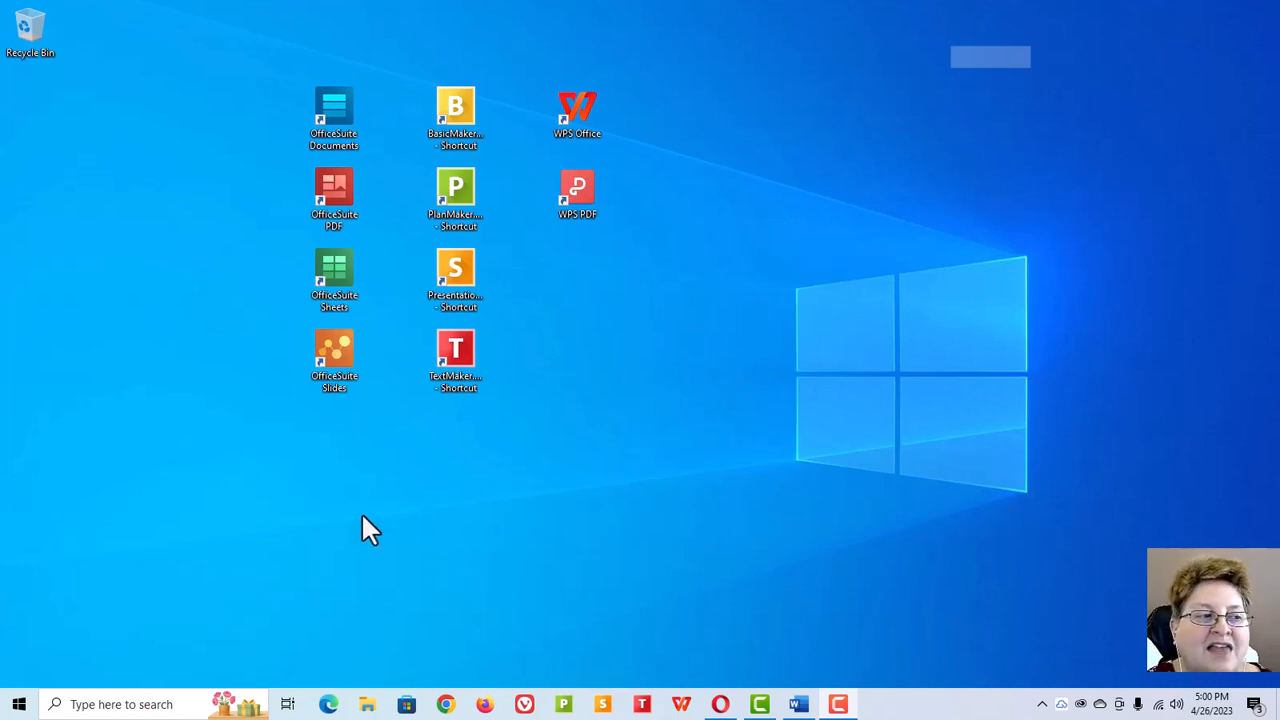
Step: Open the Word Processors test document in Word and scroll through its contents to review it
{"action": "left_click", "coordinate": [798, 704]}
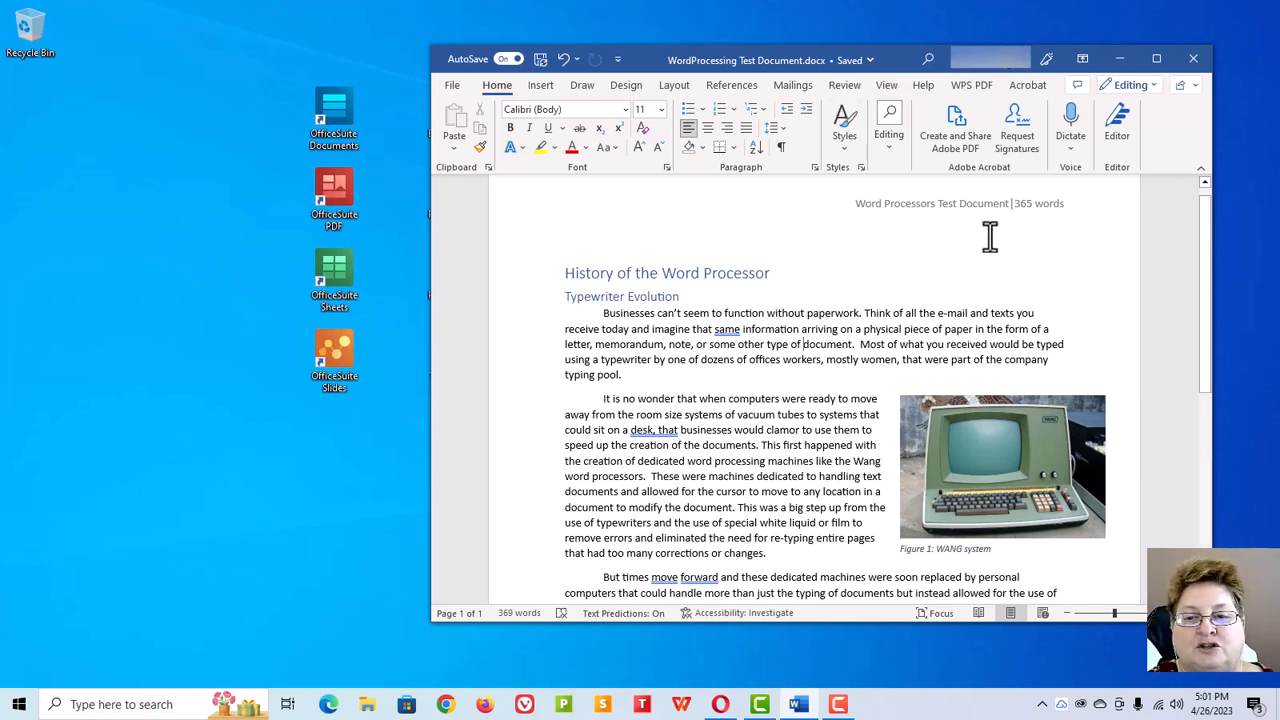
{"action": "scroll", "coordinate": [985, 290], "scroll_direction": "down", "scroll_amount": 5}
{"action": "scroll", "coordinate": [1000, 350], "scroll_direction": "up", "scroll_amount": 6}
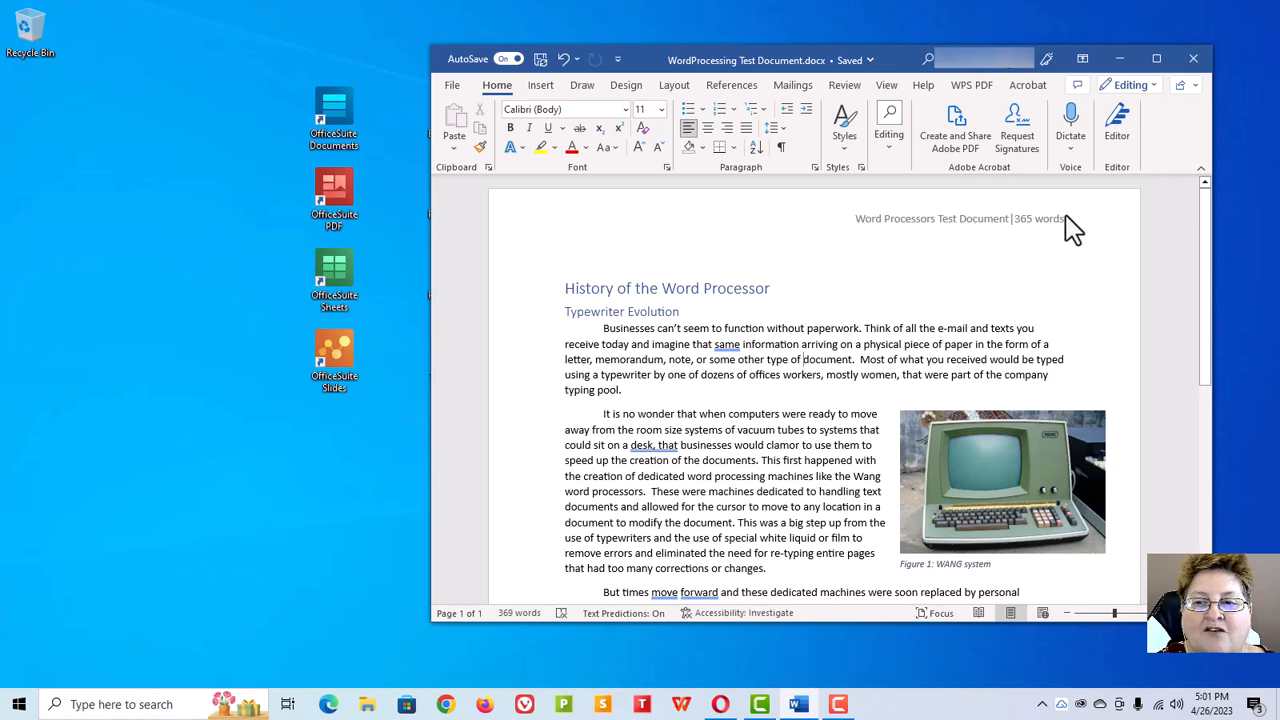
{"action": "scroll", "coordinate": [810, 268], "scroll_direction": "down", "scroll_amount": 1}
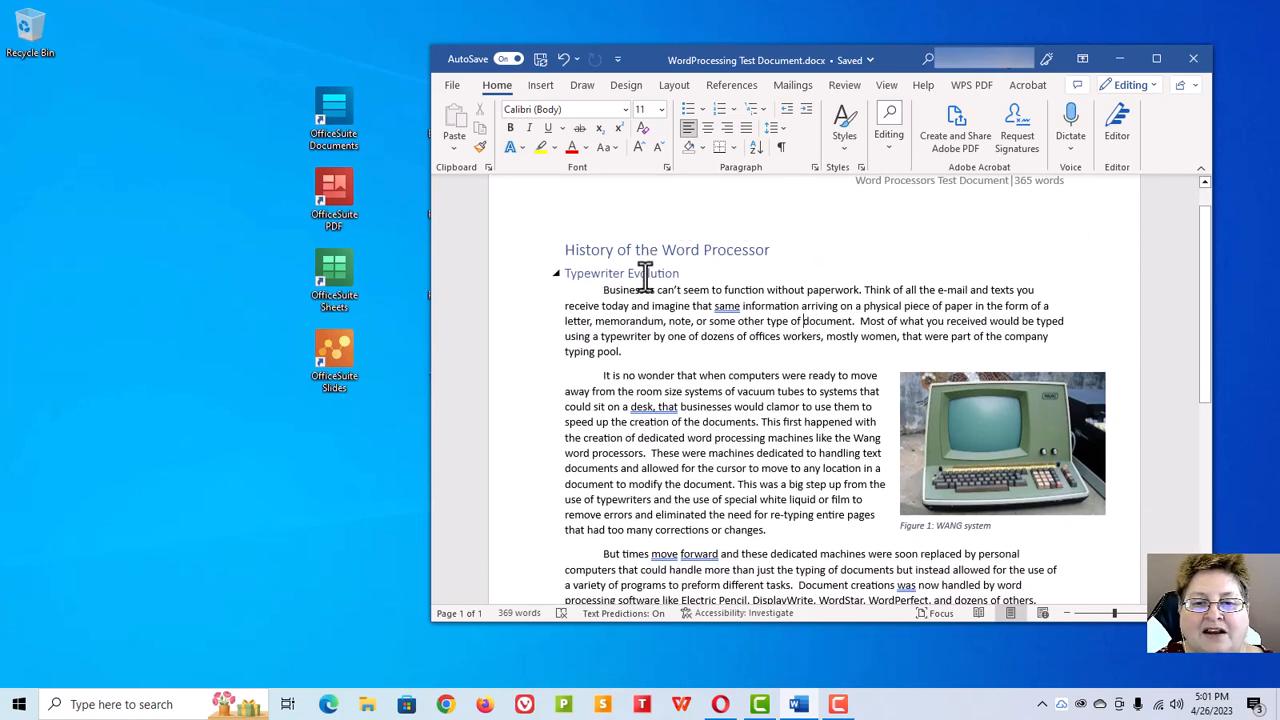
{"action": "scroll", "coordinate": [649, 258], "scroll_direction": "down", "scroll_amount": 2}
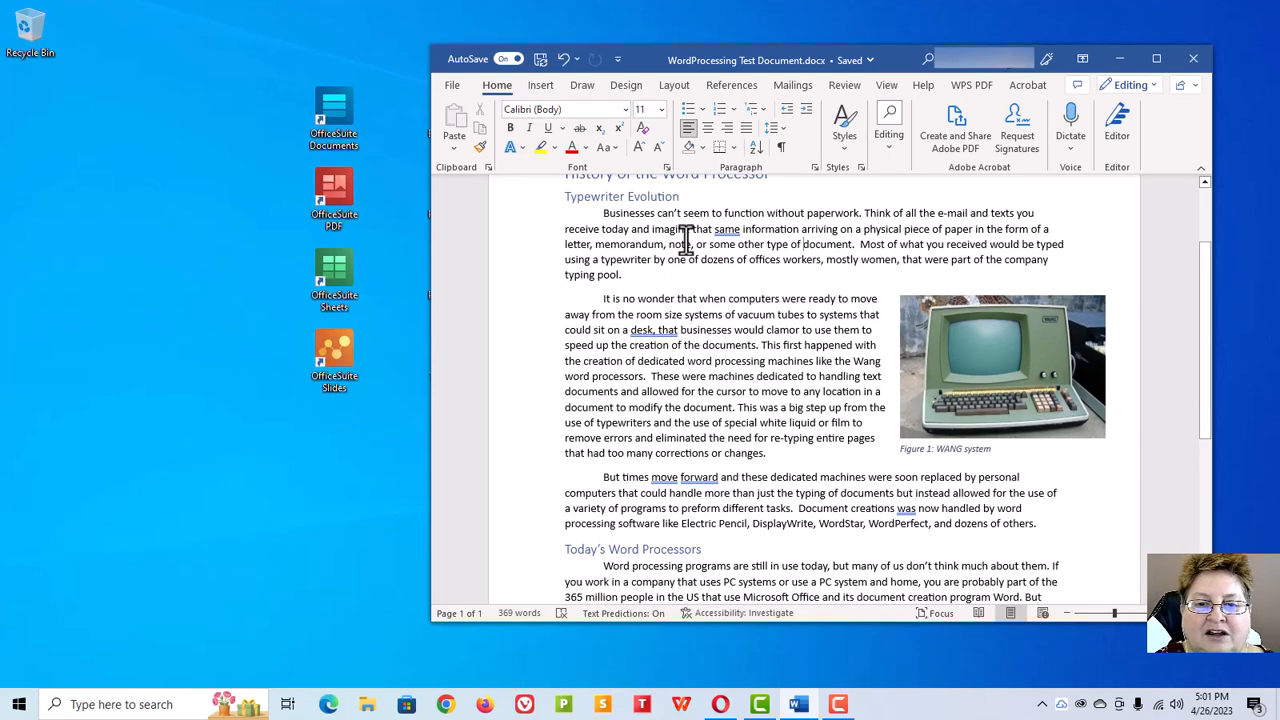
{"action": "scroll", "coordinate": [686, 255], "scroll_direction": "down", "scroll_amount": 5}
{"action": "scroll", "coordinate": [787, 358], "scroll_direction": "up", "scroll_amount": 4}
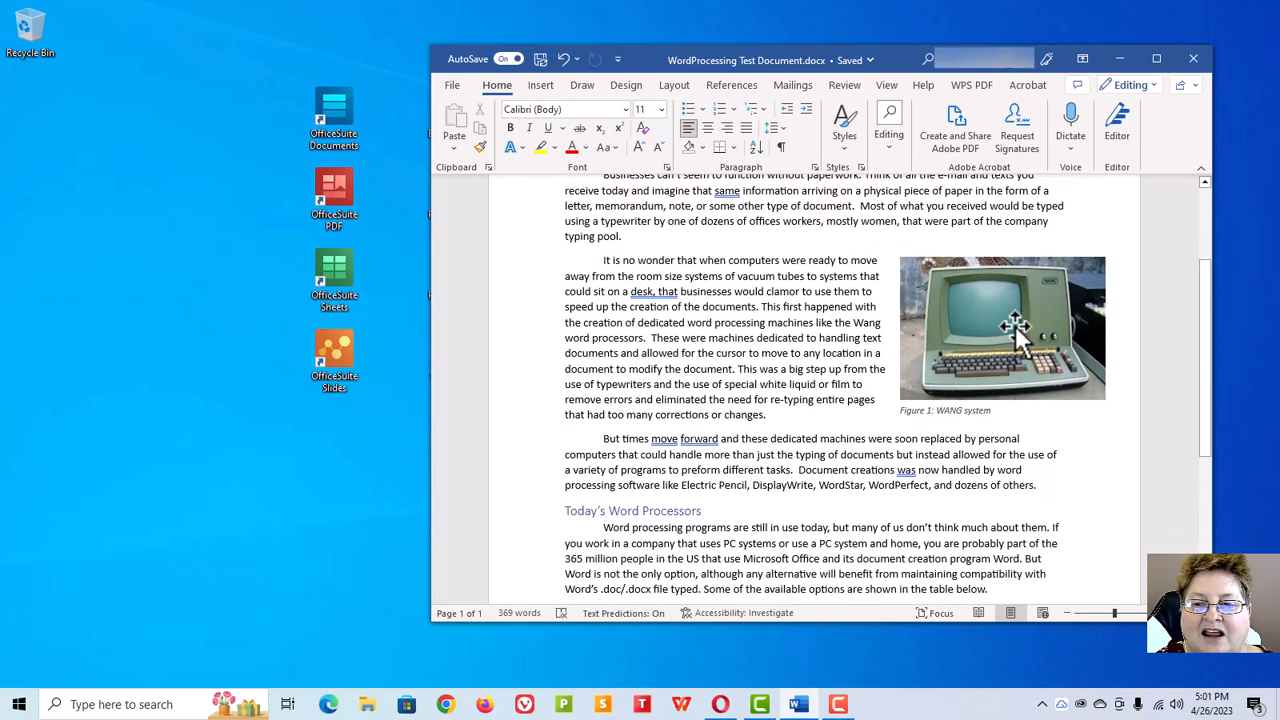
{"action": "scroll", "coordinate": [944, 400], "scroll_direction": "down", "scroll_amount": 7}
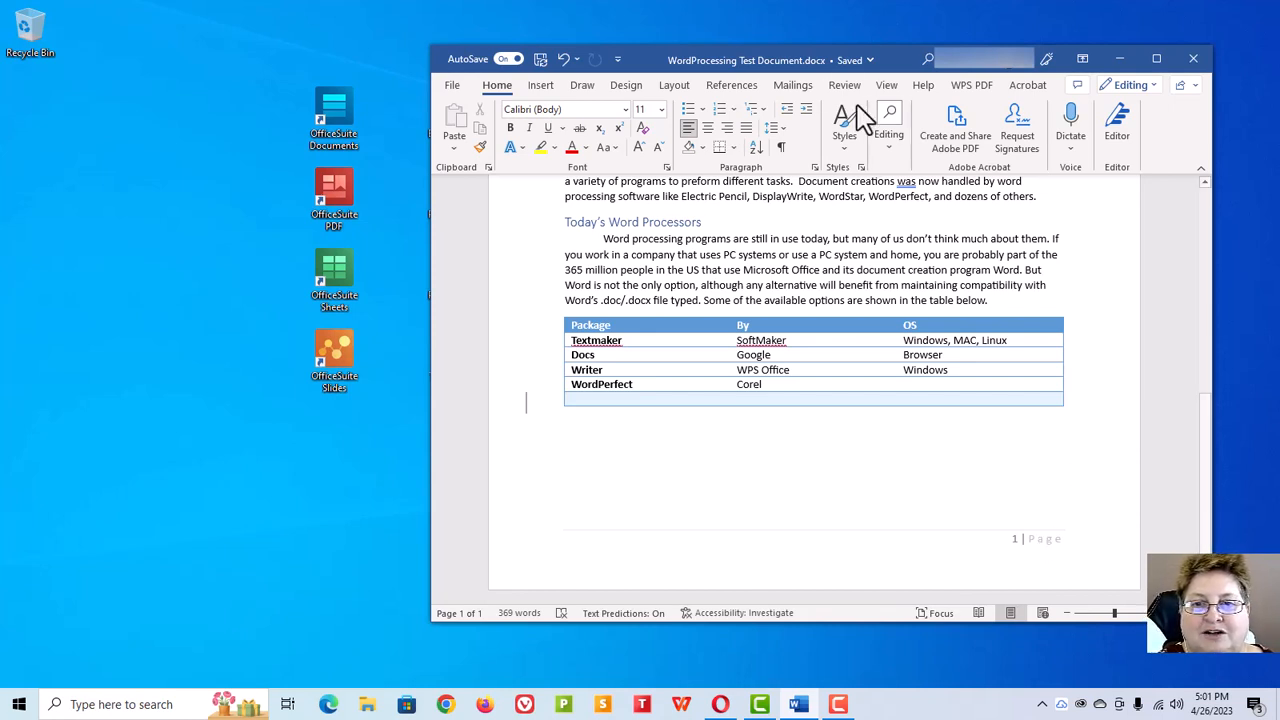
{"action": "left_click_drag", "start_coordinate": [823, 66], "coordinate": [0, 107]}
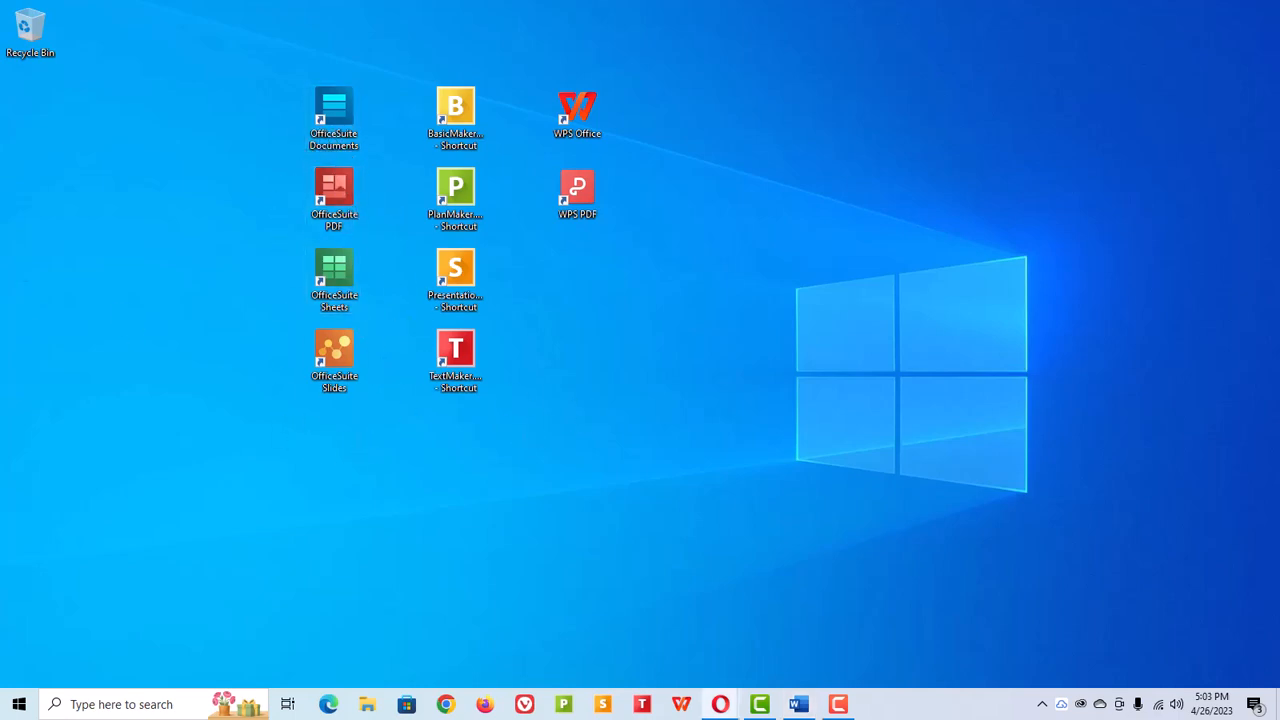
Step: Bring up the OfficeSuite pricing page in the browser and scroll through the plans
{"action": "left_click_drag", "start_coordinate": [0, 150], "coordinate": [700, 78]}
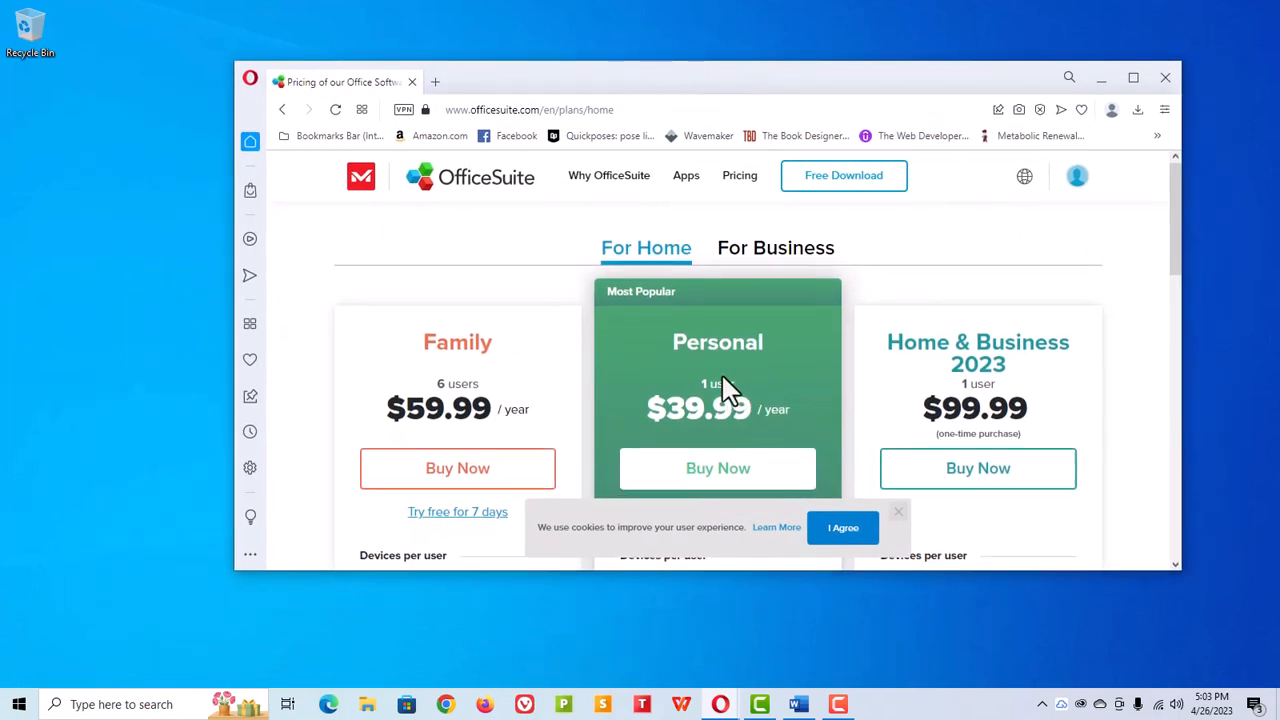
{"action": "scroll", "coordinate": [720, 380], "scroll_direction": "down", "scroll_amount": 2}
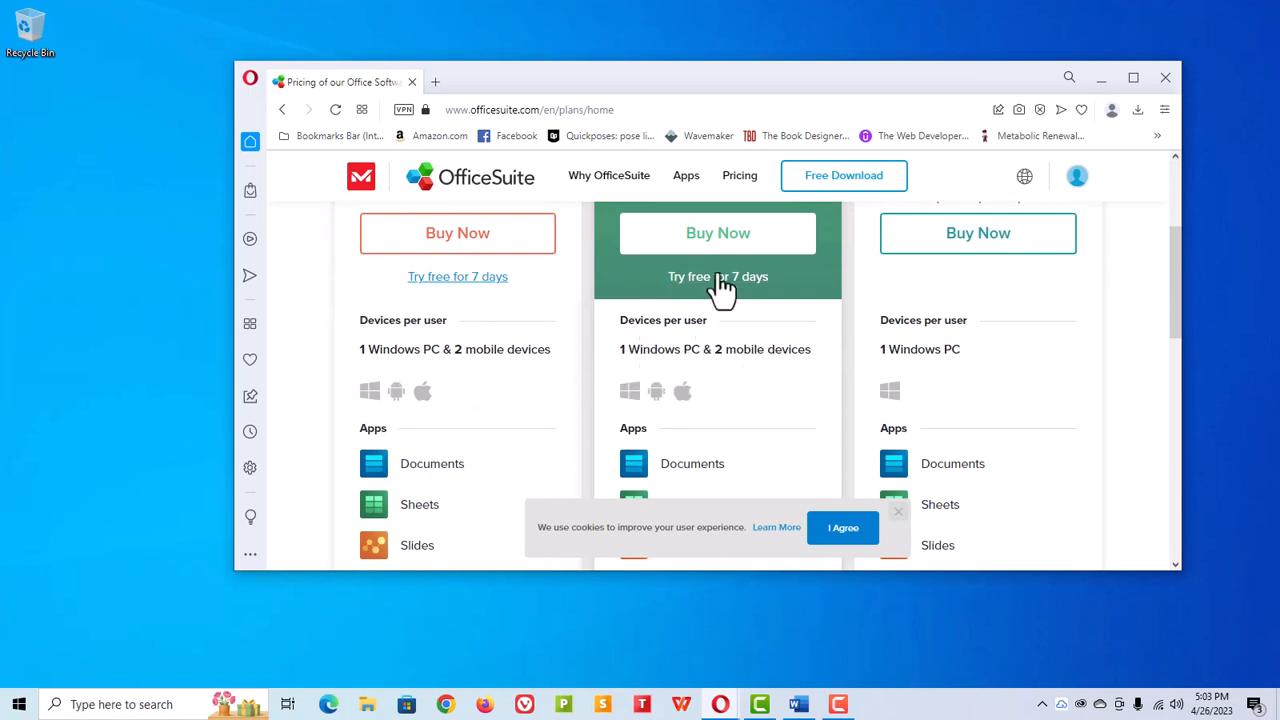
{"action": "scroll", "coordinate": [690, 400], "scroll_direction": "down", "scroll_amount": 2}
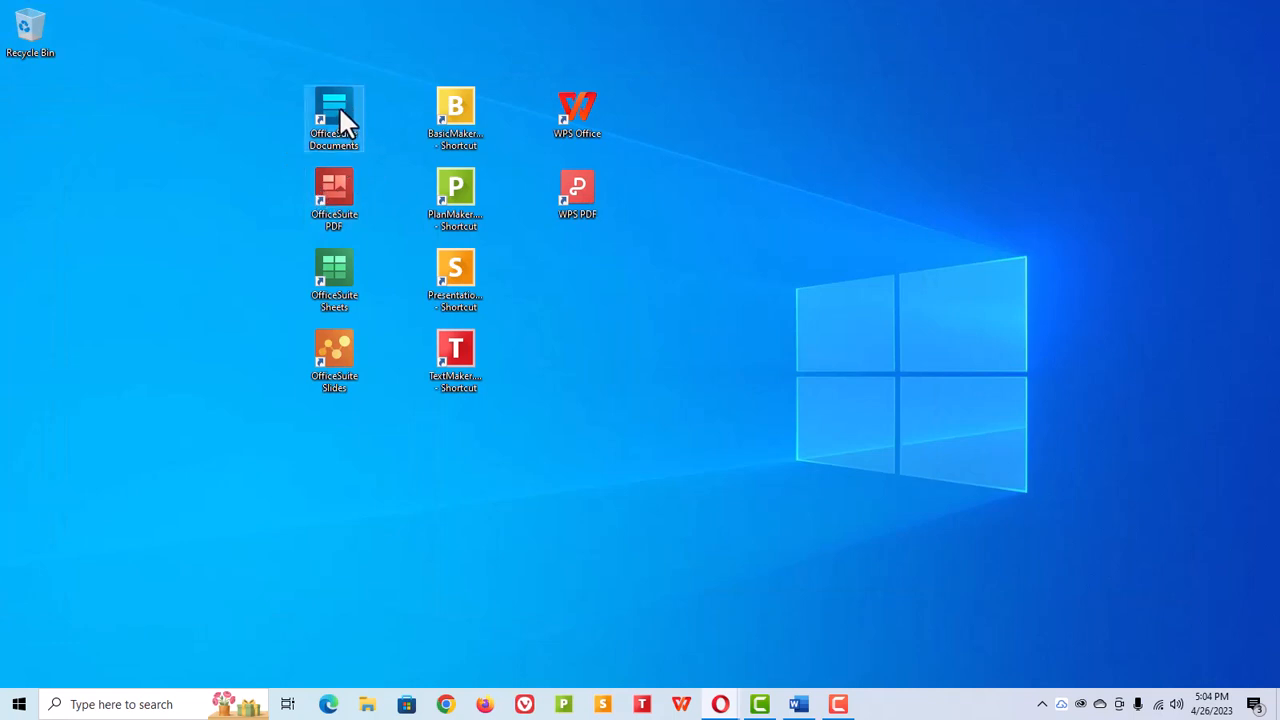
Step: Launch OfficeSuite Documents from the desktop and dismiss the Tip of the Day
{"action": "double_click", "coordinate": [340, 115]}
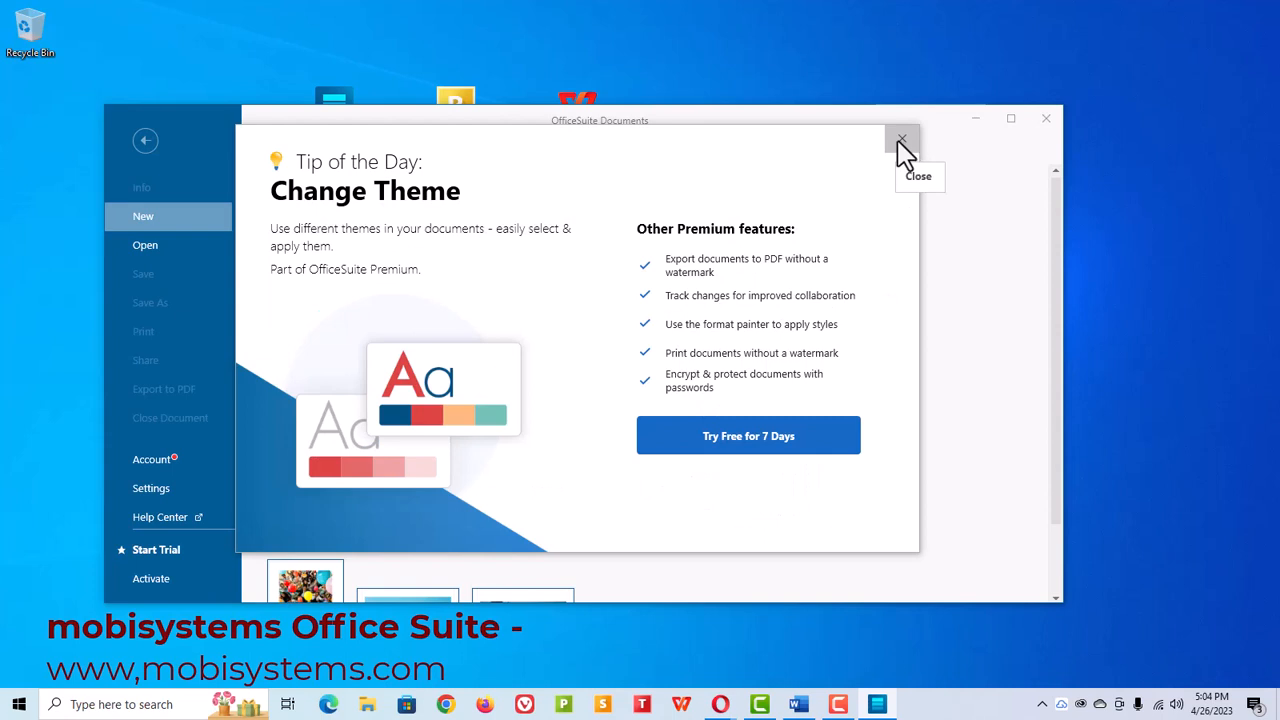
{"action": "left_click", "coordinate": [901, 140]}
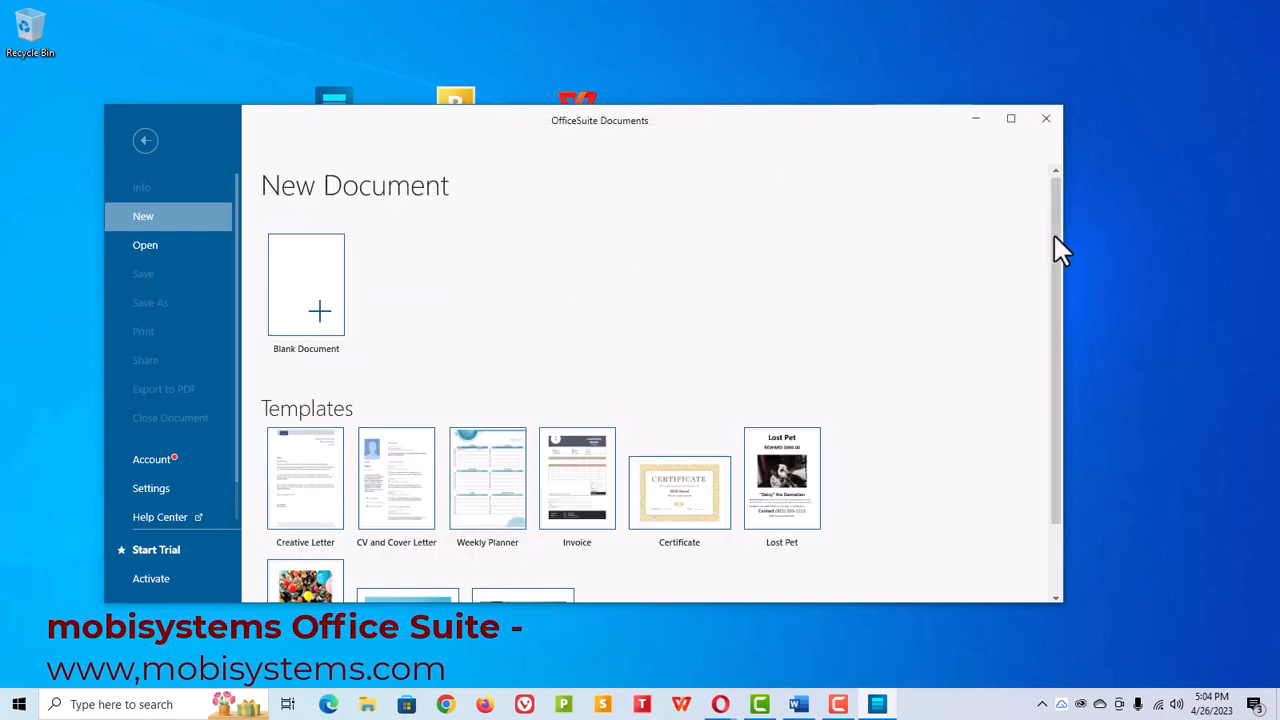
Step: Browse the New Document screen's templates and create a blank document
{"action": "left_click_drag", "start_coordinate": [1055, 238], "coordinate": [1060, 207]}
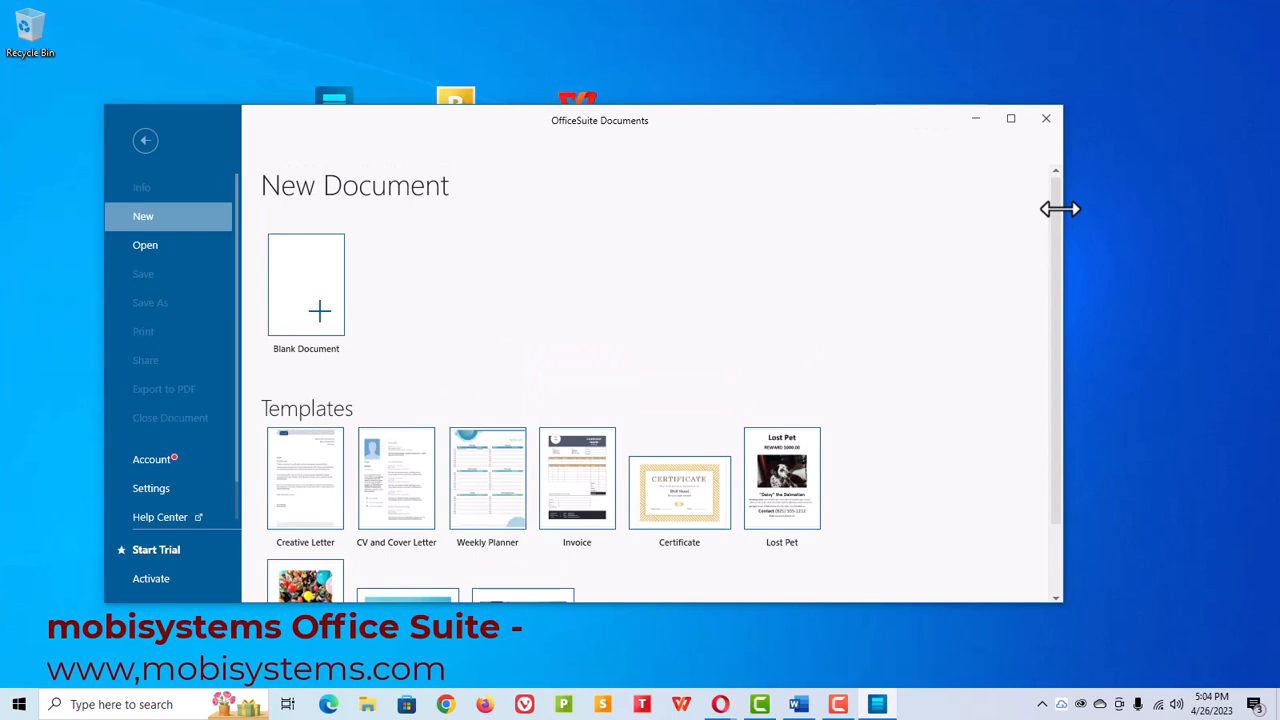
{"action": "scroll", "coordinate": [634, 363], "scroll_direction": "down", "scroll_amount": 2}
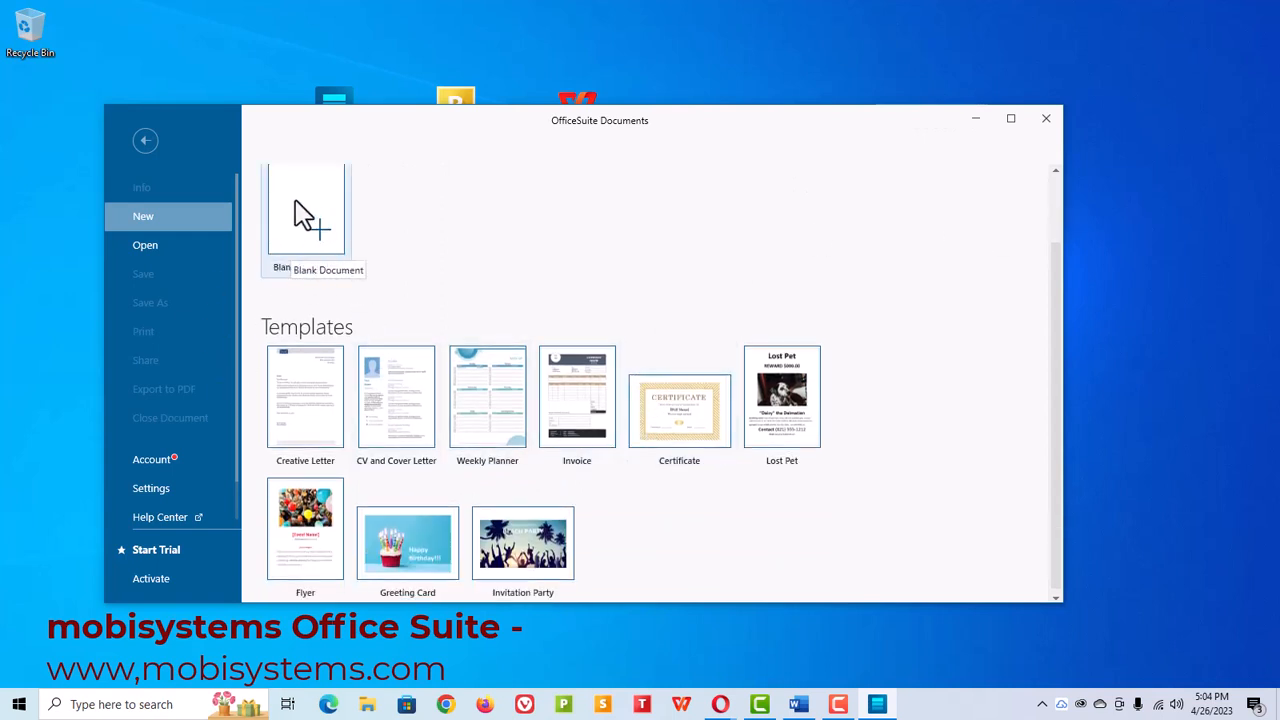
{"action": "scroll", "coordinate": [360, 268], "scroll_direction": "up", "scroll_amount": 2}
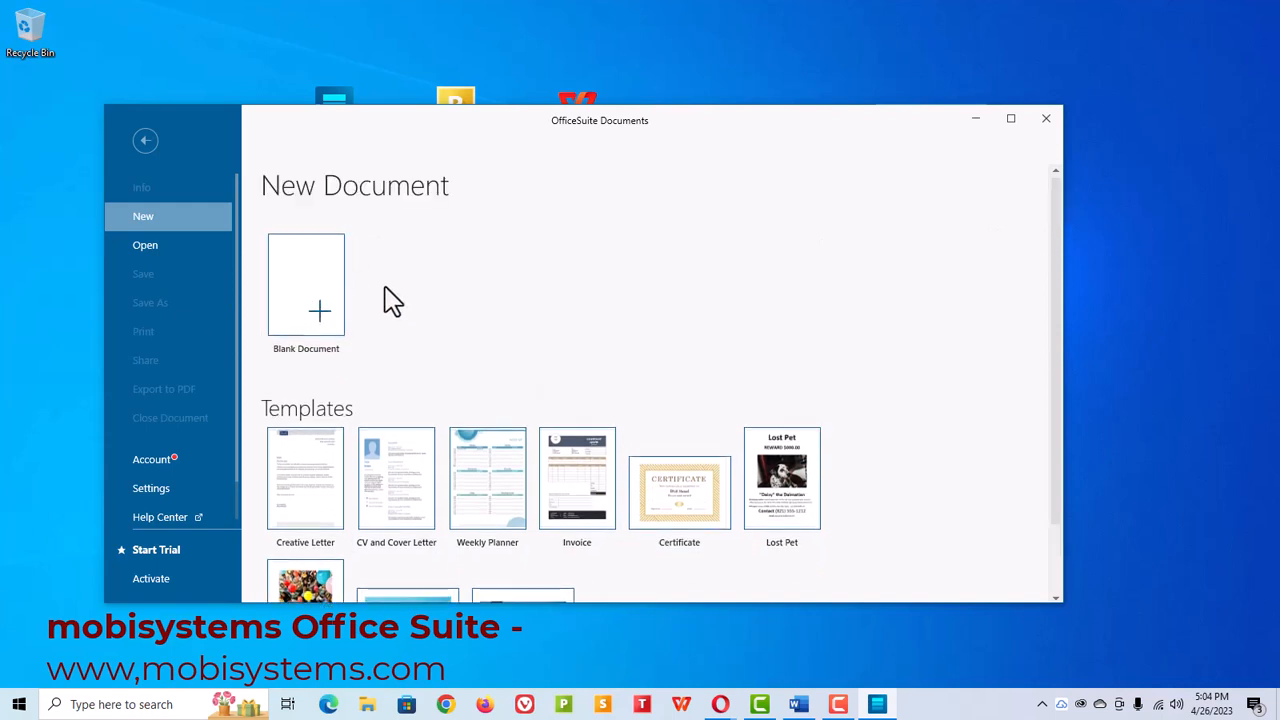
{"action": "left_click", "coordinate": [313, 289]}
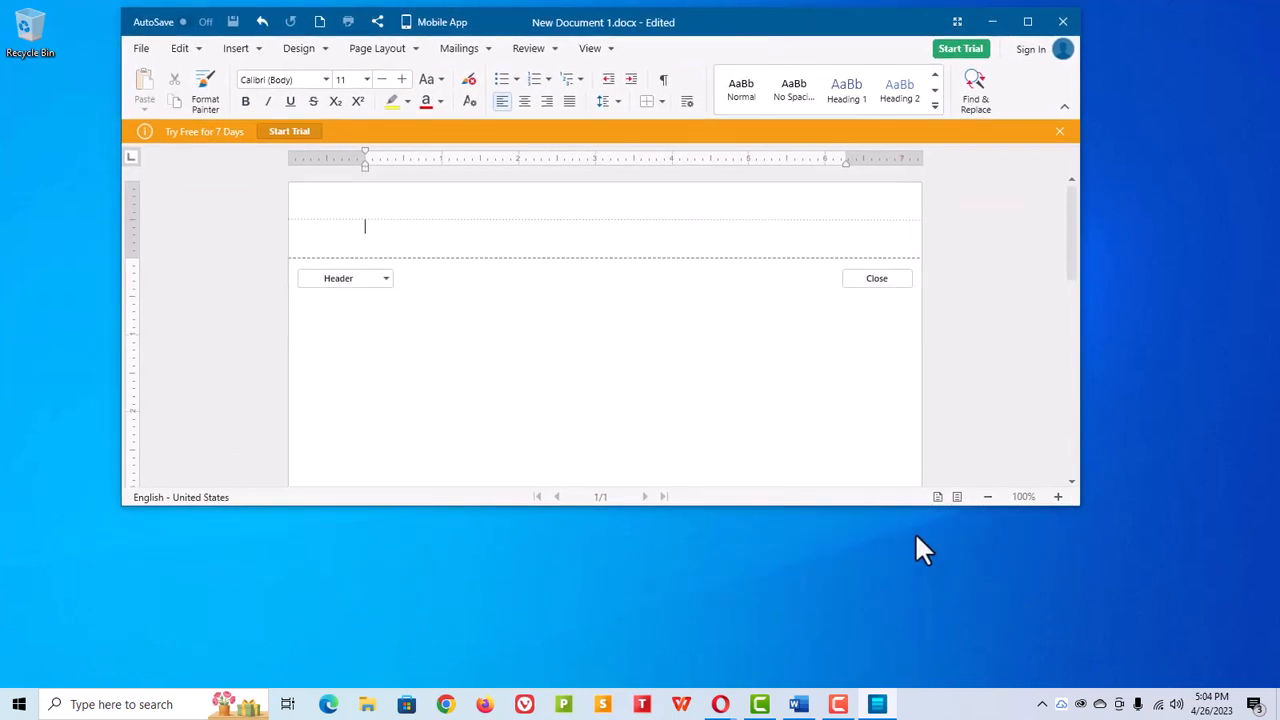
Step: Enlarge the document window downward and close the free-trial banner
{"action": "left_click_drag", "start_coordinate": [901, 500], "coordinate": [915, 650]}
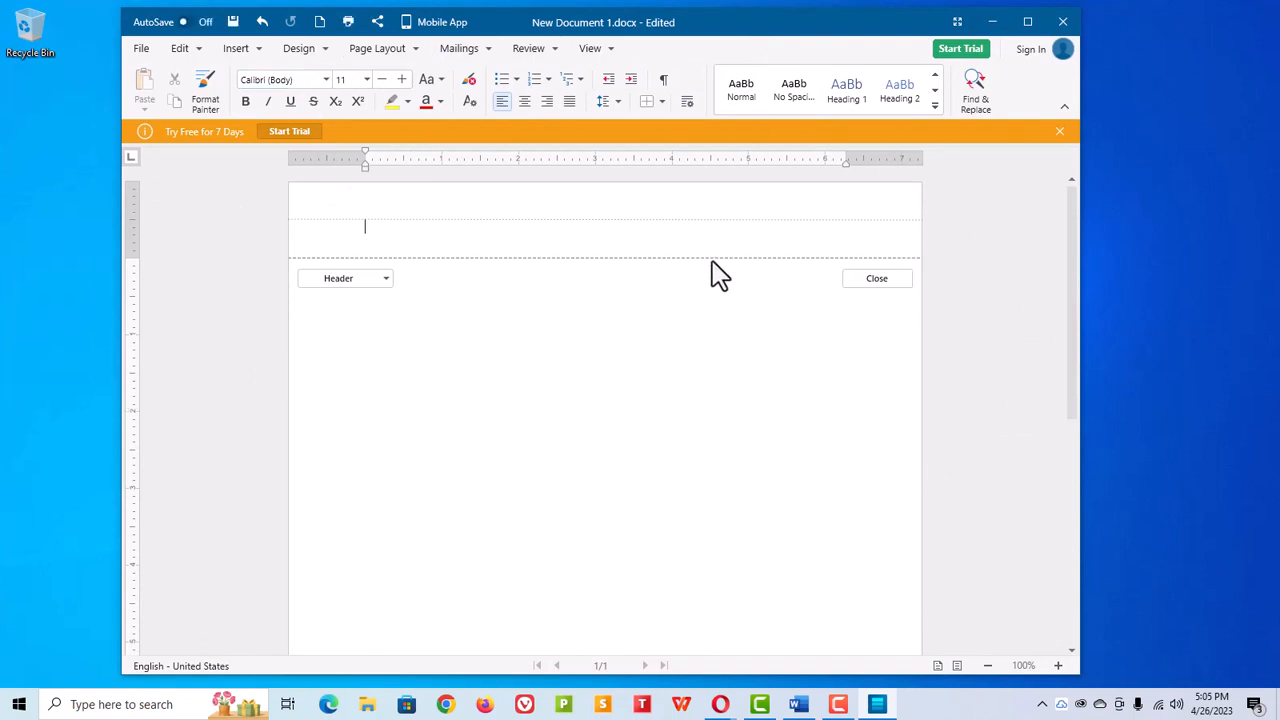
{"action": "scroll", "coordinate": [740, 330], "scroll_direction": "down", "scroll_amount": 4}
{"action": "scroll", "coordinate": [740, 380], "scroll_direction": "up", "scroll_amount": 4}
{"action": "left_click", "coordinate": [1059, 131]}
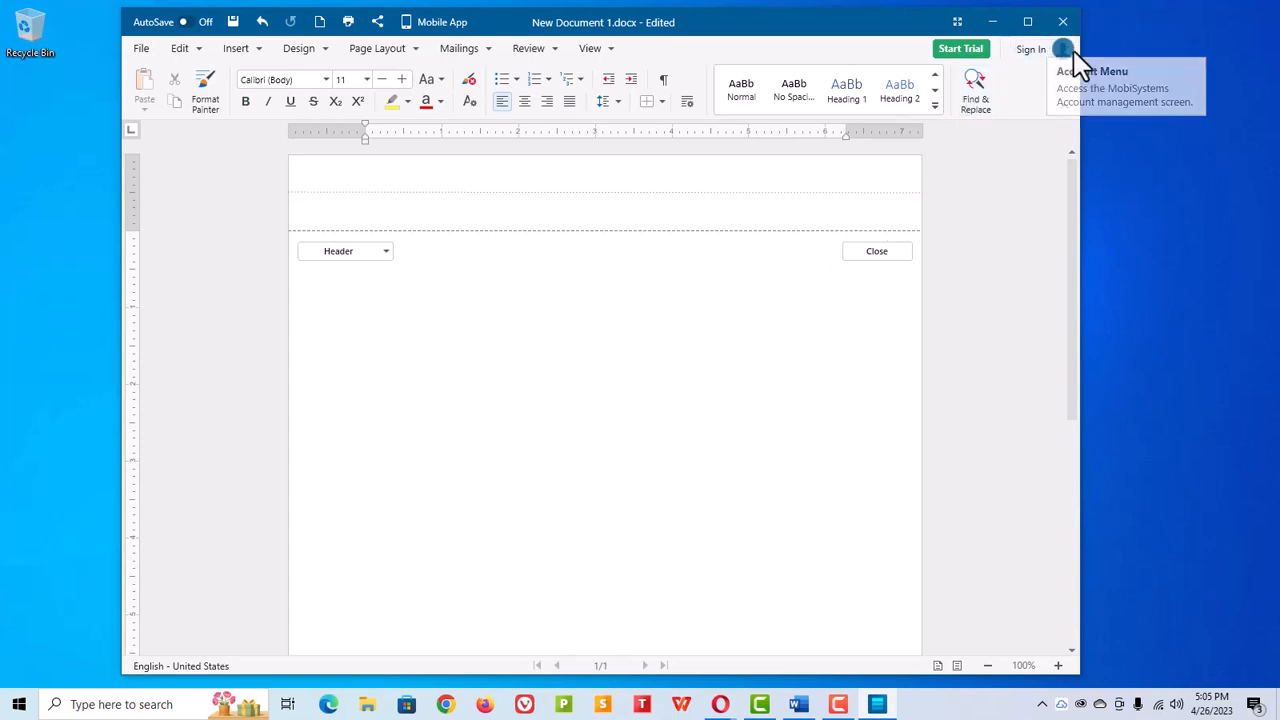
Step: Leave the header area and place the cursor in the document body
{"action": "left_click", "coordinate": [141, 49]}
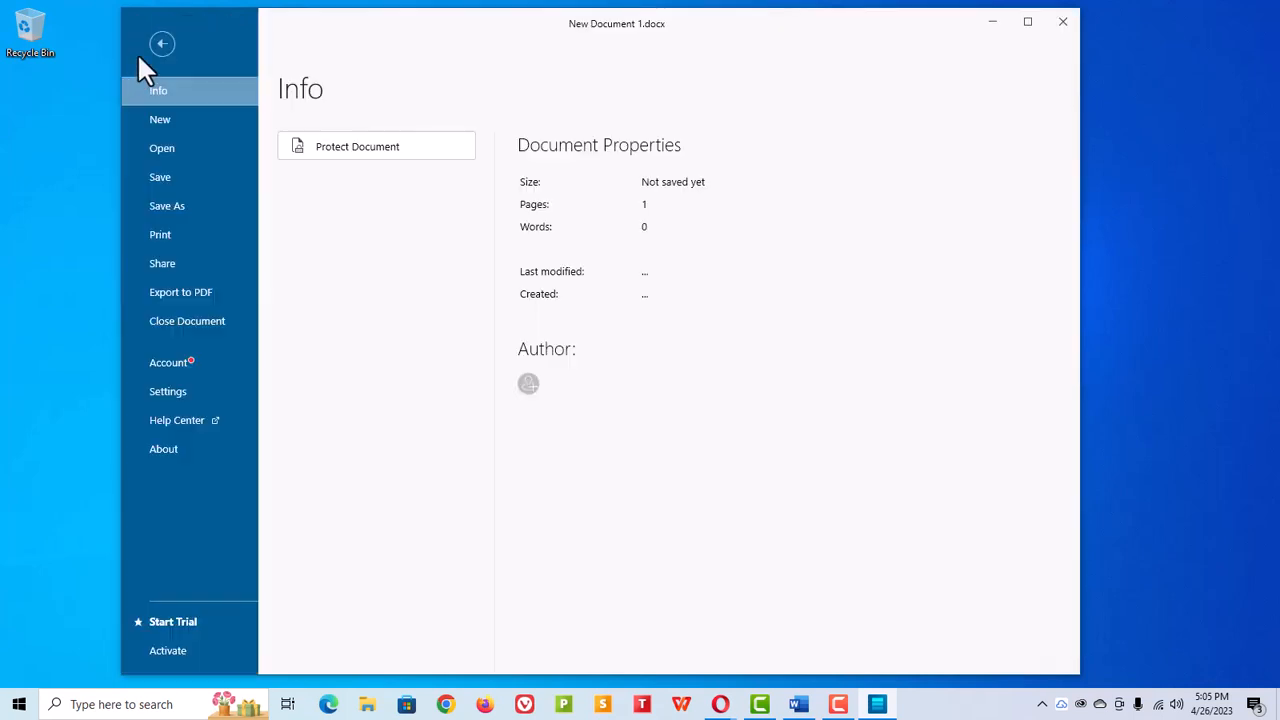
{"action": "left_click", "coordinate": [163, 44]}
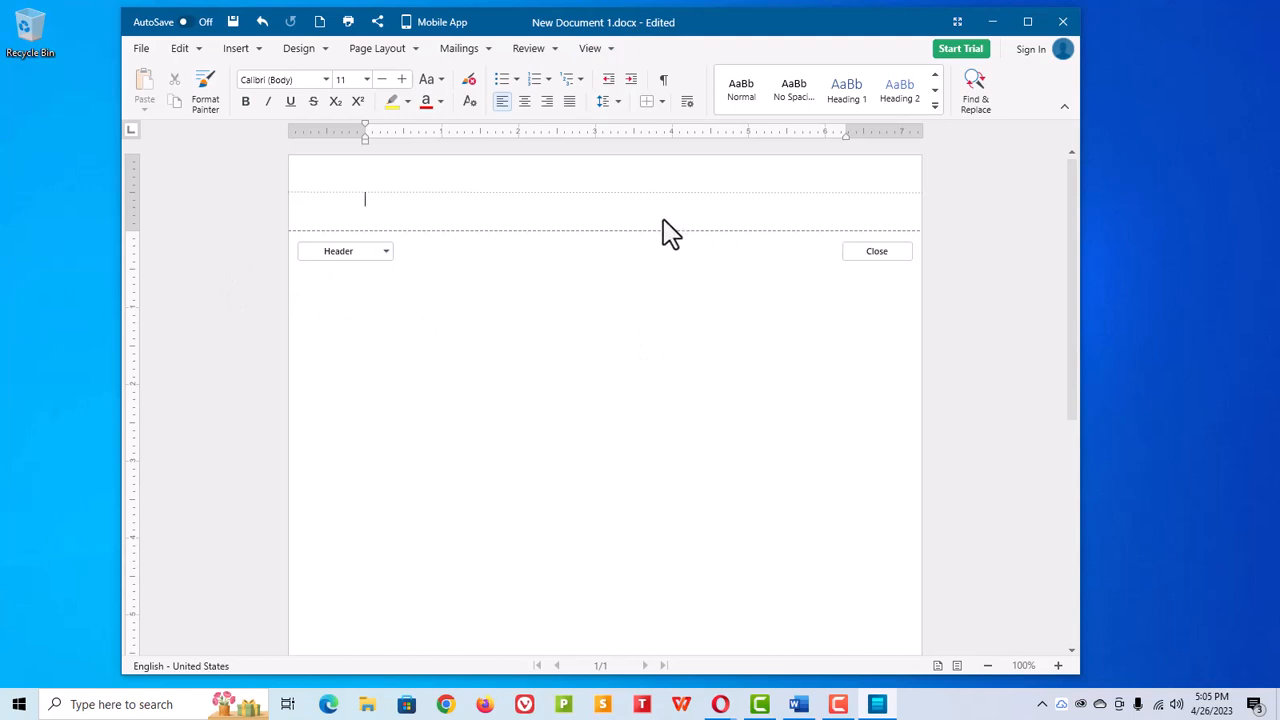
{"action": "double_click", "coordinate": [355, 310]}
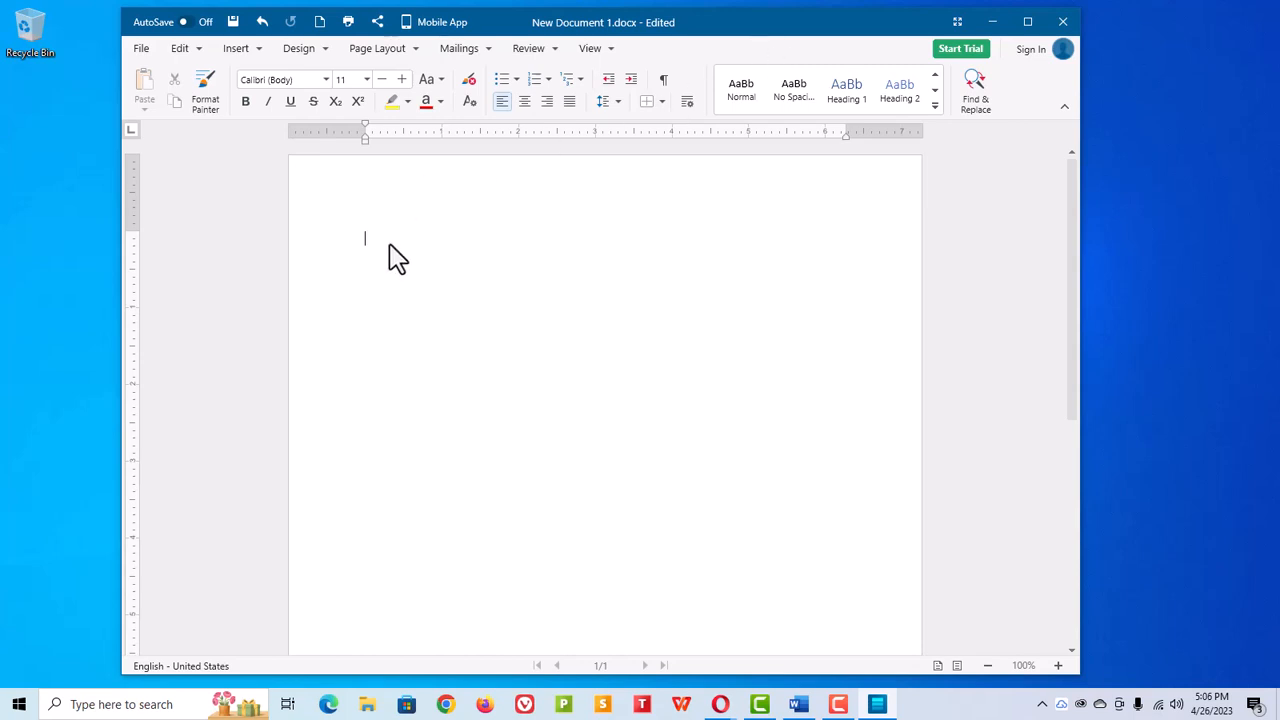
Step: Type the title 'History of the Word Processor', the heading 'Typewriter Evolution', and 'Businesses can't seem to function without paper work.'
{"action": "type", "text": "History of the Word Processor"}
{"action": "key", "text": "Return"}
{"action": "type", "text": "Typewriter Evolution"}
{"action": "key", "text": "Return"}
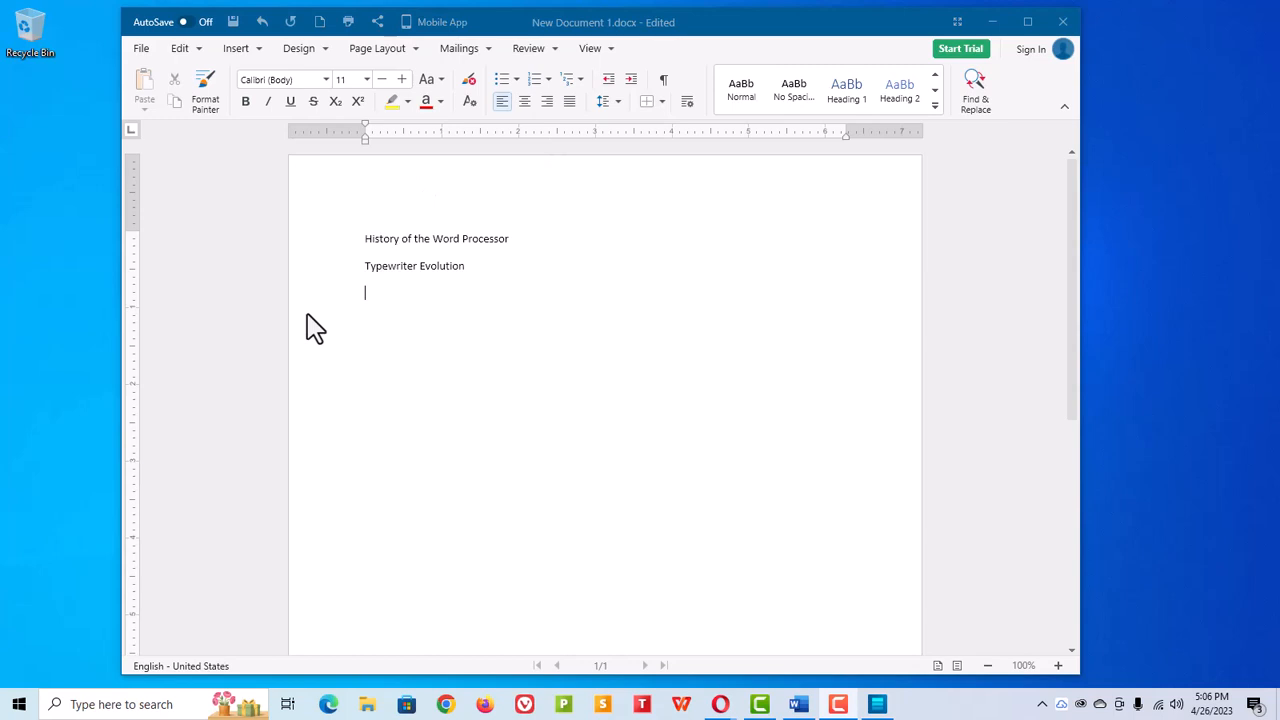
{"action": "type", "text": "Businesses can't seem to fun"}
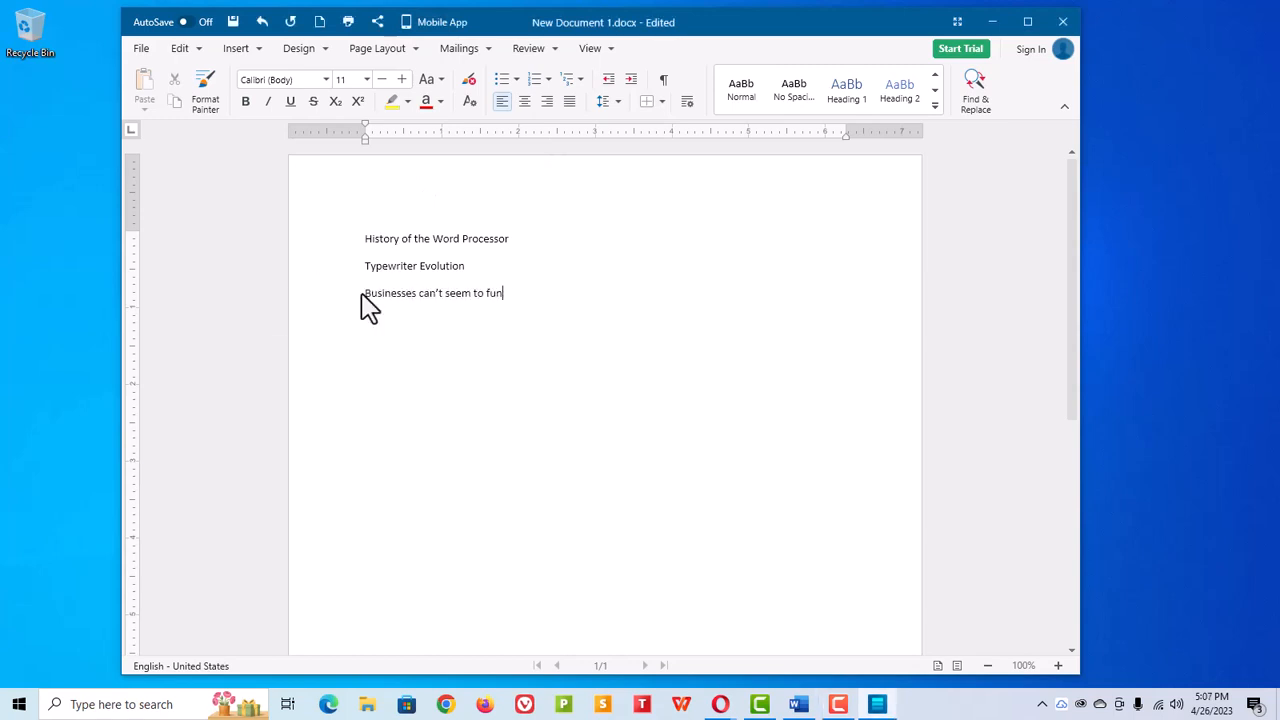
{"action": "type", "text": "ction without paper work."}
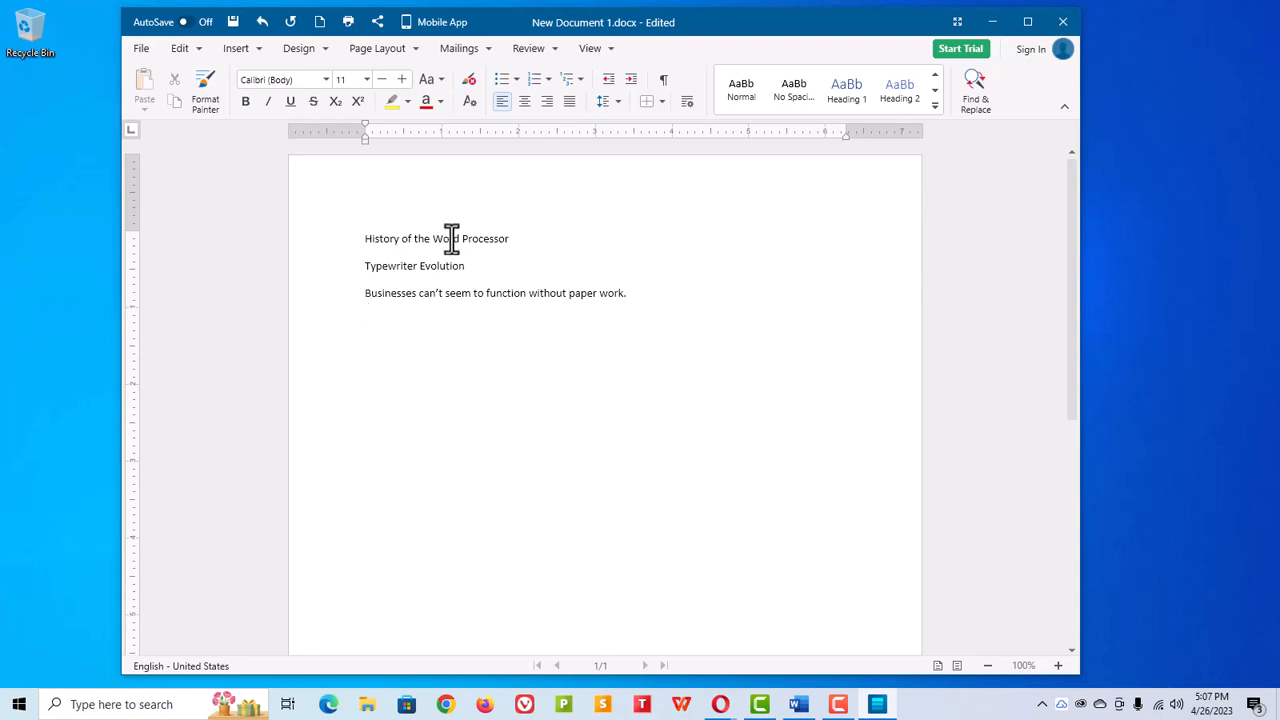
Step: Paste the rest of the first paragraph at the end of the sentence, keeping text only
{"action": "right_click", "coordinate": [640, 294]}
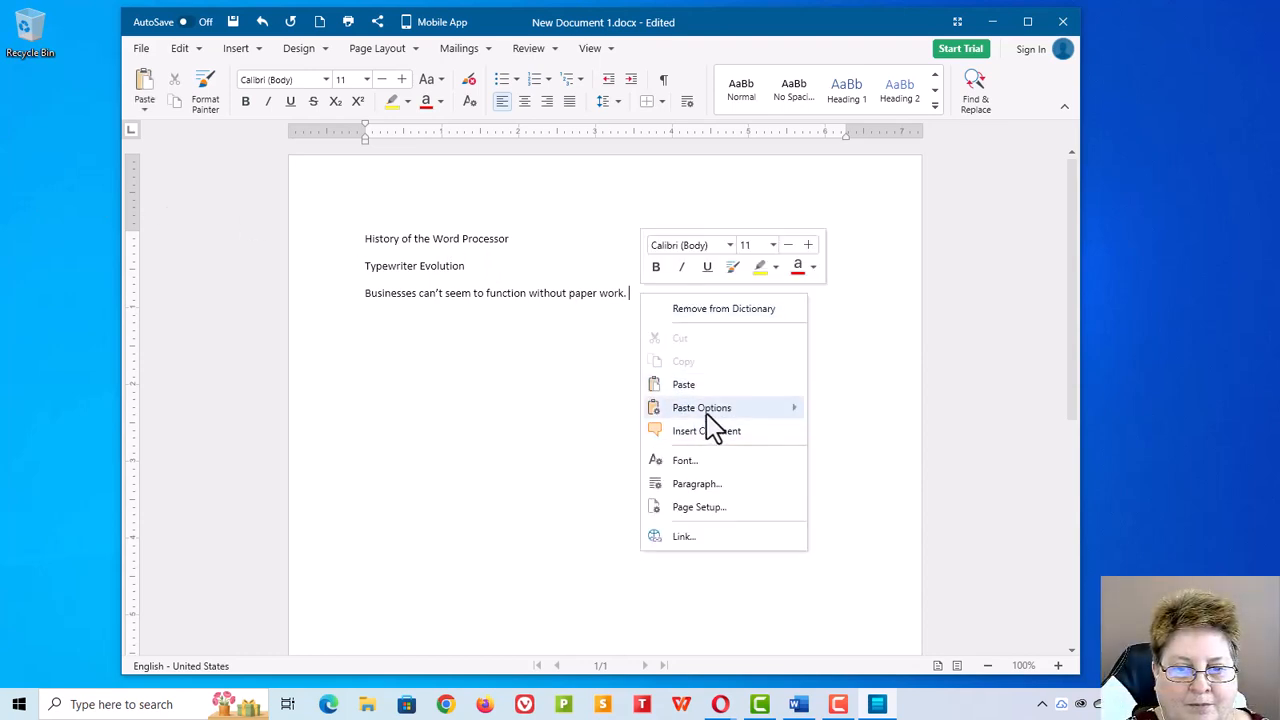
{"action": "mouse_move", "coordinate": [760, 415]}
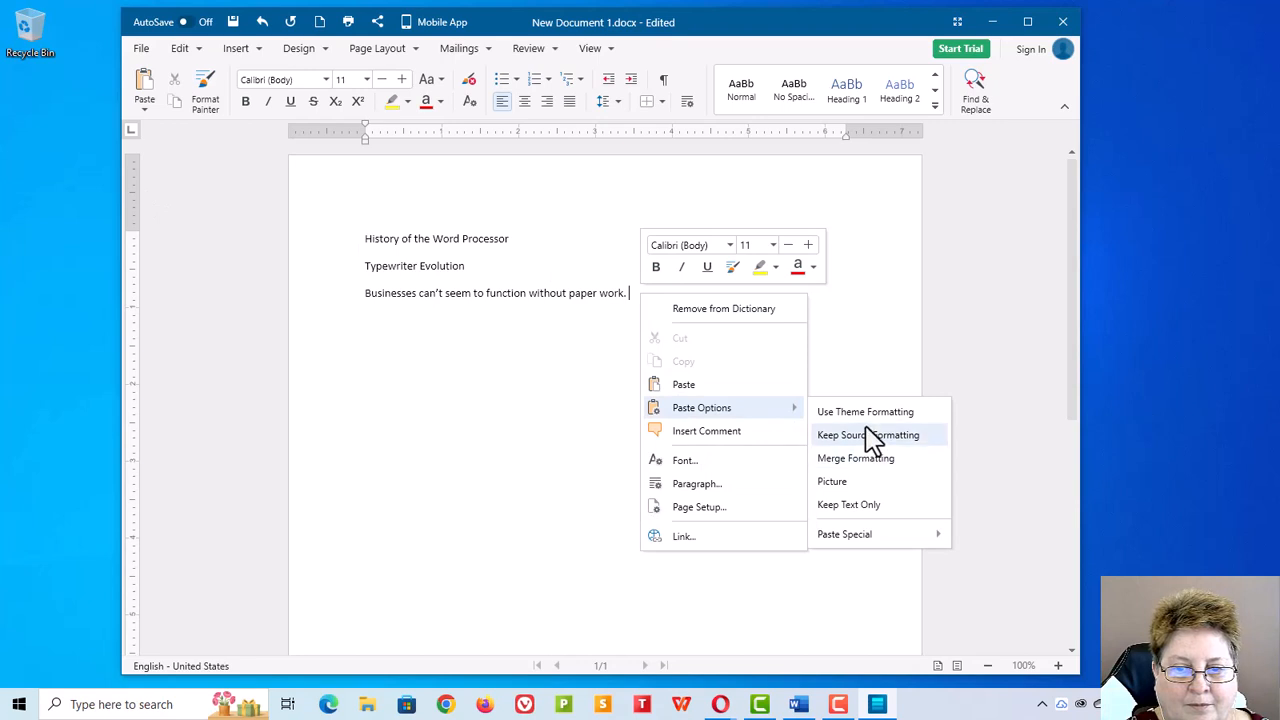
{"action": "left_click", "coordinate": [848, 505]}
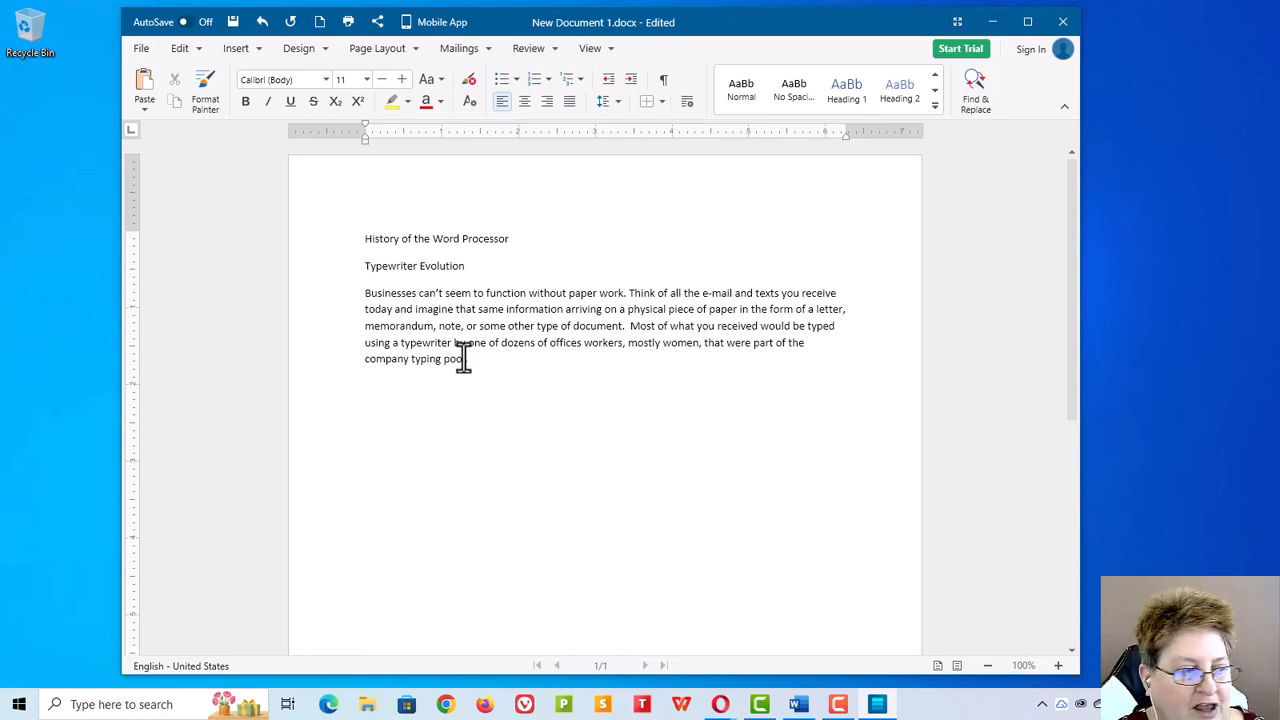
Step: Start a new paragraph and paste the second paragraph of copied text
{"action": "key", "text": "Return"}
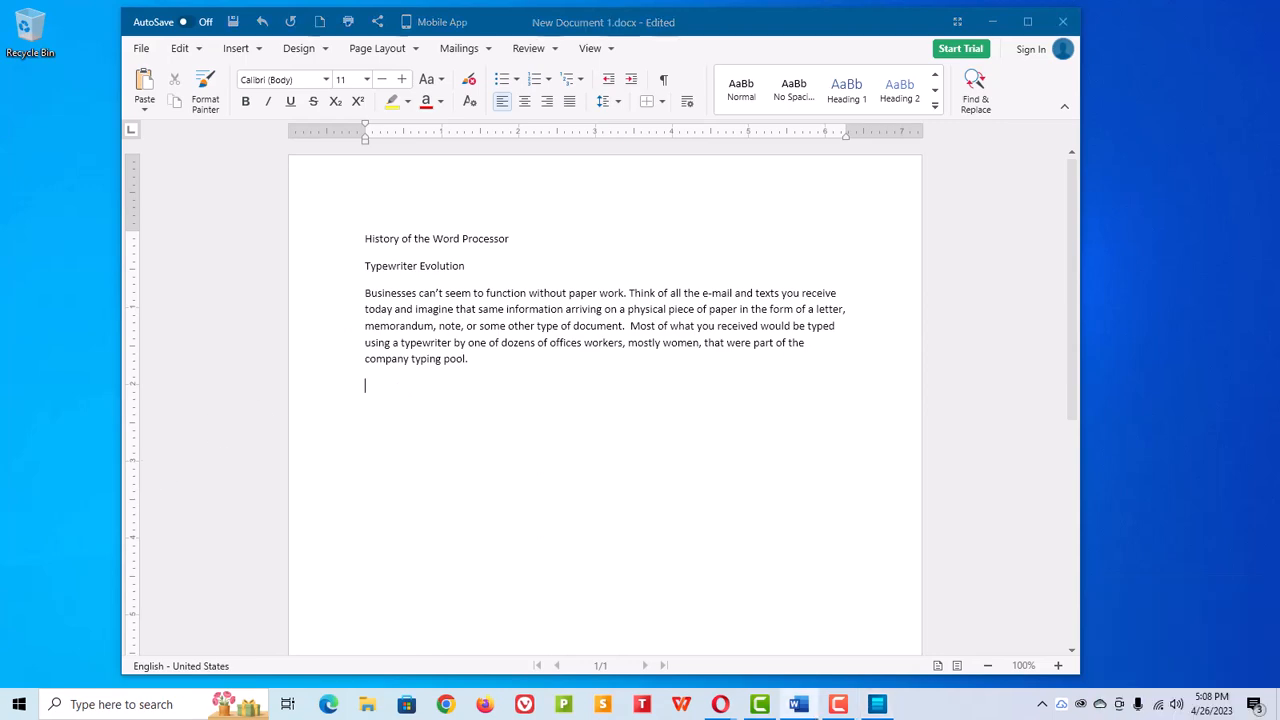
{"action": "type", "text": "It is no wonder that when computers were ready to move away from the room size systems of vacuum tubes to systems that could sit on a desk, that businesses would clamor to use them to speed up the creation of the documents. This first happened with the creation of dedicated word processing machines like the Wang word processors.  These were machines dedicated to handling text documents and allowed for the cursor to move to any location in a document to modify the document. This was a big step up from the use of typewriters and the use of special white liquid or film to remove errors and eliminated the need for re-typing entire pages that had too many corrections or changes."}
{"action": "scroll", "coordinate": [506, 346], "scroll_direction": "down", "scroll_amount": 4}
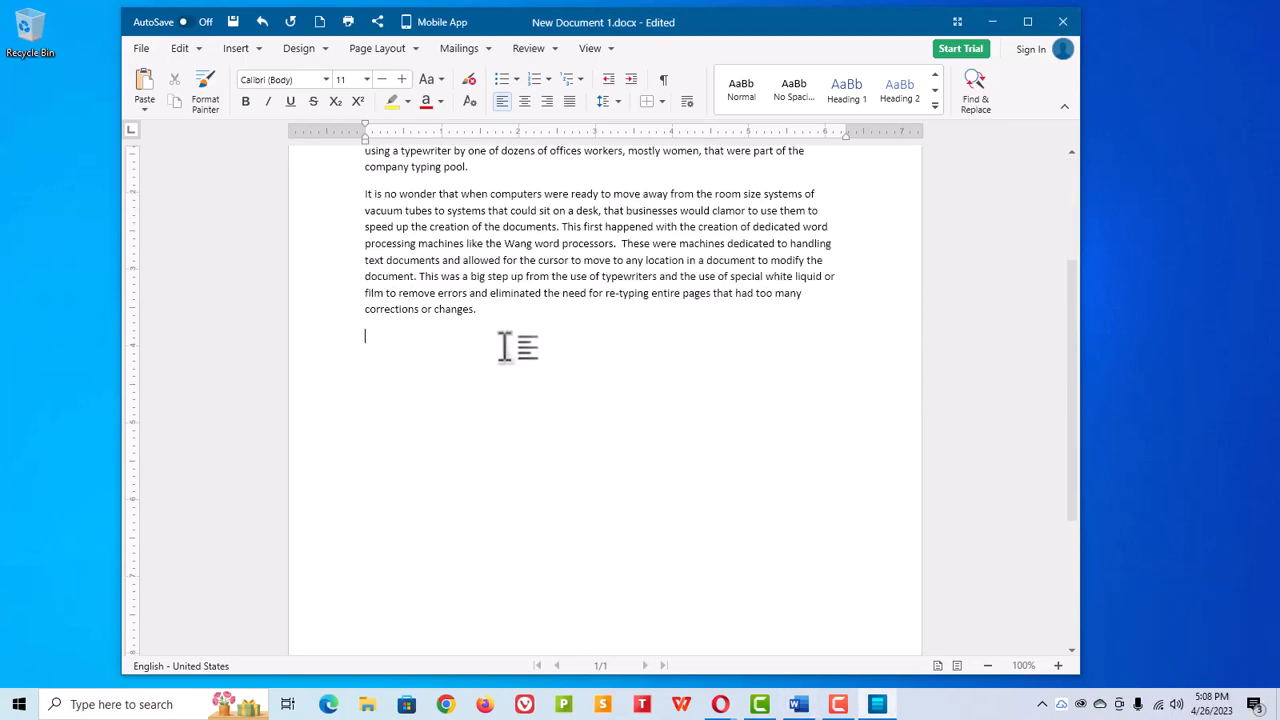
Step: Paste the remaining copied text below as text only
{"action": "right_click", "coordinate": [369, 336]}
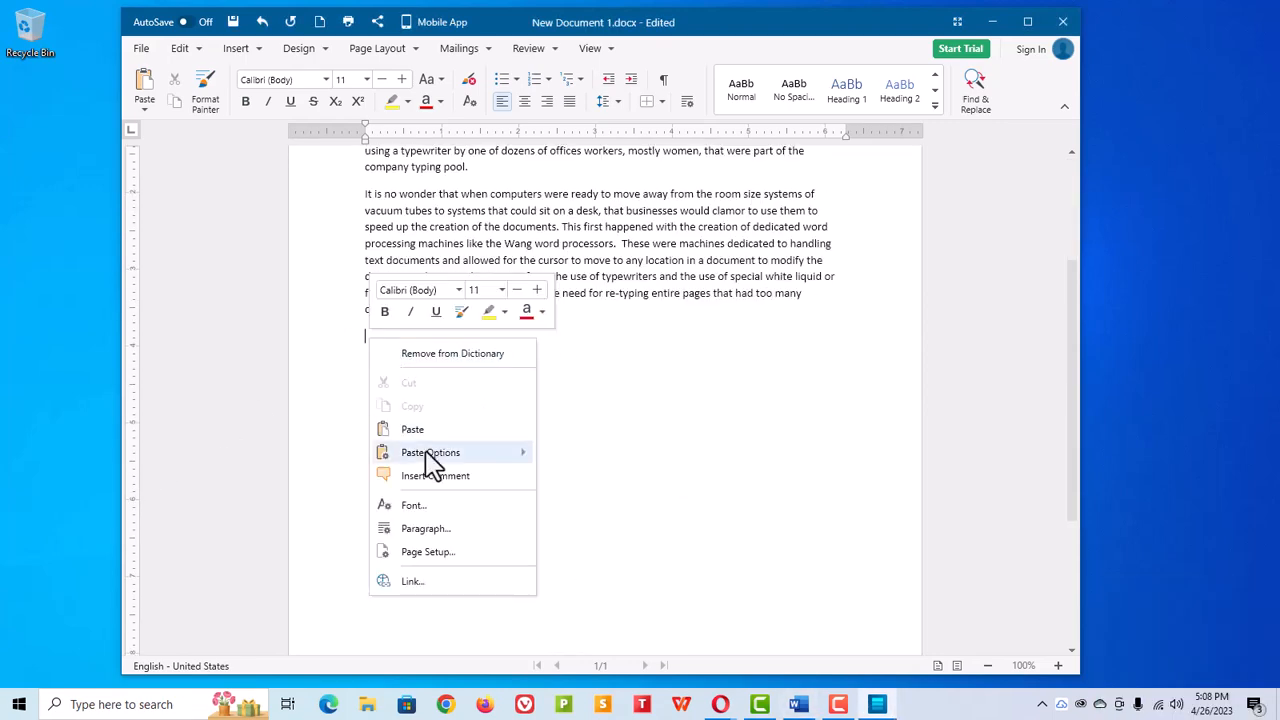
{"action": "mouse_move", "coordinate": [428, 452]}
{"action": "left_click", "coordinate": [562, 502]}
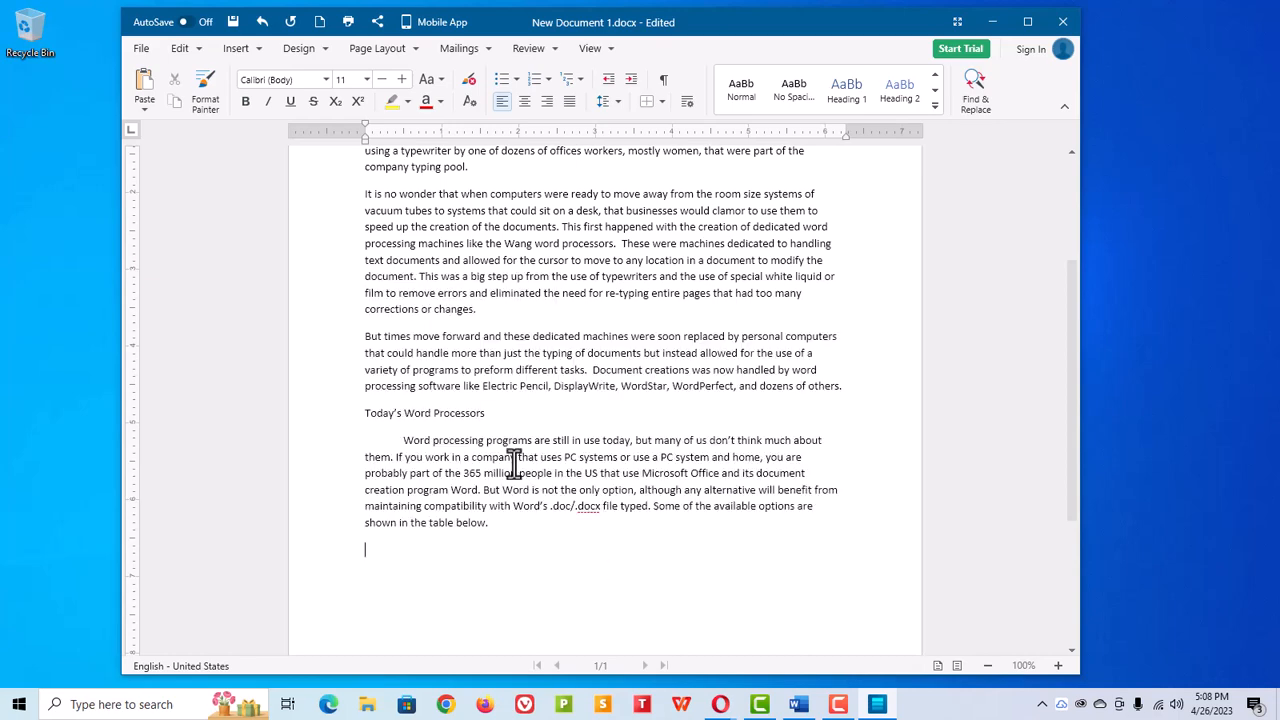
Step: Apply the Heading 1 style to the title 'History of the Word Processor'
{"action": "scroll", "coordinate": [530, 410], "scroll_direction": "up", "scroll_amount": 4}
{"action": "scroll", "coordinate": [500, 370], "scroll_direction": "down", "scroll_amount": 2}
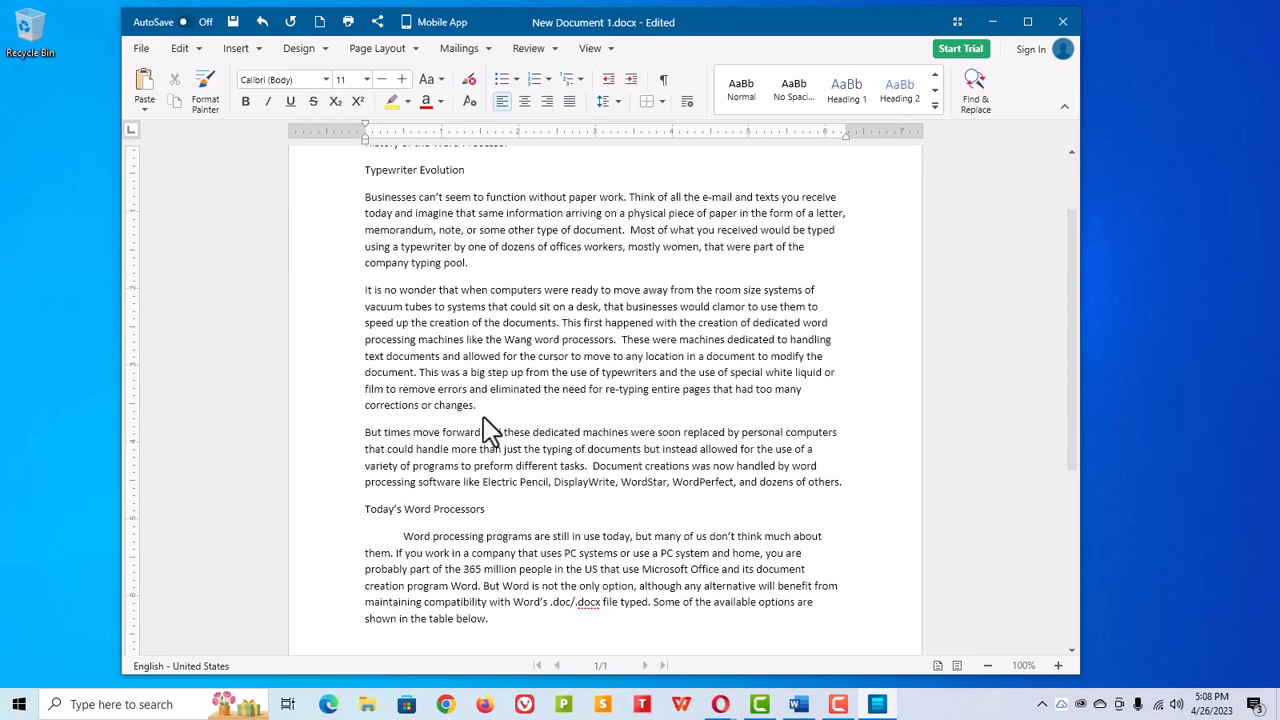
{"action": "scroll", "coordinate": [495, 371], "scroll_direction": "up", "scroll_amount": 2}
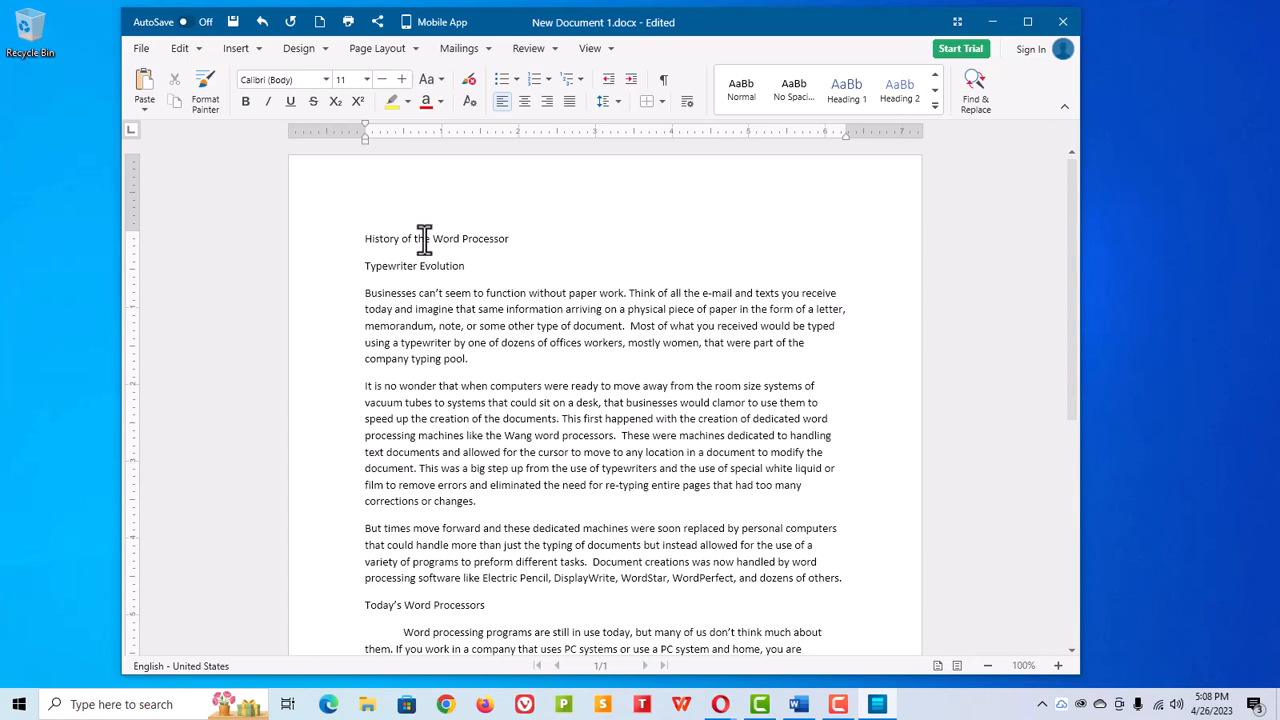
{"action": "left_click", "coordinate": [846, 110]}
Step: Apply the Heading 2 style to the 'Typewriter Evolution' heading
{"action": "left_click", "coordinate": [455, 287]}
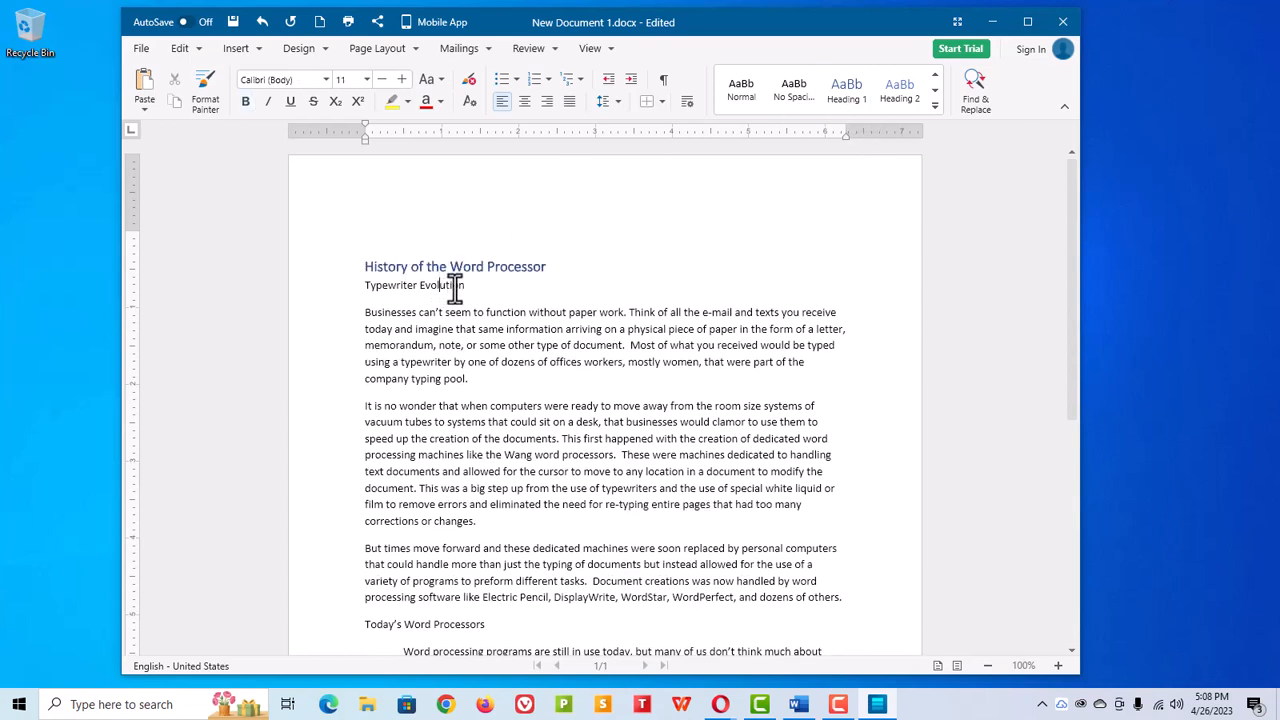
{"action": "left_click", "coordinate": [893, 105]}
{"action": "scroll", "coordinate": [398, 410], "scroll_direction": "down", "scroll_amount": 5}
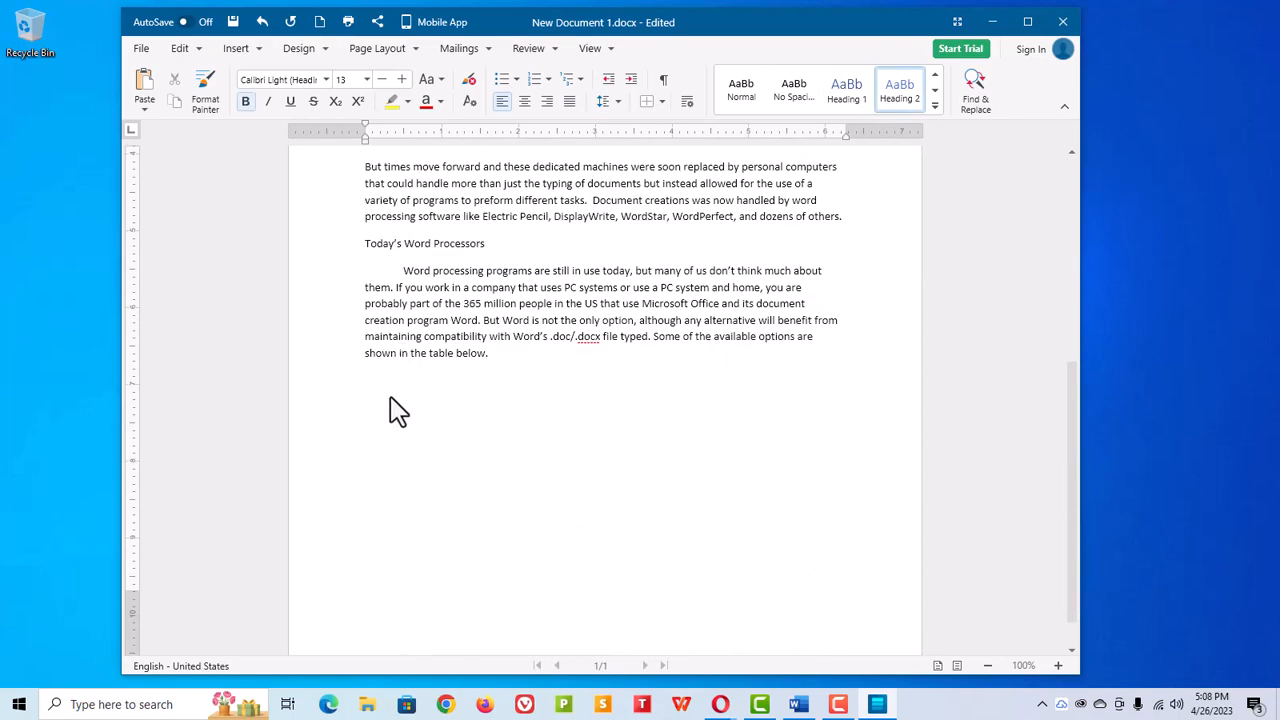
Step: Apply the Heading 2 style to the 'Today's Word Processors' heading
{"action": "left_click", "coordinate": [433, 243]}
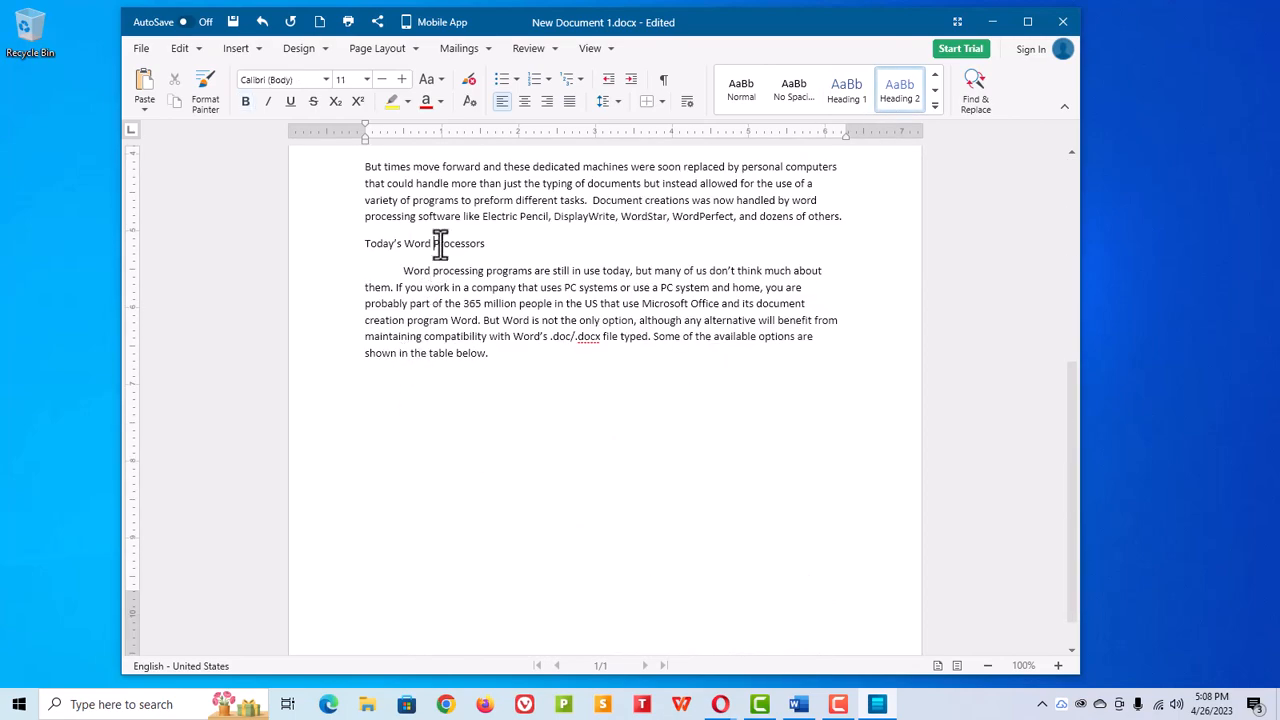
{"action": "left_click", "coordinate": [900, 100]}
{"action": "scroll", "coordinate": [547, 400], "scroll_direction": "up", "scroll_amount": 6}
{"action": "scroll", "coordinate": [470, 355], "scroll_direction": "down", "scroll_amount": 4}
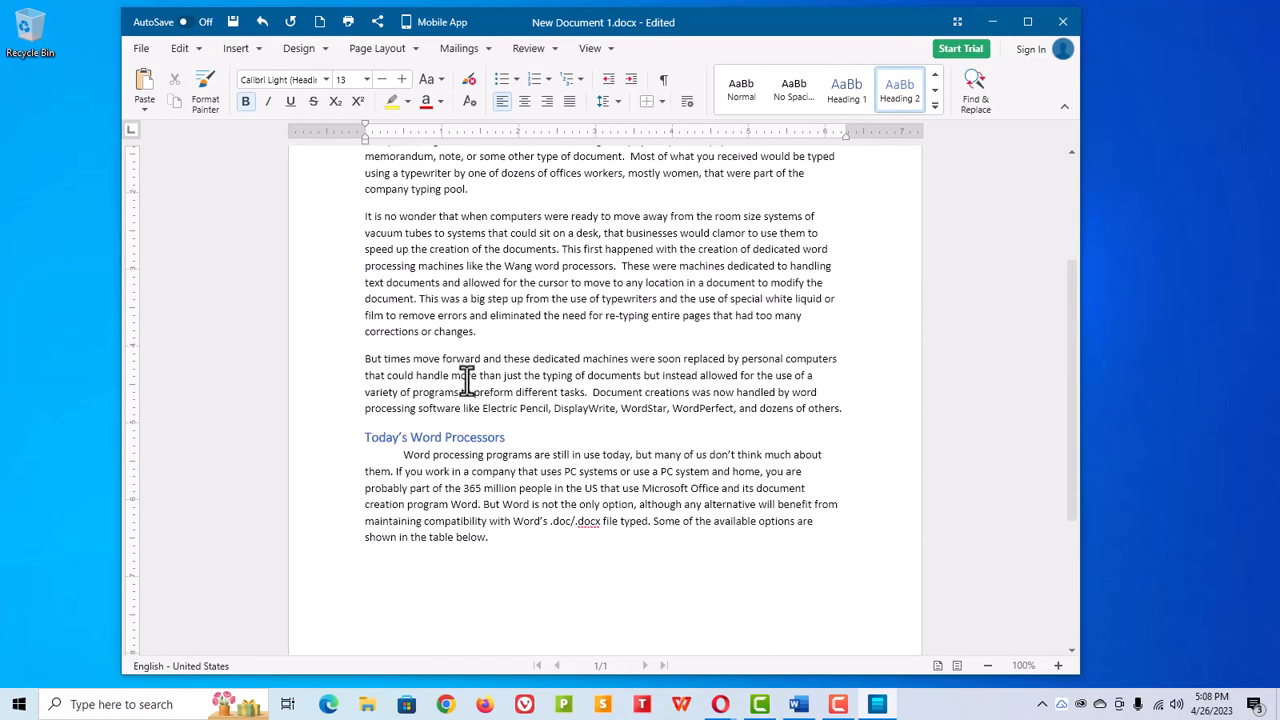
Step: Indent the first lines of the 'It is no wonder', 'But times' and 'Businesses' paragraphs with a tab
{"action": "left_click", "coordinate": [368, 216]}
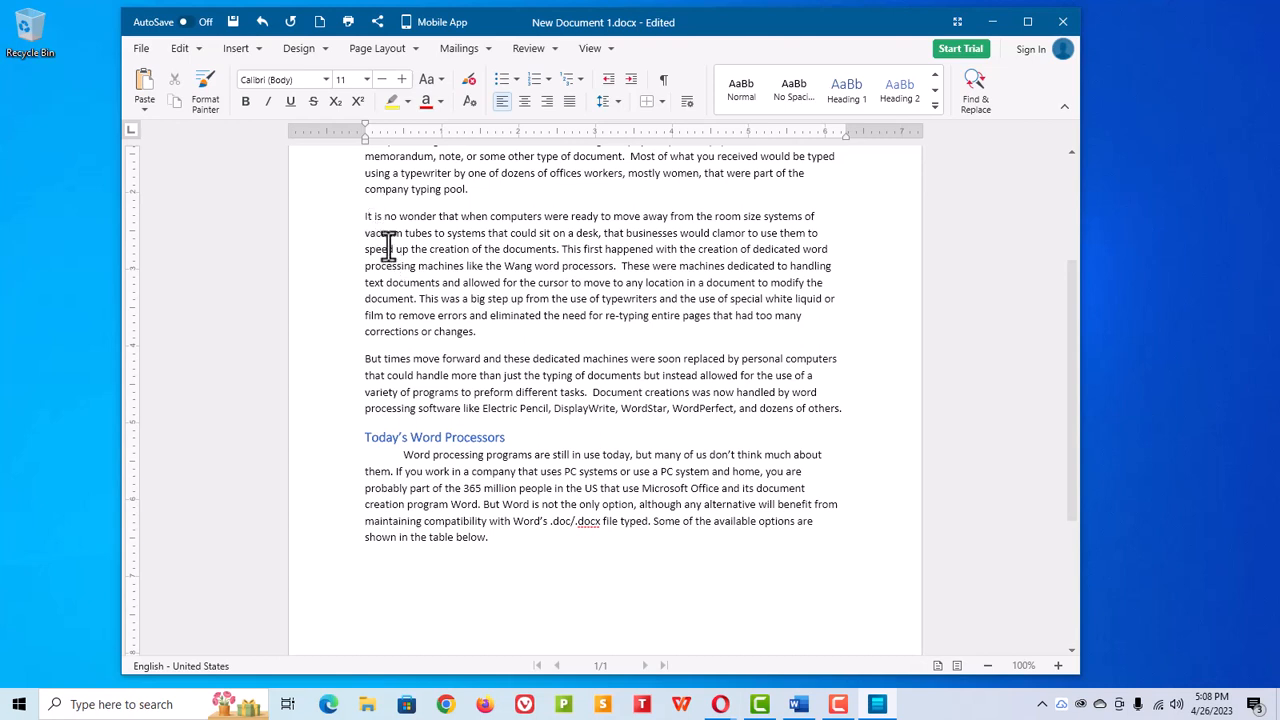
{"action": "key", "text": "Tab"}
{"action": "left_click", "coordinate": [366, 362]}
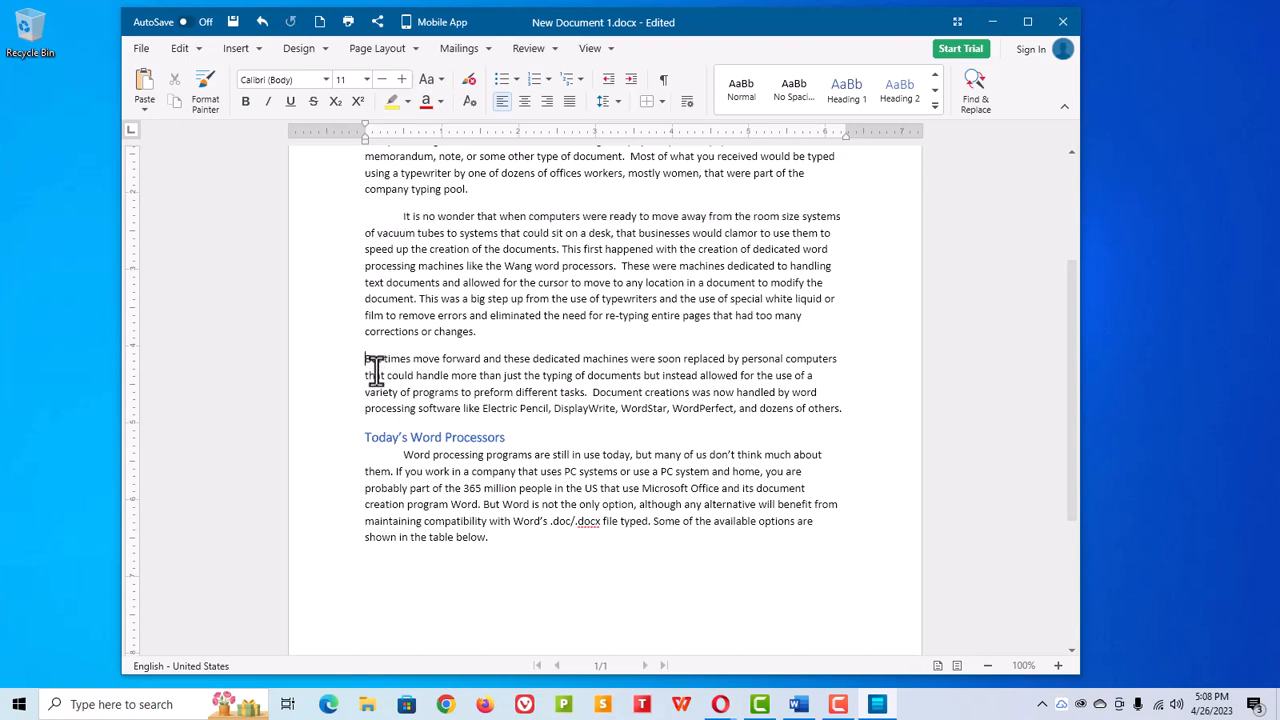
{"action": "key", "text": "Tab"}
{"action": "scroll", "coordinate": [448, 455], "scroll_direction": "up", "scroll_amount": 4}
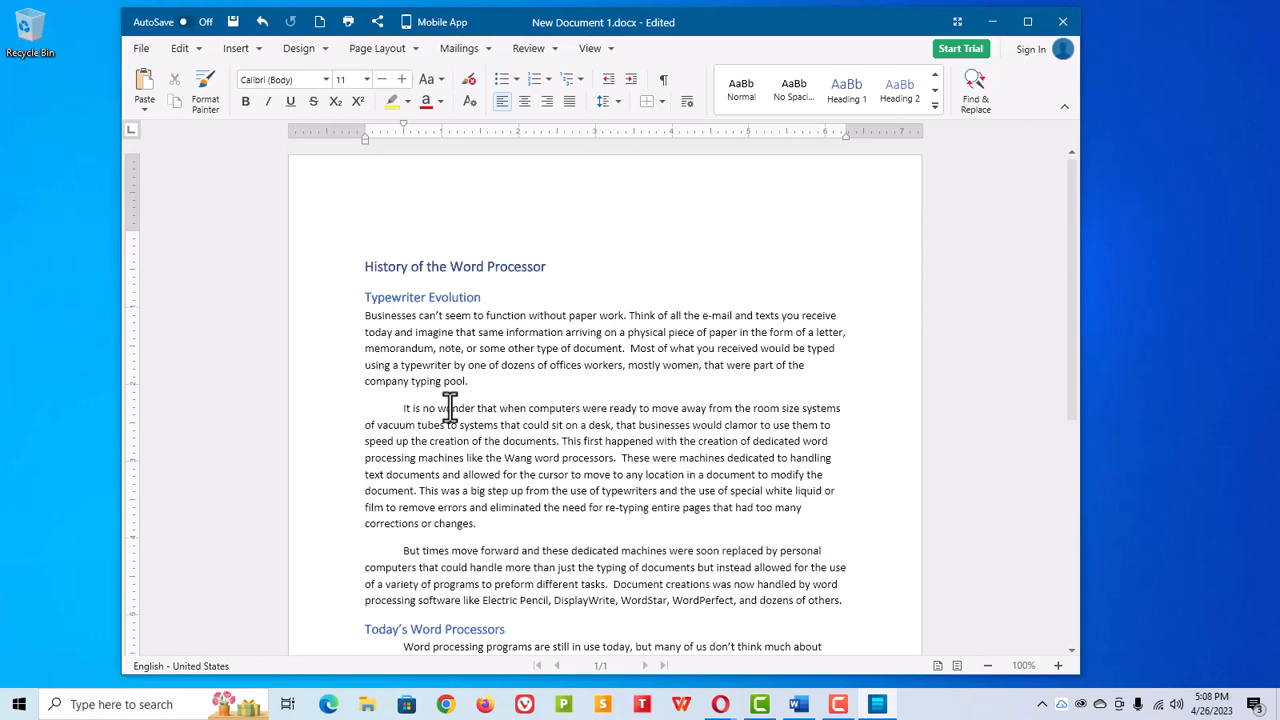
{"action": "left_click", "coordinate": [366, 318]}
{"action": "key", "text": "Tab"}
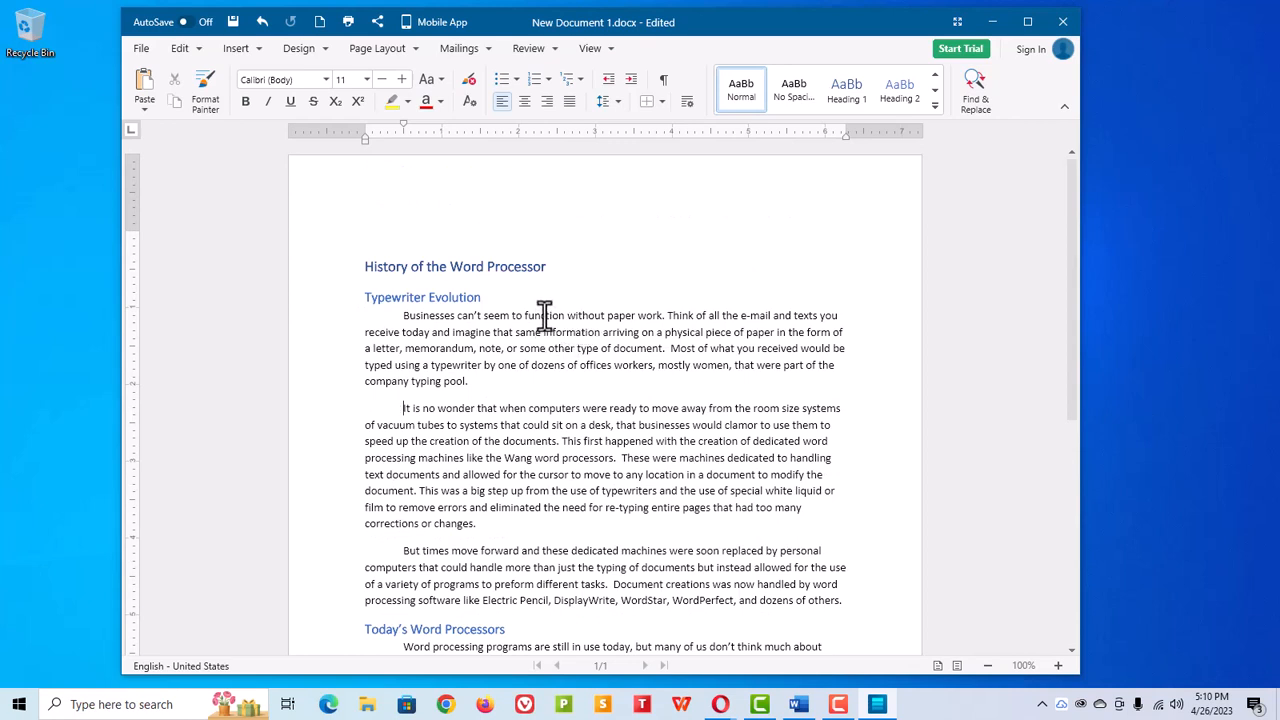
Step: Correct the misspelled word 'function' in the first body paragraph using the spelling suggestion
{"action": "type", "text": "t"}
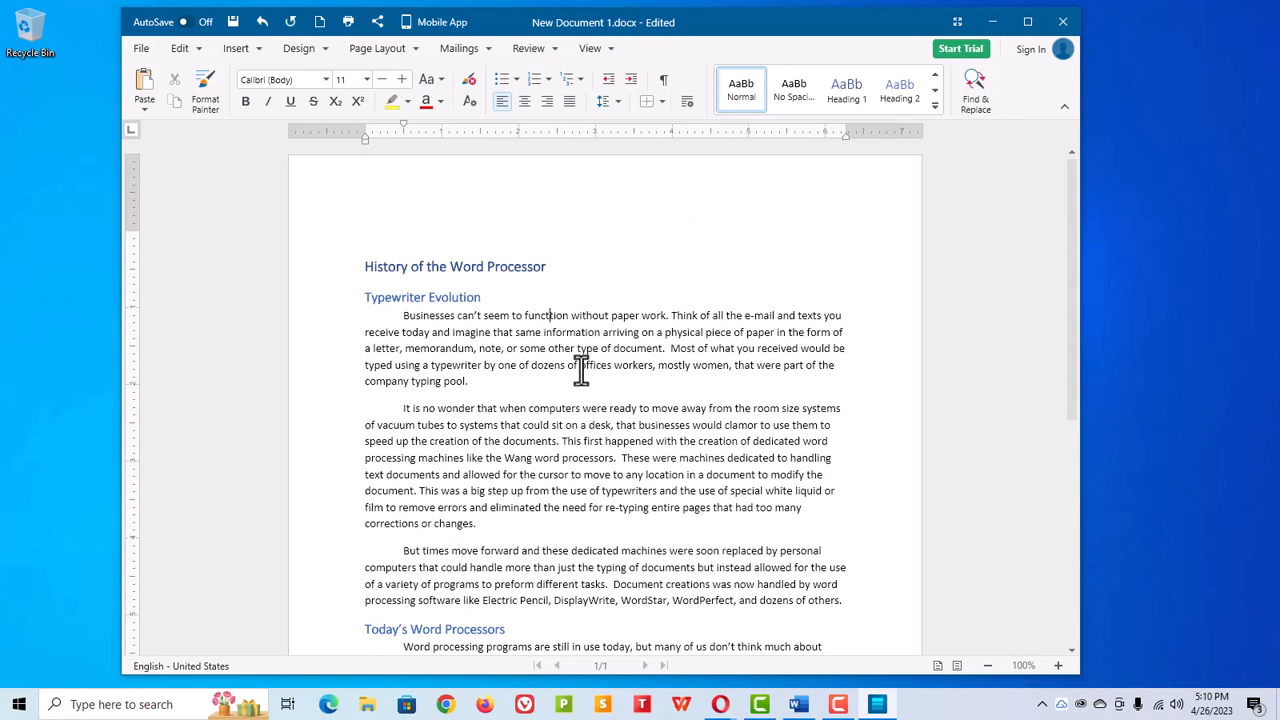
{"action": "right_click", "coordinate": [548, 315]}
{"action": "left_click", "coordinate": [605, 330]}
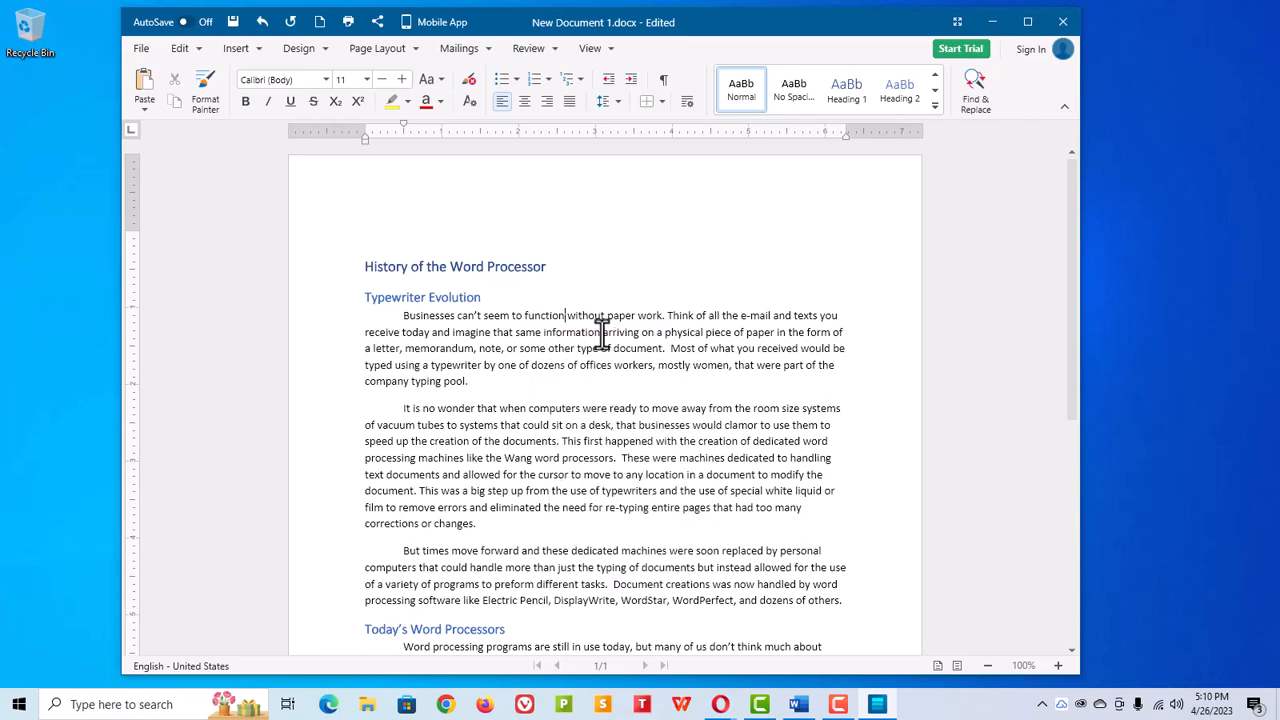
Step: Insert the picture OldWang.jpg at the end of the 'It is no wonder' paragraph
{"action": "scroll", "coordinate": [556, 390], "scroll_direction": "down", "scroll_amount": 5}
{"action": "scroll", "coordinate": [556, 390], "scroll_direction": "up", "scroll_amount": 5}
{"action": "left_click", "coordinate": [810, 510]}
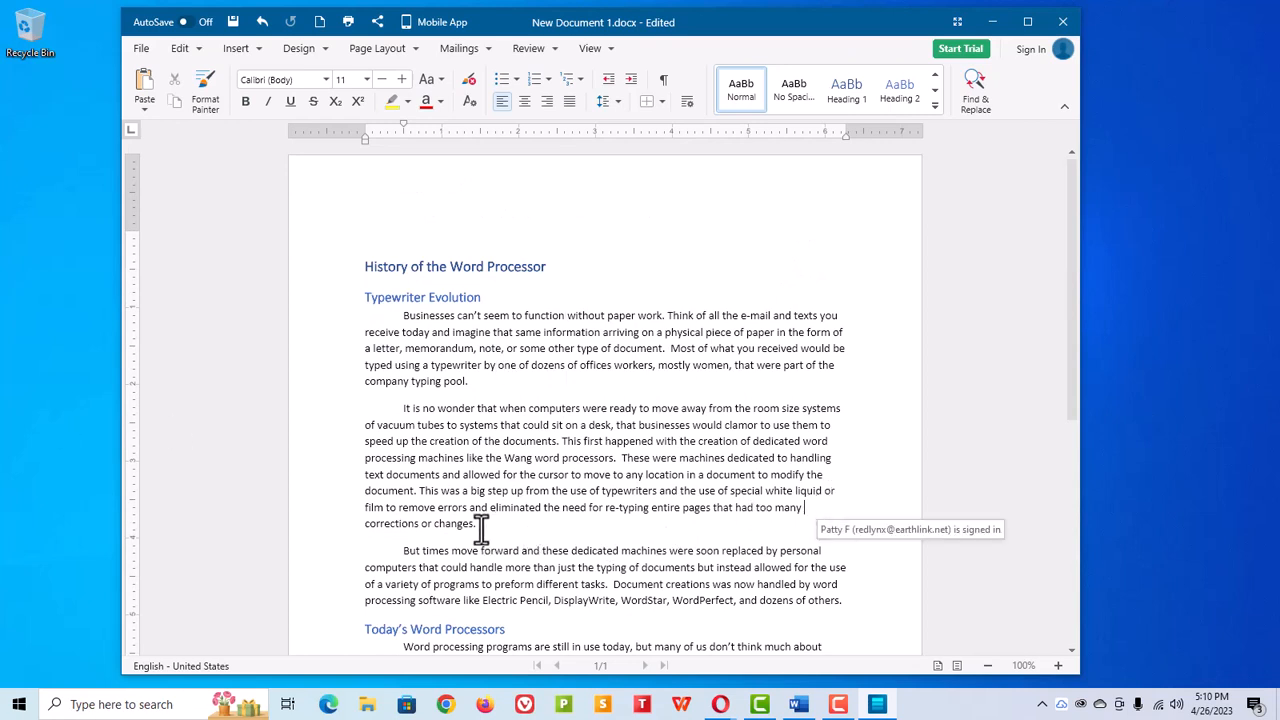
{"action": "left_click", "coordinate": [232, 50]}
{"action": "left_click", "coordinate": [266, 135]}
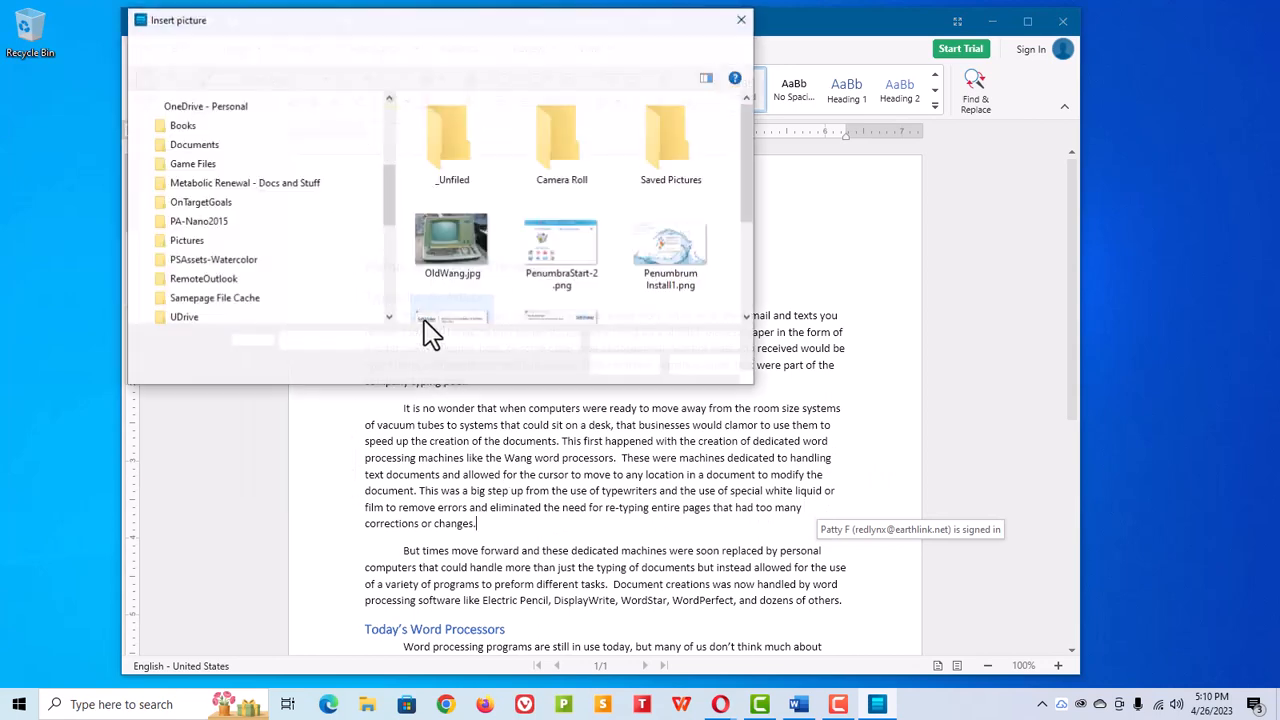
{"action": "left_click", "coordinate": [448, 255]}
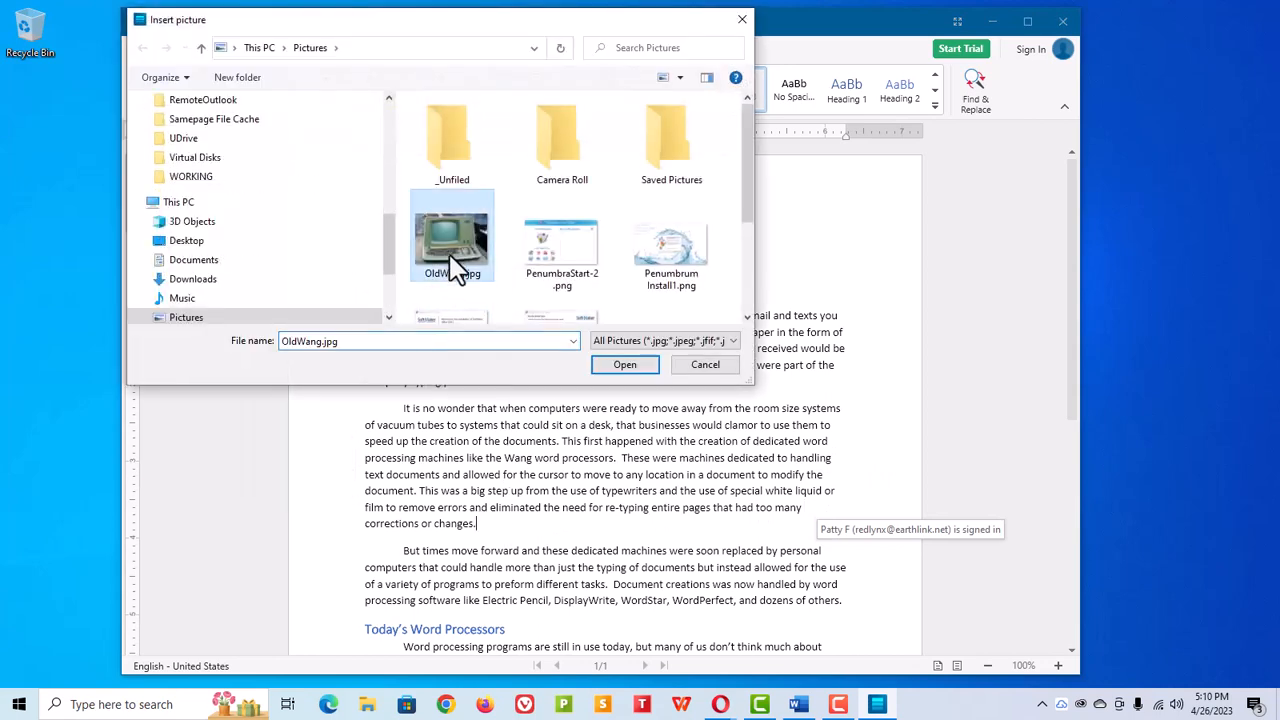
{"action": "left_click", "coordinate": [630, 366]}
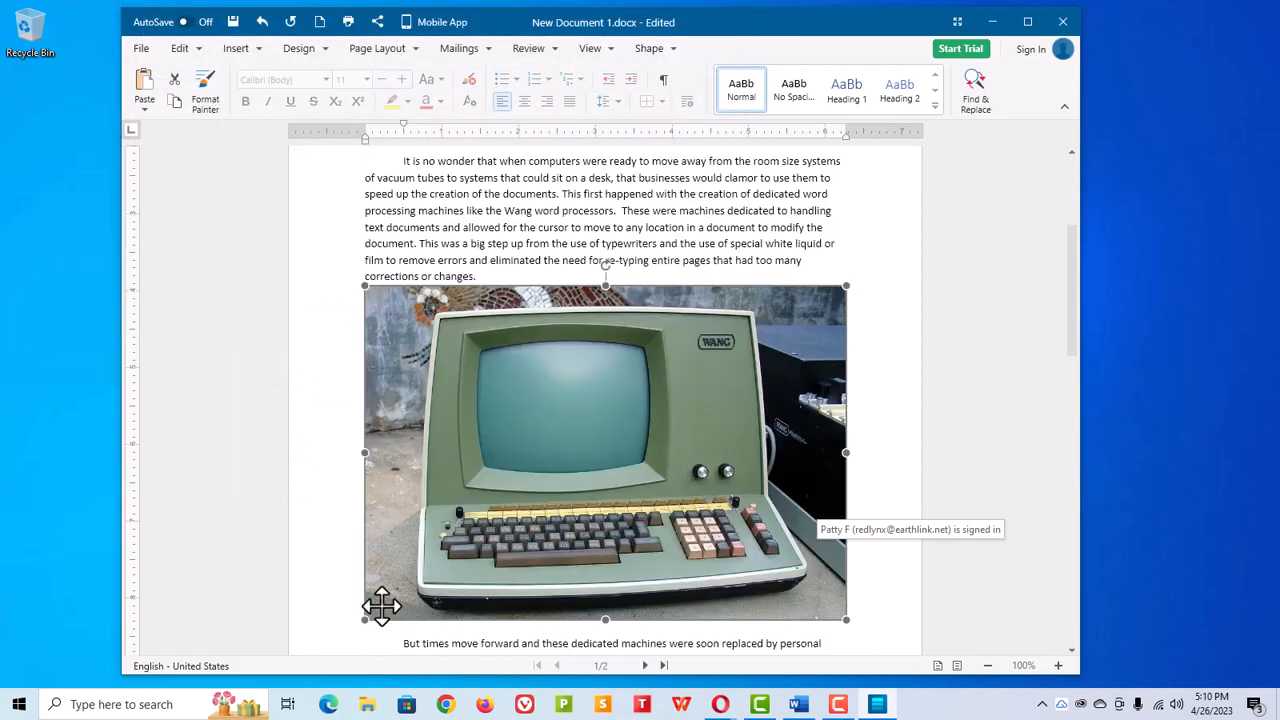
Step: Shrink the Wang computer picture and set its text wrapping to Through
{"action": "left_click_drag", "start_coordinate": [365, 620], "coordinate": [702, 381]}
{"action": "right_click", "coordinate": [584, 322]}
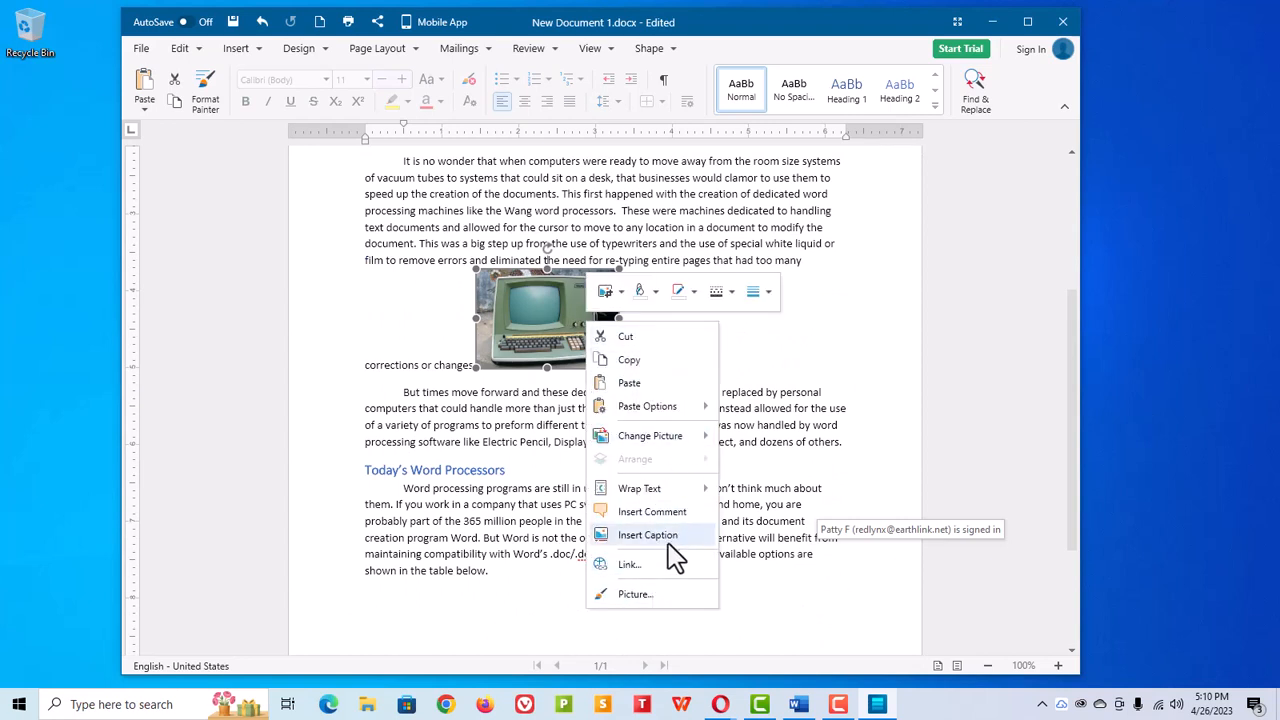
{"action": "mouse_move", "coordinate": [685, 490]}
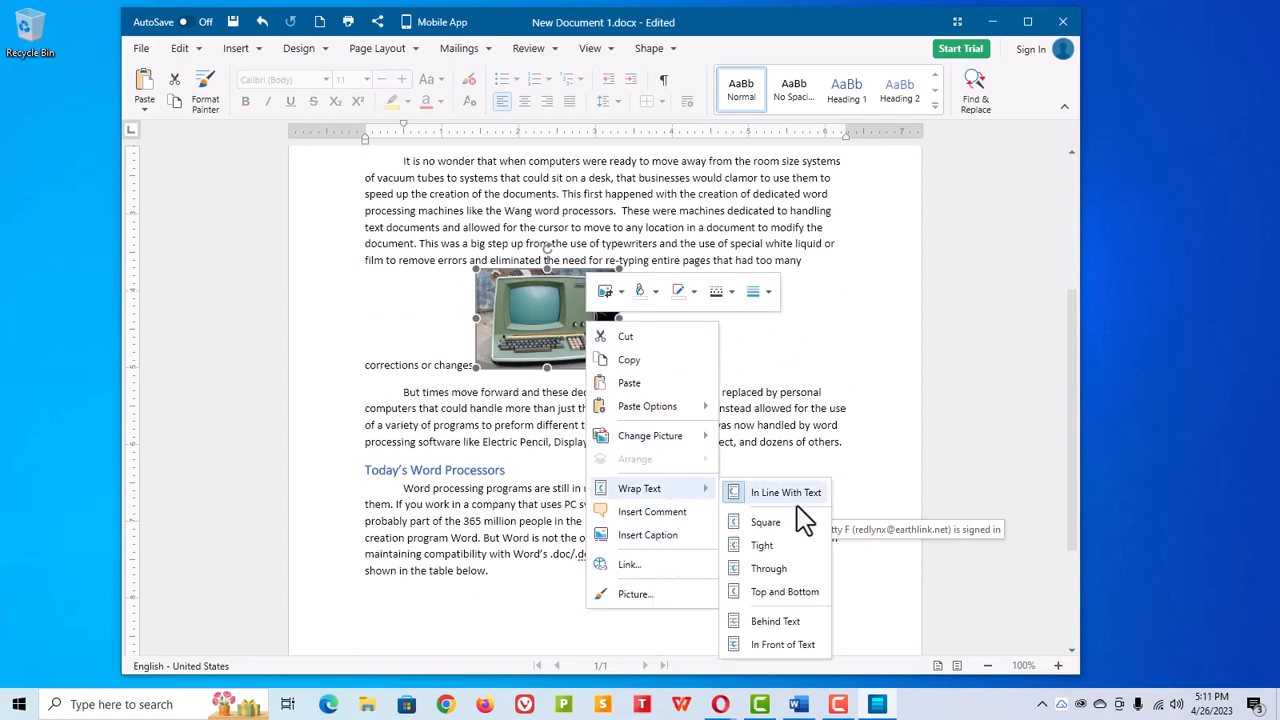
{"action": "left_click", "coordinate": [762, 575]}
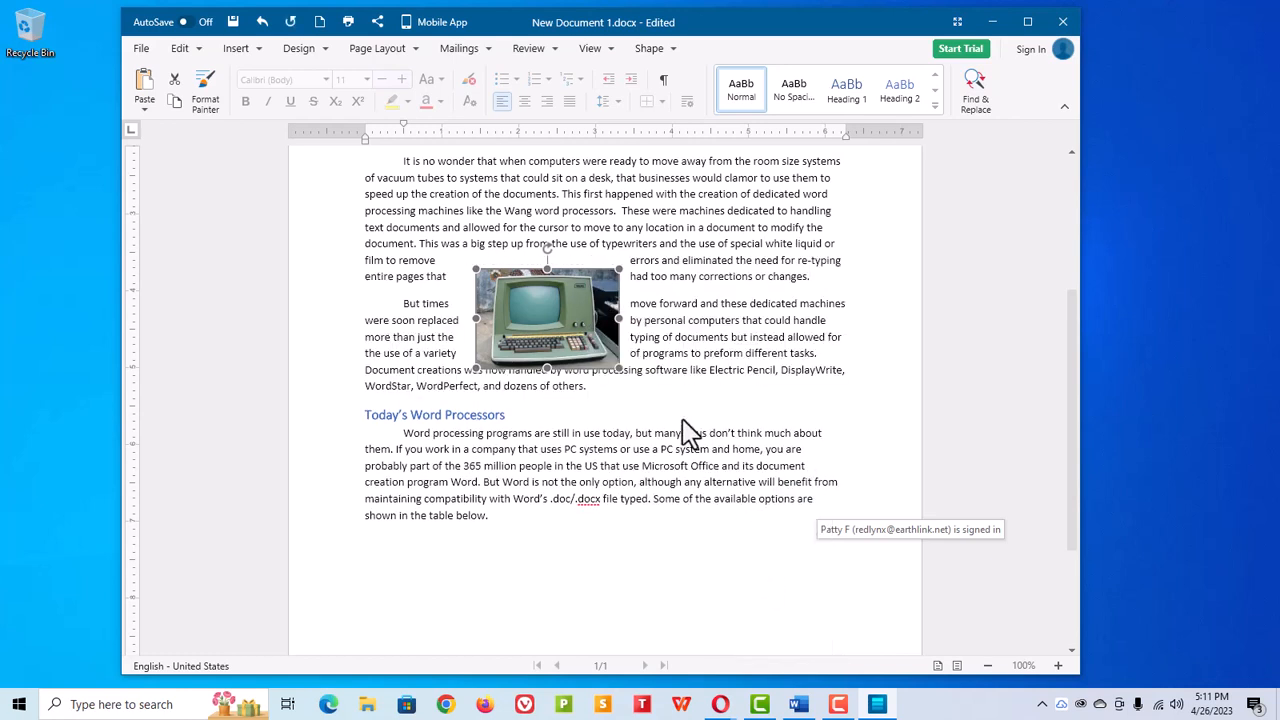
Step: Move the picture beside the 'But times' paragraph and enlarge it to reach the right margin
{"action": "left_click_drag", "start_coordinate": [540, 316], "coordinate": [727, 330]}
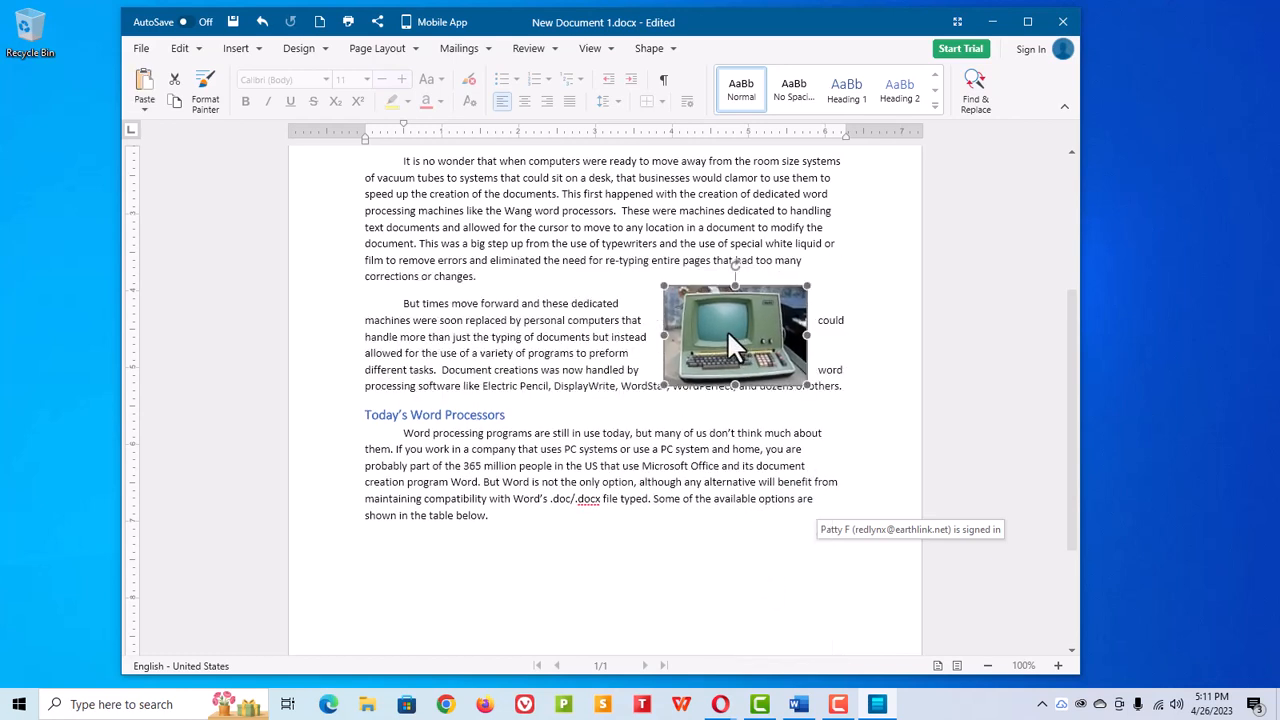
{"action": "left_click_drag", "start_coordinate": [808, 386], "coordinate": [844, 410]}
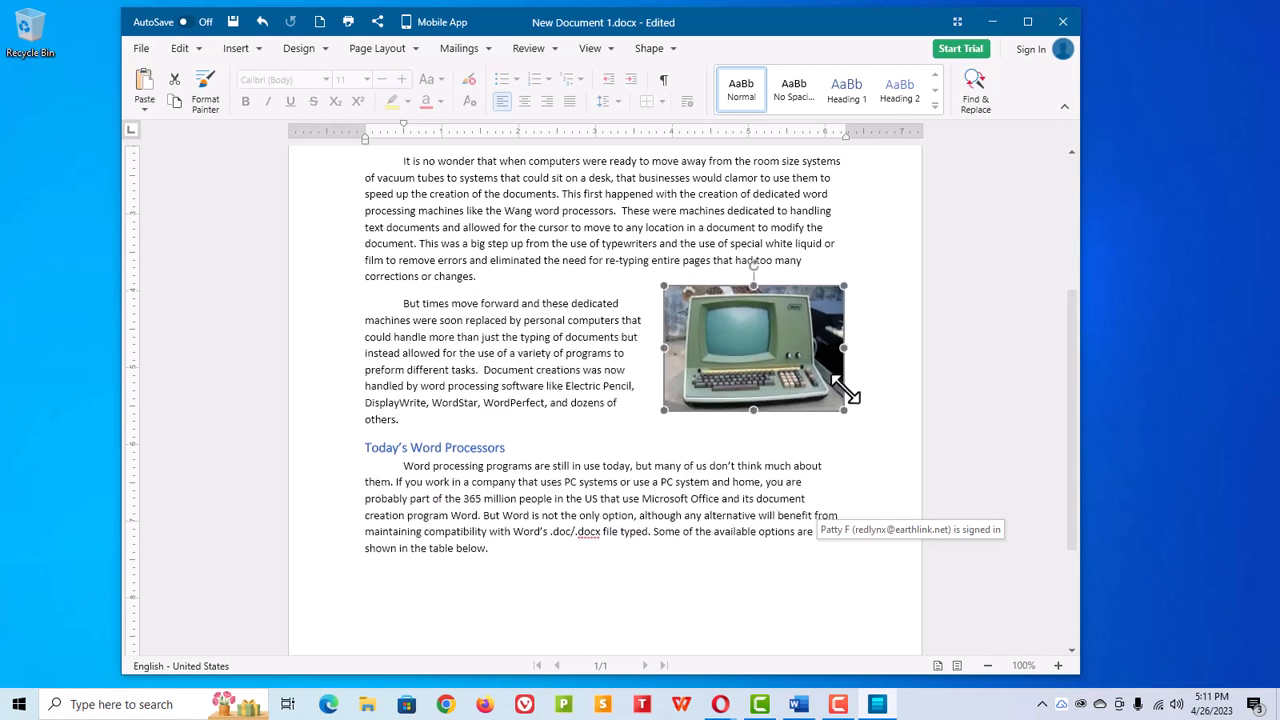
Step: Try to insert a caption for the picture
{"action": "right_click", "coordinate": [740, 390]}
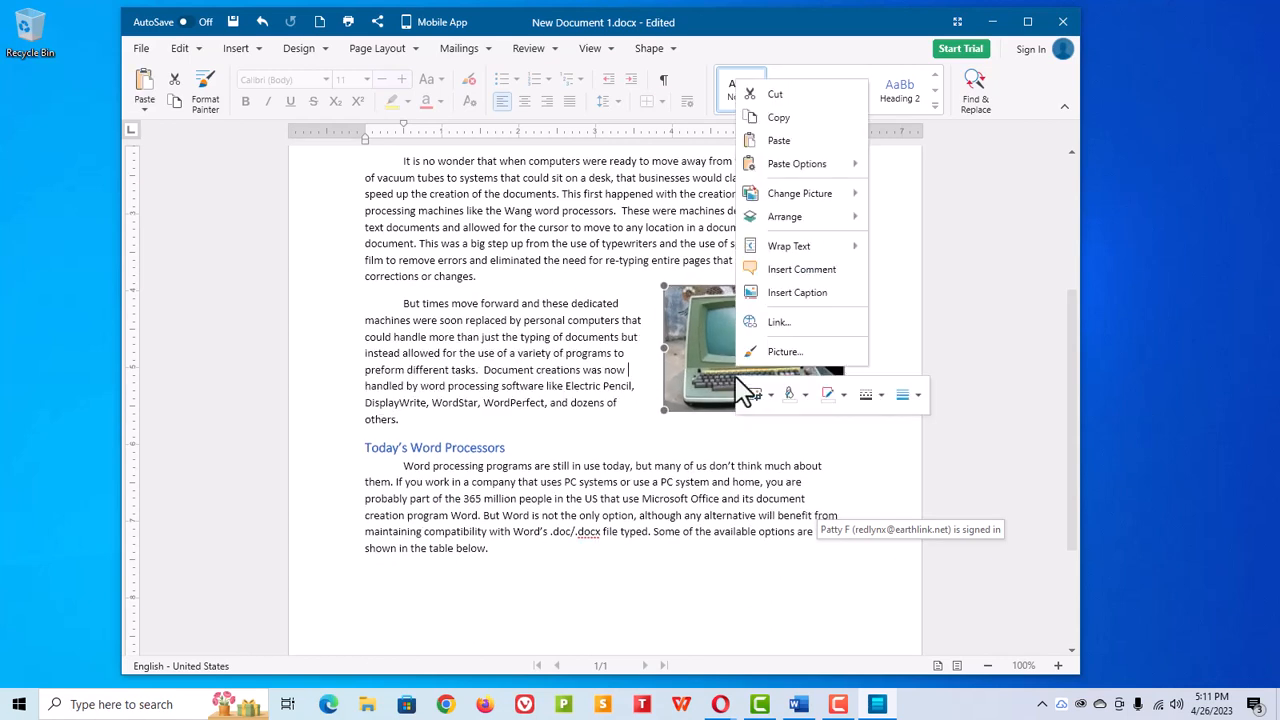
{"action": "left_click", "coordinate": [788, 292]}
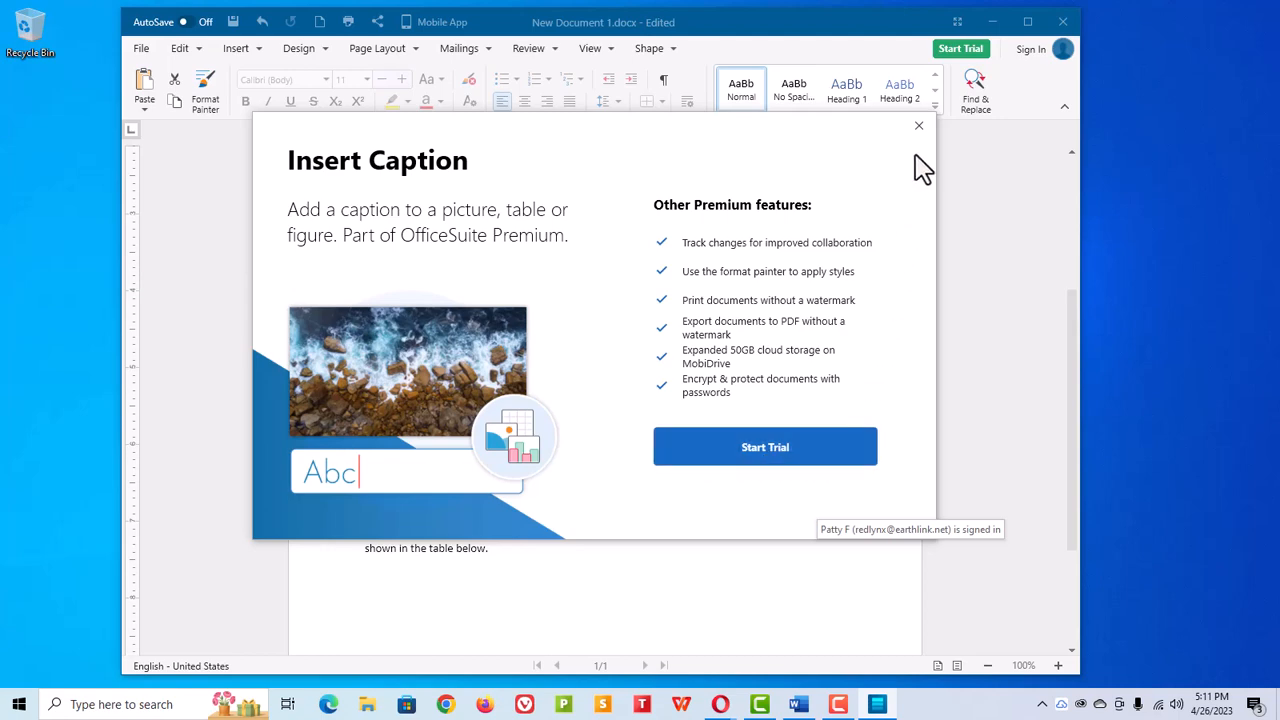
{"action": "left_click", "coordinate": [919, 127]}
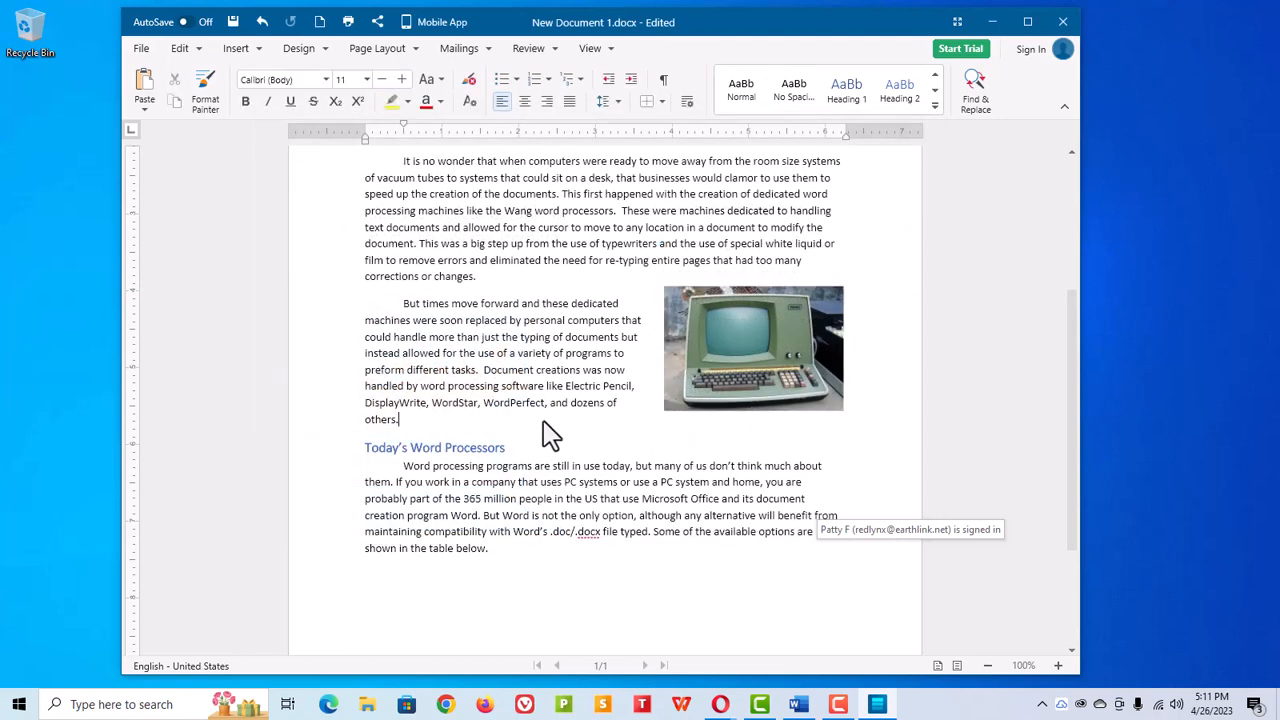
Step: Add a four-column table on a new line below the last paragraph, listing Package, By and OS for Textmaker, Docs and Writer
{"action": "left_click", "coordinate": [494, 560]}
{"action": "key", "text": "Return"}
{"action": "left_click", "coordinate": [240, 48]}
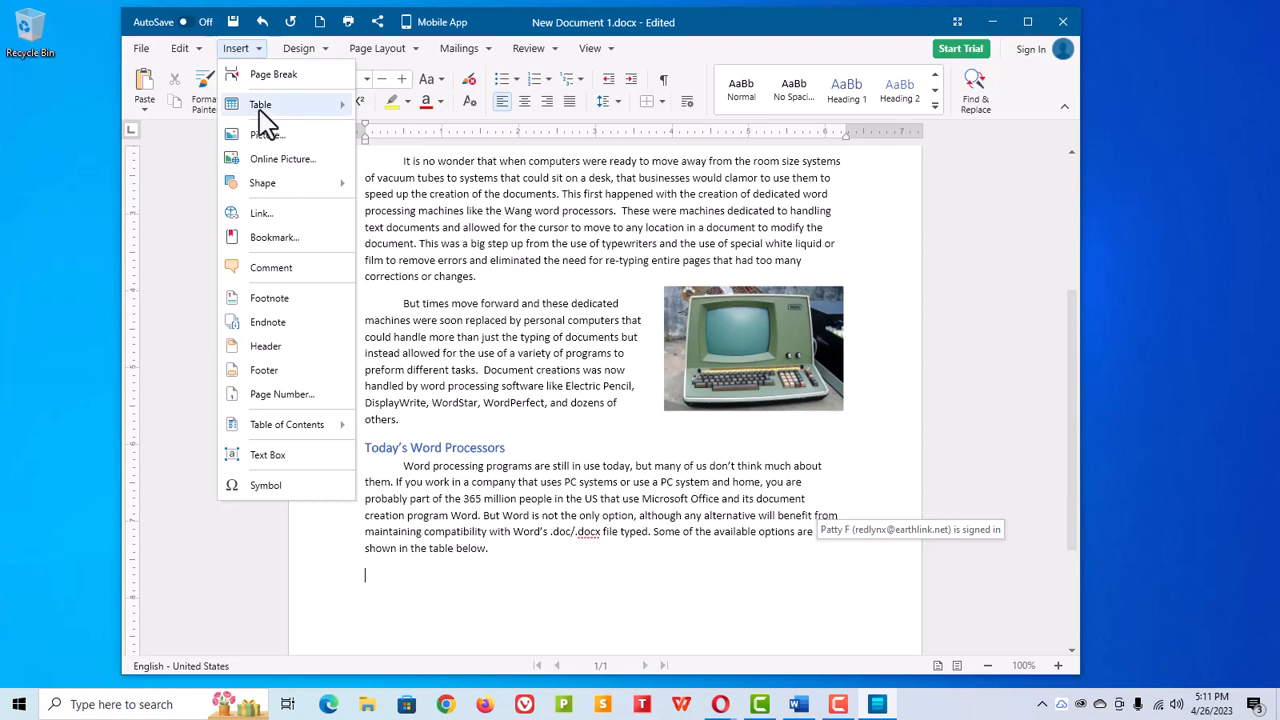
{"action": "mouse_move", "coordinate": [265, 104]}
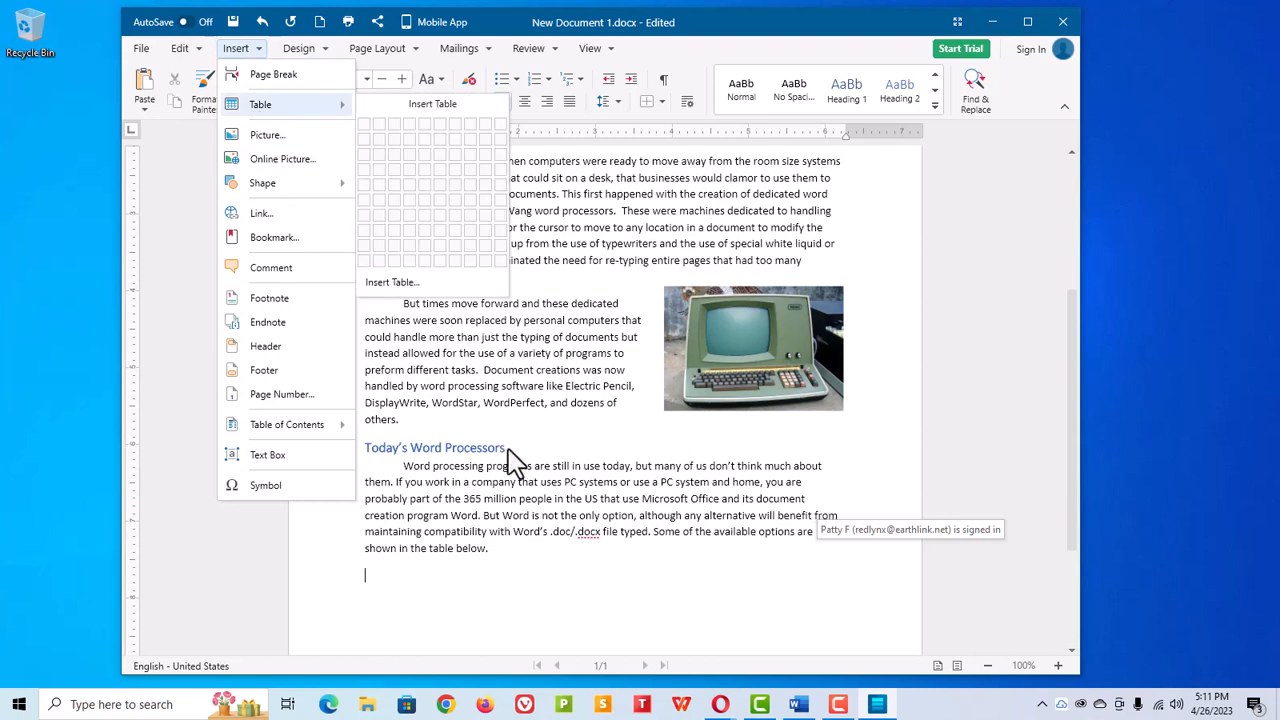
{"action": "left_click", "coordinate": [409, 172]}
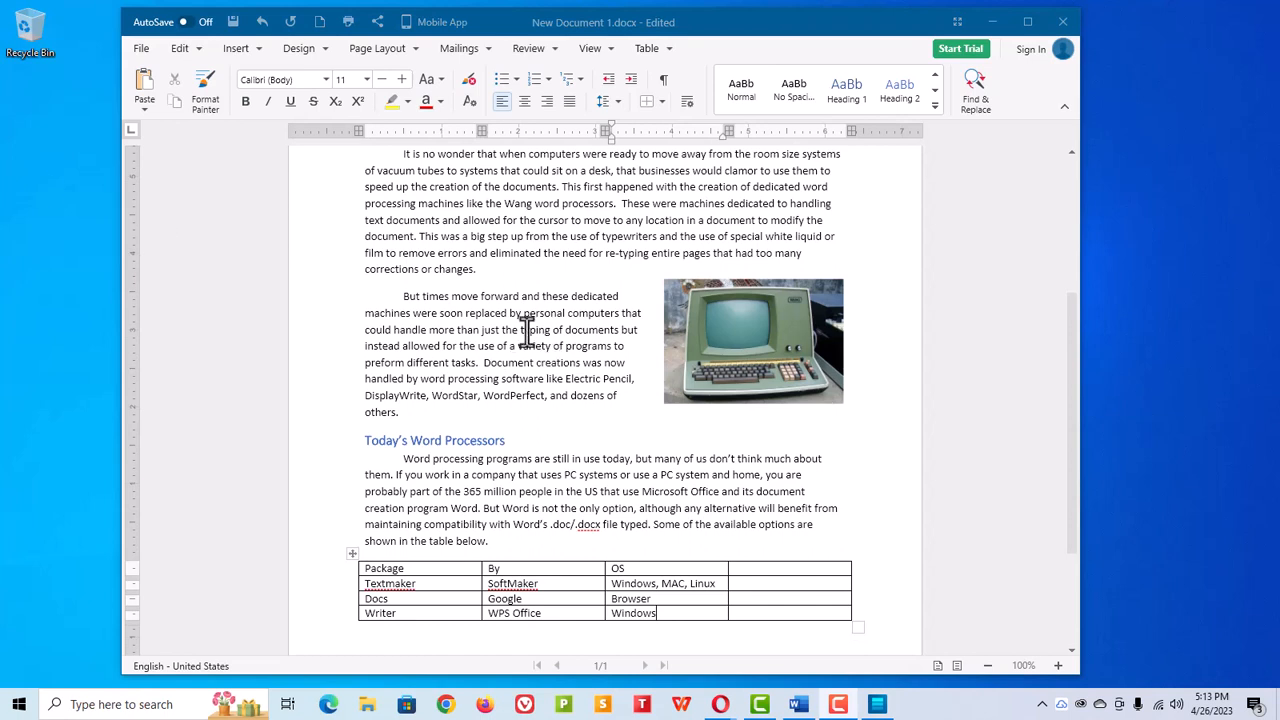
Step: Delete the empty fourth column of the table
{"action": "left_click", "coordinate": [771, 550]}
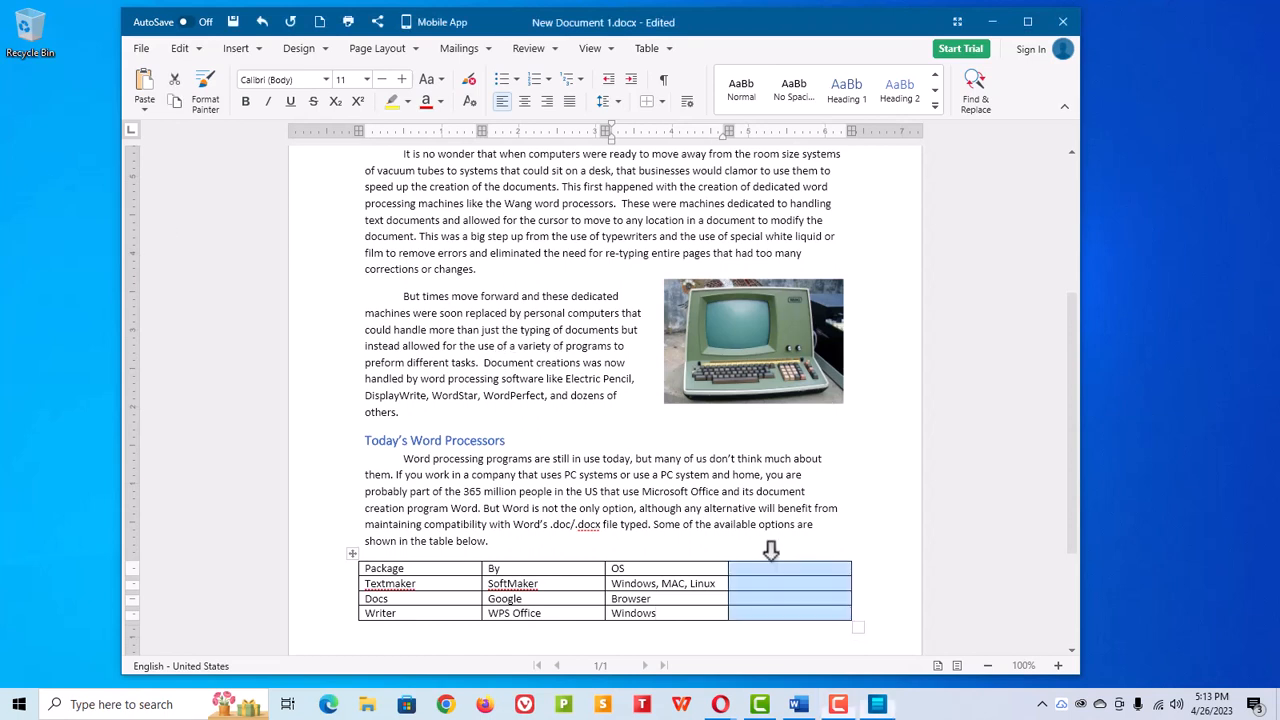
{"action": "right_click", "coordinate": [771, 568]}
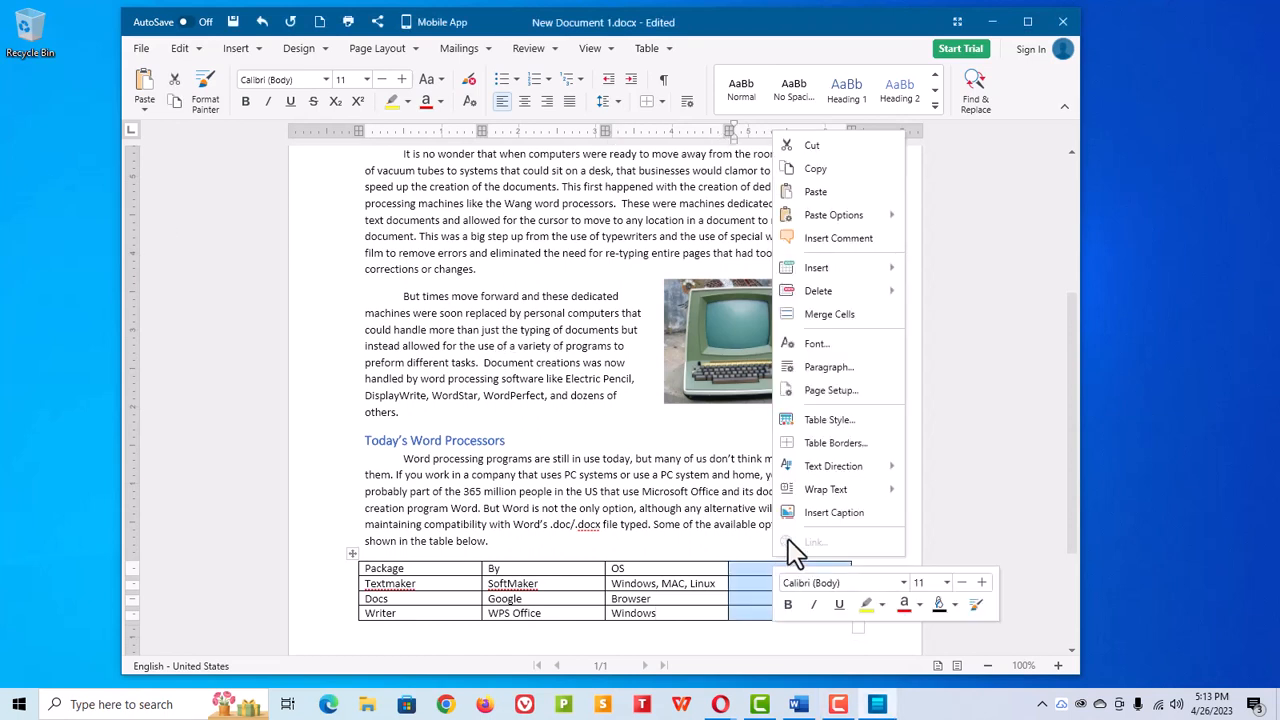
{"action": "mouse_move", "coordinate": [840, 295]}
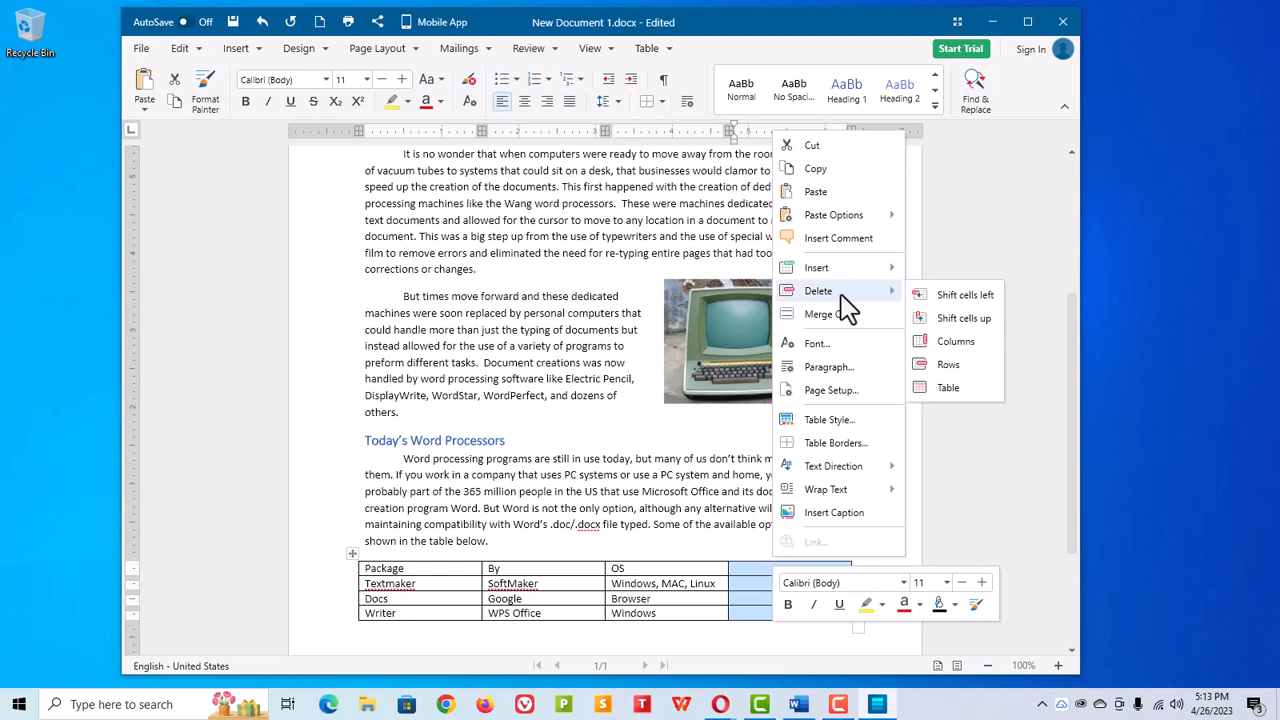
{"action": "left_click", "coordinate": [950, 341]}
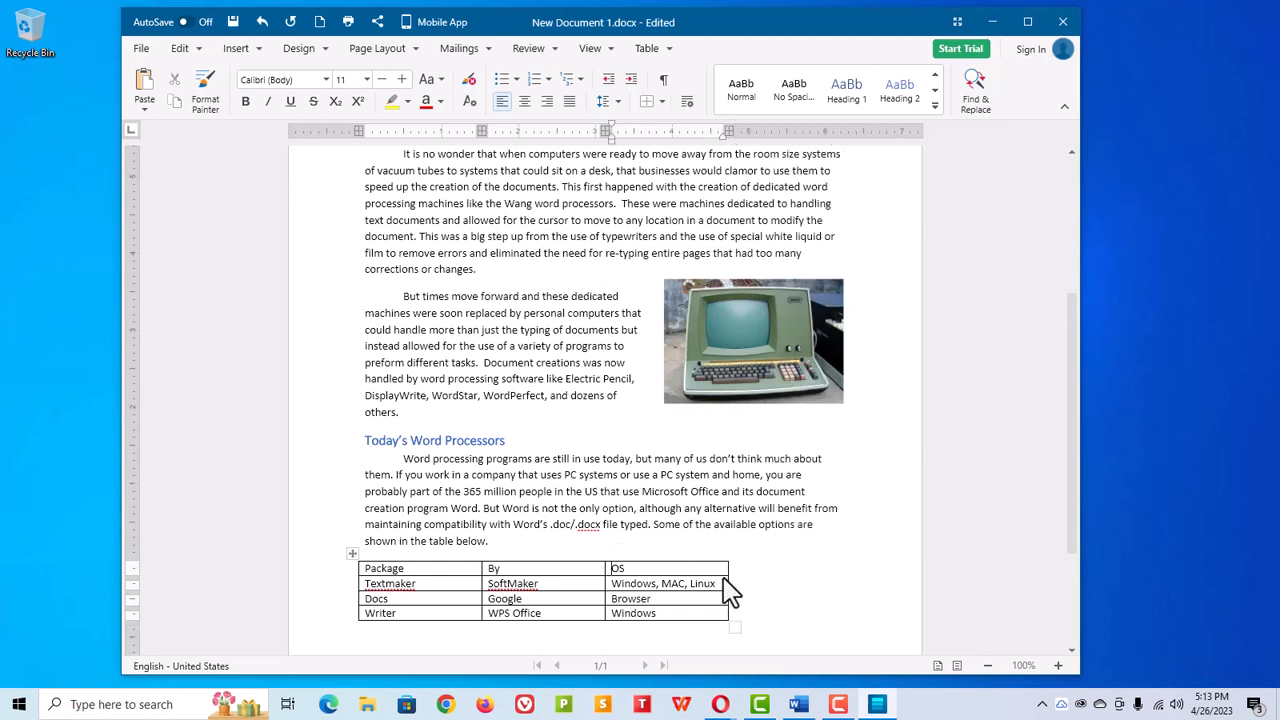
Step: Widen the table to the right margin and widen the 'By' column
{"action": "left_click_drag", "start_coordinate": [729, 578], "coordinate": [844, 580]}
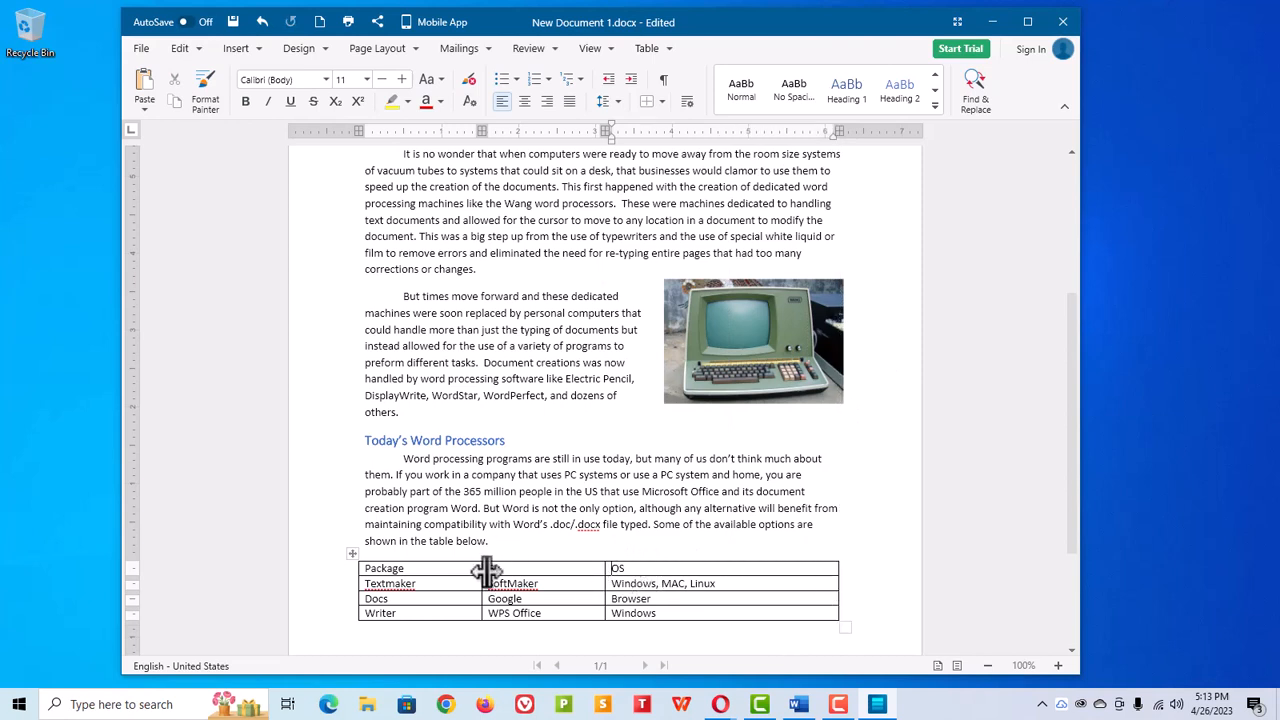
{"action": "left_click_drag", "start_coordinate": [607, 572], "coordinate": [658, 572]}
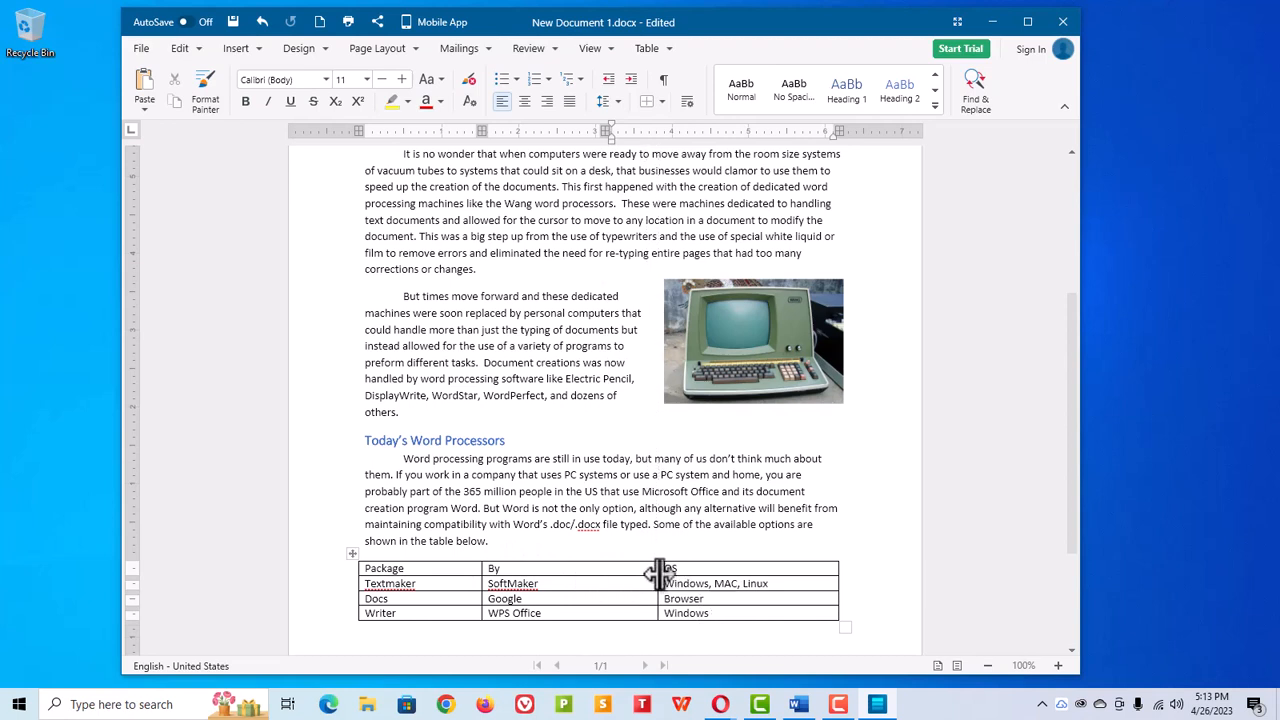
Step: Try to apply a table style to the whole table
{"action": "left_click", "coordinate": [352, 553]}
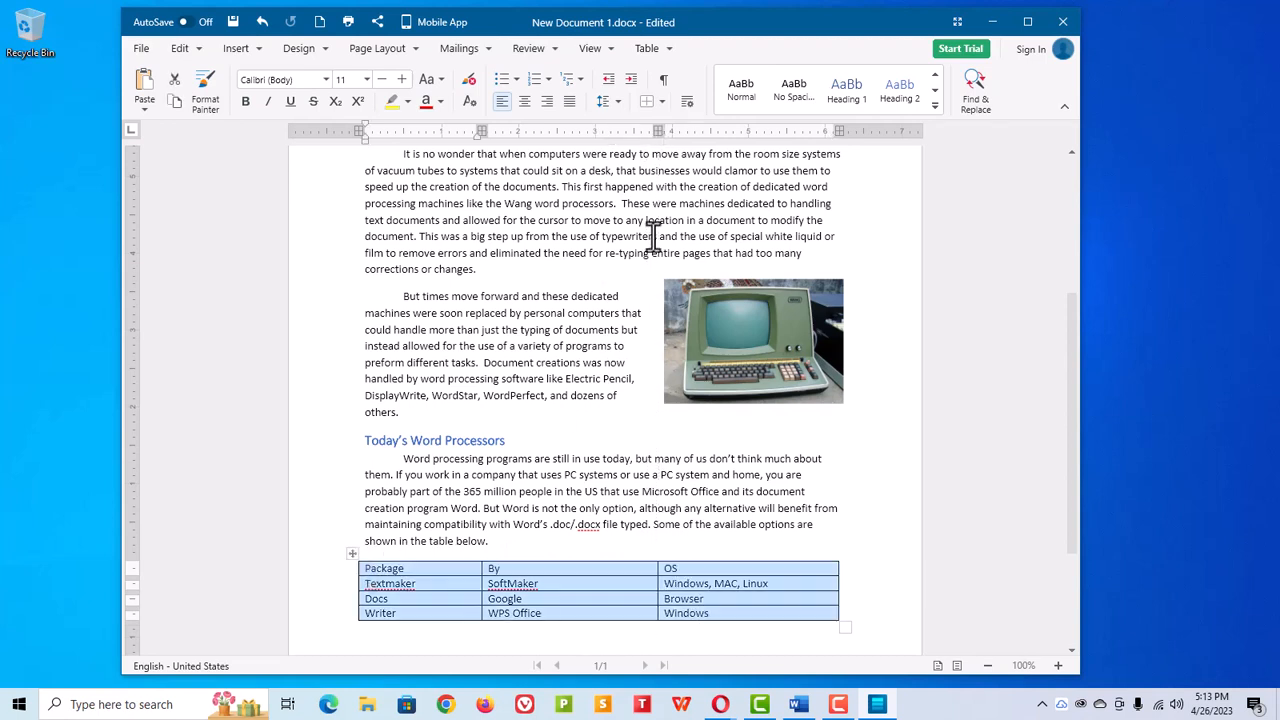
{"action": "left_click", "coordinate": [648, 50]}
{"action": "left_click", "coordinate": [690, 78]}
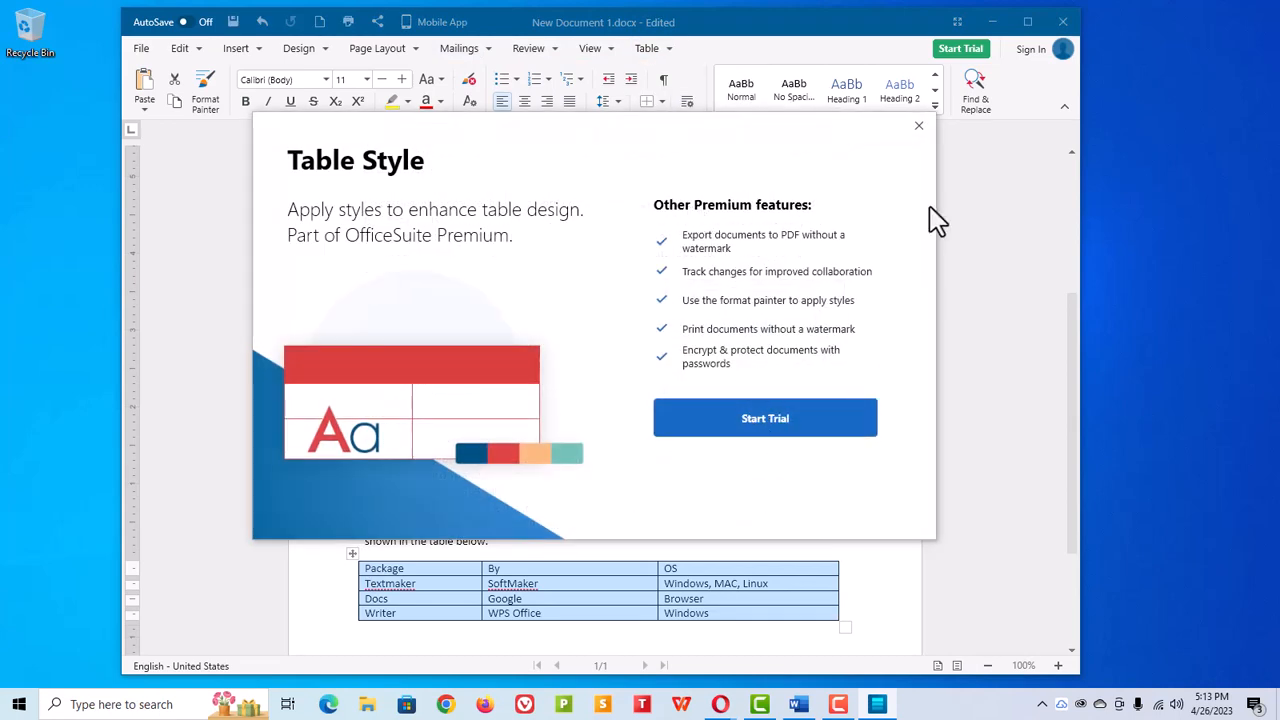
{"action": "left_click", "coordinate": [924, 127]}
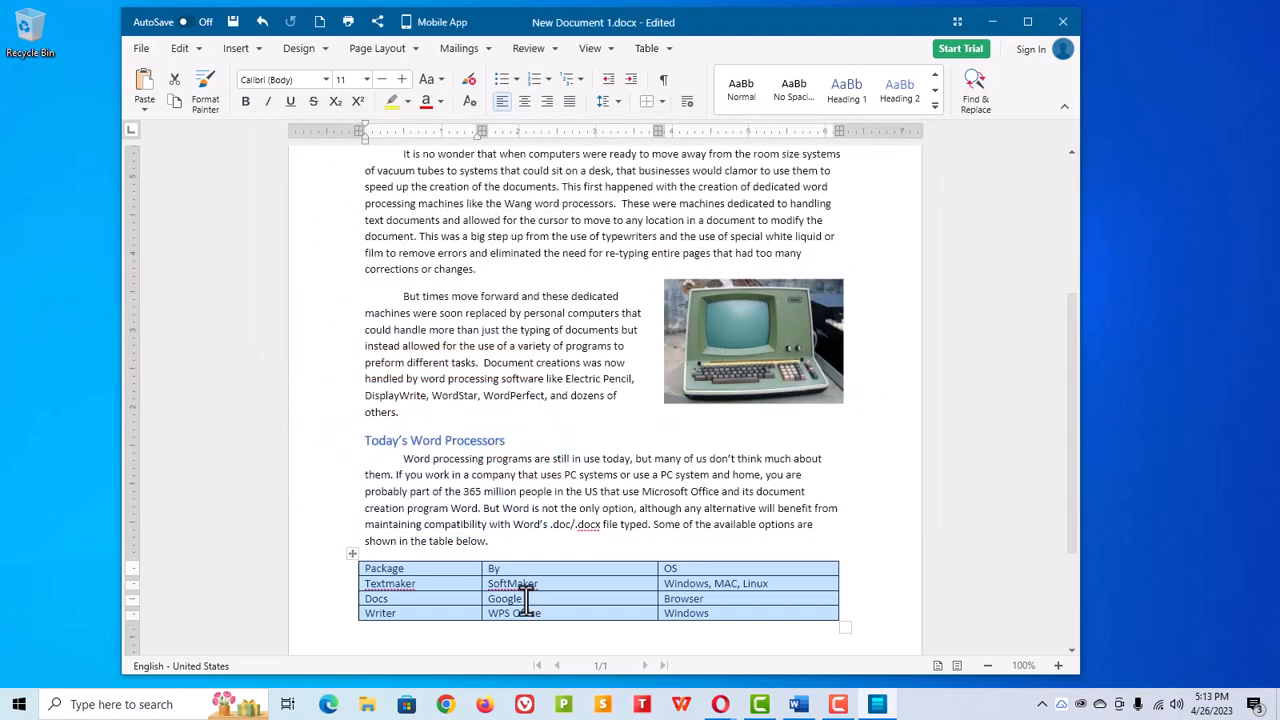
Step: Apply a cell shading colour to the table's header row
{"action": "left_click", "coordinate": [523, 577]}
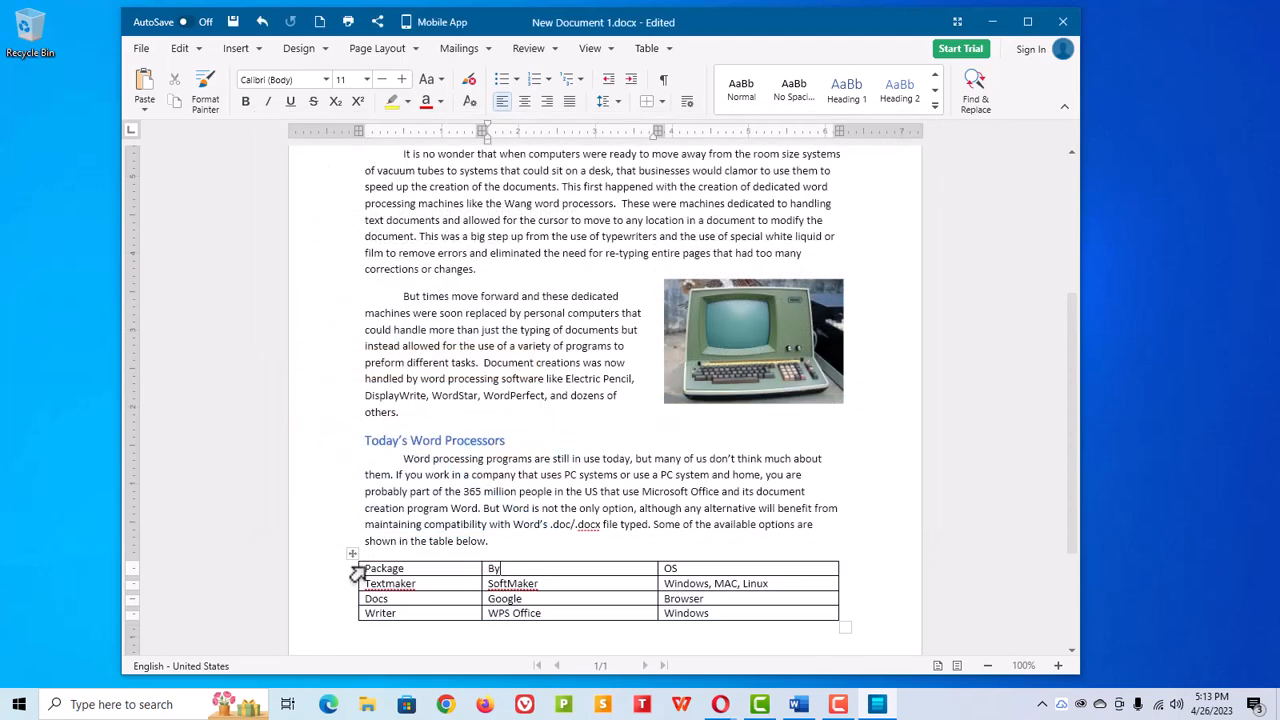
{"action": "left_click_drag", "start_coordinate": [375, 567], "coordinate": [738, 568]}
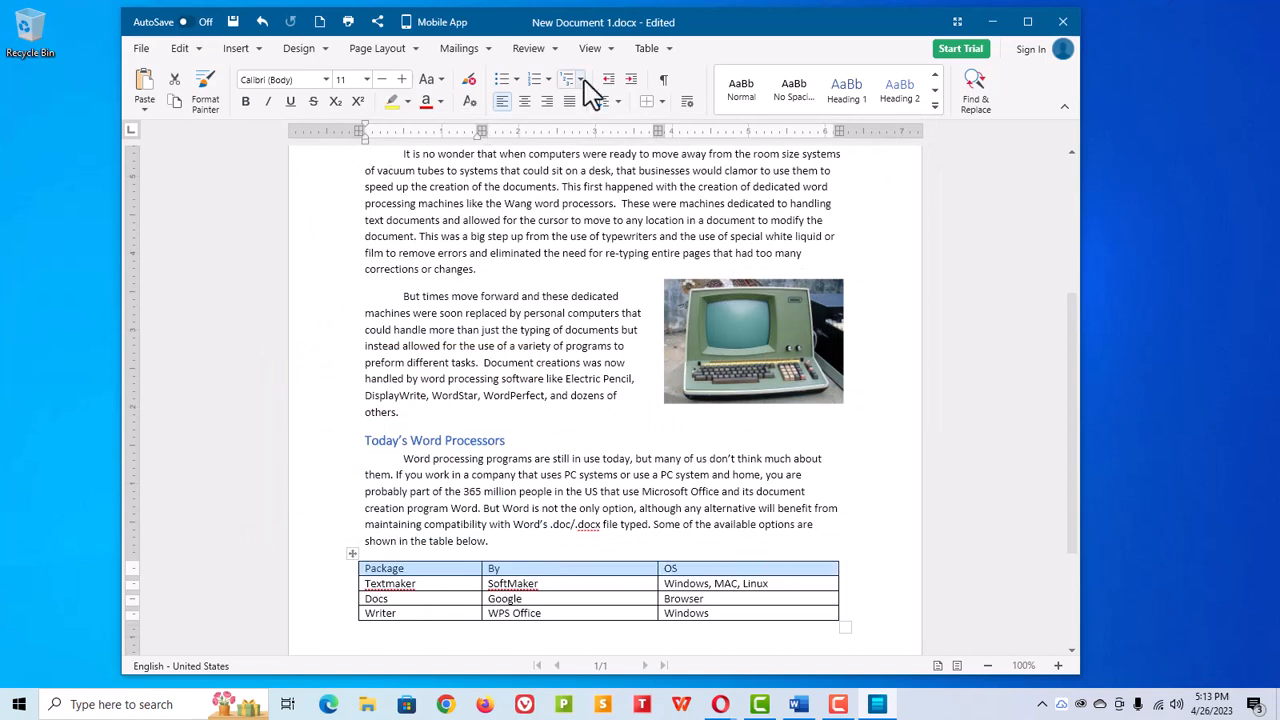
{"action": "right_click", "coordinate": [553, 587]}
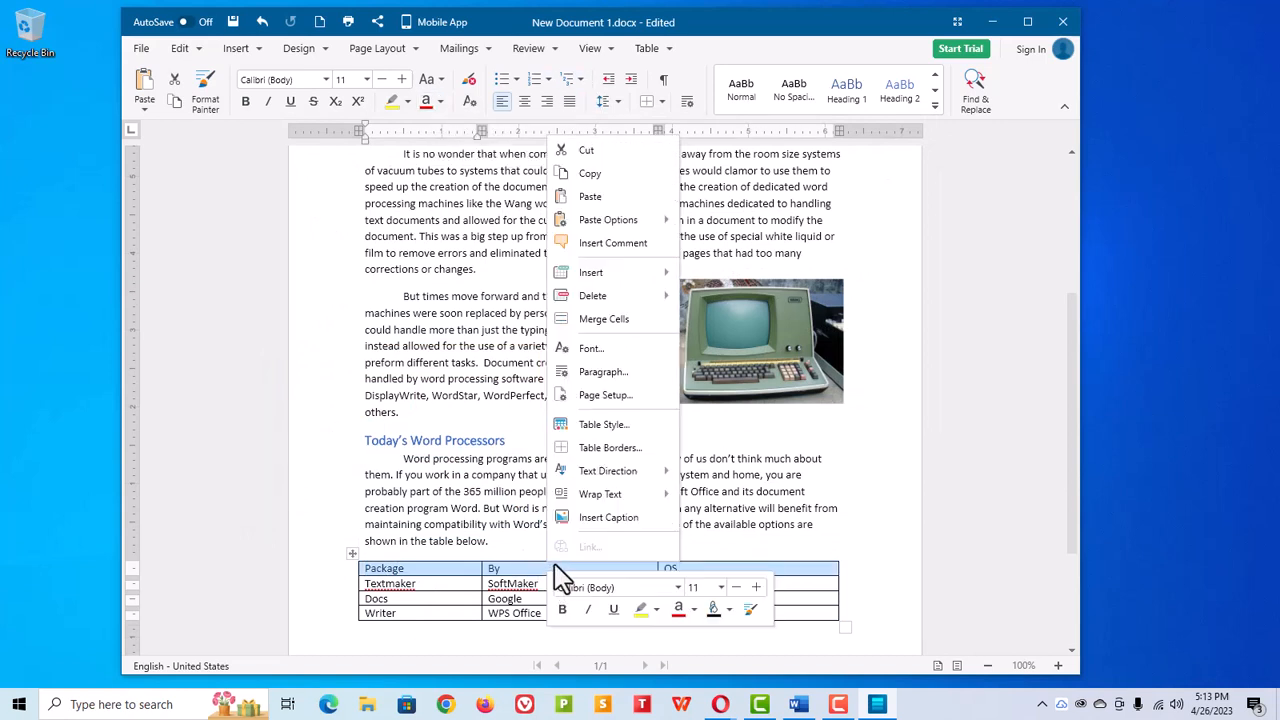
{"action": "left_click", "coordinate": [716, 609]}
{"action": "left_click", "coordinate": [777, 489]}
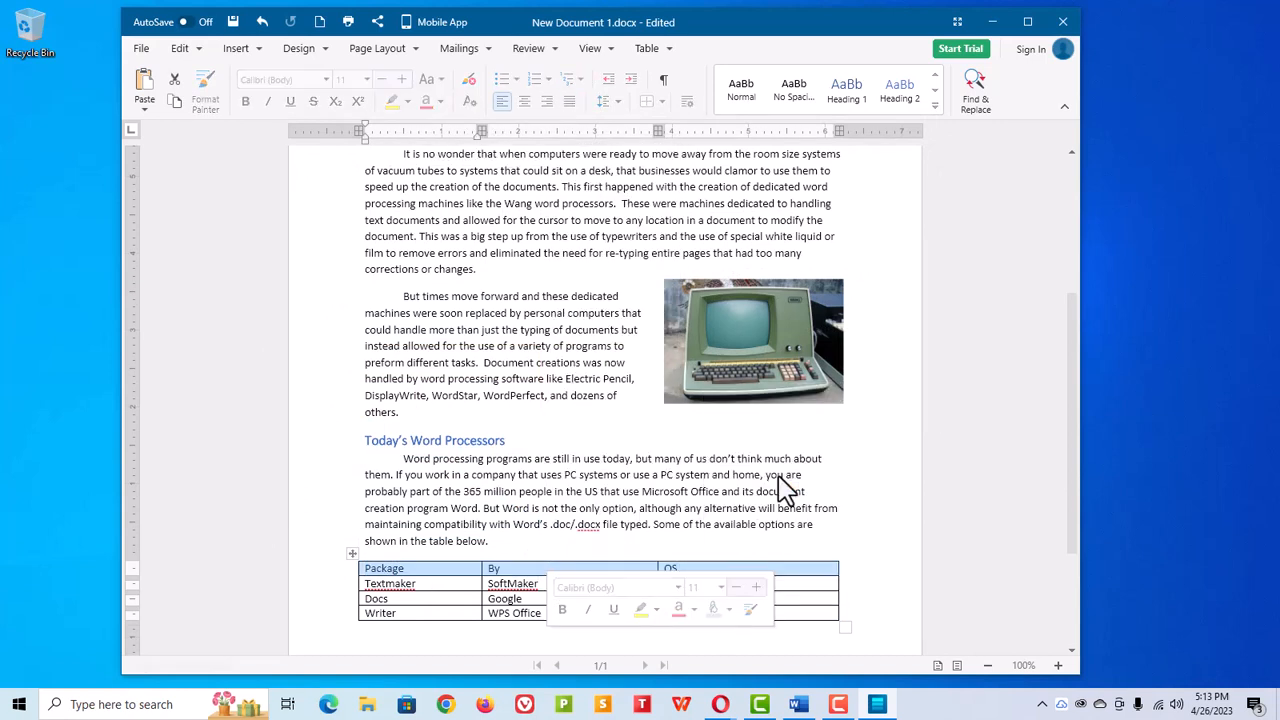
Step: Format the table's header row text as white and bold
{"action": "left_click", "coordinate": [693, 609]}
{"action": "left_click", "coordinate": [681, 459]}
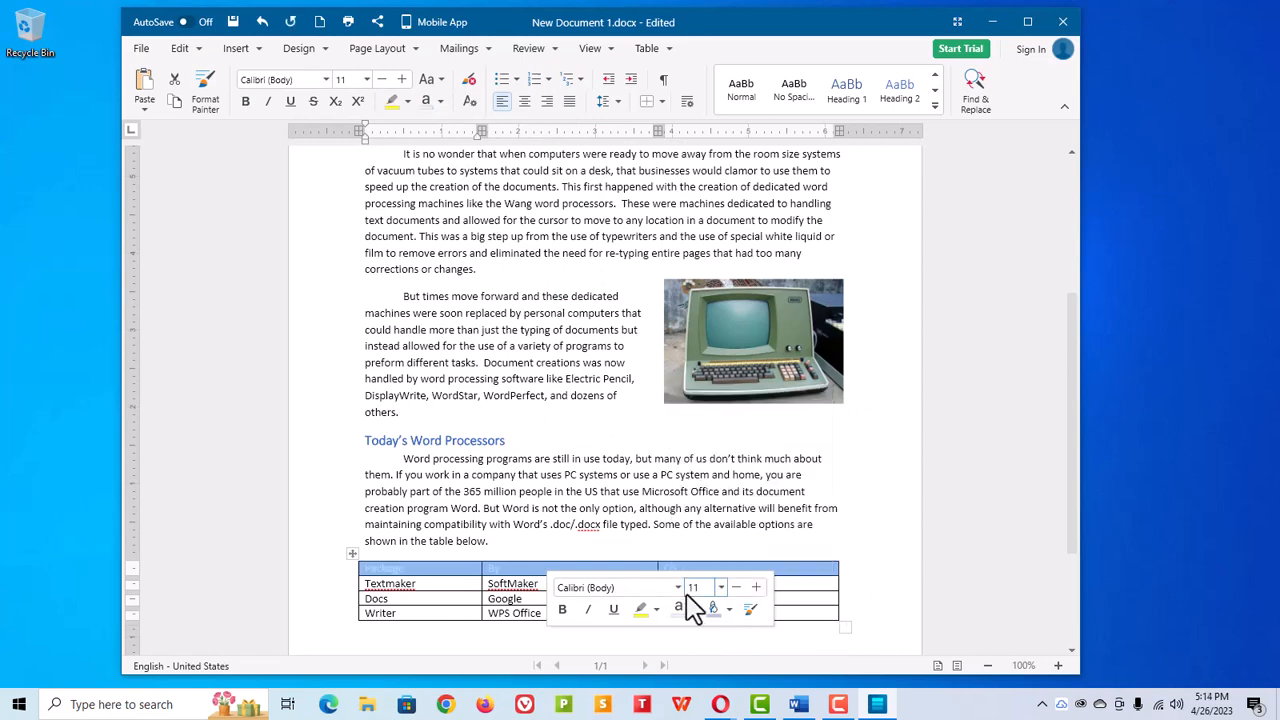
{"action": "left_click", "coordinate": [563, 609]}
{"action": "left_click", "coordinate": [714, 609]}
{"action": "left_click", "coordinate": [777, 504]}
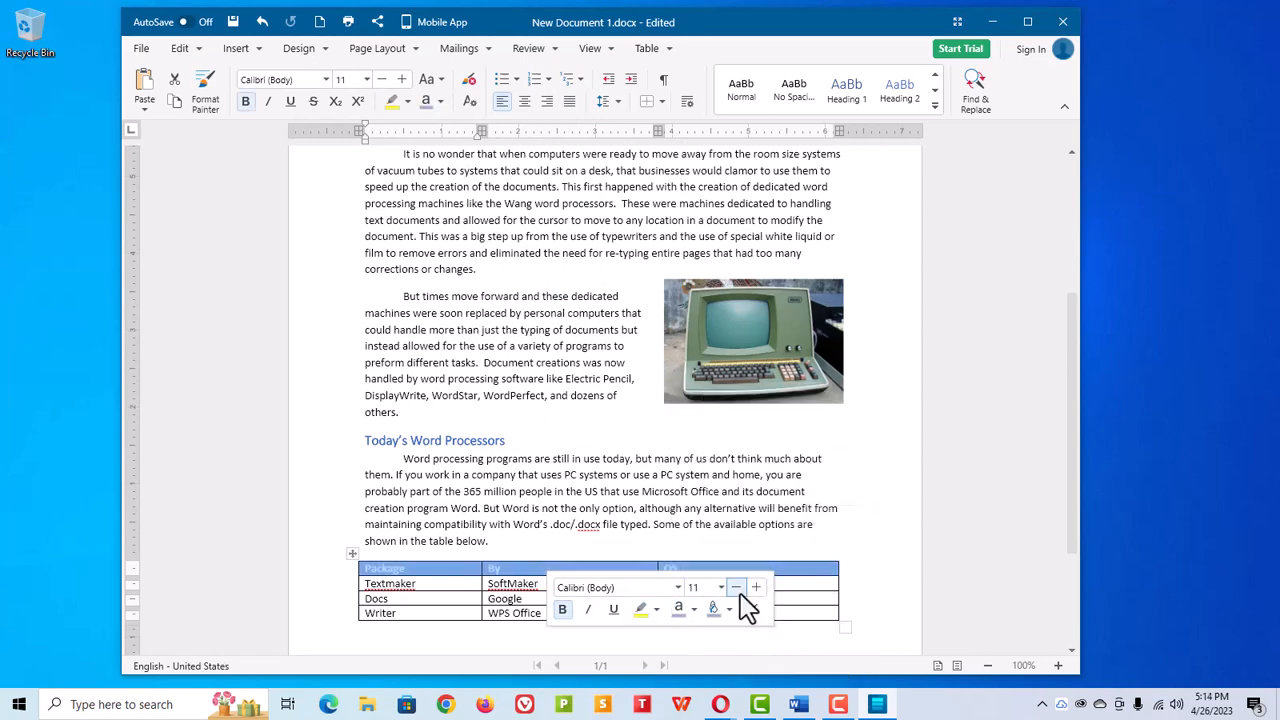
{"action": "left_click", "coordinate": [750, 556]}
Step: Add a right-aligned page header reading "Word Processors Test Document |xxx words"
{"action": "scroll", "coordinate": [636, 465], "scroll_direction": "up", "scroll_amount": 5}
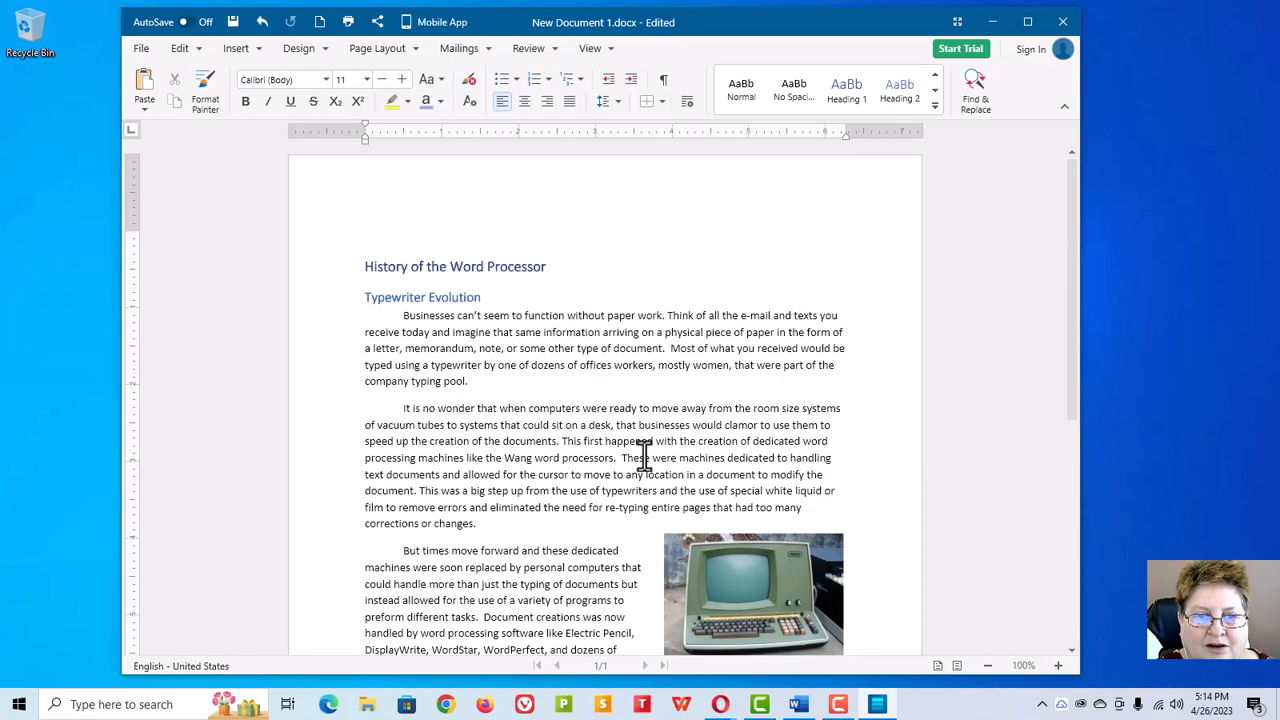
{"action": "double_click", "coordinate": [591, 203]}
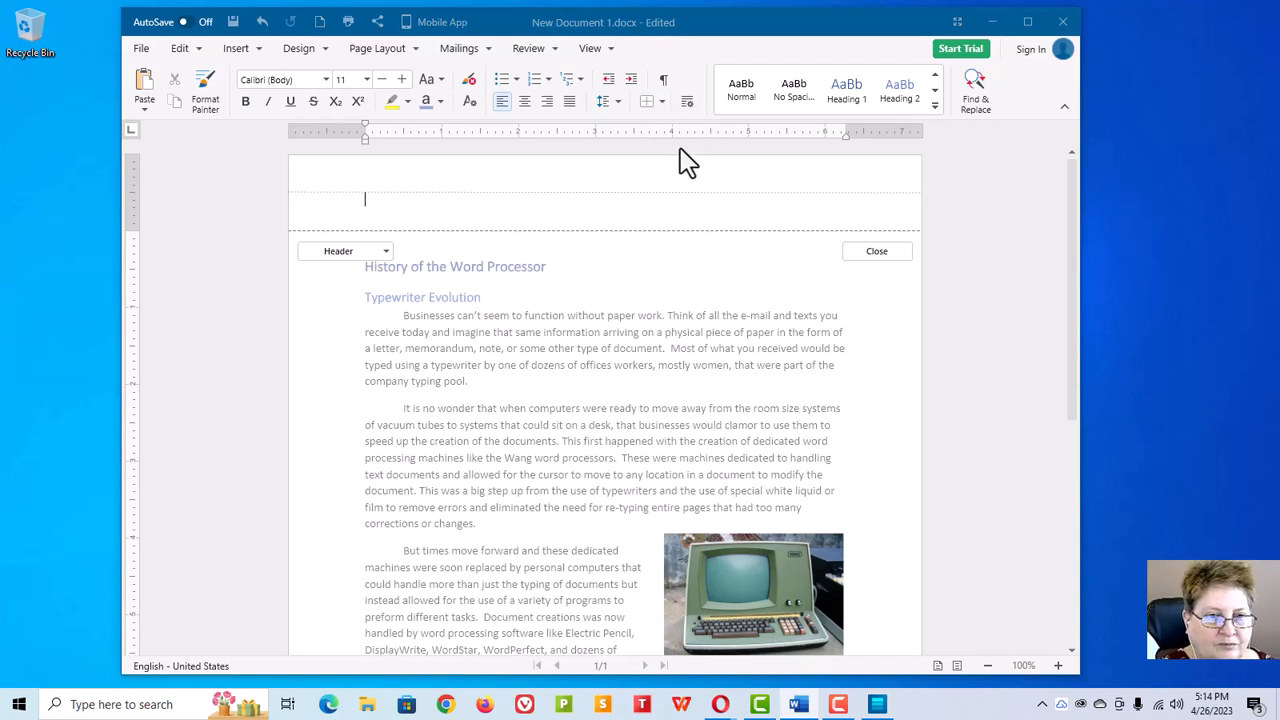
{"action": "left_click", "coordinate": [510, 198]}
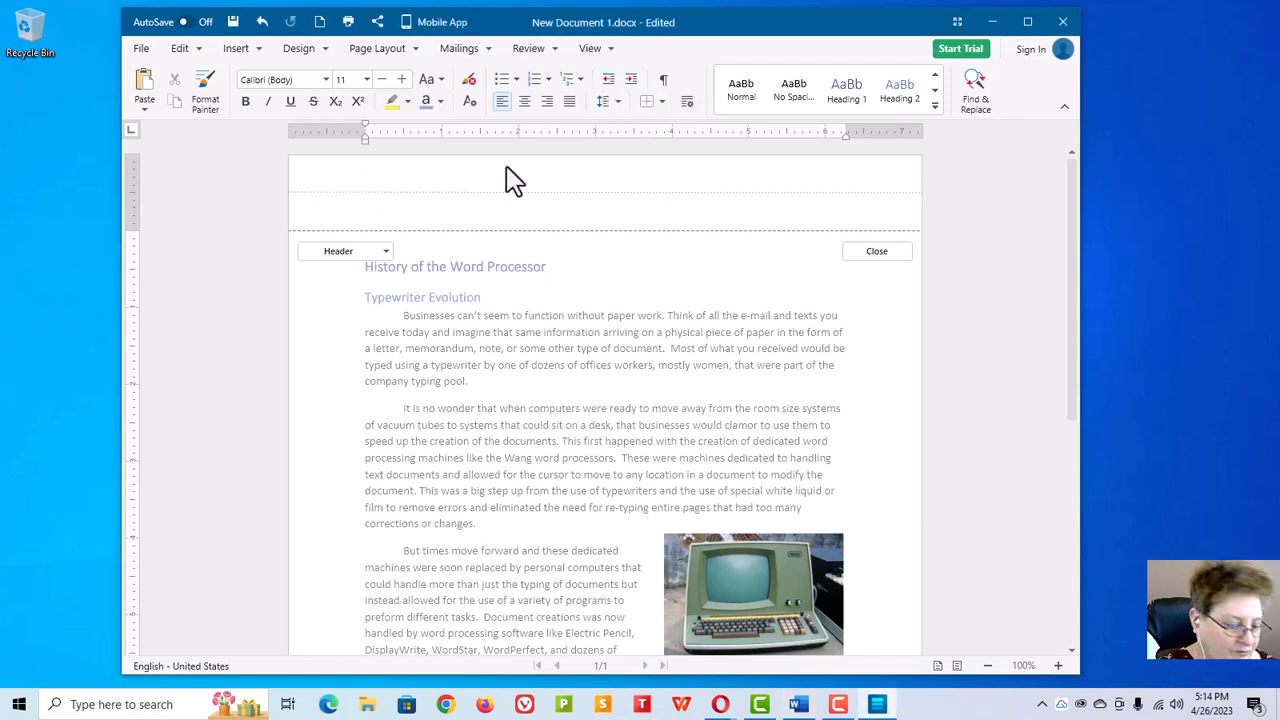
{"action": "type", "text": "Word Processors Test Document |xxx words"}
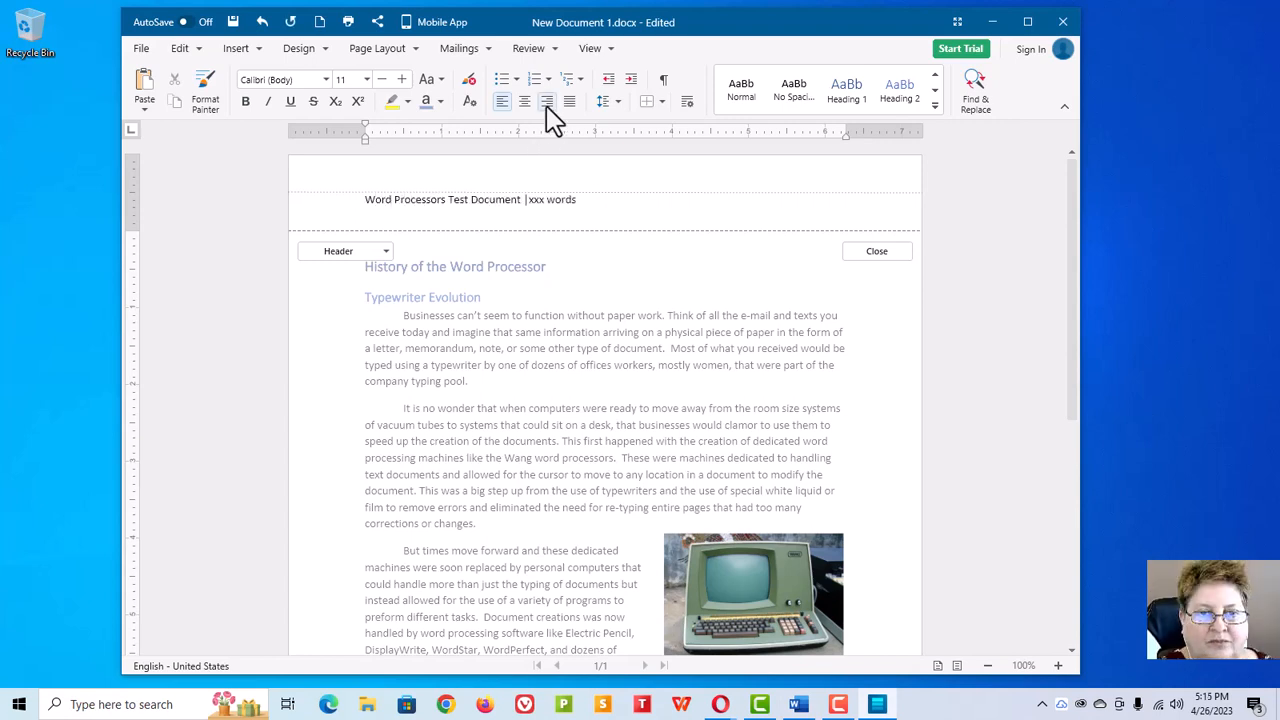
{"action": "left_click", "coordinate": [547, 102]}
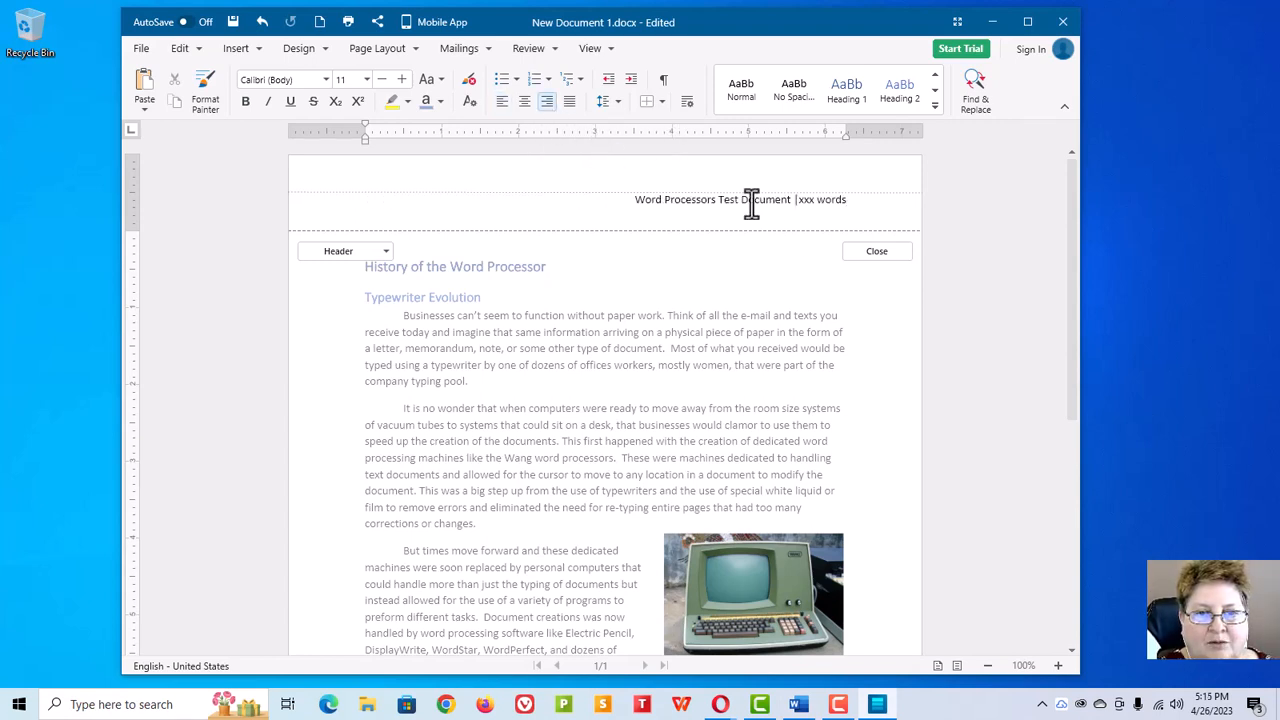
Step: Look for a way to insert a word count field in place of the xxx placeholder in the header
{"action": "right_click", "coordinate": [804, 204]}
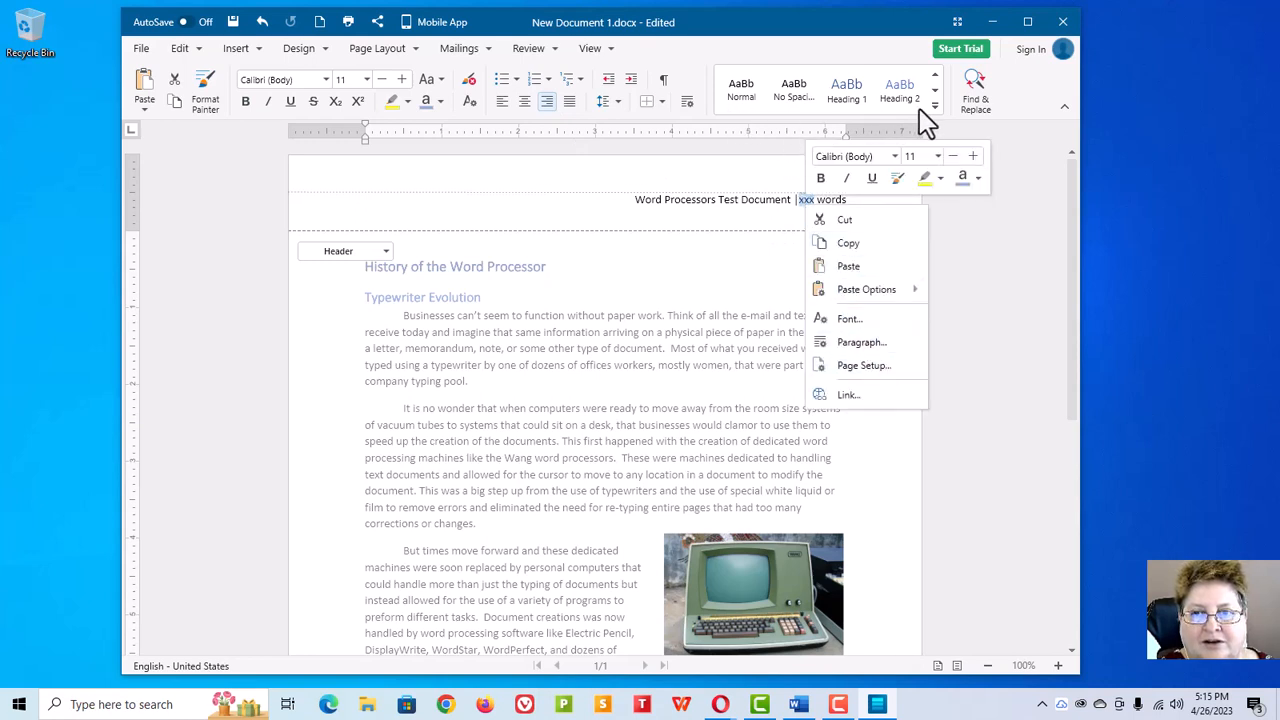
{"action": "left_click", "coordinate": [240, 48]}
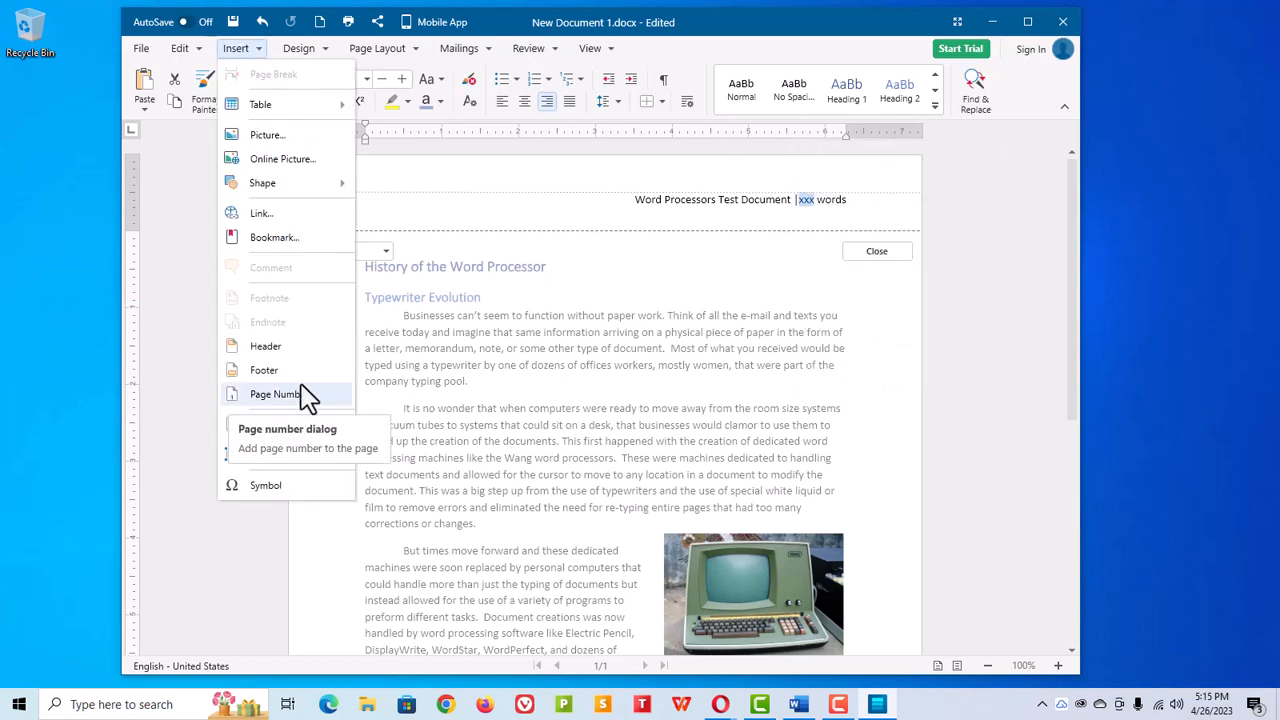
{"action": "left_click", "coordinate": [1027, 21]}
{"action": "left_click", "coordinate": [115, 41]}
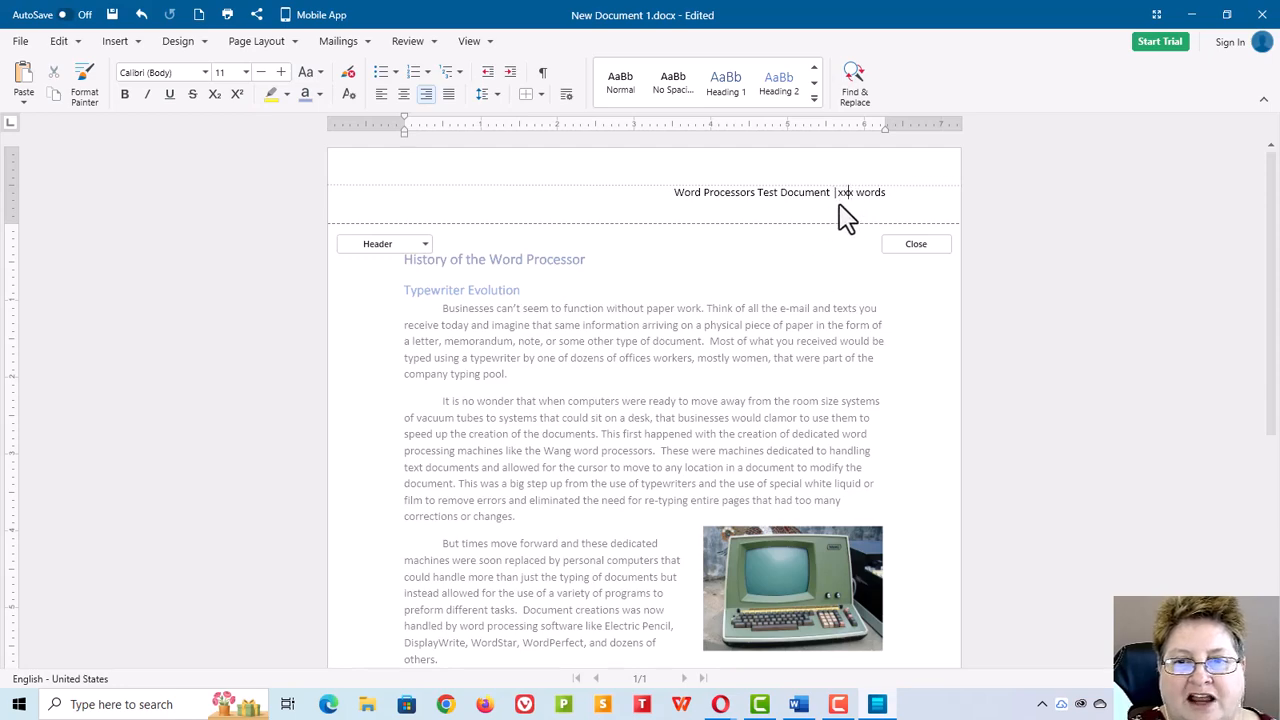
Step: Open the footer for editing and inspect its header and footer position settings without changing them
{"action": "scroll", "coordinate": [696, 267], "scroll_direction": "down", "scroll_amount": 5}
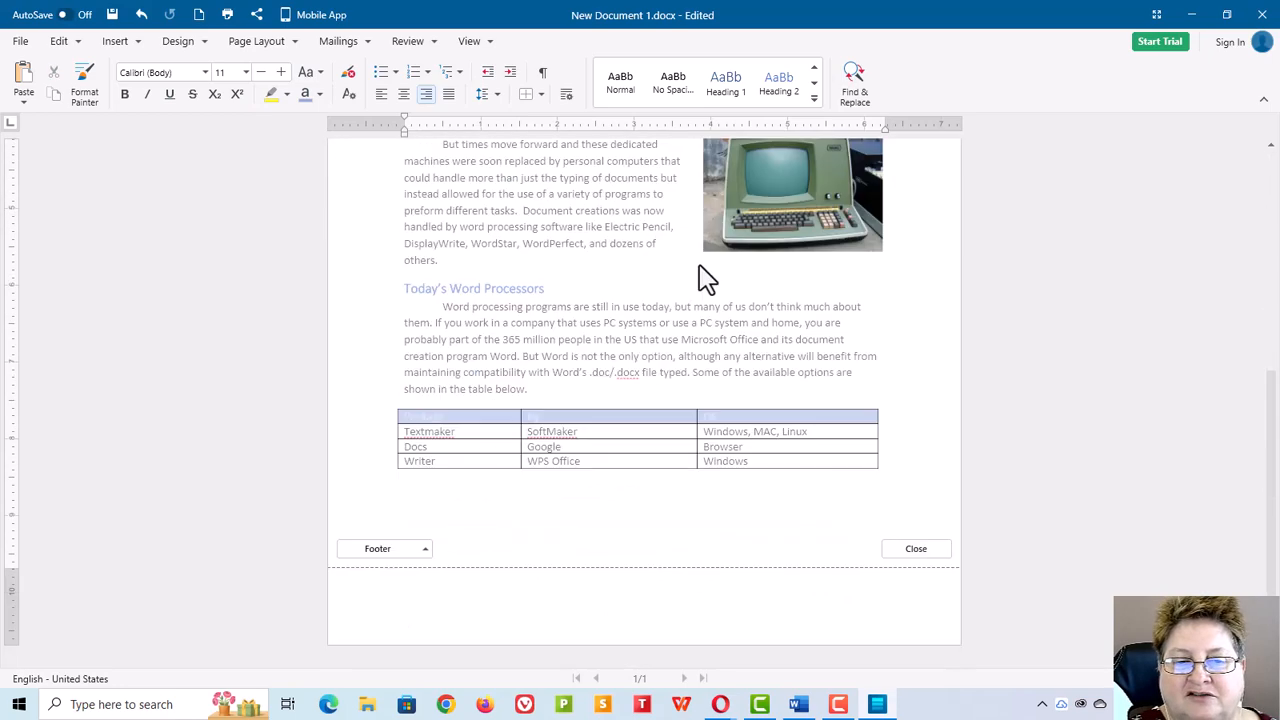
{"action": "left_click", "coordinate": [883, 590]}
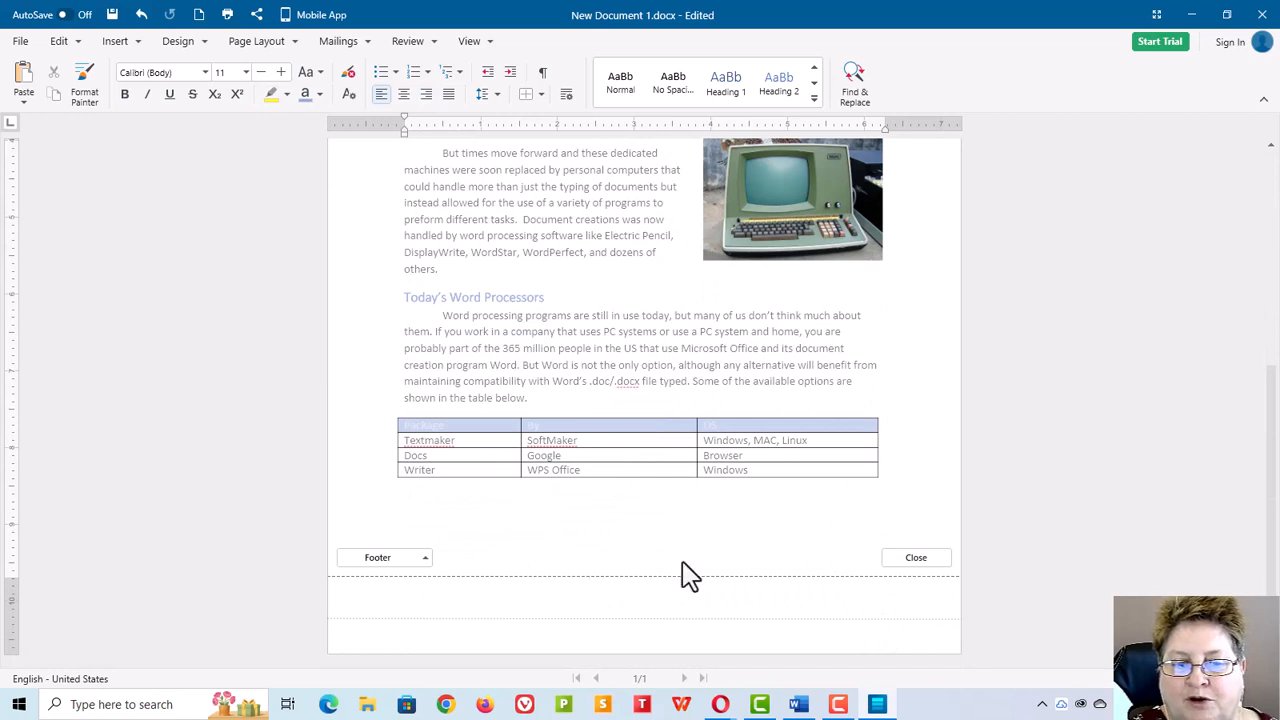
{"action": "left_click", "coordinate": [425, 560]}
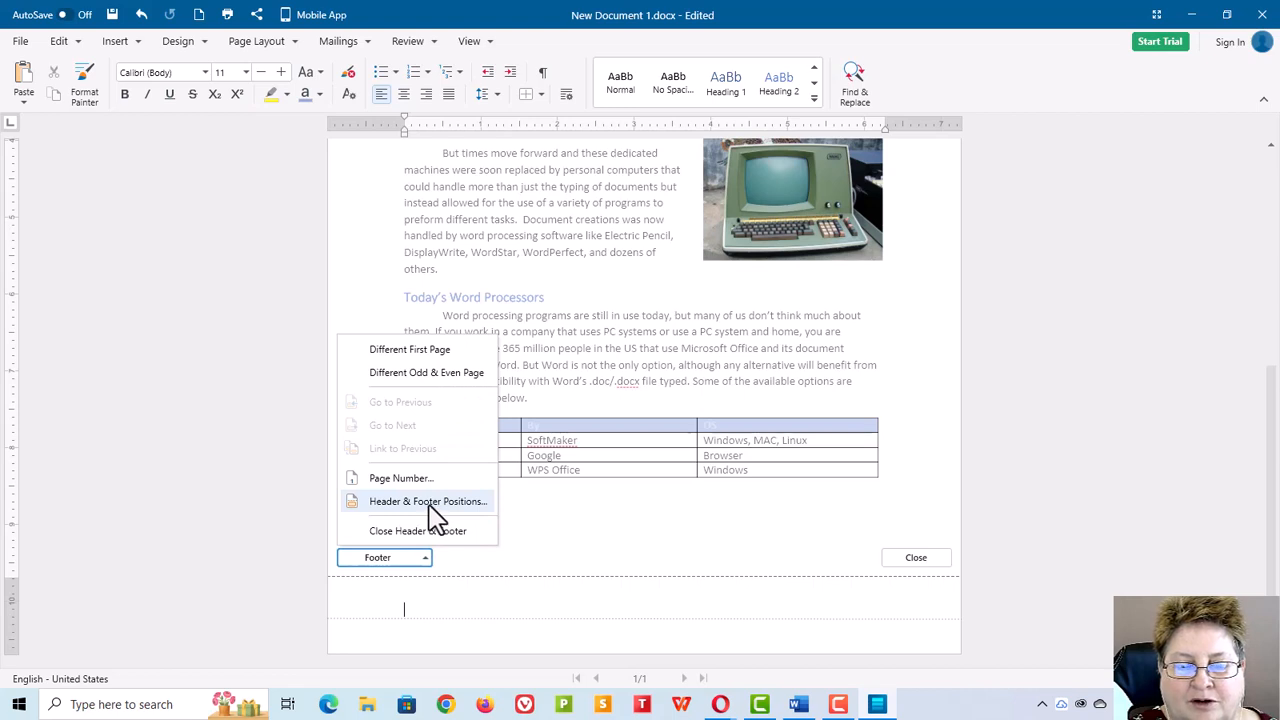
{"action": "left_click", "coordinate": [435, 502]}
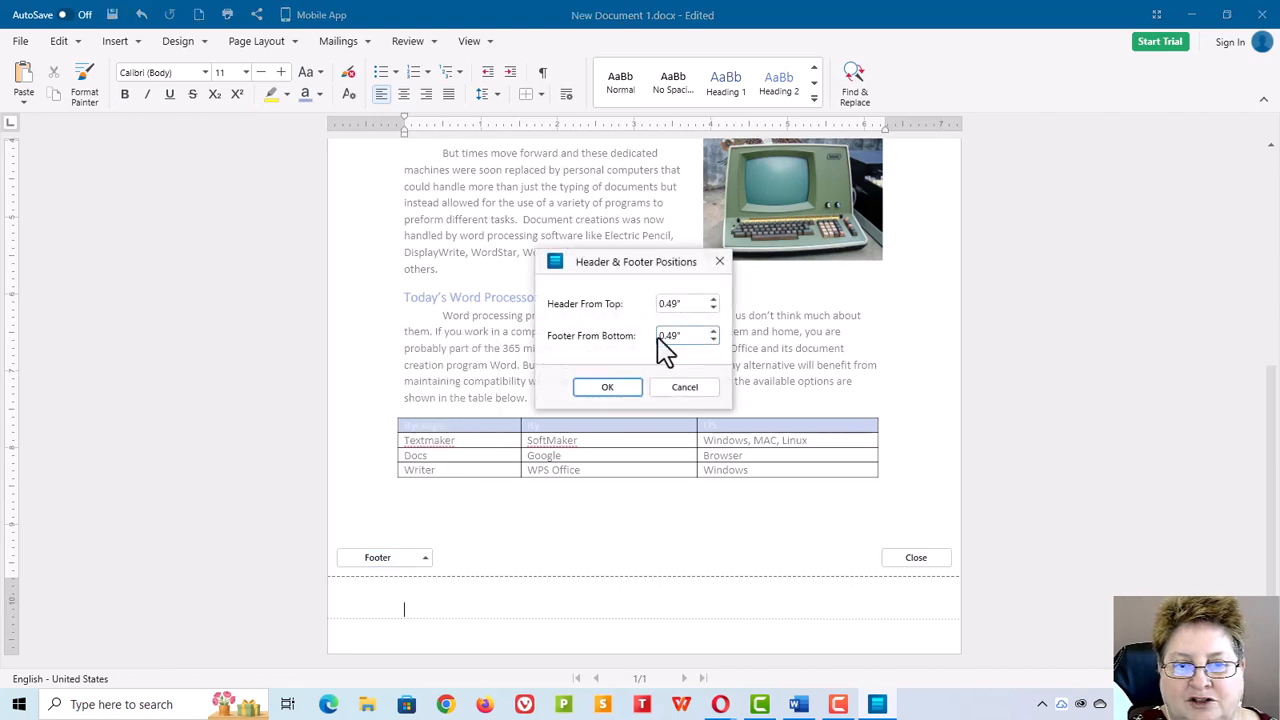
{"action": "left_click", "coordinate": [697, 389]}
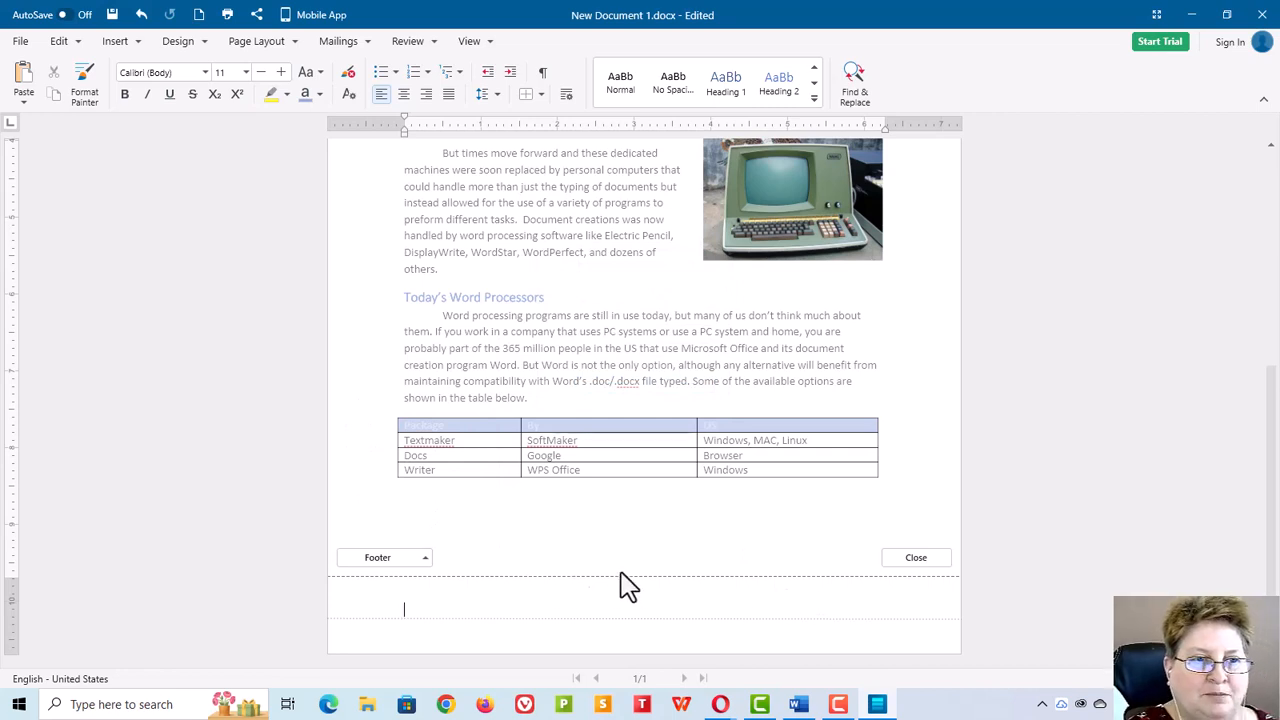
Step: Insert a right-aligned page number in the footer using the 1, 2, 3 format starting at page 1
{"action": "left_click", "coordinate": [124, 46]}
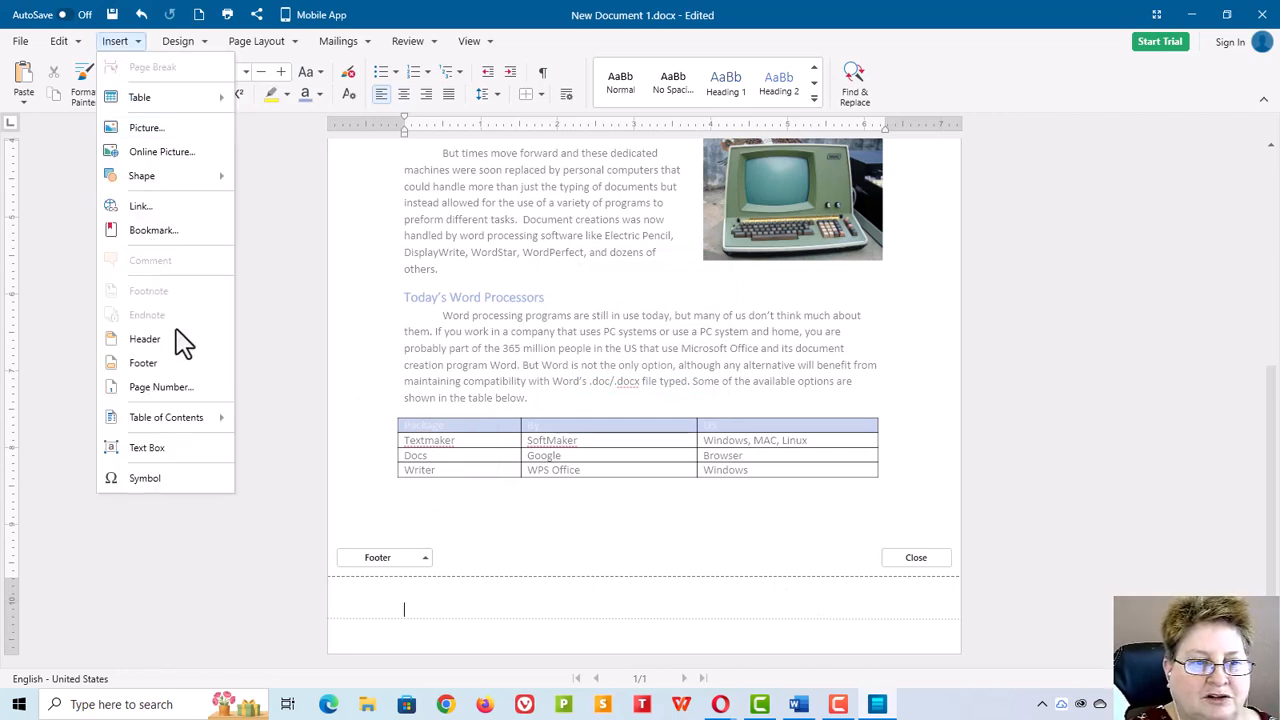
{"action": "left_click", "coordinate": [165, 390]}
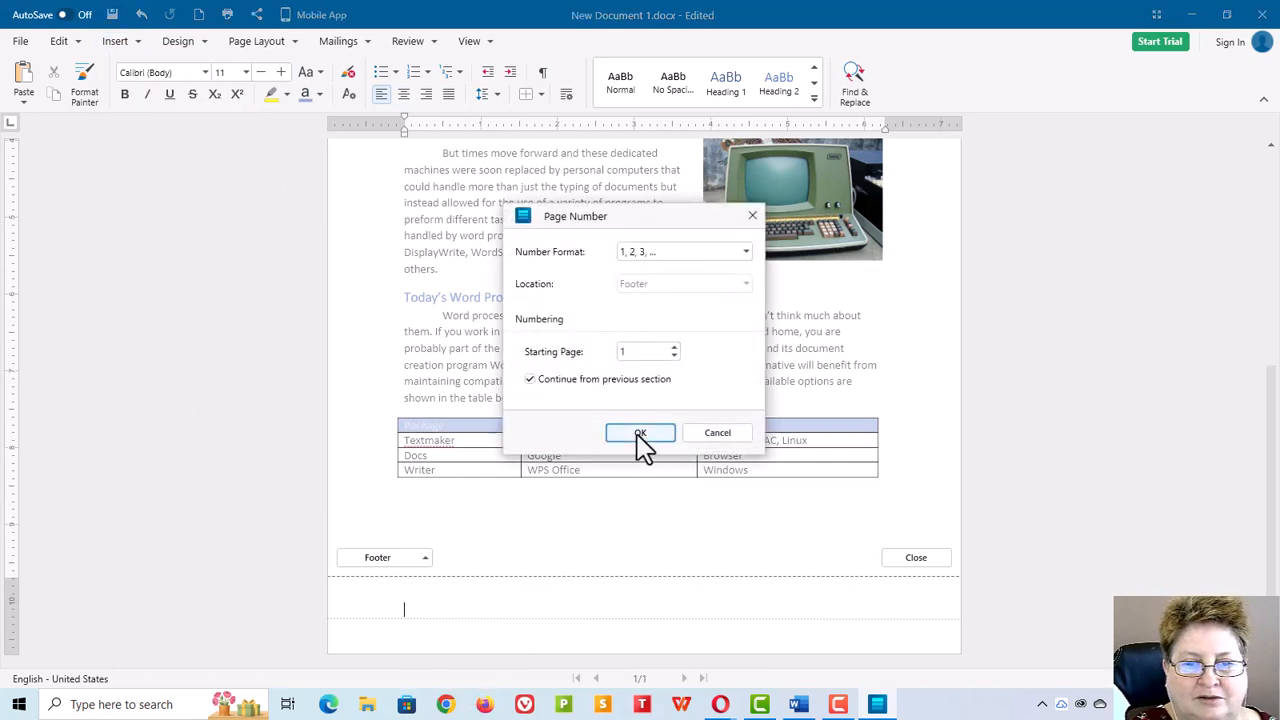
{"action": "left_click", "coordinate": [640, 435]}
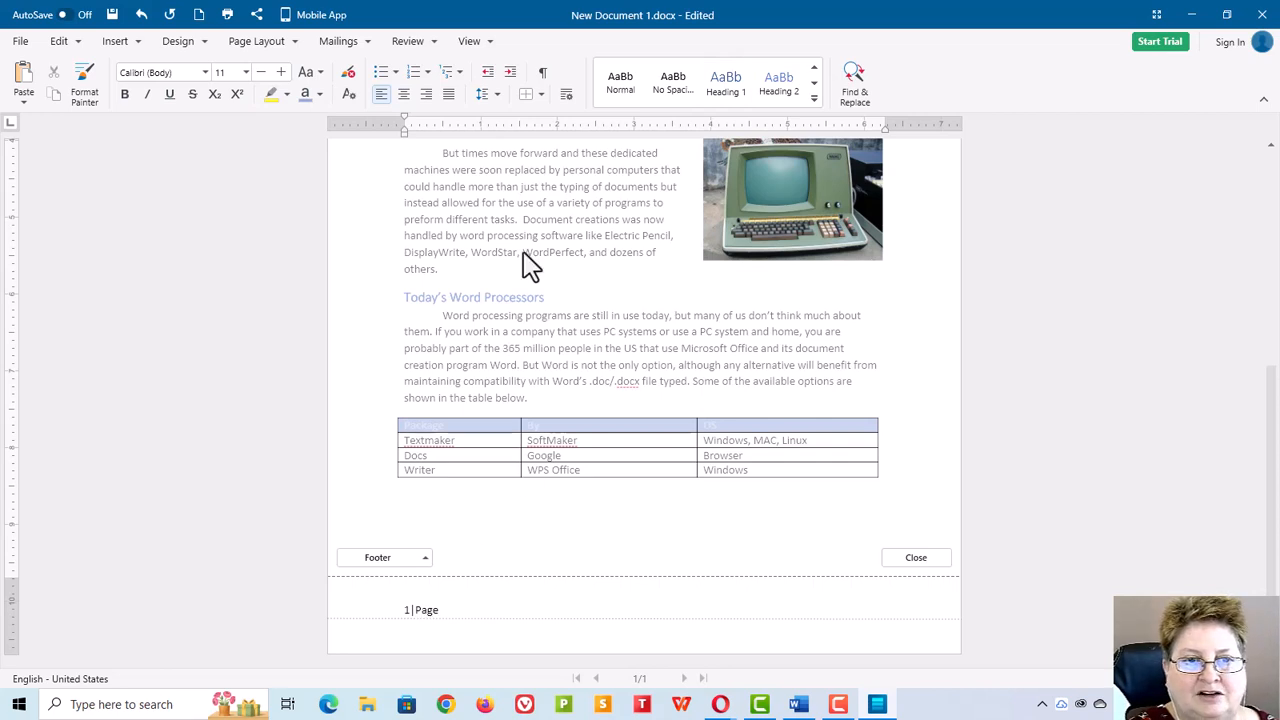
{"action": "left_click", "coordinate": [426, 95]}
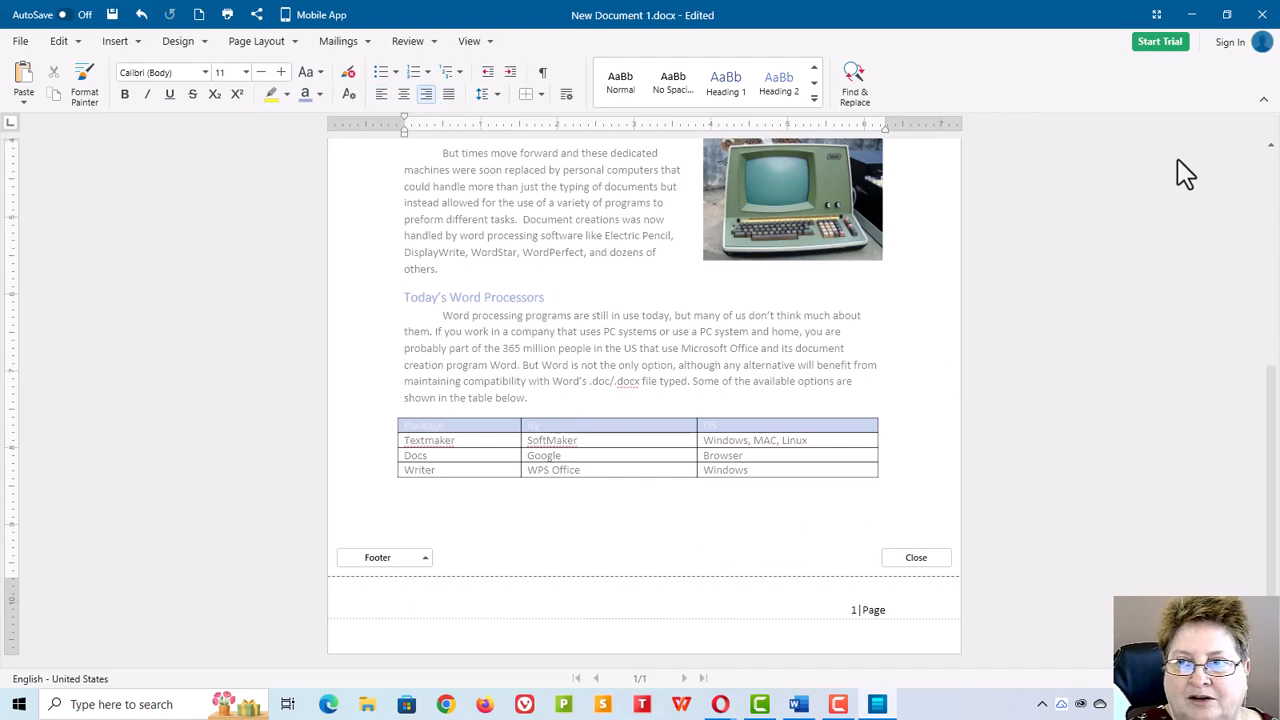
Step: Restore the window size and leave the footer to return to the document body
{"action": "left_click", "coordinate": [1226, 15]}
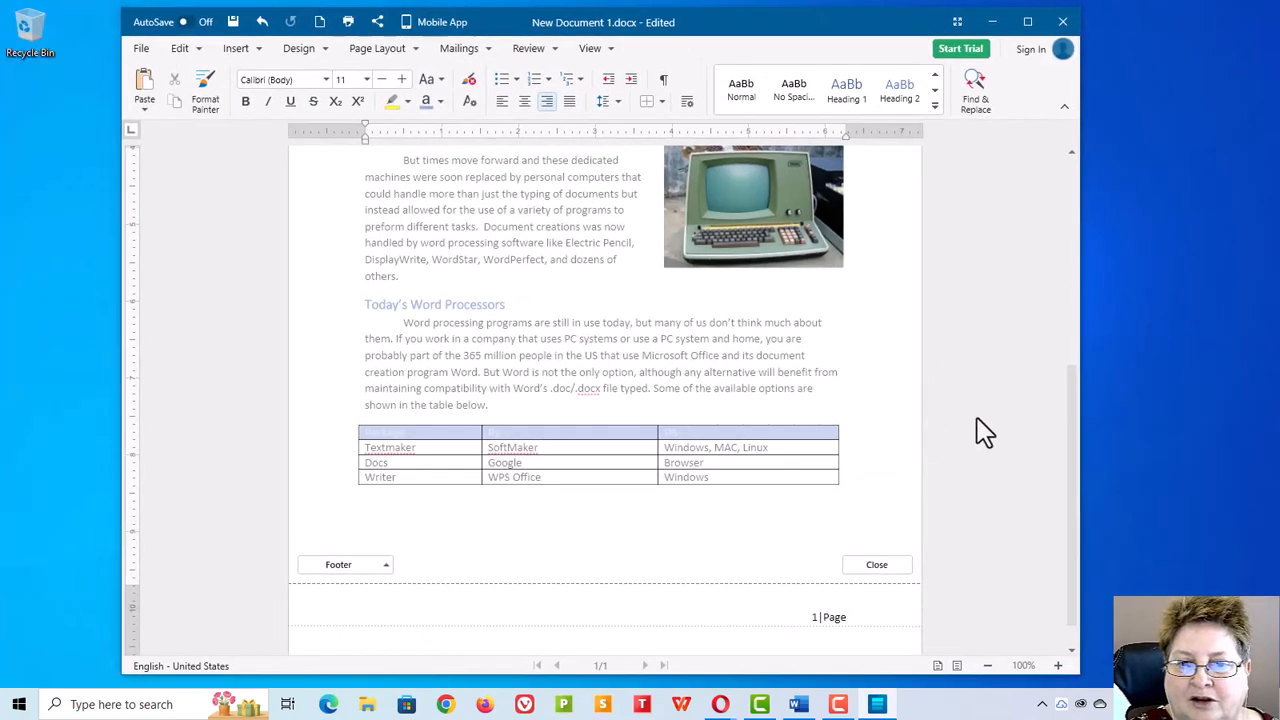
{"action": "double_click", "coordinate": [880, 382]}
{"action": "scroll", "coordinate": [840, 377], "scroll_direction": "down", "scroll_amount": 2}
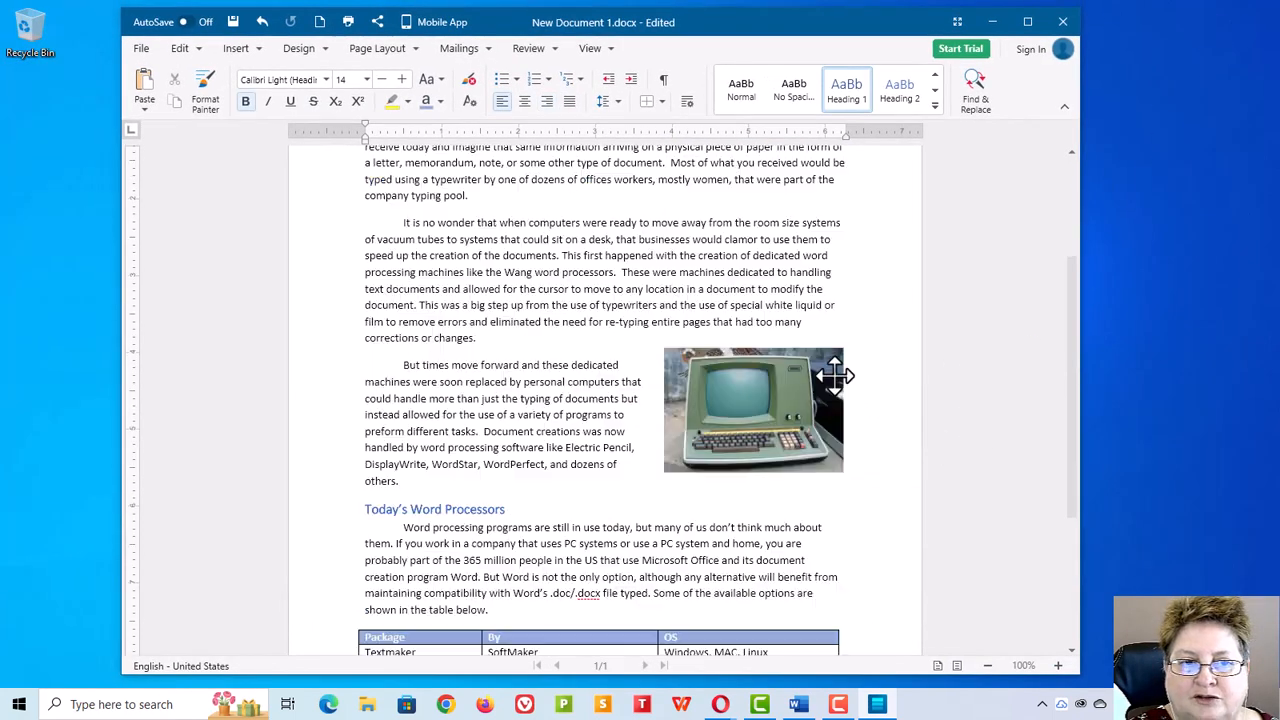
{"action": "scroll", "coordinate": [835, 375], "scroll_direction": "down", "scroll_amount": 2}
{"action": "scroll", "coordinate": [835, 380], "scroll_direction": "up", "scroll_amount": 5}
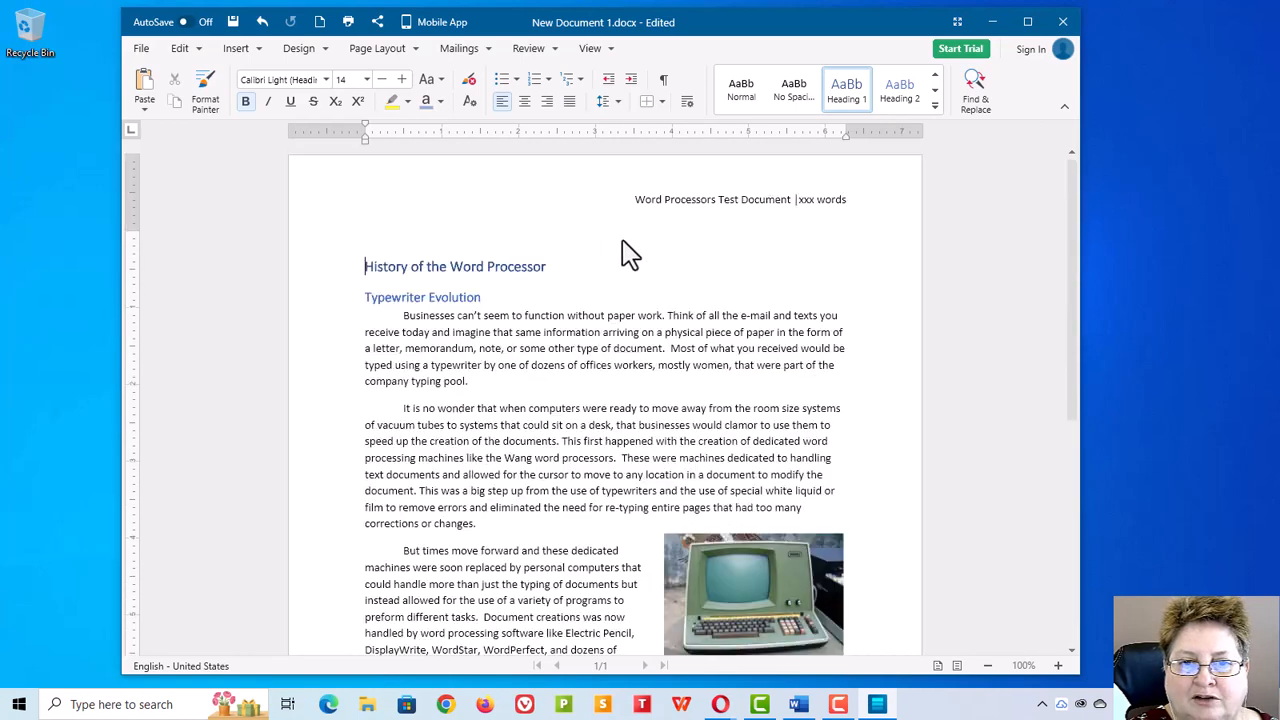
{"action": "scroll", "coordinate": [690, 263], "scroll_direction": "down", "scroll_amount": 3}
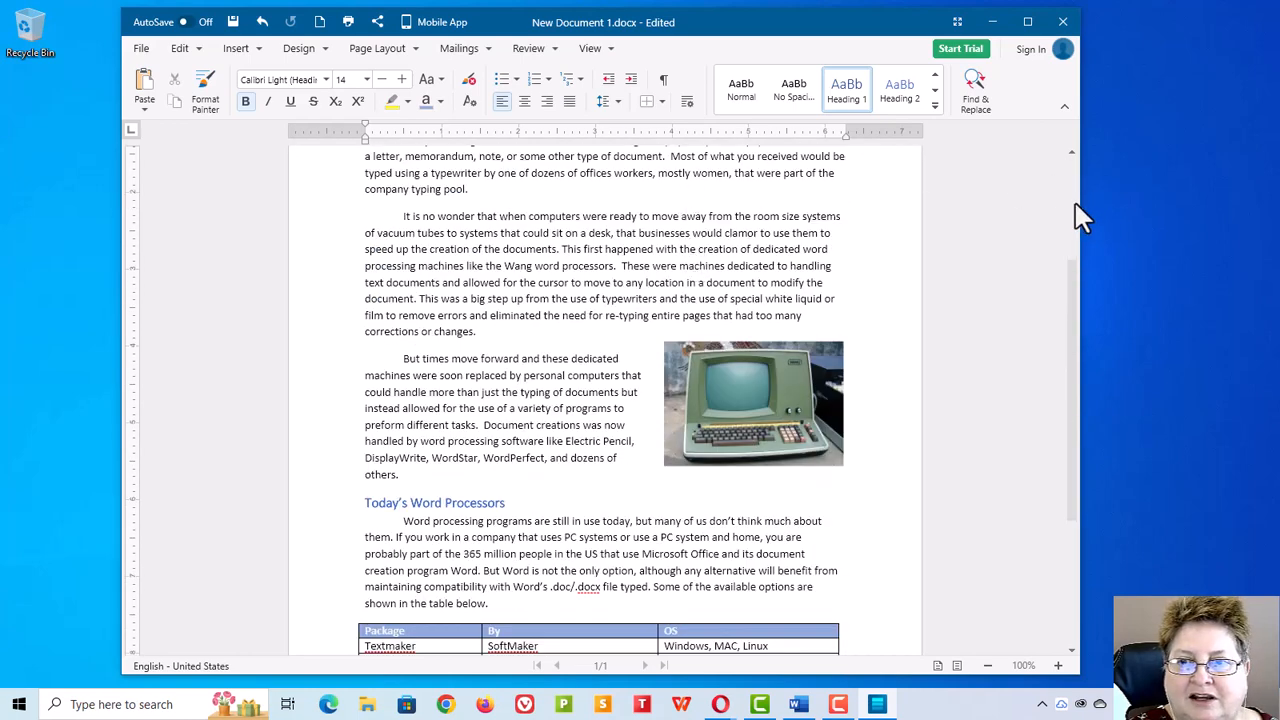
Step: Arrange the OfficeSuite window and the original Word document window side by side for comparison
{"action": "left_click_drag", "start_coordinate": [1078, 205], "coordinate": [959, 207]}
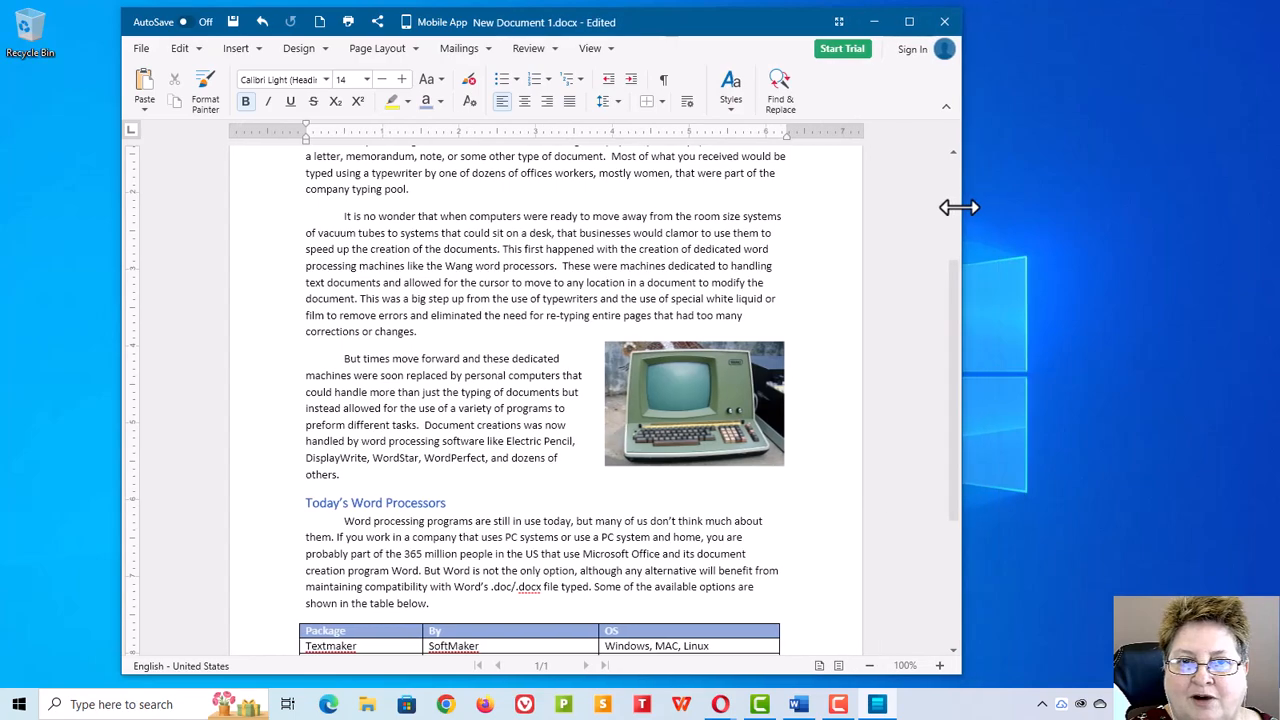
{"action": "left_click_drag", "start_coordinate": [728, 30], "coordinate": [1024, 24]}
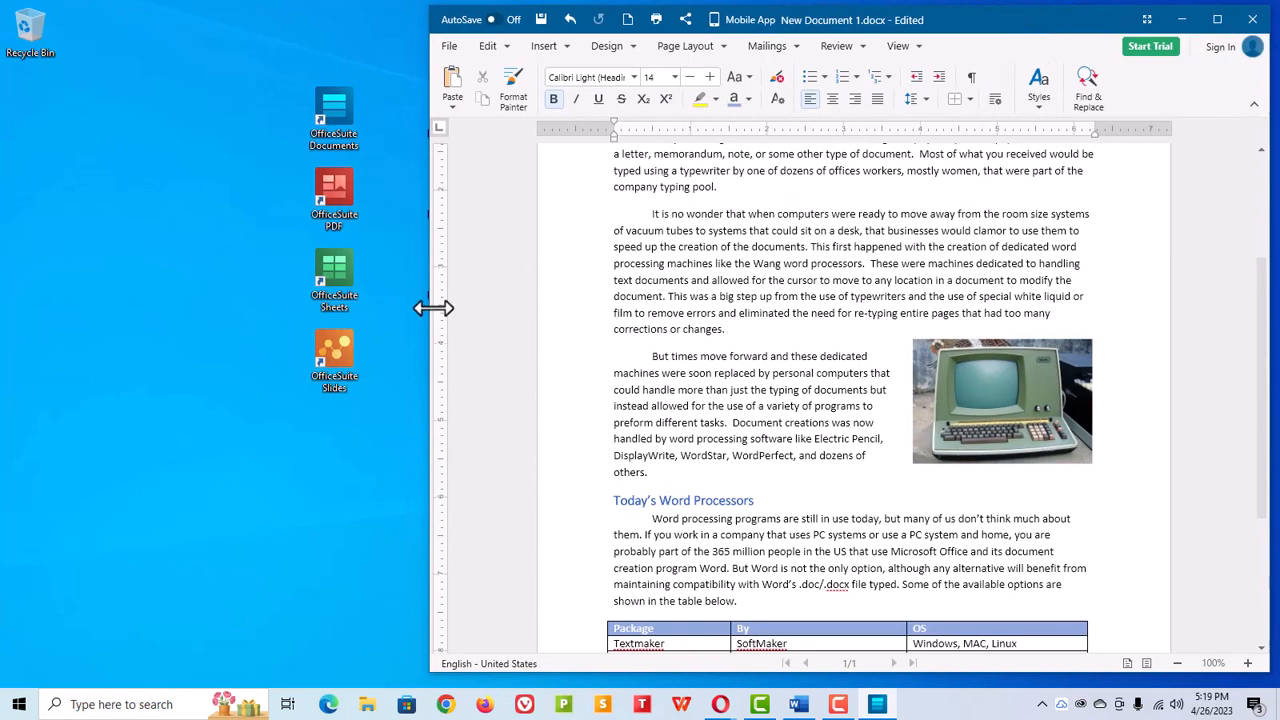
{"action": "left_click_drag", "start_coordinate": [430, 306], "coordinate": [520, 297]}
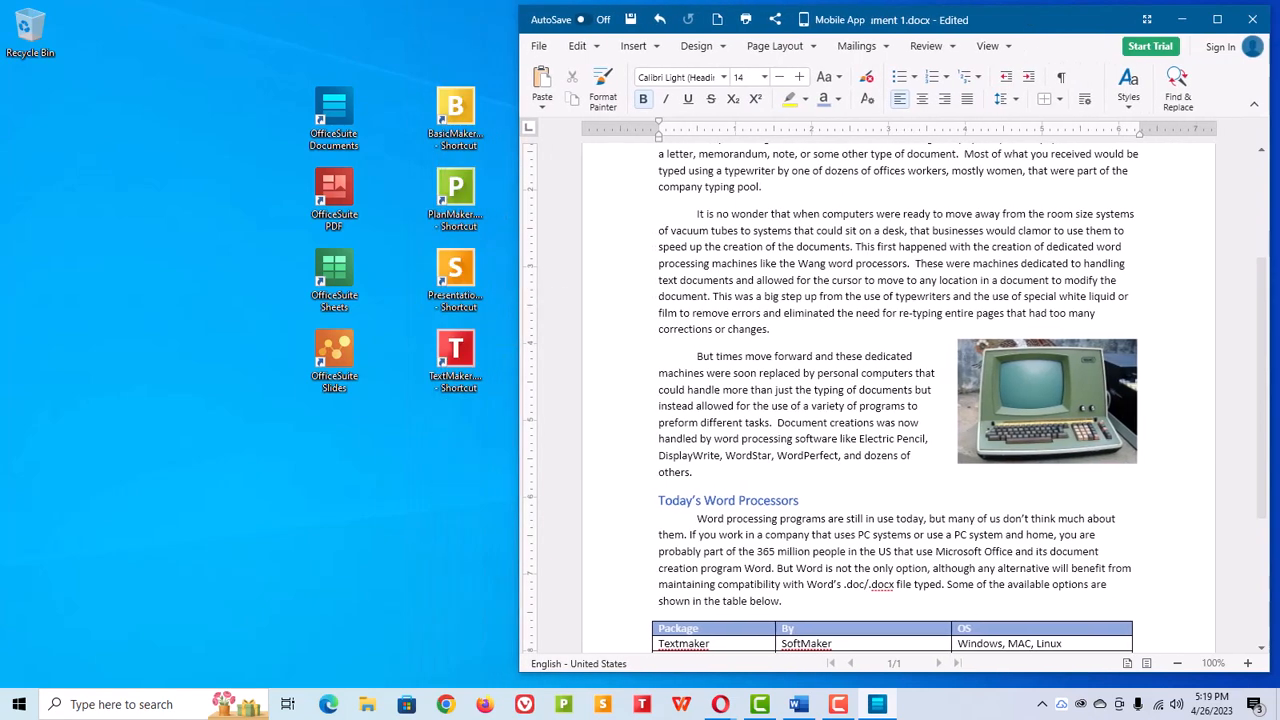
{"action": "left_click_drag", "start_coordinate": [0, 38], "coordinate": [467, 18]}
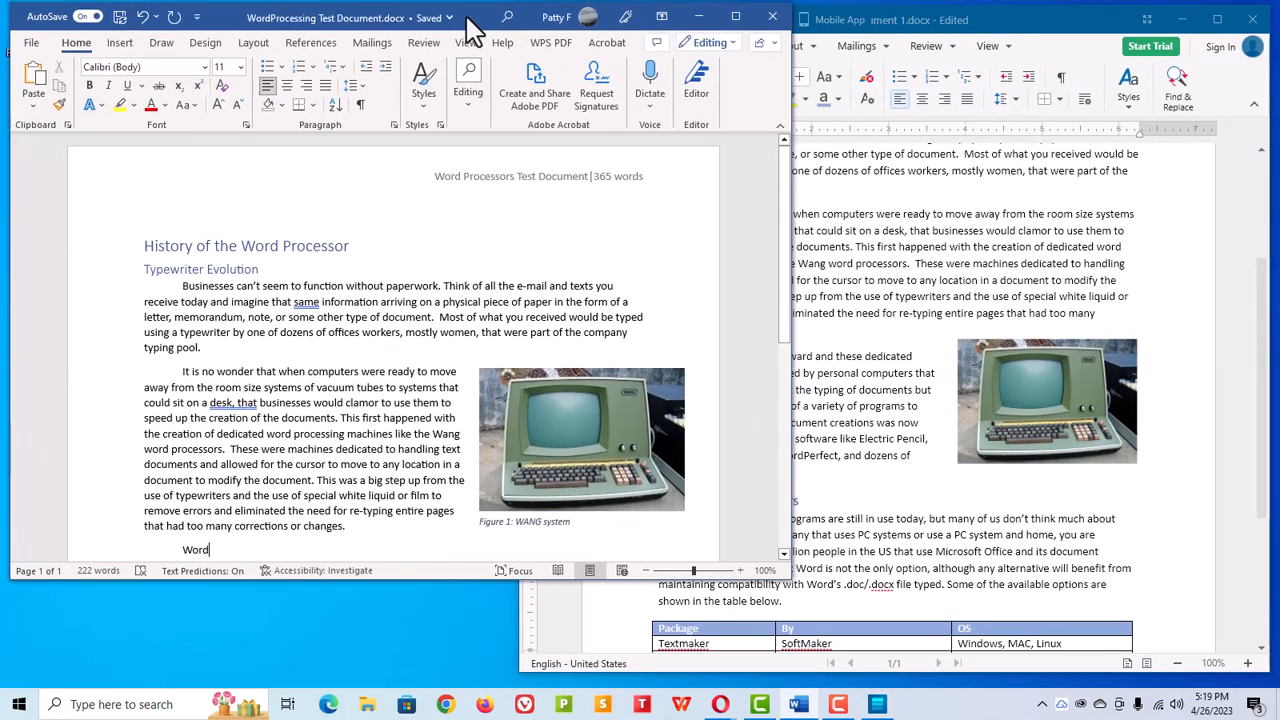
{"action": "left_click_drag", "start_coordinate": [791, 357], "coordinate": [636, 350]}
Step: Compare the OfficeSuite document's layout with the Word original from top to table
{"action": "scroll", "coordinate": [930, 360], "scroll_direction": "down", "scroll_amount": 4}
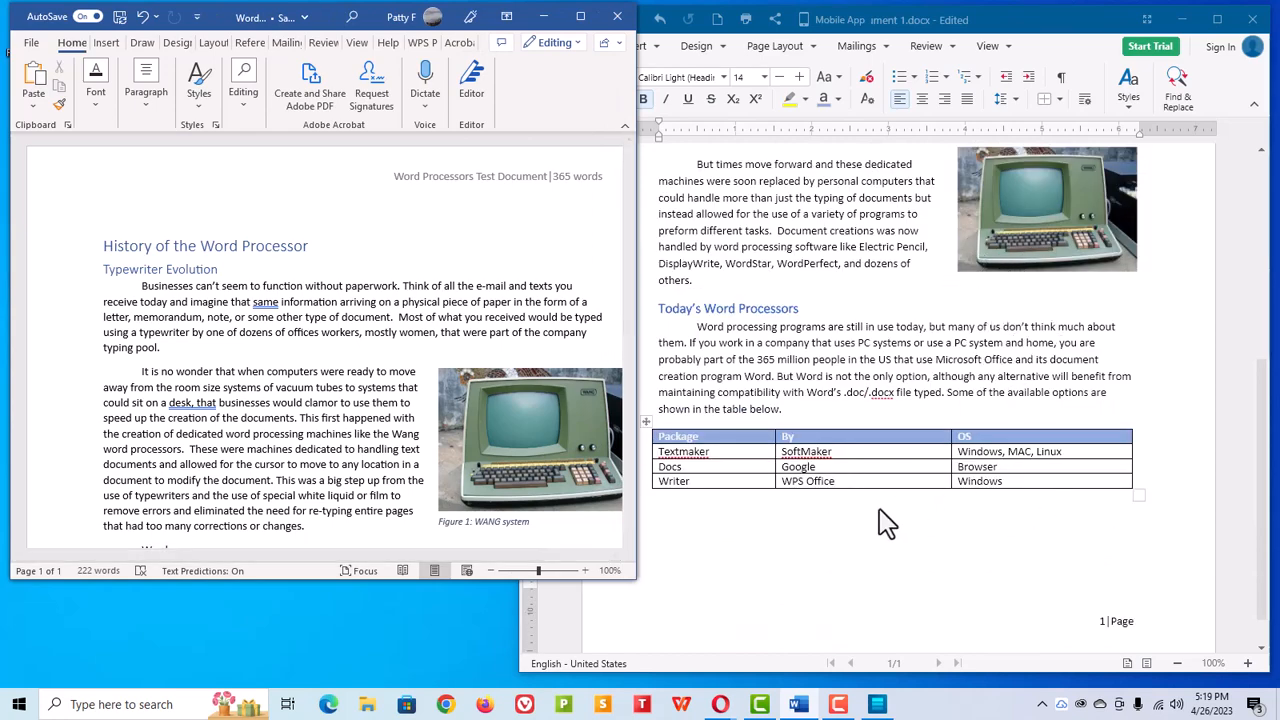
{"action": "scroll", "coordinate": [888, 522], "scroll_direction": "up", "scroll_amount": 8}
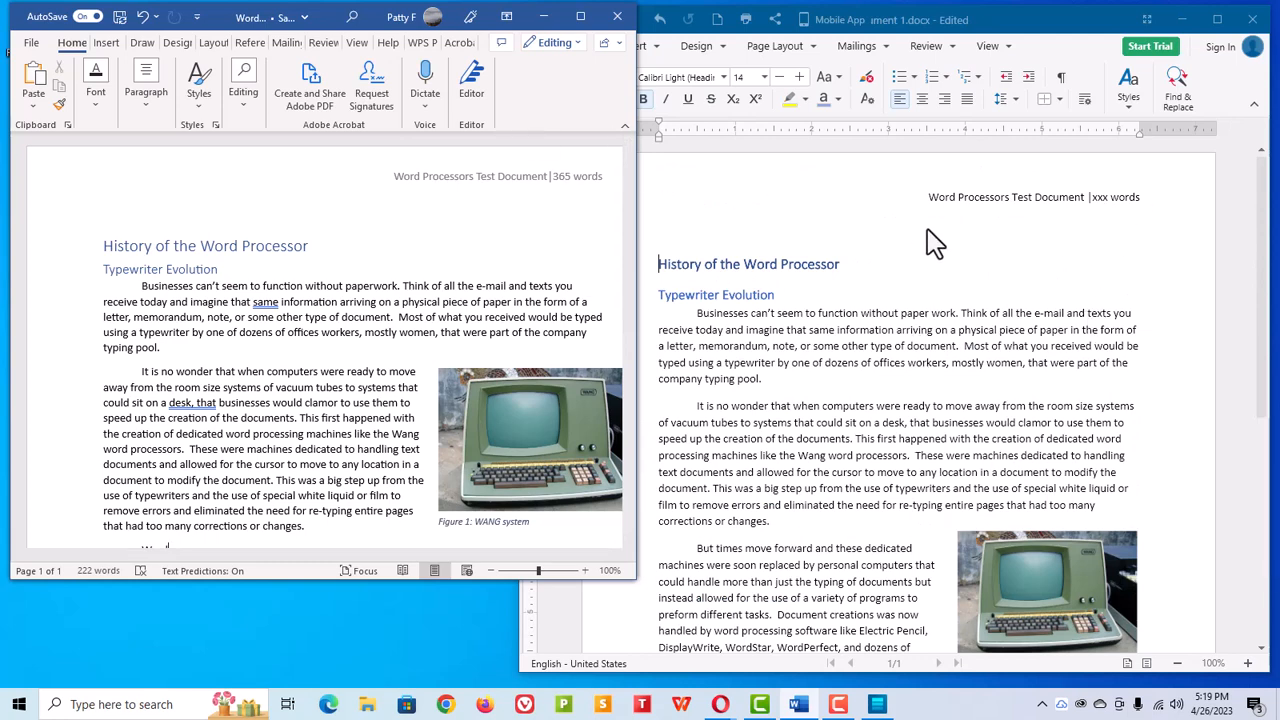
{"action": "scroll", "coordinate": [929, 243], "scroll_direction": "down", "scroll_amount": 8}
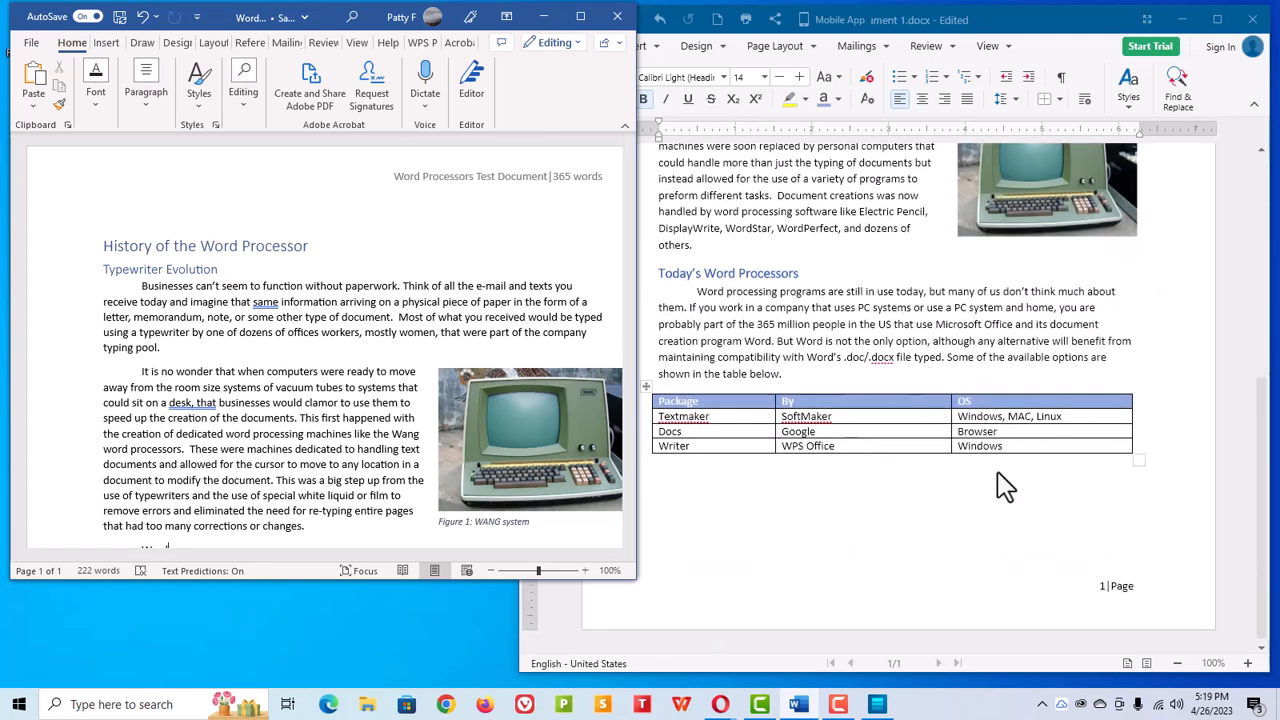
{"action": "scroll", "coordinate": [1000, 480], "scroll_direction": "up", "scroll_amount": 8}
{"action": "scroll", "coordinate": [943, 406], "scroll_direction": "down", "scroll_amount": 6}
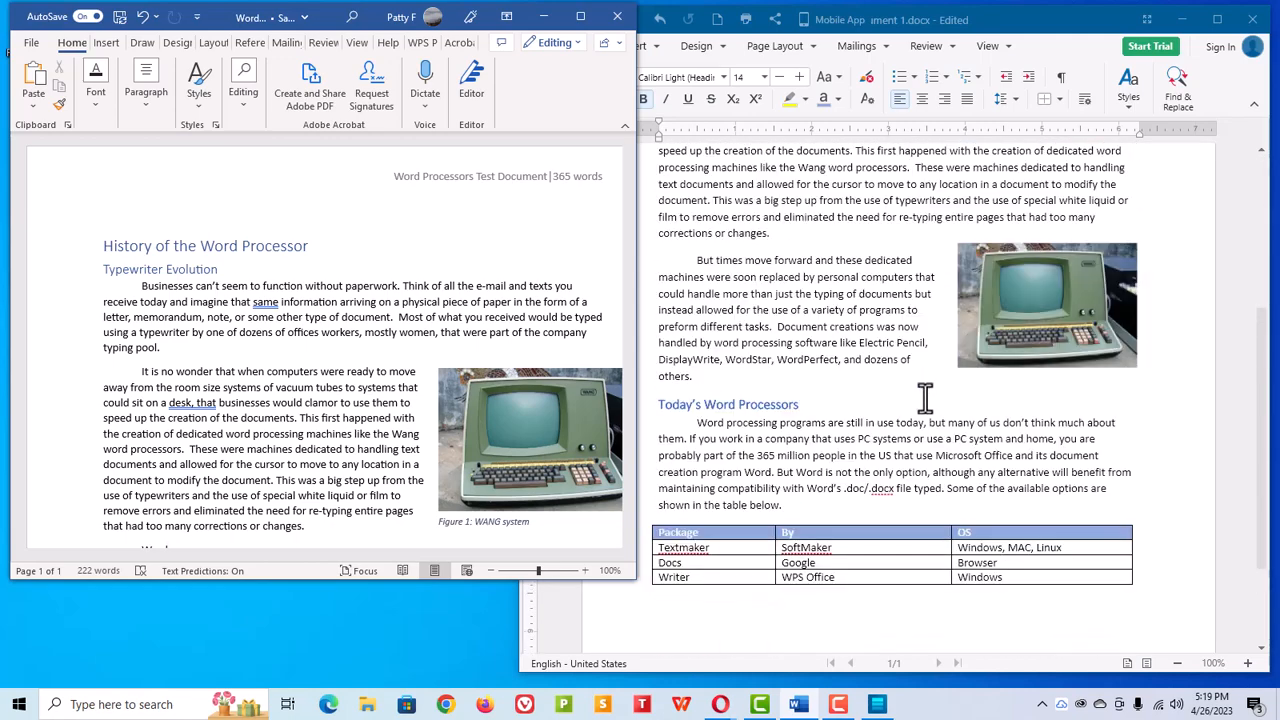
{"action": "scroll", "coordinate": [853, 393], "scroll_direction": "up", "scroll_amount": 3}
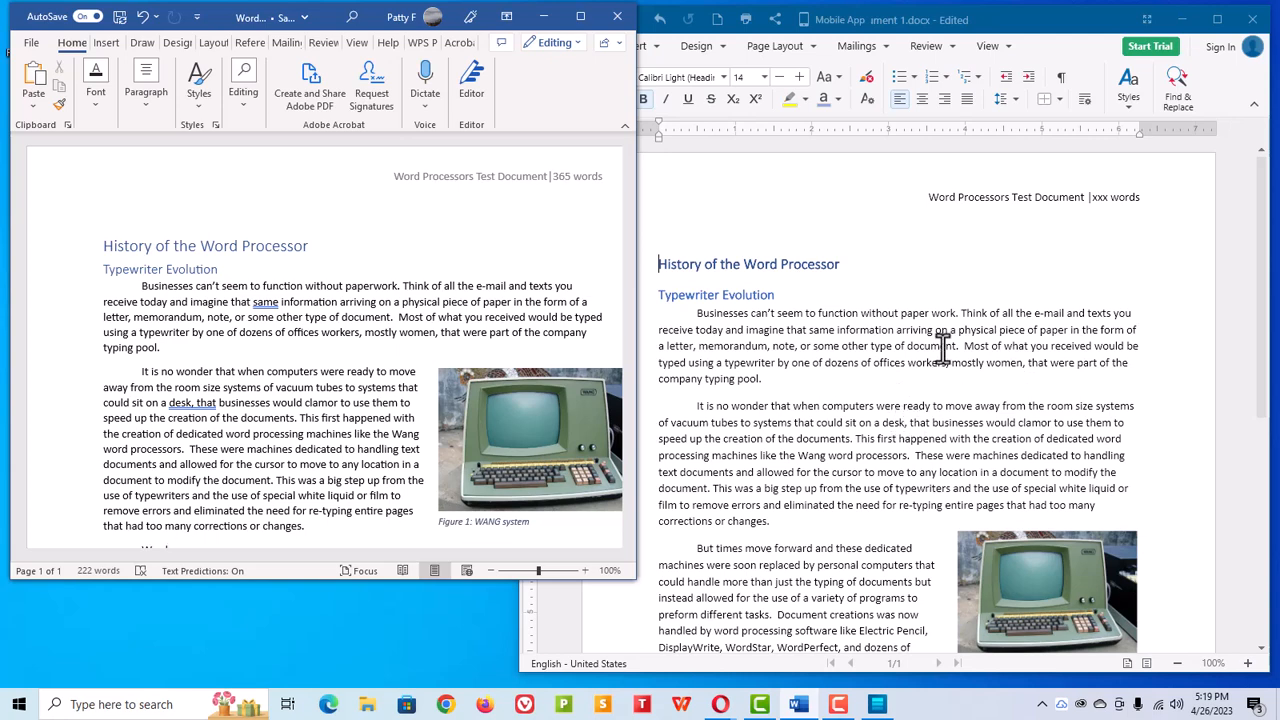
Step: Bring the OfficeSuite window to the front and reposition it beside the Word window
{"action": "left_click", "coordinate": [803, 205]}
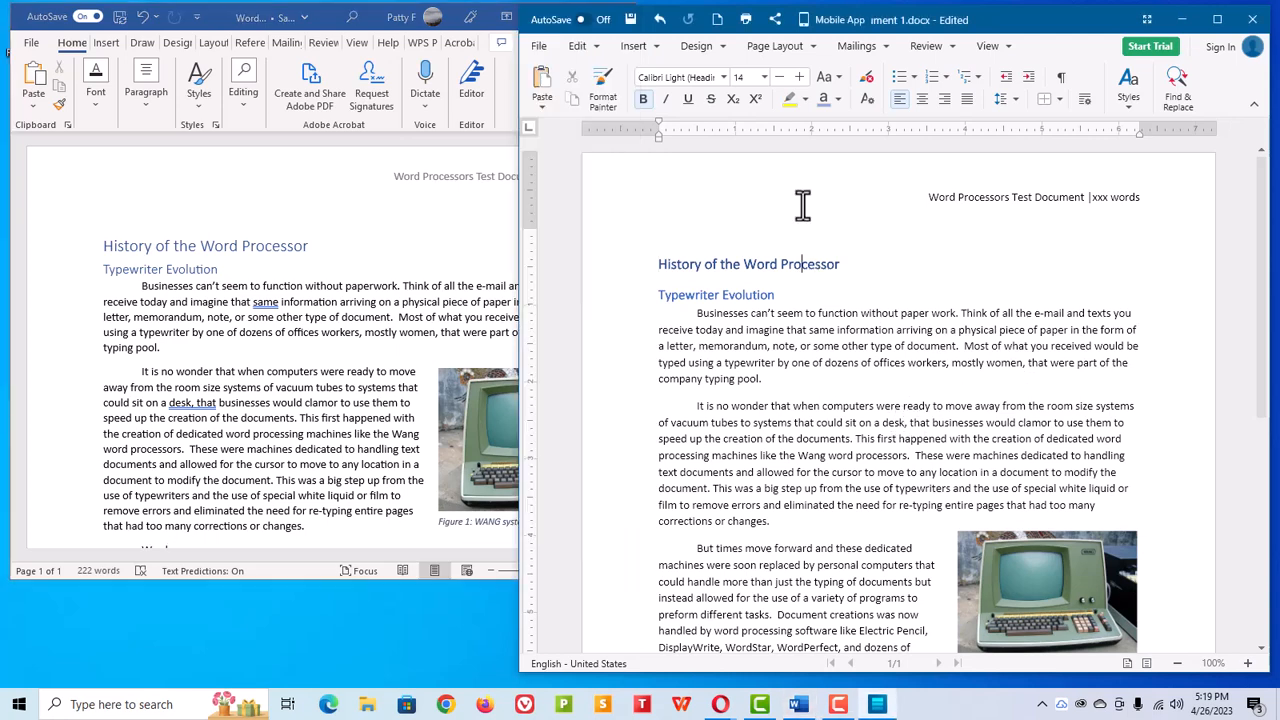
{"action": "left_click_drag", "start_coordinate": [1040, 30], "coordinate": [920, 28]}
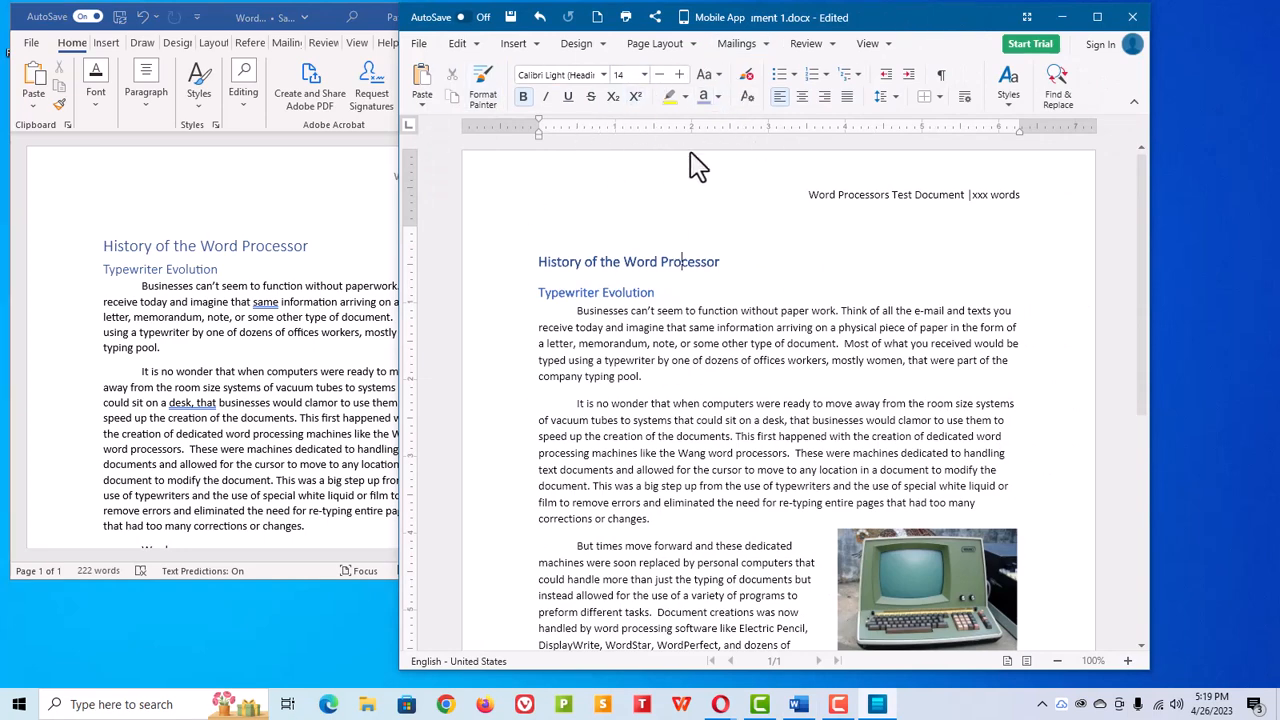
{"action": "left_click_drag", "start_coordinate": [872, 32], "coordinate": [945, 20]}
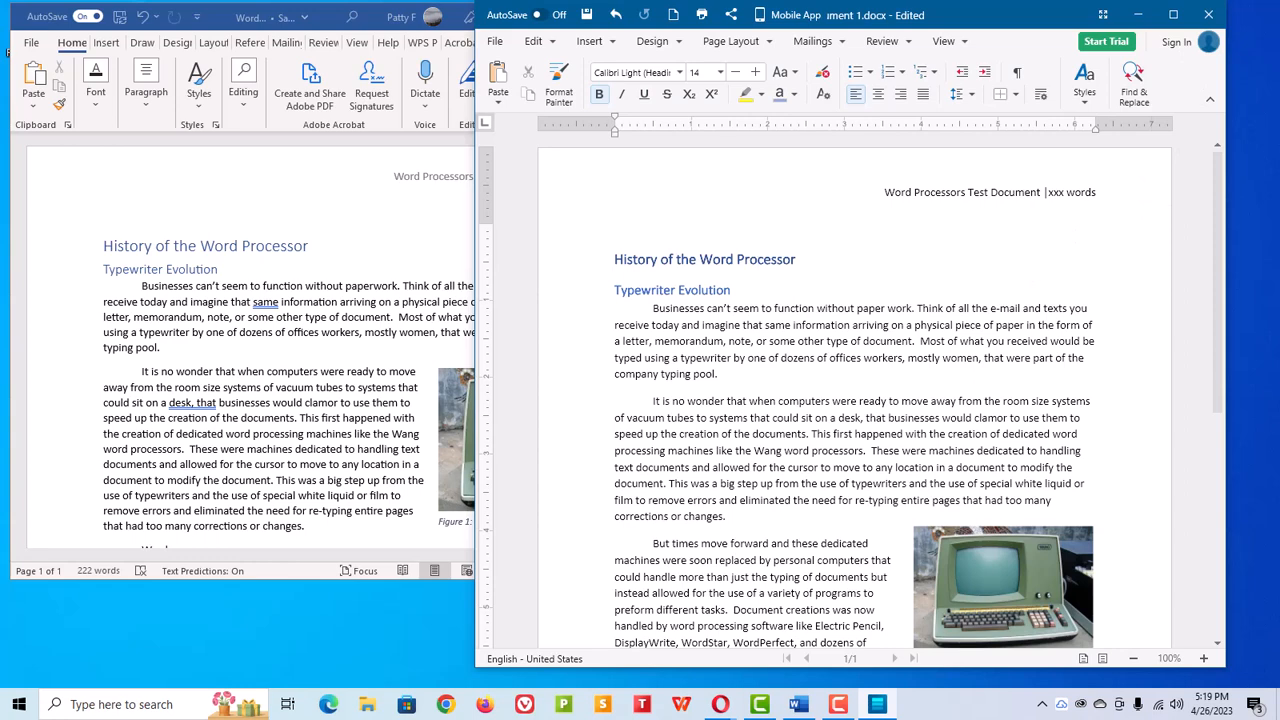
Step: Review the OfficeSuite pricing plans page in the browser
{"action": "left_click_drag", "start_coordinate": [2, 150], "coordinate": [819, 91]}
{"action": "scroll", "coordinate": [822, 232], "scroll_direction": "up", "scroll_amount": 2}
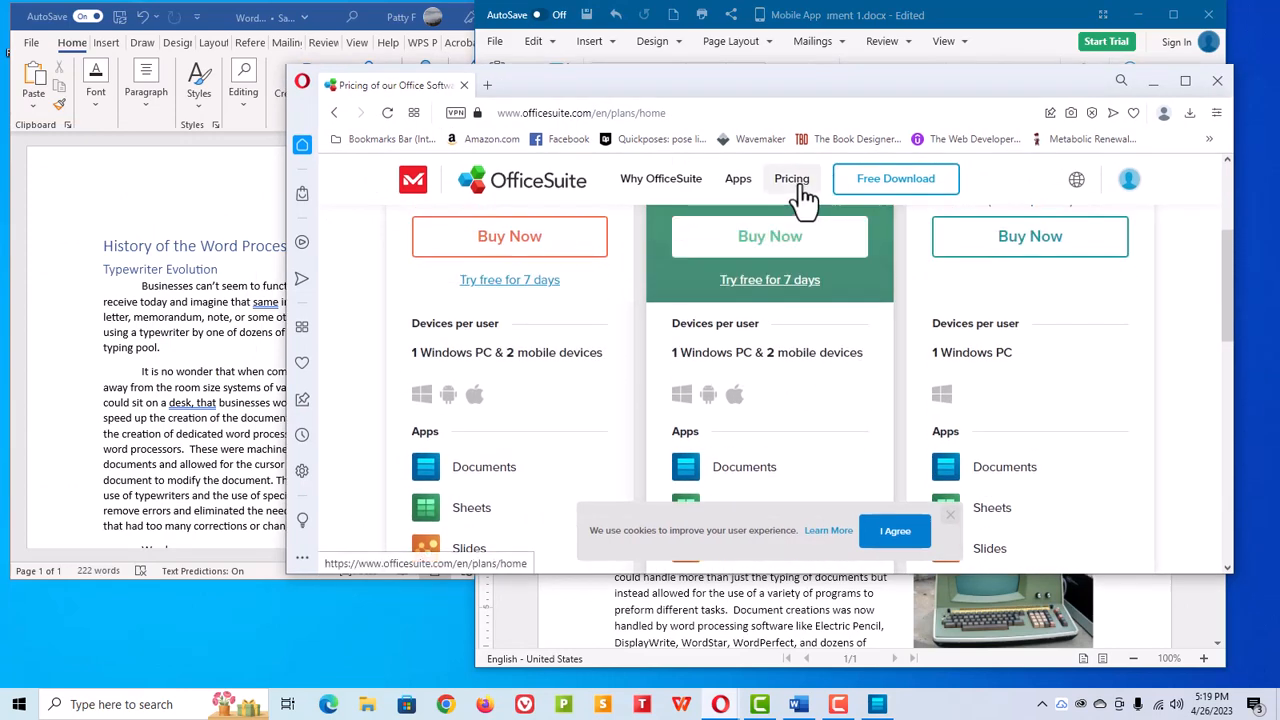
{"action": "scroll", "coordinate": [793, 345], "scroll_direction": "up", "scroll_amount": 2}
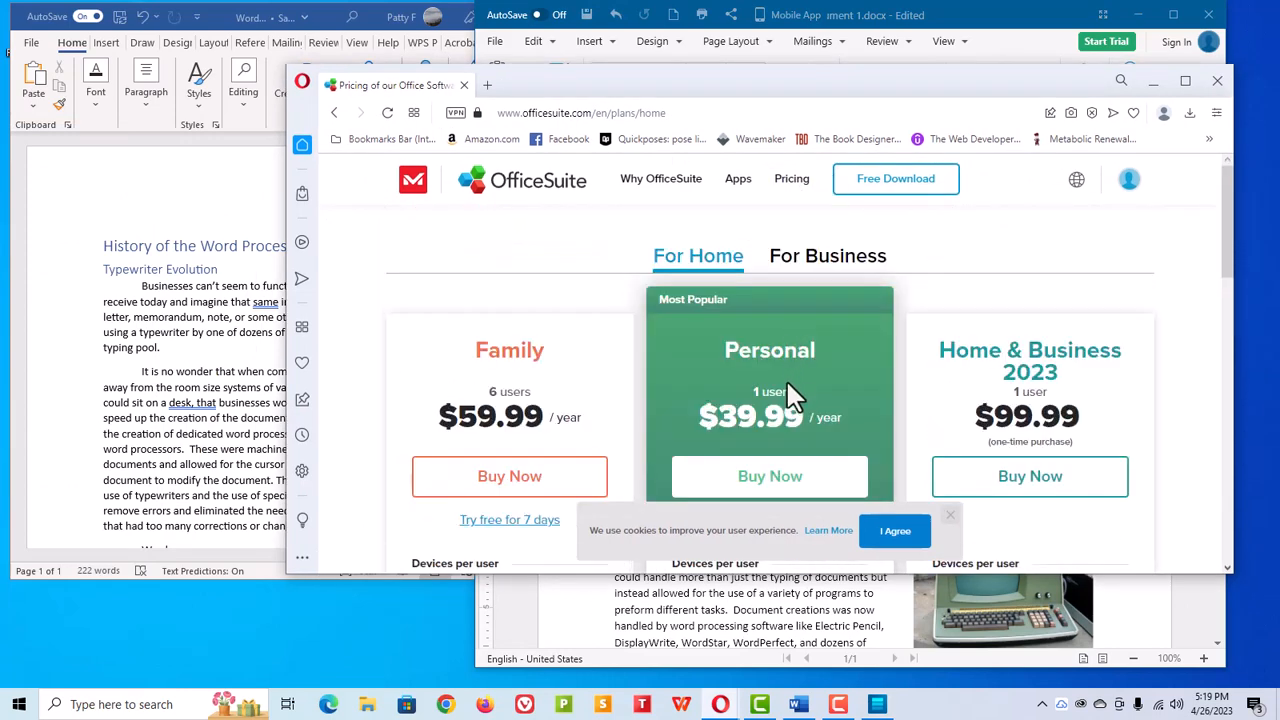
{"action": "scroll", "coordinate": [790, 395], "scroll_direction": "down", "scroll_amount": 2}
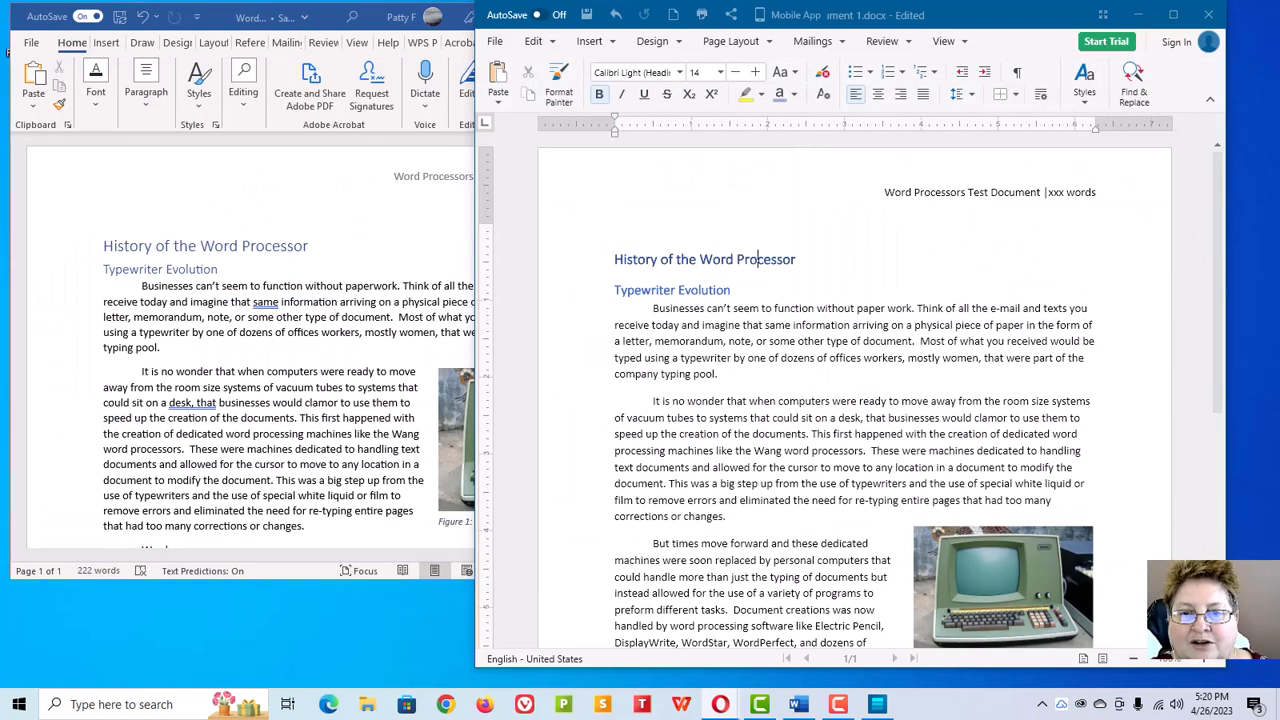
Step: Close the OfficeSuite document without saving the changes
{"action": "left_click", "coordinate": [1208, 14]}
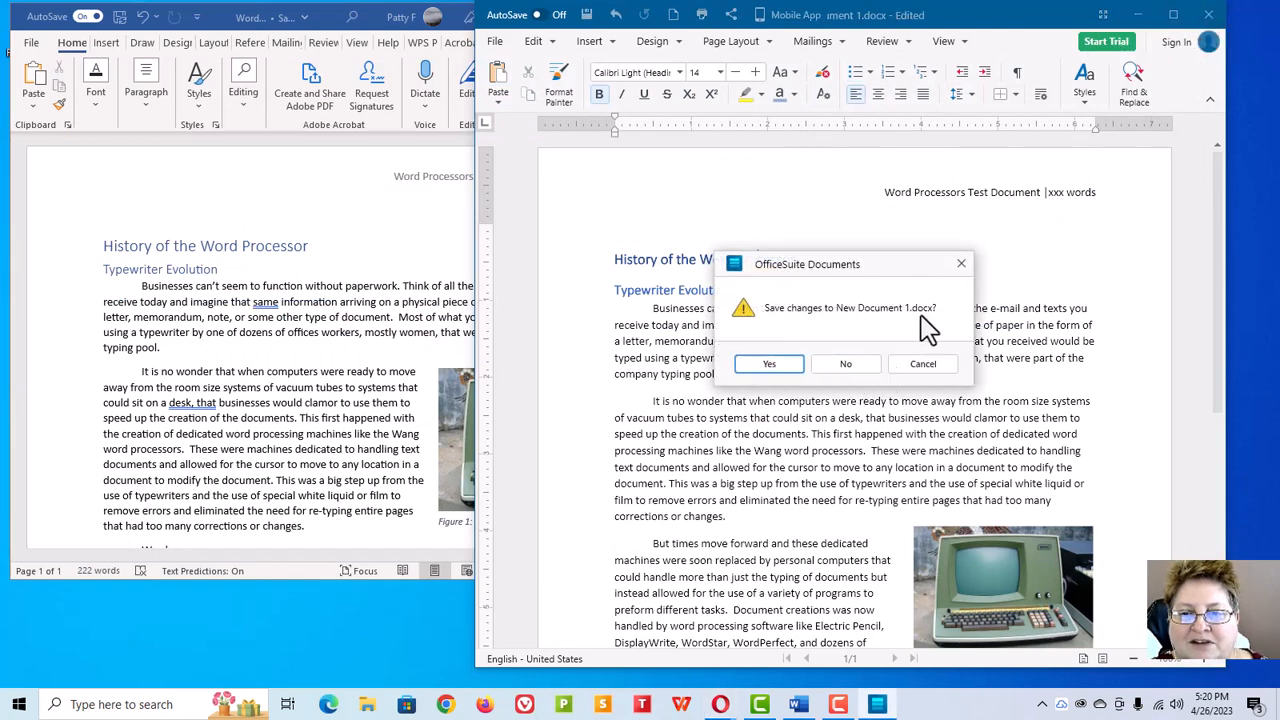
{"action": "left_click", "coordinate": [845, 368]}
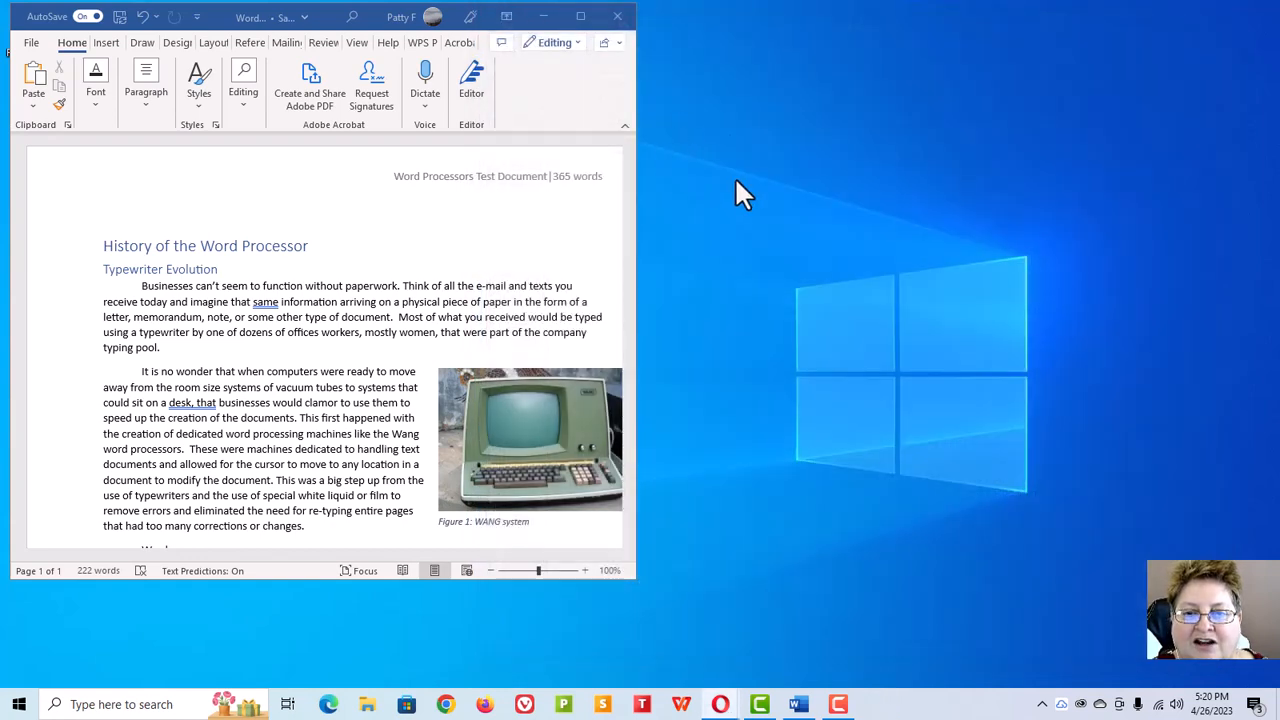
Step: Move the Word window aside and reposition and enlarge the browser window showing the SoftMaker shop
{"action": "left_click_drag", "start_coordinate": [326, 17], "coordinate": [1, 187]}
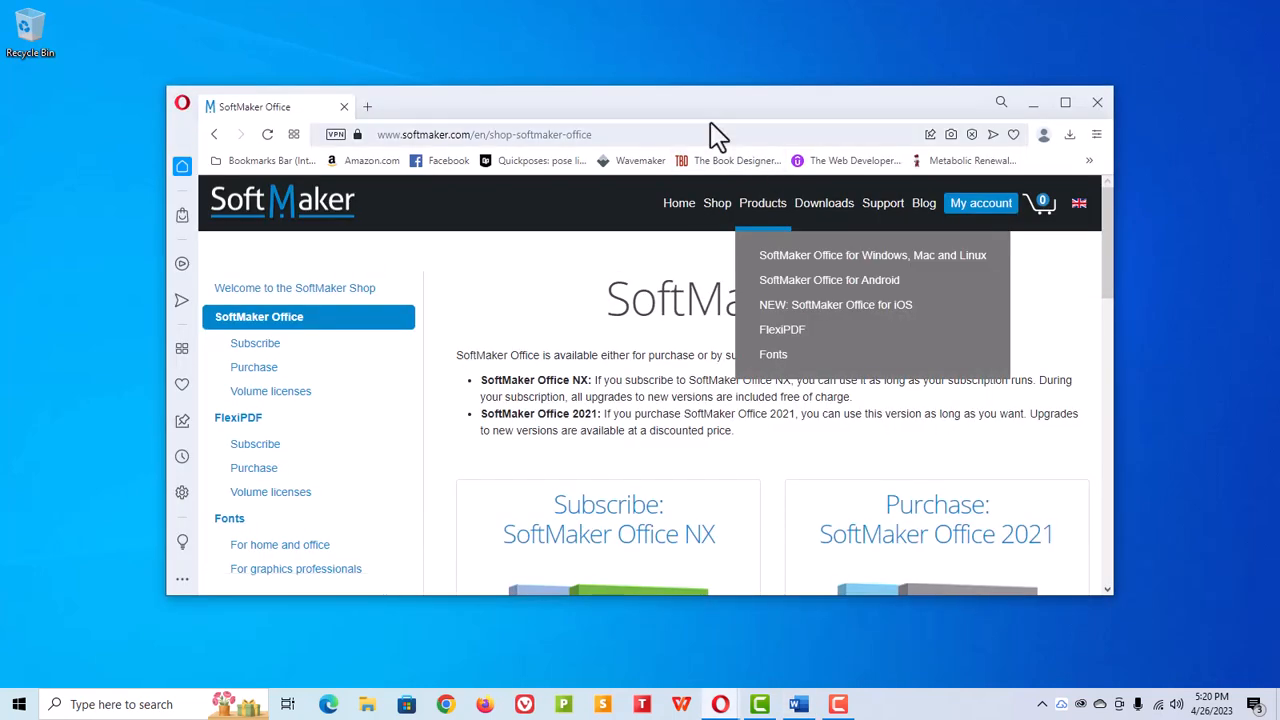
{"action": "left_click_drag", "start_coordinate": [728, 109], "coordinate": [754, 51]}
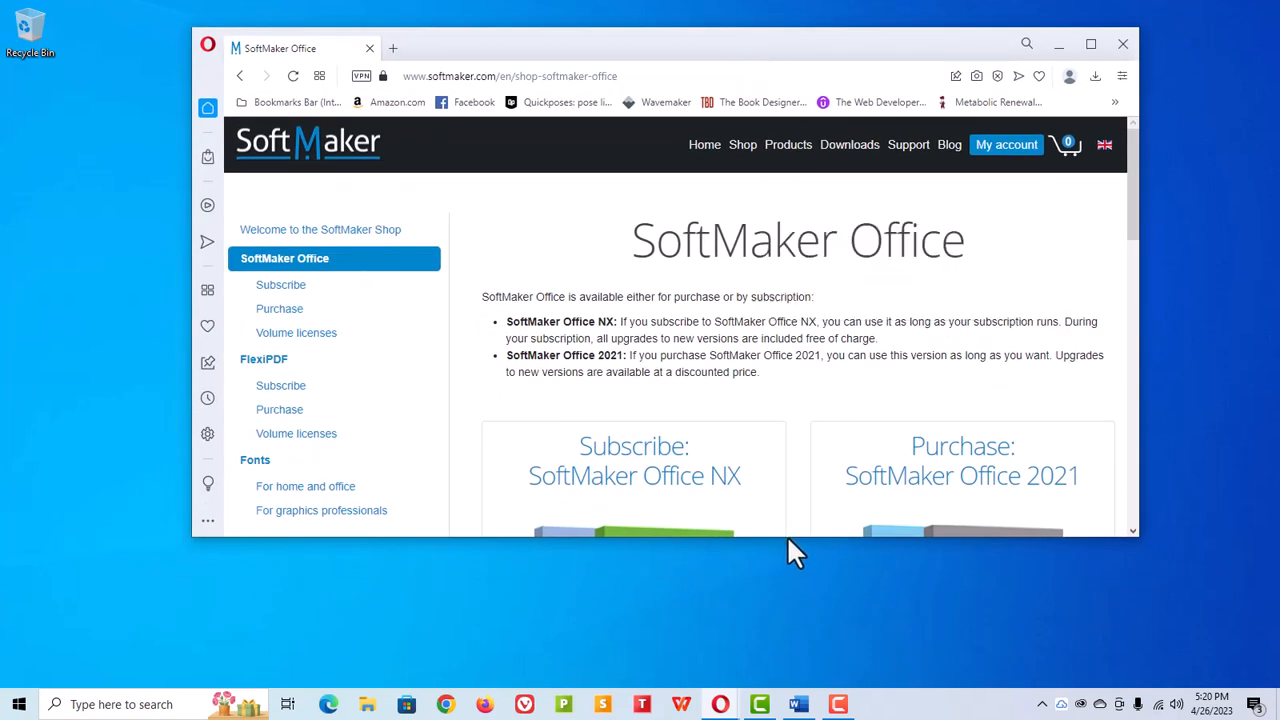
{"action": "left_click_drag", "start_coordinate": [789, 536], "coordinate": [803, 664]}
Step: Examine the SoftMaker Office NX subscription and Office 2021 purchase options on the shop page
{"action": "scroll", "coordinate": [993, 495], "scroll_direction": "down", "scroll_amount": 3}
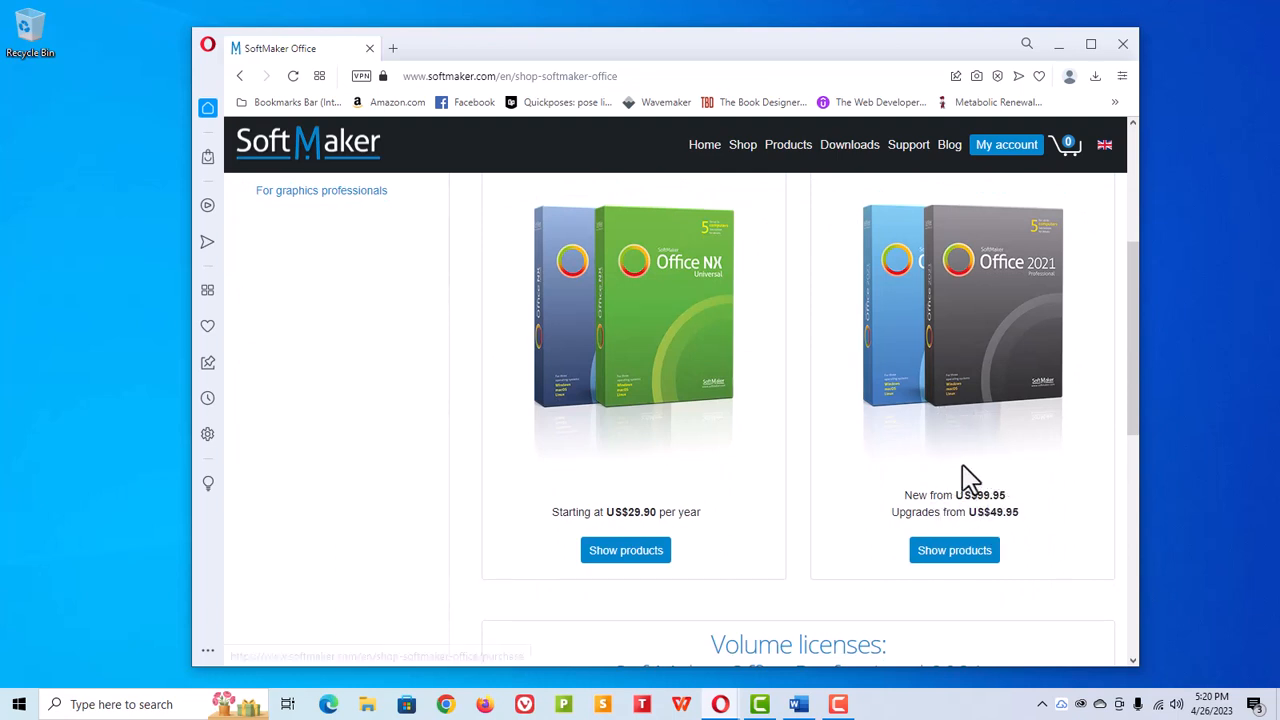
{"action": "mouse_move", "coordinate": [797, 173]}
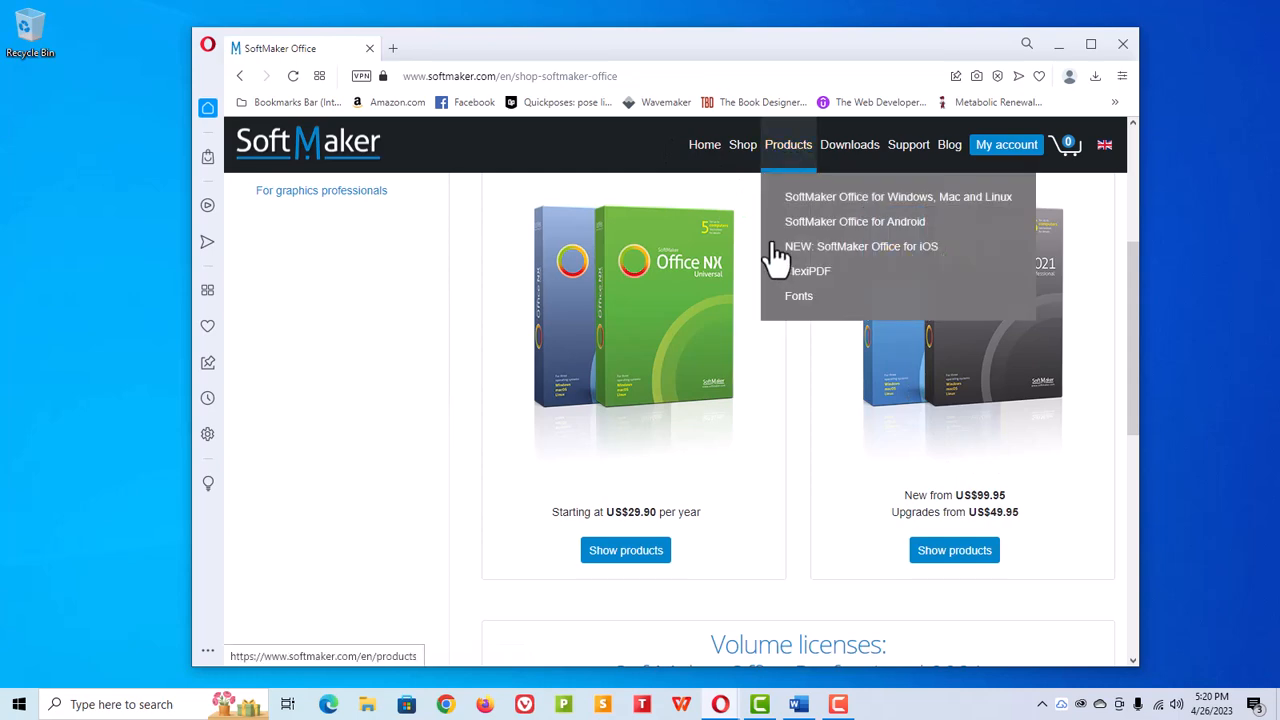
{"action": "scroll", "coordinate": [766, 363], "scroll_direction": "down", "scroll_amount": 1}
{"action": "scroll", "coordinate": [766, 363], "scroll_direction": "up", "scroll_amount": 2}
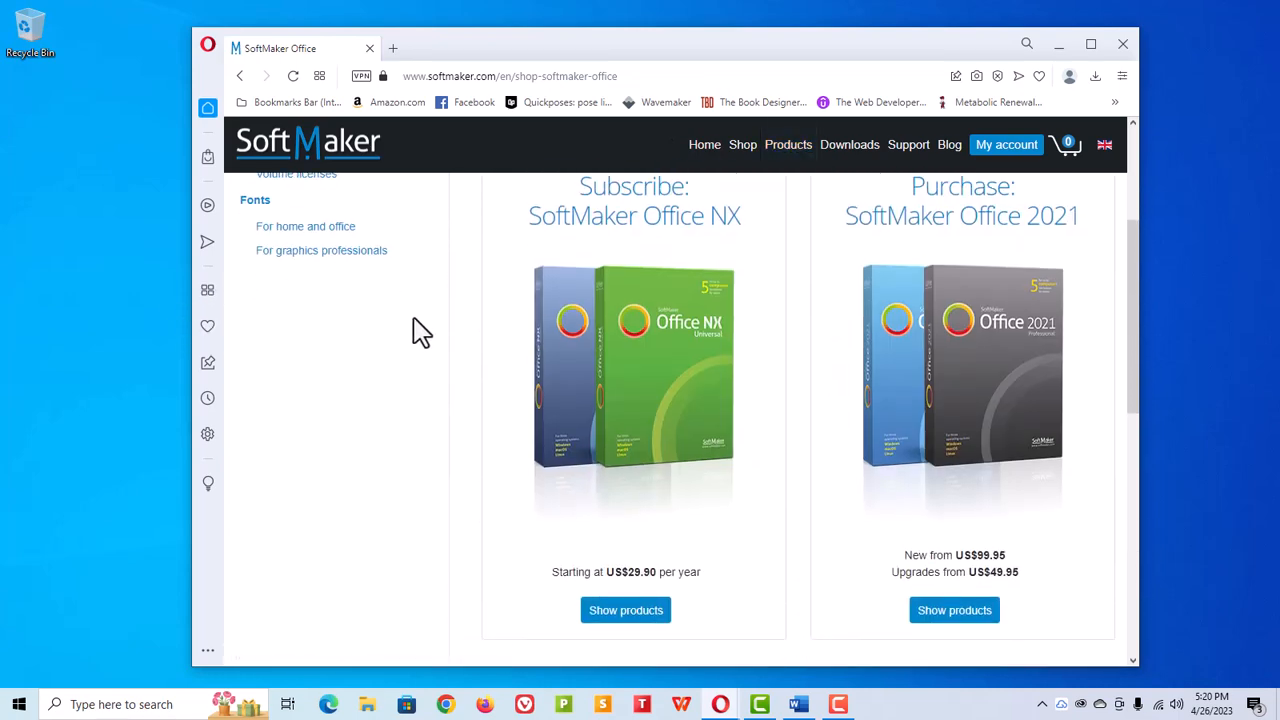
{"action": "scroll", "coordinate": [417, 331], "scroll_direction": "down", "scroll_amount": 6}
{"action": "scroll", "coordinate": [694, 436], "scroll_direction": "up", "scroll_amount": 8}
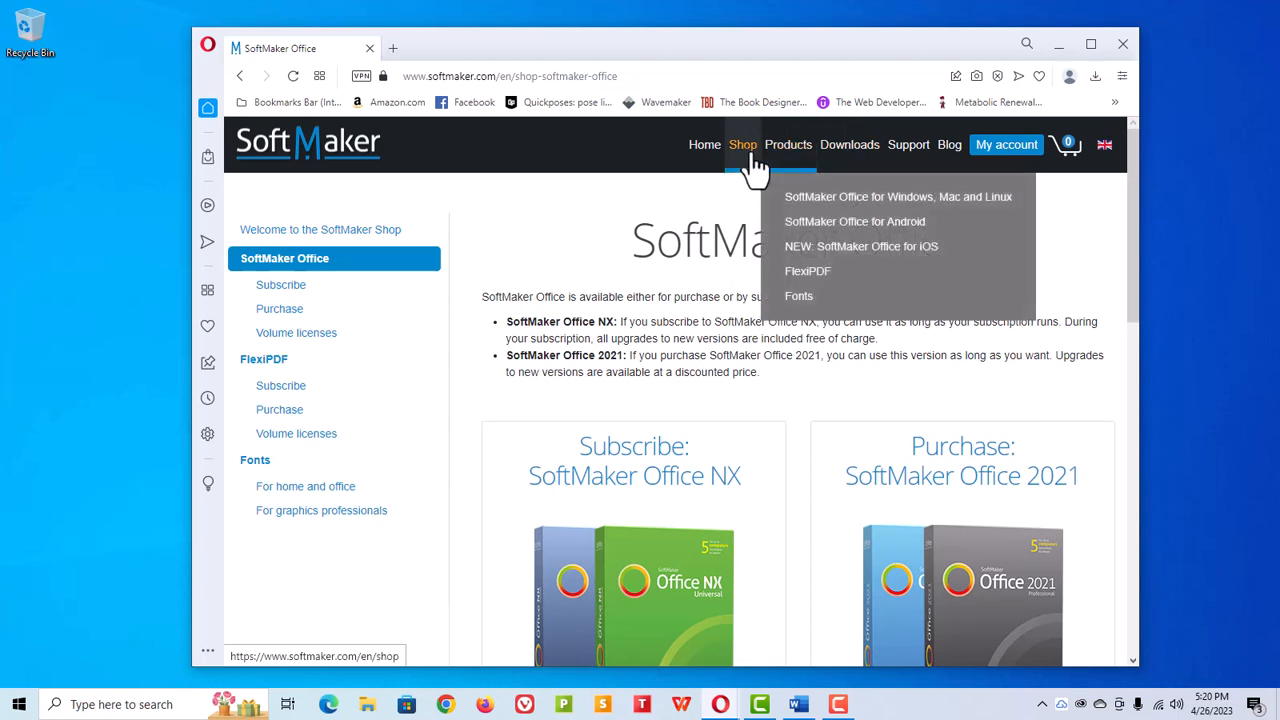
Step: Open the SoftMaker Office subscription page and review the NX Universal and NX Home plans
{"action": "left_click", "coordinate": [283, 296]}
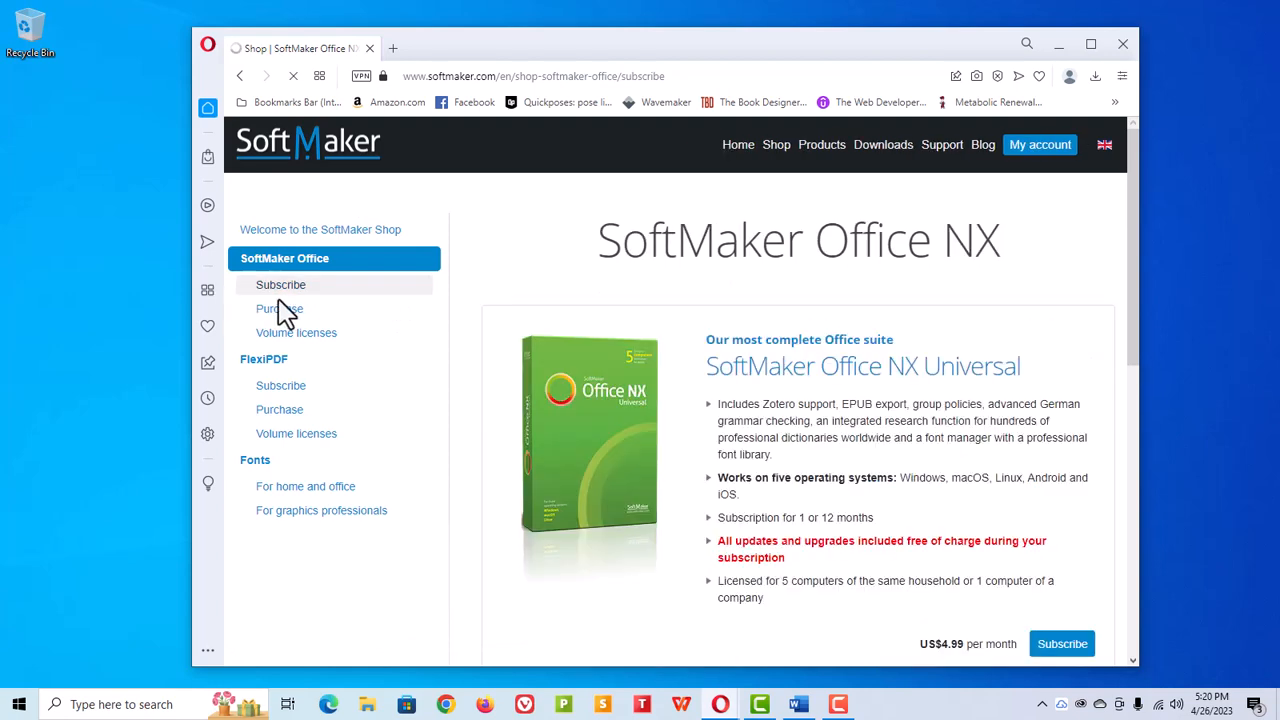
{"action": "scroll", "coordinate": [720, 452], "scroll_direction": "down", "scroll_amount": 2}
{"action": "scroll", "coordinate": [725, 447], "scroll_direction": "down", "scroll_amount": 2}
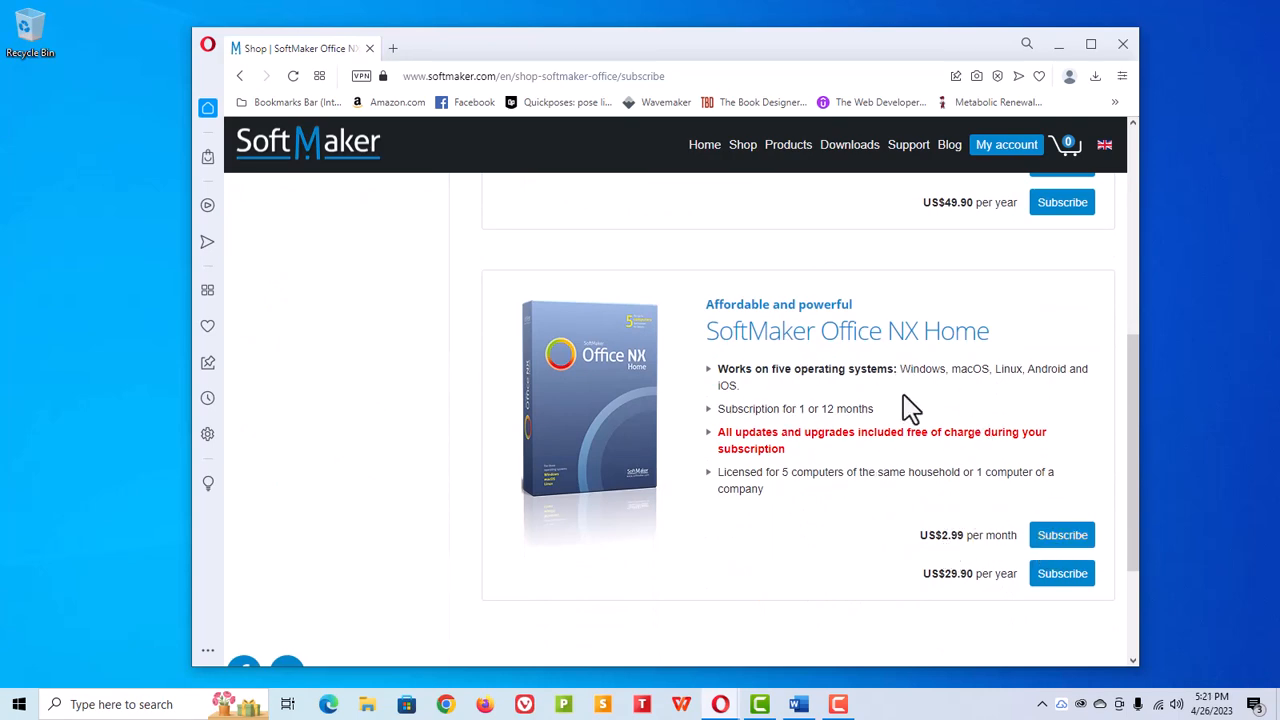
{"action": "scroll", "coordinate": [870, 435], "scroll_direction": "up", "scroll_amount": 4}
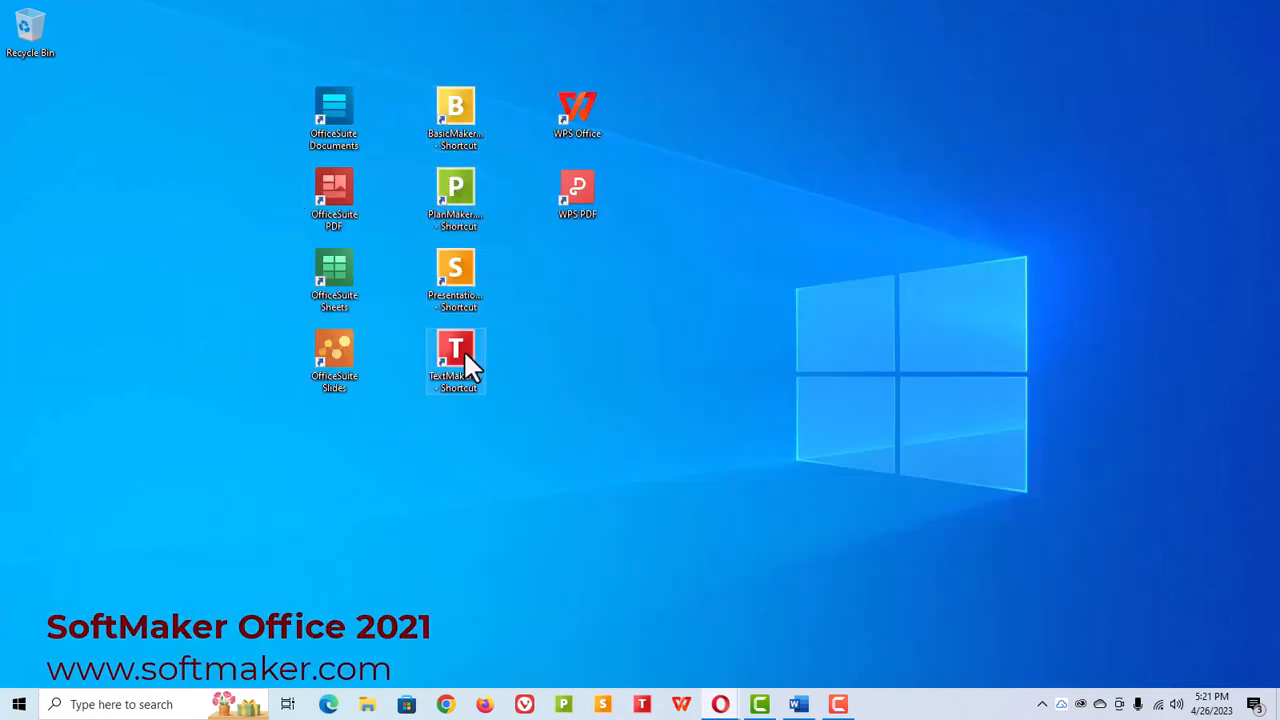
Step: Launch TextMaker and continue past the trial welcome dialog
{"action": "left_click_drag", "start_coordinate": [463, 352], "coordinate": [711, 362]}
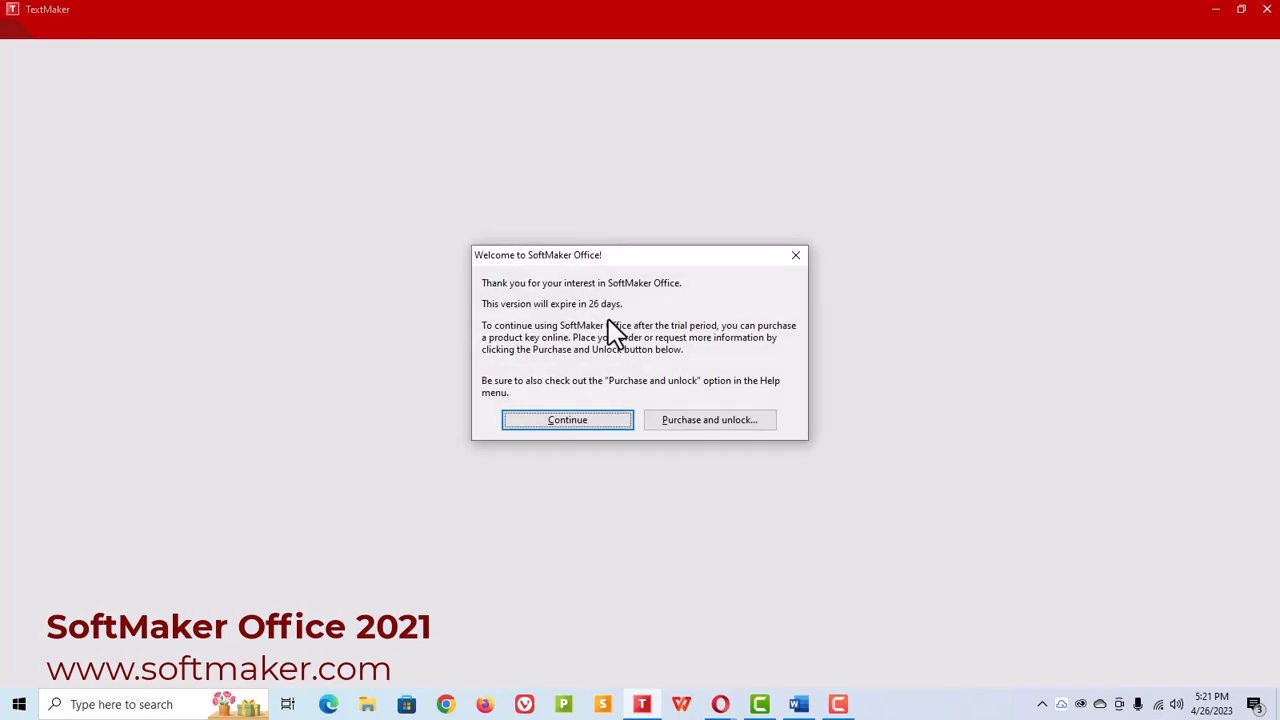
{"action": "left_click", "coordinate": [587, 421]}
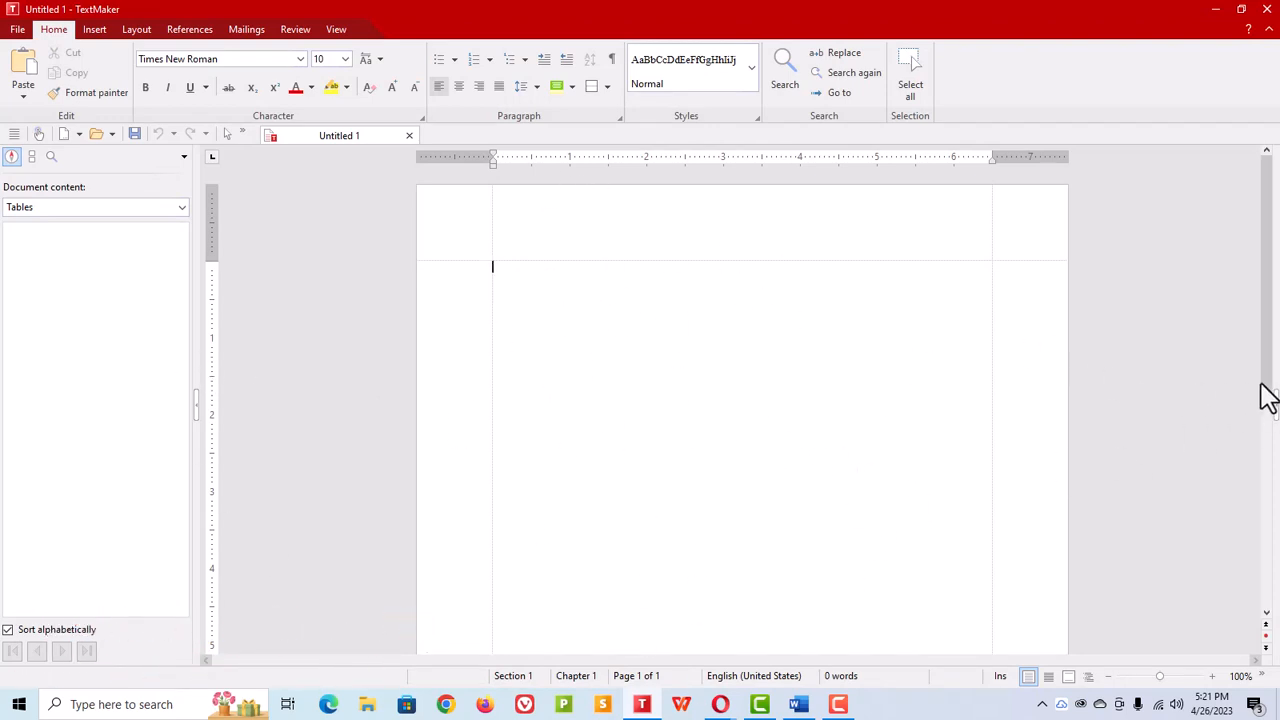
Step: Open the paragraph styles sidebar and switch the document content pane to show Headings
{"action": "left_click", "coordinate": [1276, 421]}
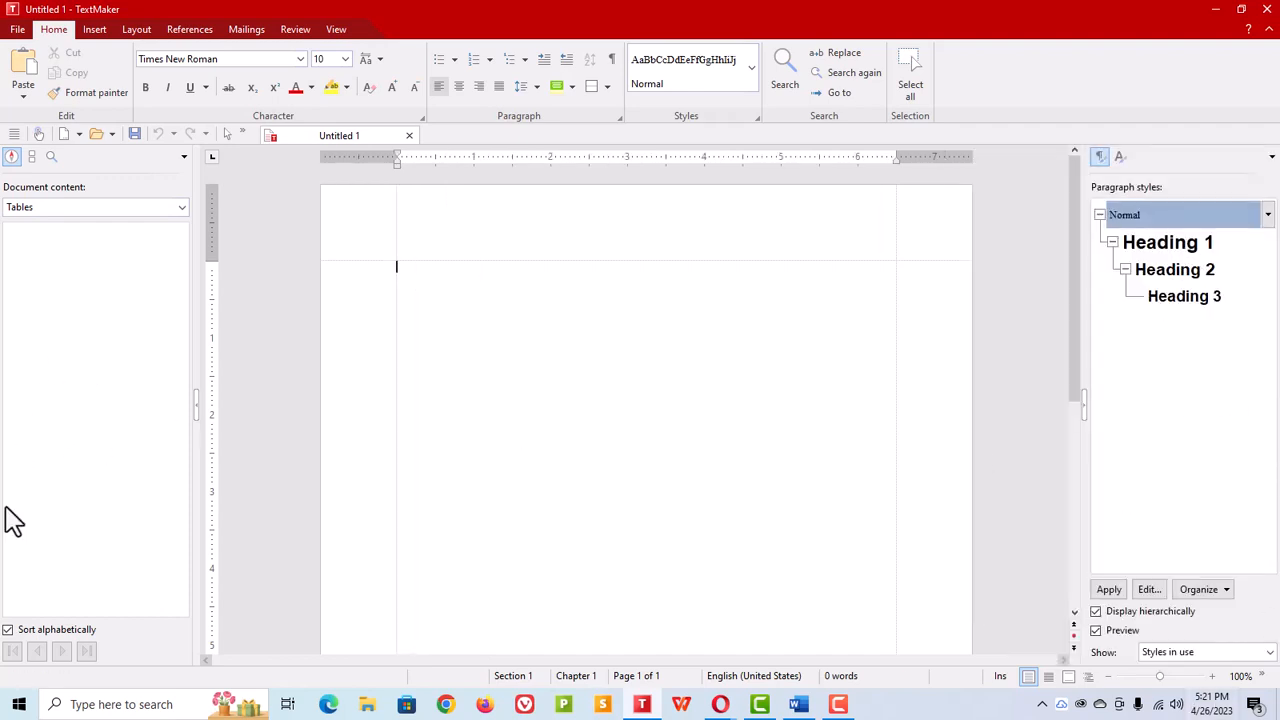
{"action": "left_click", "coordinate": [184, 208]}
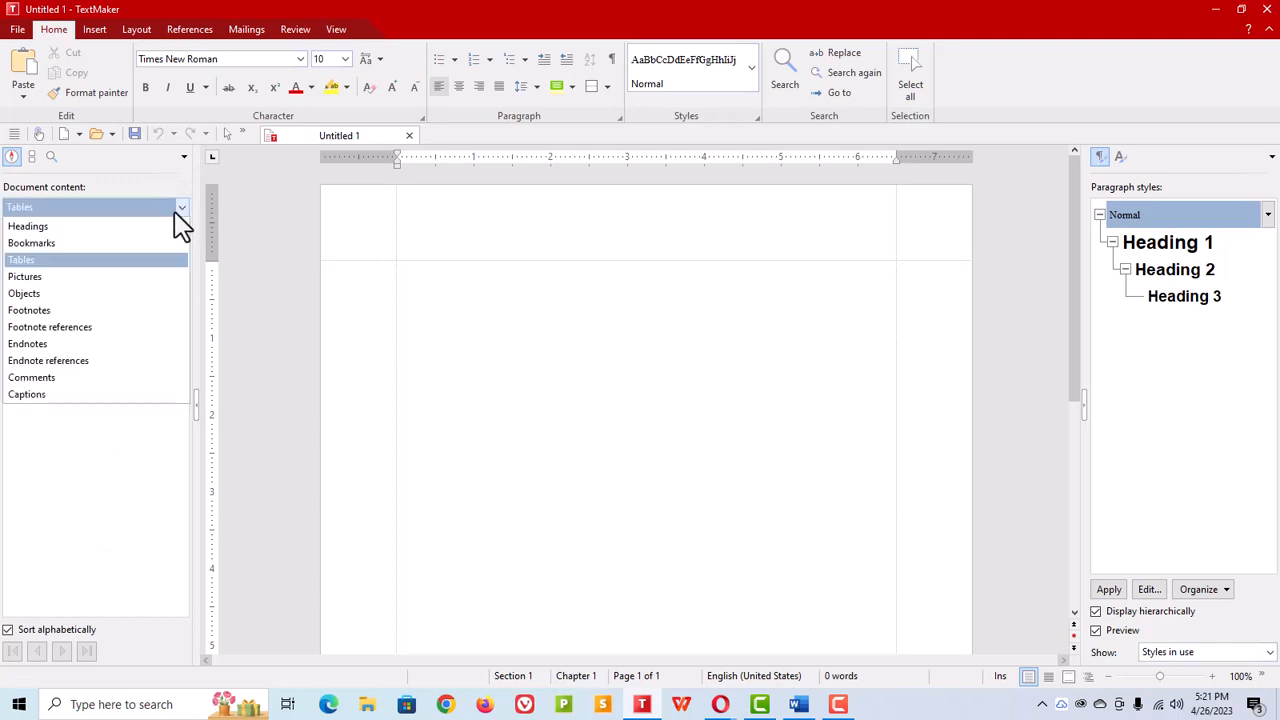
{"action": "left_click", "coordinate": [68, 228]}
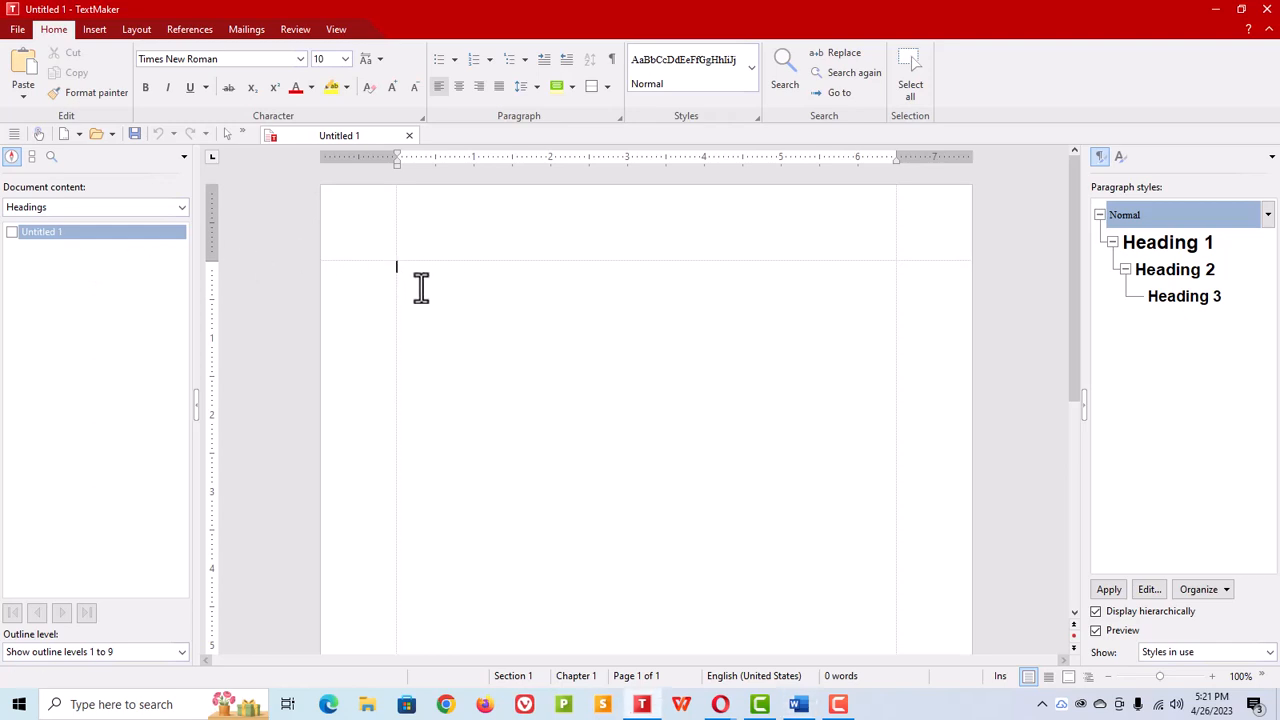
Step: Type the lines 'History of the Word Processor' and 'Typewriter Evolution', then begin the indented first paragraph with 'Businesses'
{"action": "type", "text": "History of the Word Processor"}
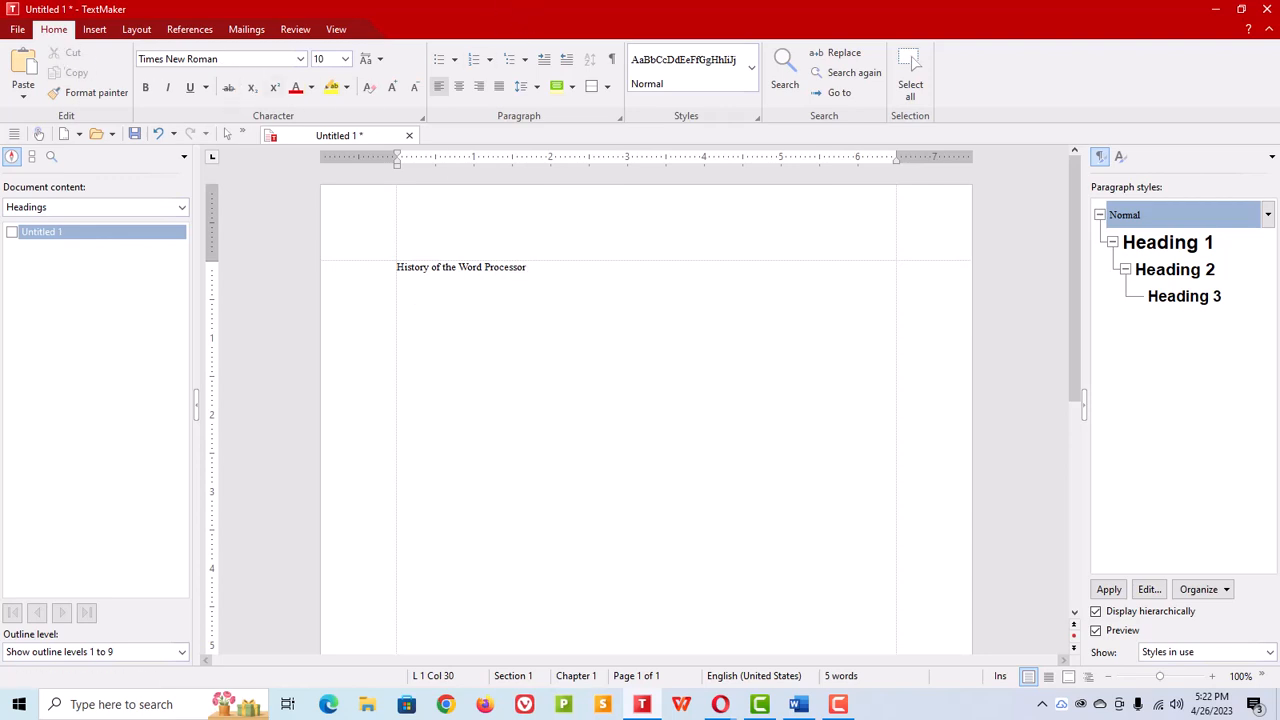
{"action": "key", "text": "Return"}
{"action": "type", "text": "Typewriter Evolution"}
{"action": "key", "text": "Return"}
{"action": "key", "text": "Return"}
{"action": "type", "text": "Bu"}
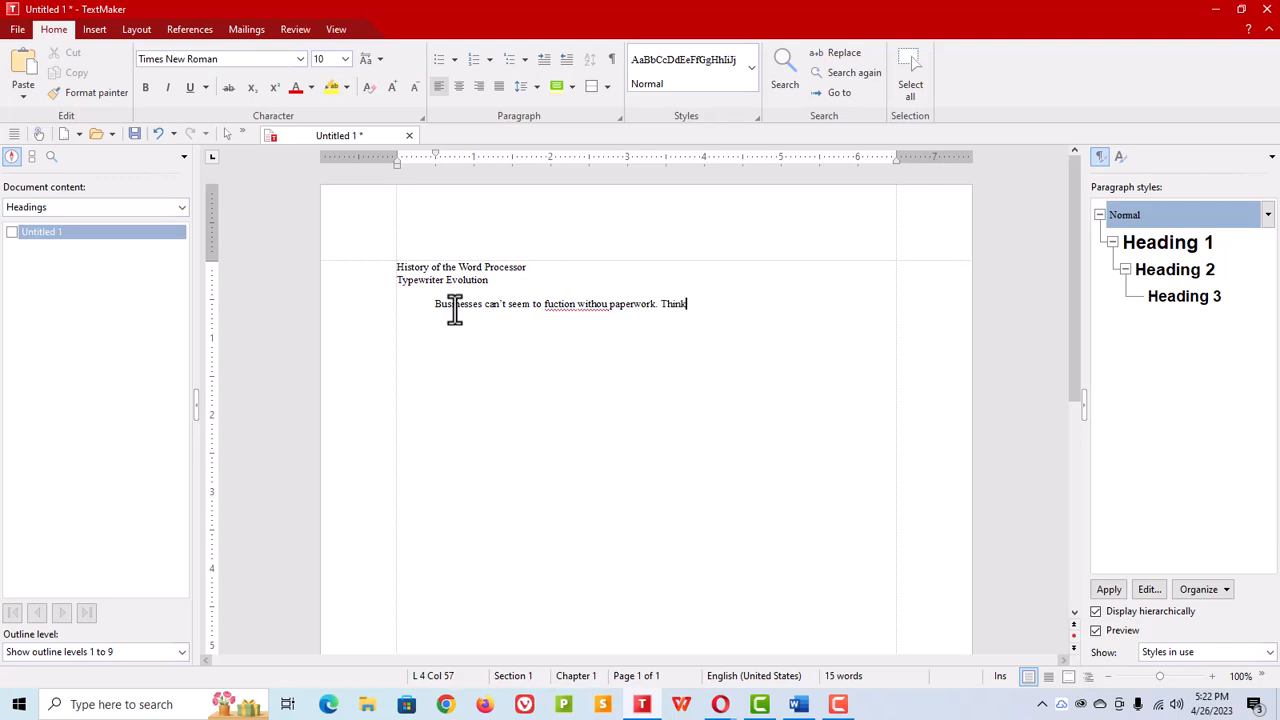
Step: Correct the misspelled words to 'without' and 'function' using the spelling suggestions
{"action": "right_click", "coordinate": [594, 305]}
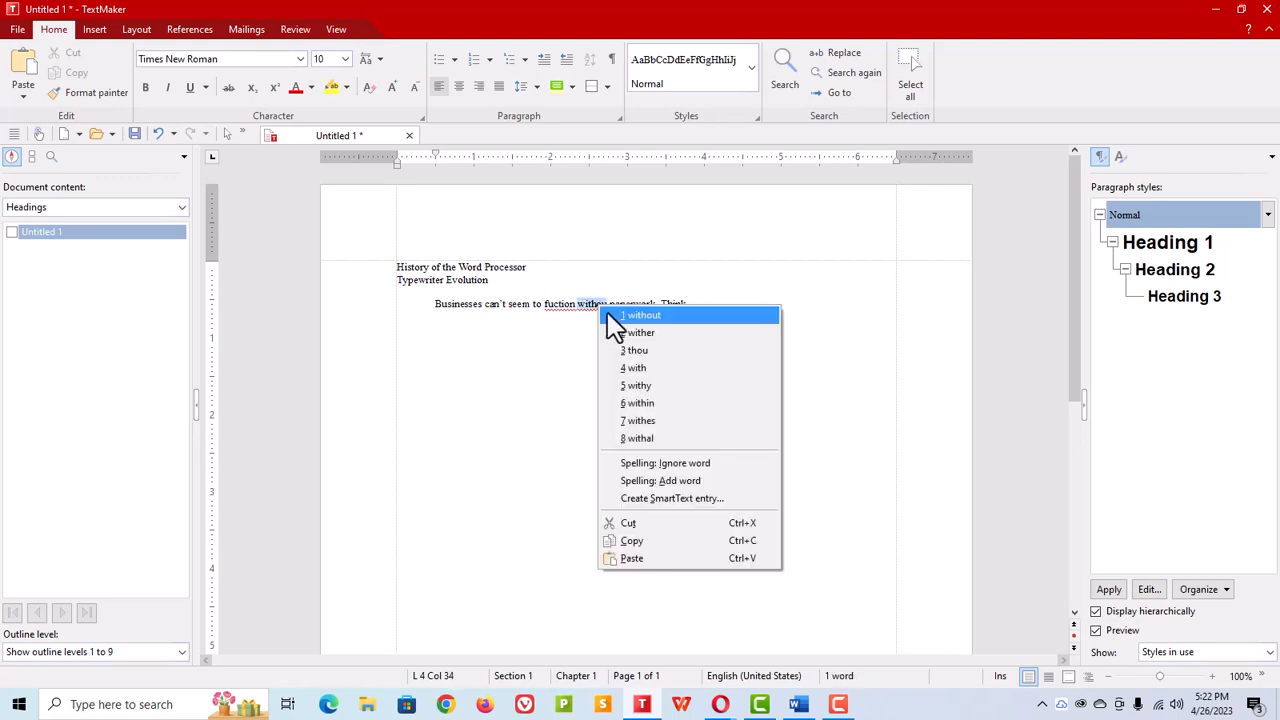
{"action": "left_click", "coordinate": [625, 316]}
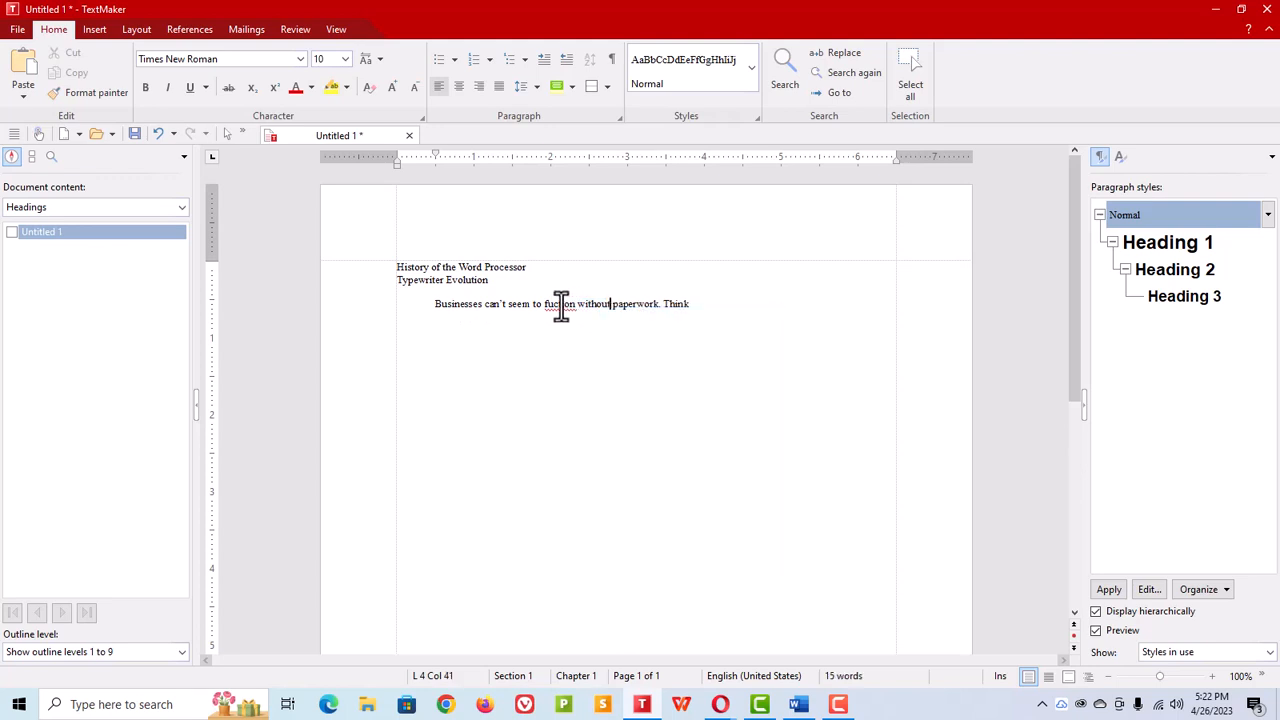
{"action": "right_click", "coordinate": [562, 304]}
{"action": "left_click", "coordinate": [608, 350]}
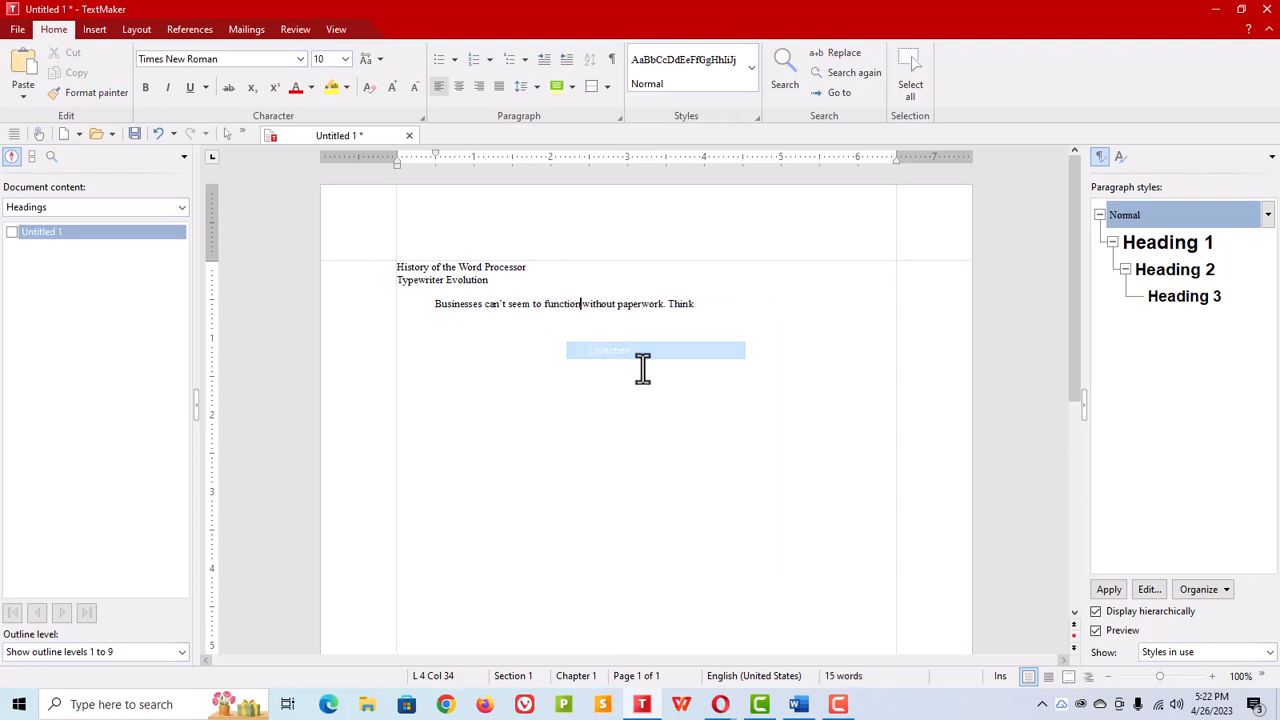
Step: Paste the rest of the first paragraph after the word 'Think'
{"action": "left_click", "coordinate": [695, 304]}
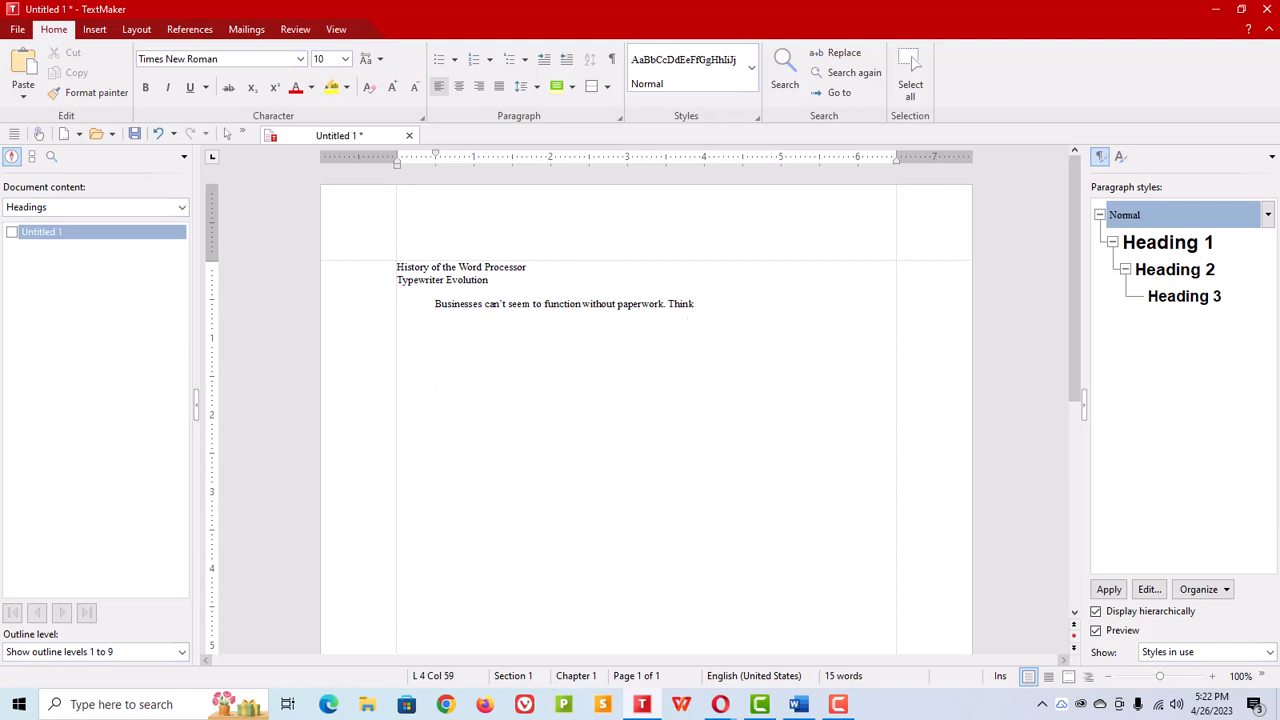
{"action": "right_click", "coordinate": [702, 307]}
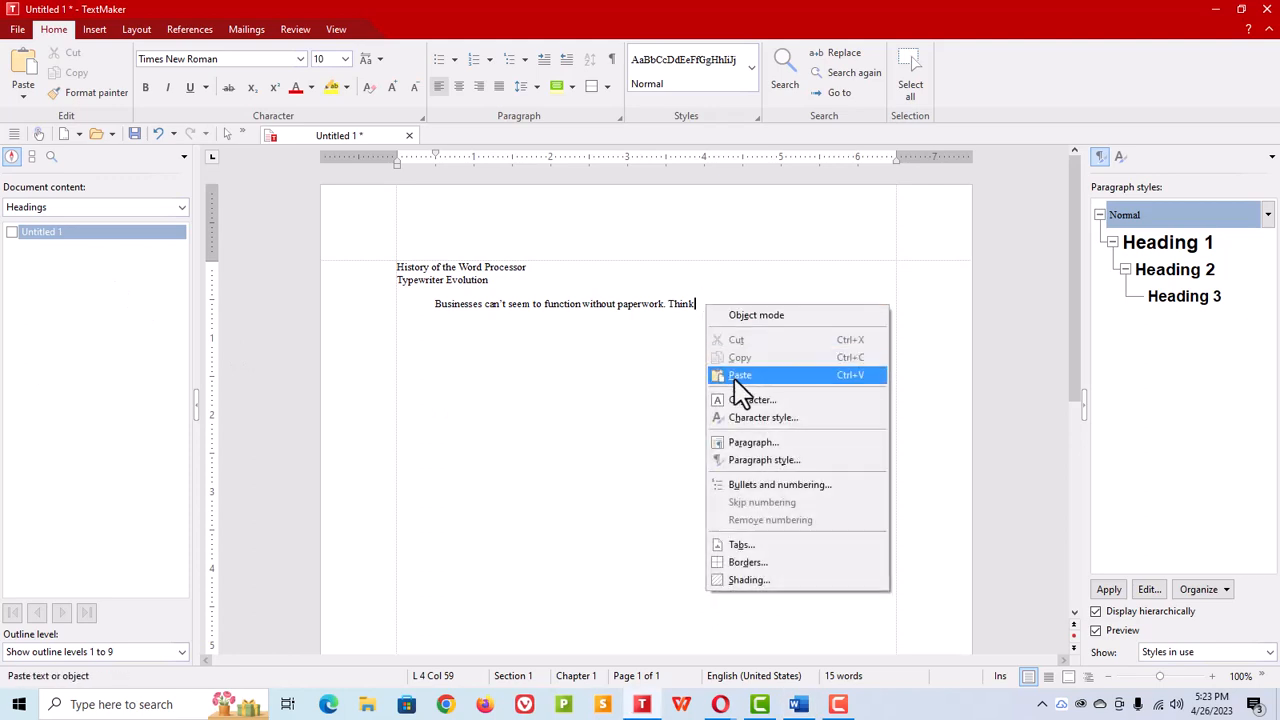
{"action": "left_click", "coordinate": [858, 390]}
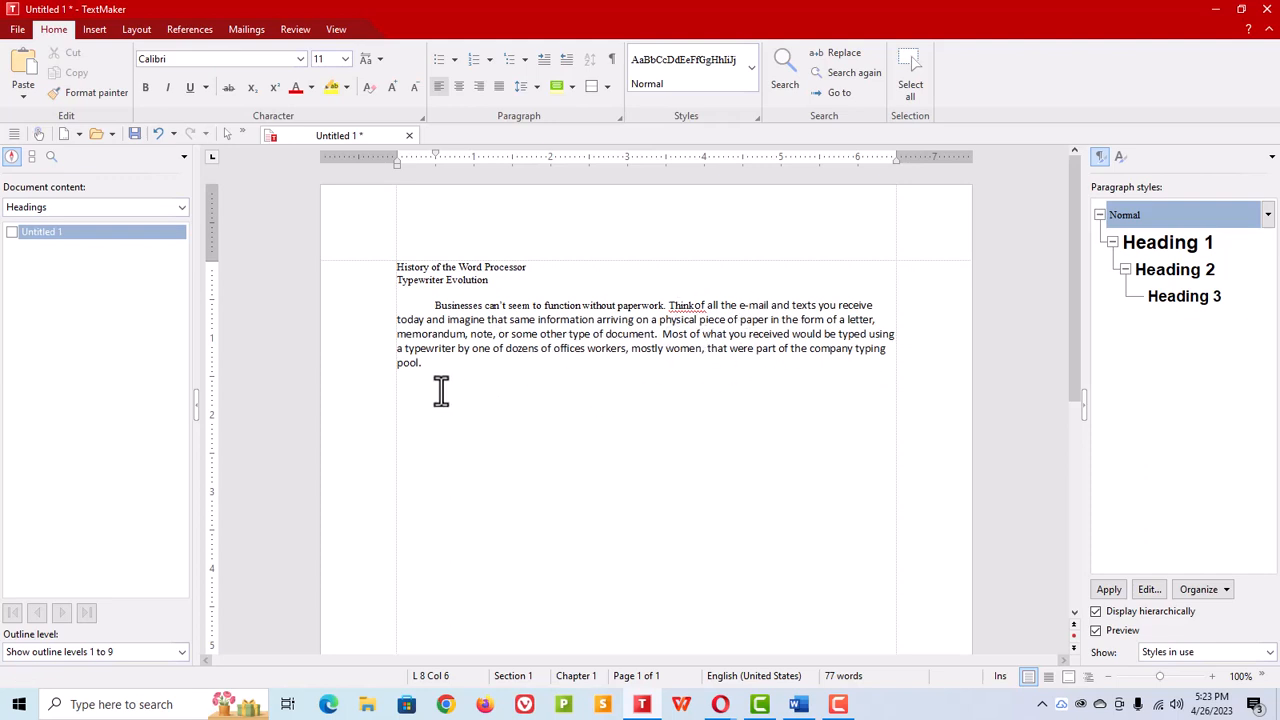
Step: Start a new paragraph and paste the following paragraphs, including the 'Today's Word Processors' section
{"action": "key", "text": "Return"}
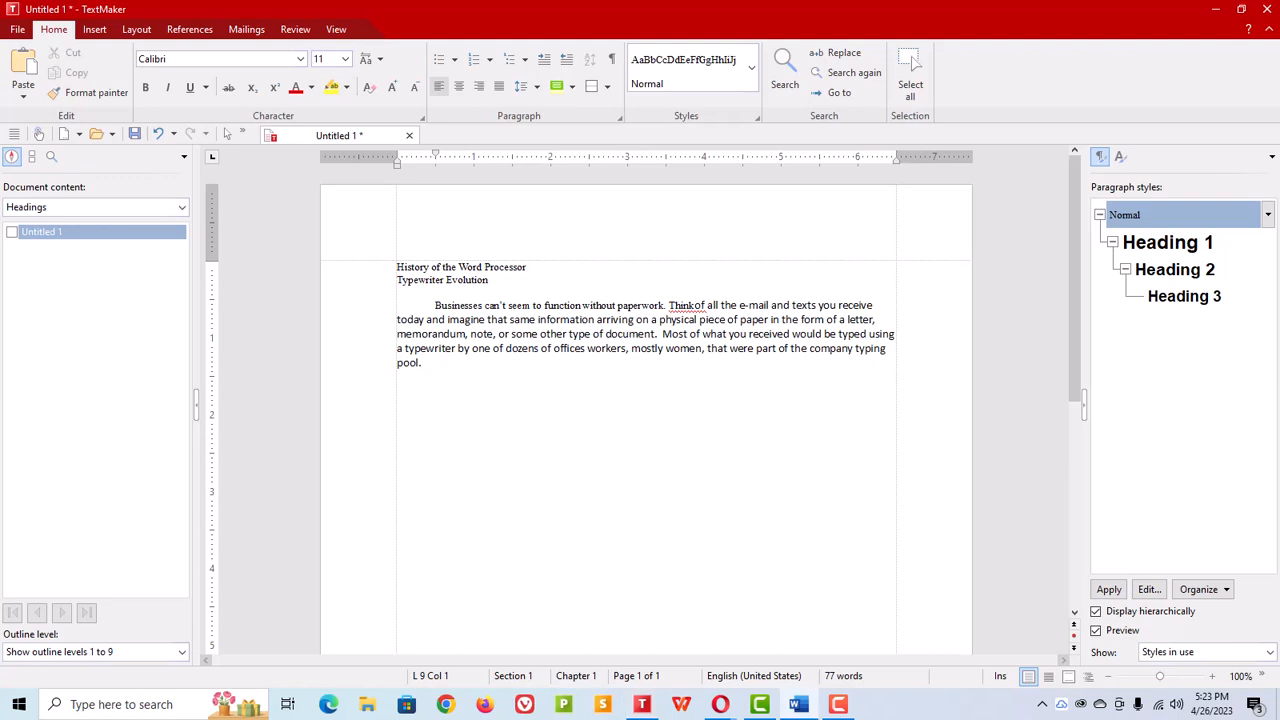
{"action": "right_click", "coordinate": [424, 382]}
{"action": "left_click", "coordinate": [470, 463]}
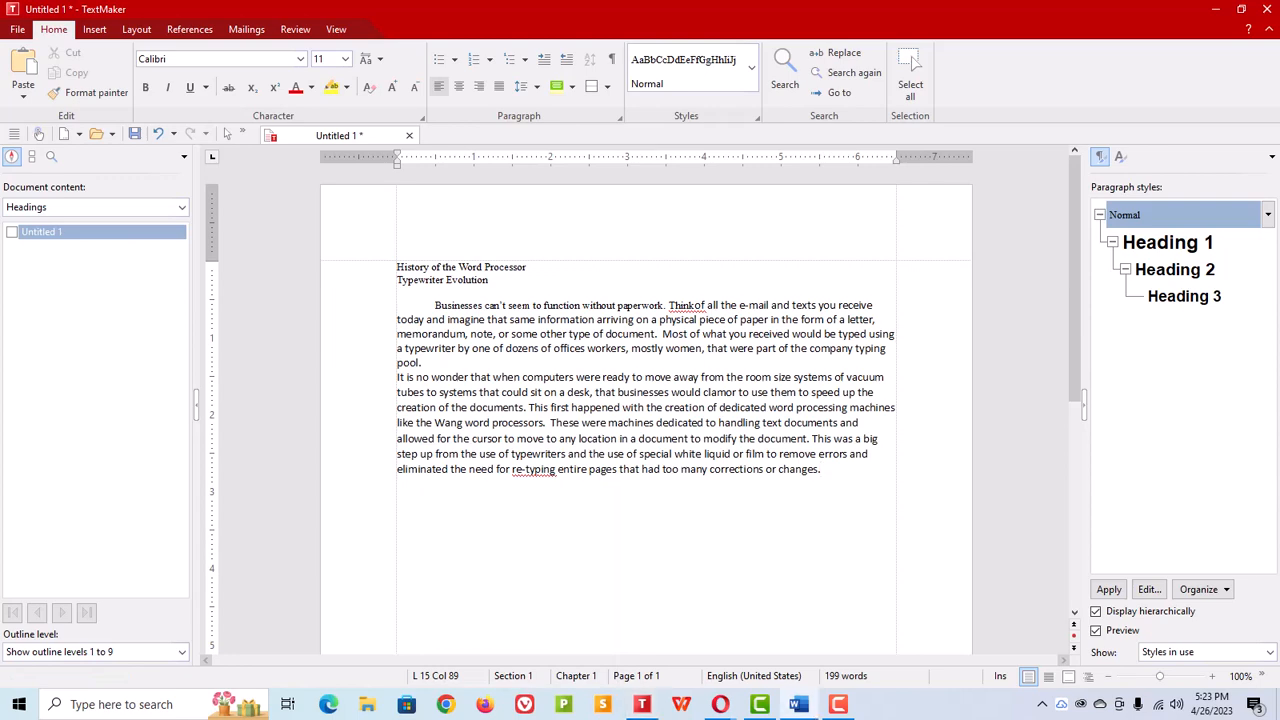
{"action": "type", "text": "But times move forward and these dedicated machines were soon replaced by personal computers that could handle more than just the typing of documents but instead allowed for the use of a variety of programs to preform different tasks.  Document creations was now handled by word processing software like Electric Pencil, DisplayWrite, WordStar, WordPerfect, and dozens of others. Today’s Word Processors Word processing programs are still in use today, but many of us don’t think much about them. If you work in a company that uses PC systems or use a PC system and home, you are probably part of the 365 million people in the US that use Microsoft Office and its document creation program Word. But Word is not the only option, although any alternative will benefit from maintaining compatibility with Word’s .doc/.docx file typed. Some of the available options are shown in the table below."}
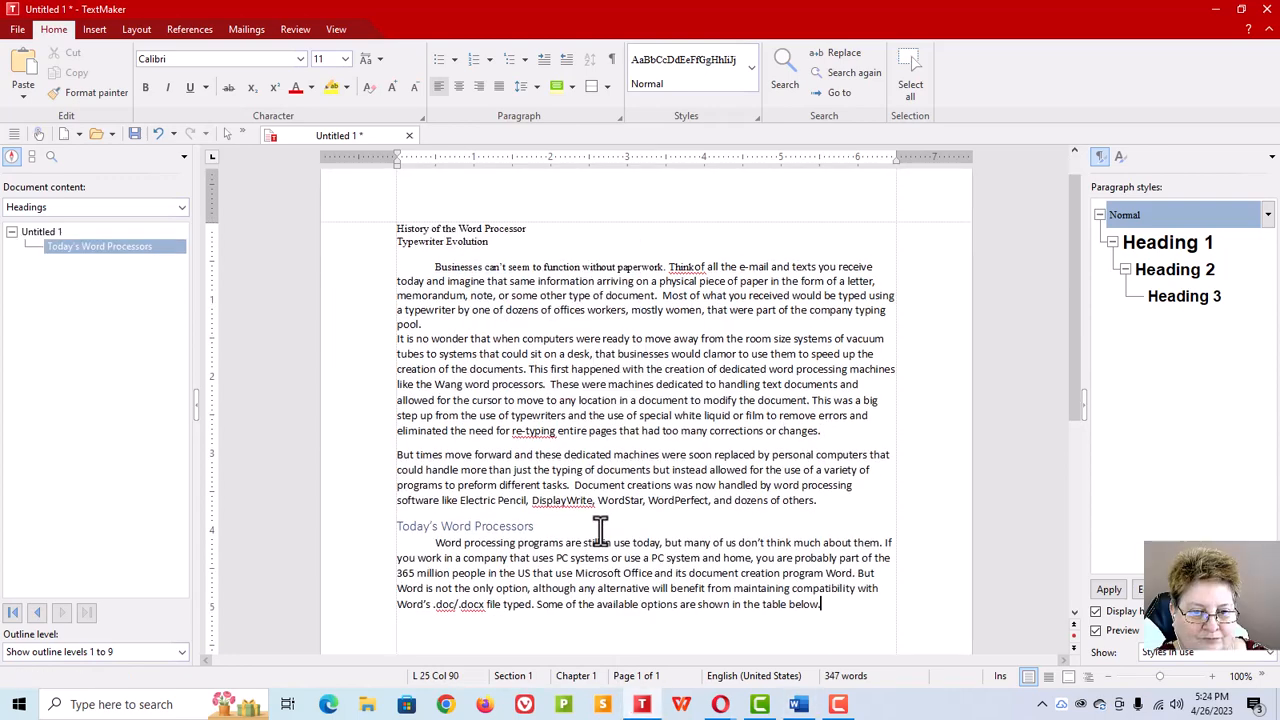
Step: Apply the Heading 1 style to the 'History of the Word Processor' title line
{"action": "scroll", "coordinate": [530, 548], "scroll_direction": "up", "scroll_amount": 1}
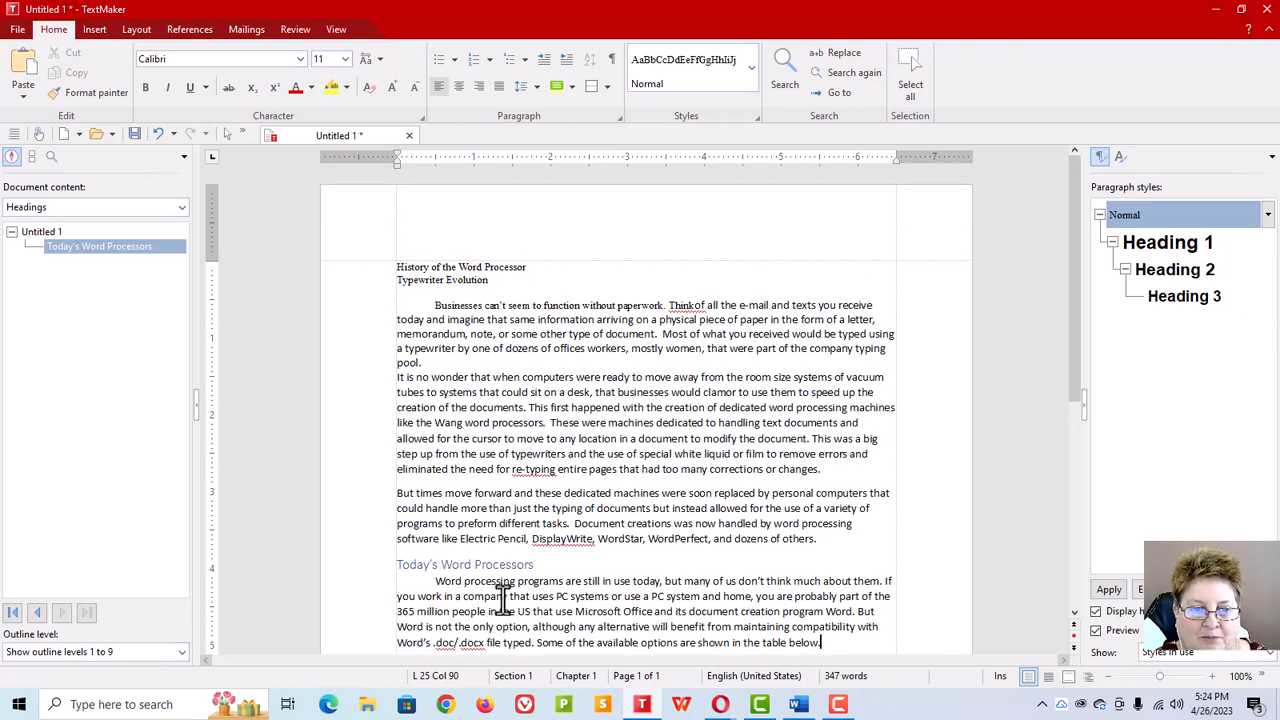
{"action": "left_click", "coordinate": [449, 267]}
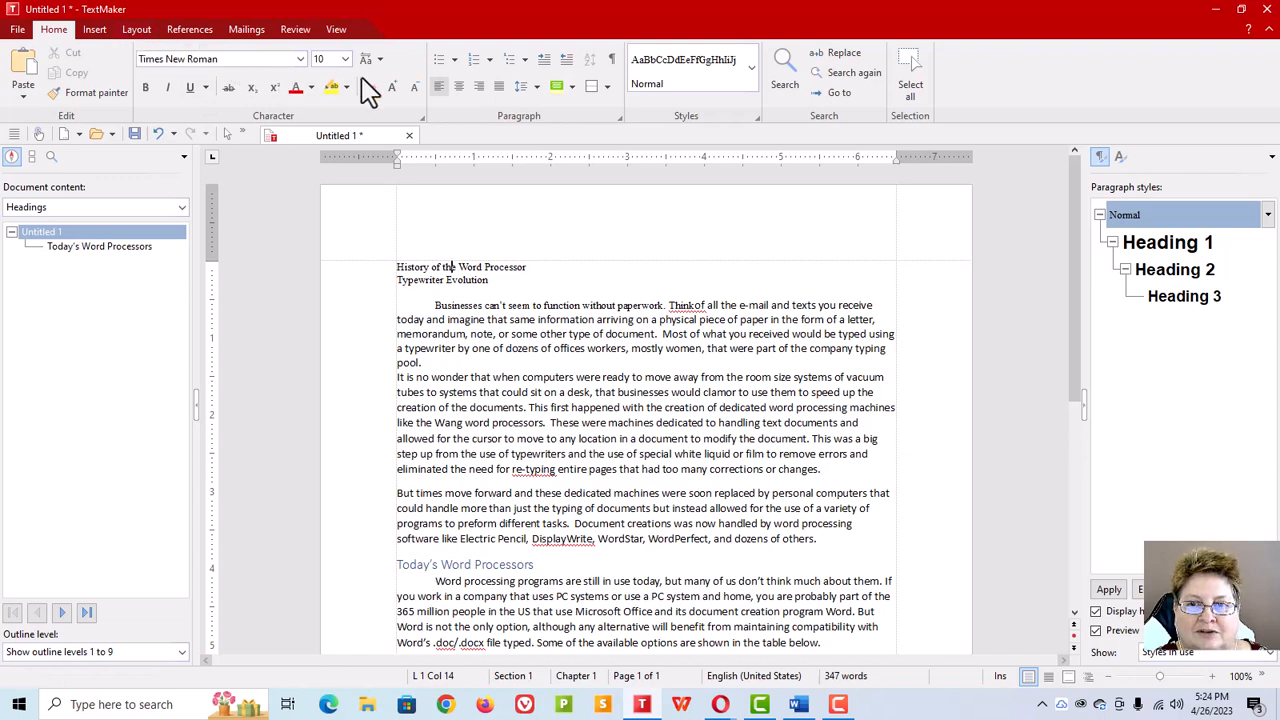
{"action": "left_click", "coordinate": [128, 36]}
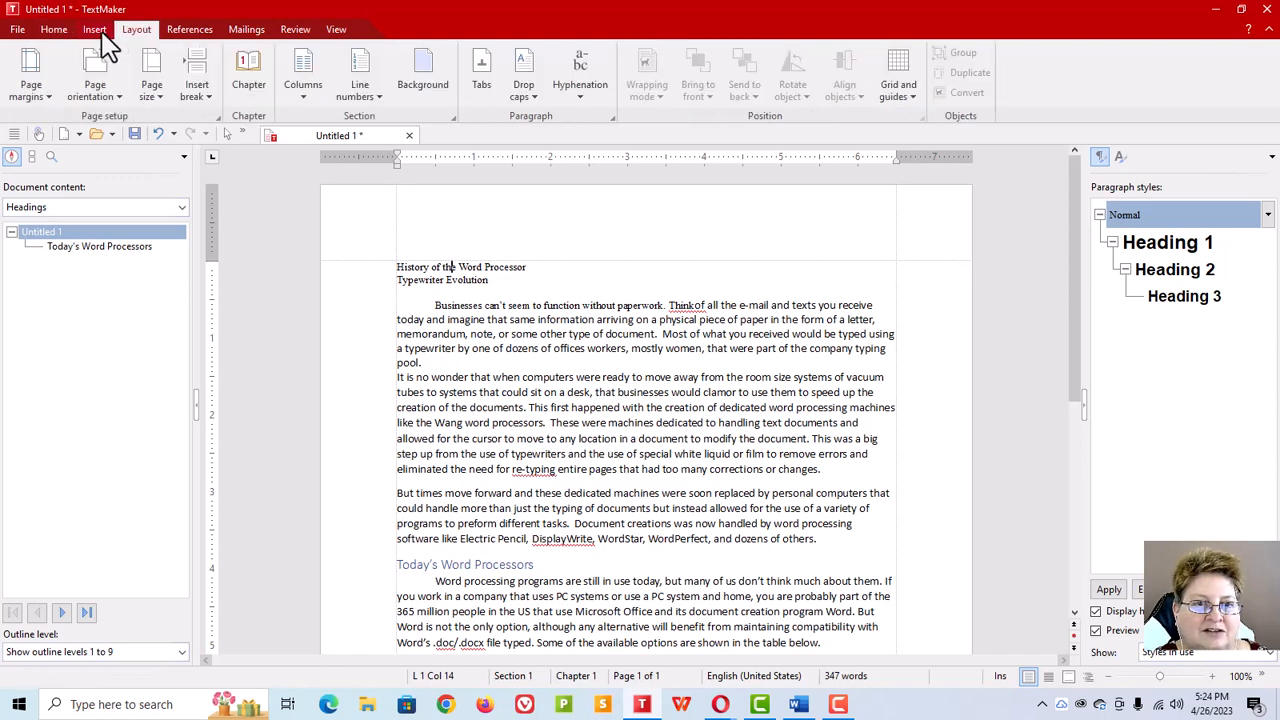
{"action": "left_click", "coordinate": [97, 35]}
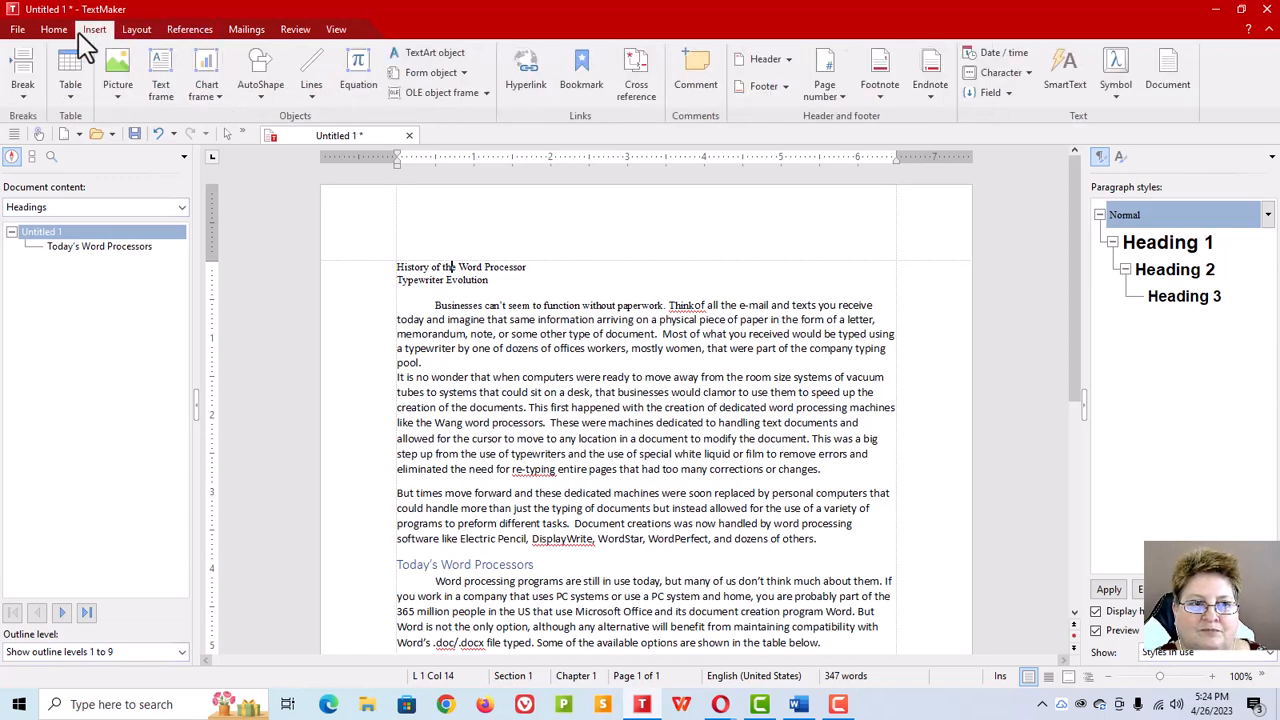
{"action": "left_click", "coordinate": [54, 36]}
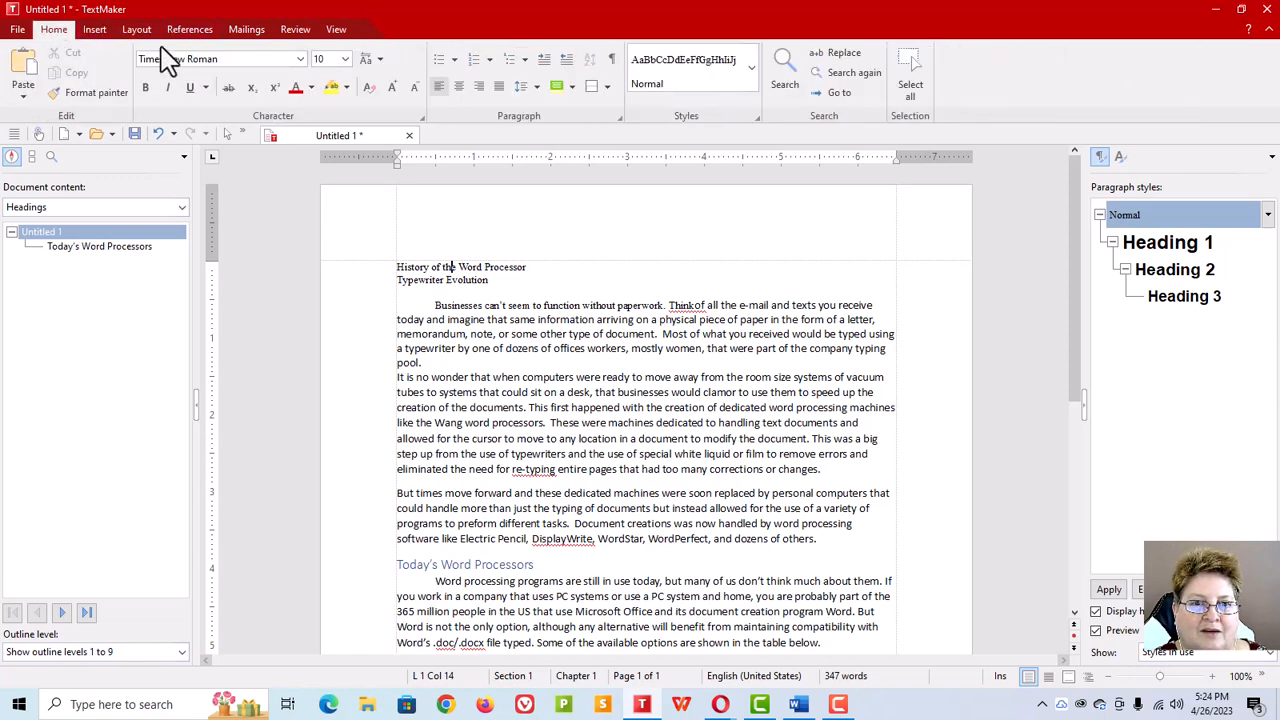
{"action": "left_click", "coordinate": [752, 72]}
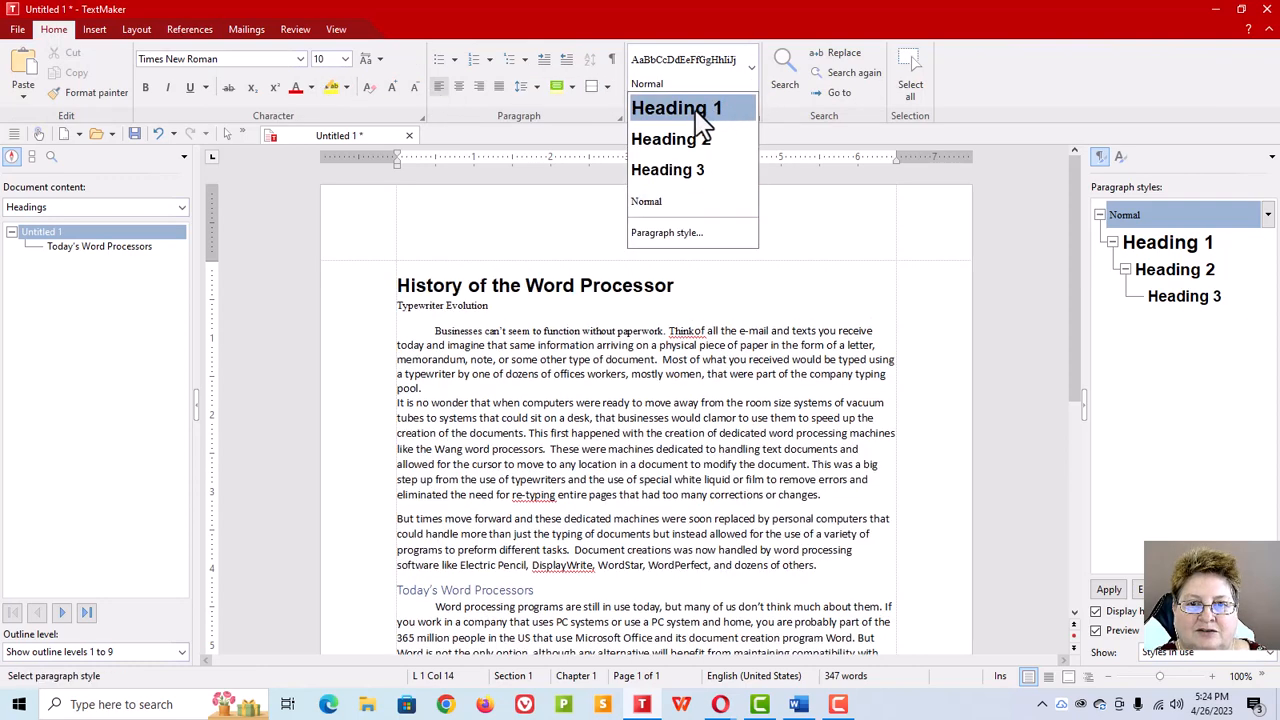
{"action": "left_click", "coordinate": [706, 118]}
Step: Apply the Heading 2 style to the 'Typewriter Evolution' line
{"action": "left_click", "coordinate": [464, 305]}
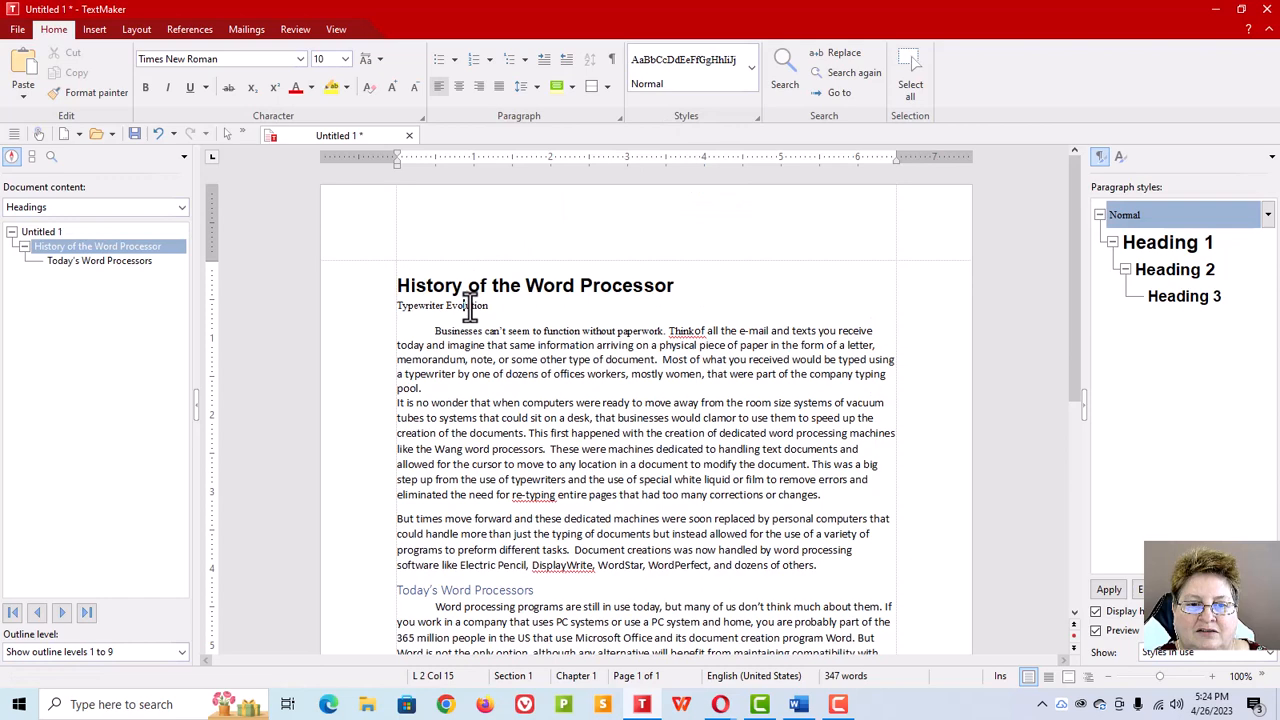
{"action": "left_click", "coordinate": [752, 68]}
{"action": "left_click", "coordinate": [693, 155]}
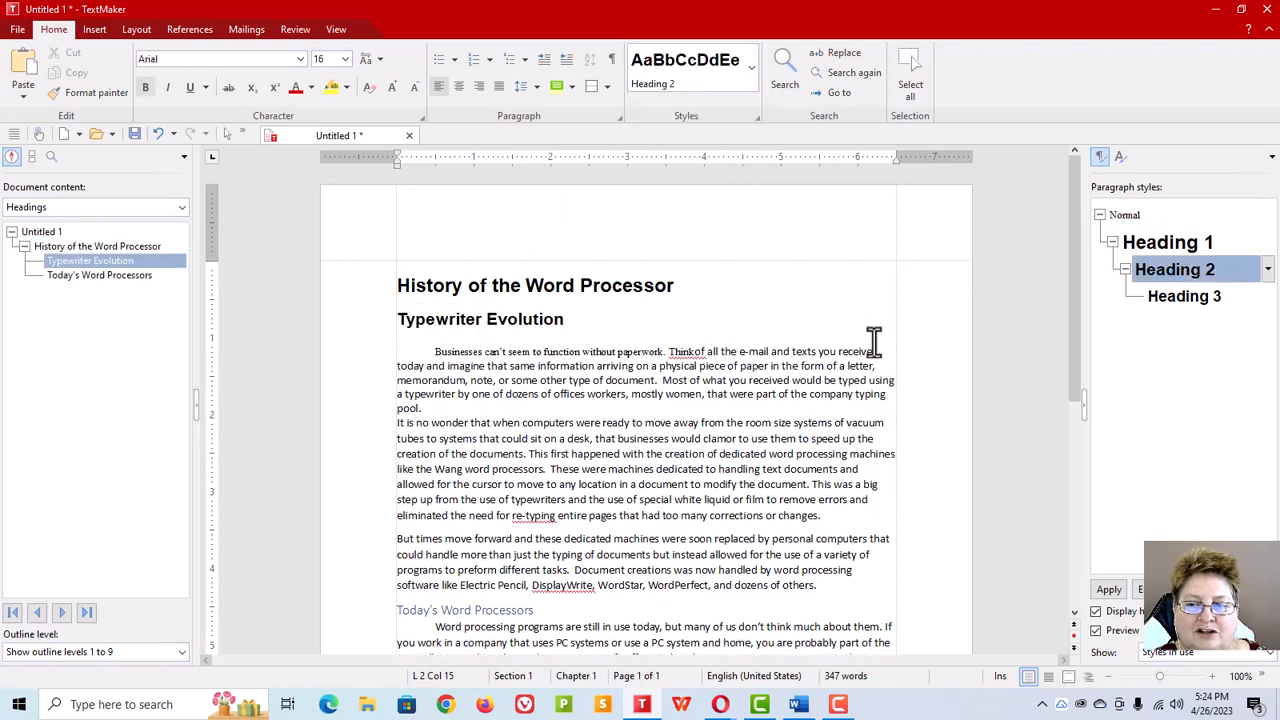
Step: Apply the Heading 2 style to the 'Today's Word Processors' heading
{"action": "scroll", "coordinate": [700, 370], "scroll_direction": "down", "scroll_amount": 5}
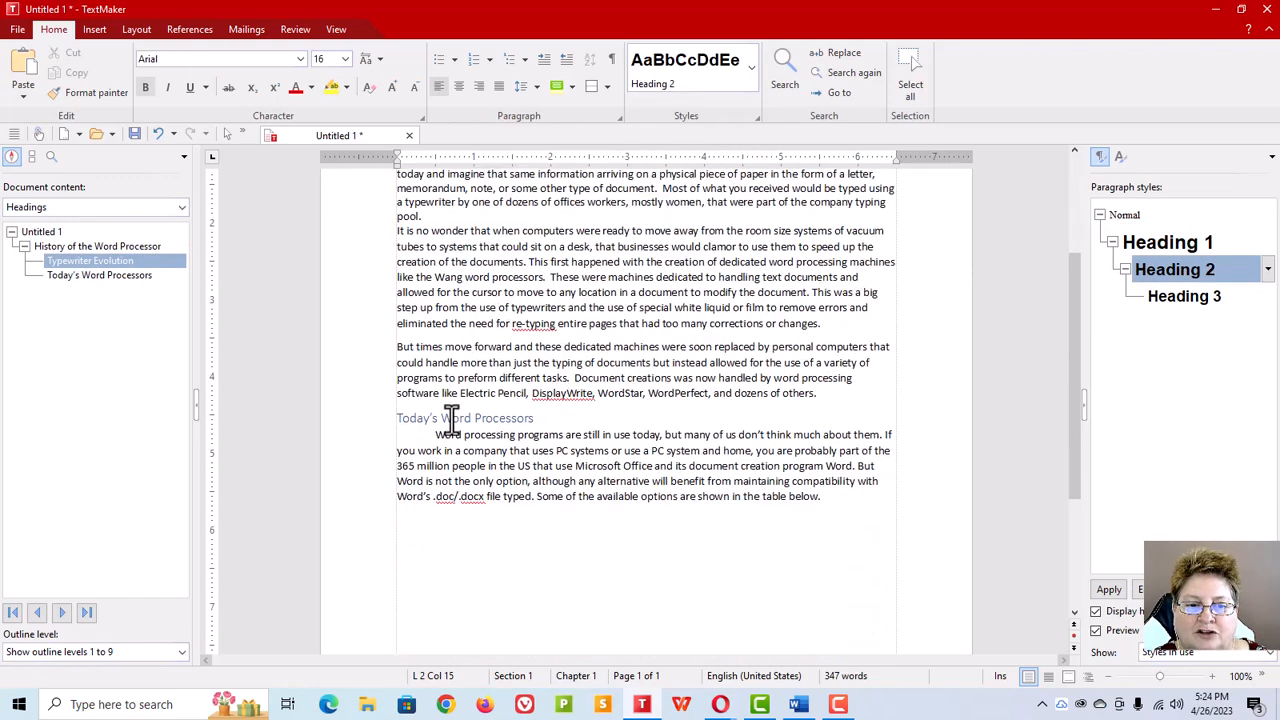
{"action": "left_click", "coordinate": [450, 418]}
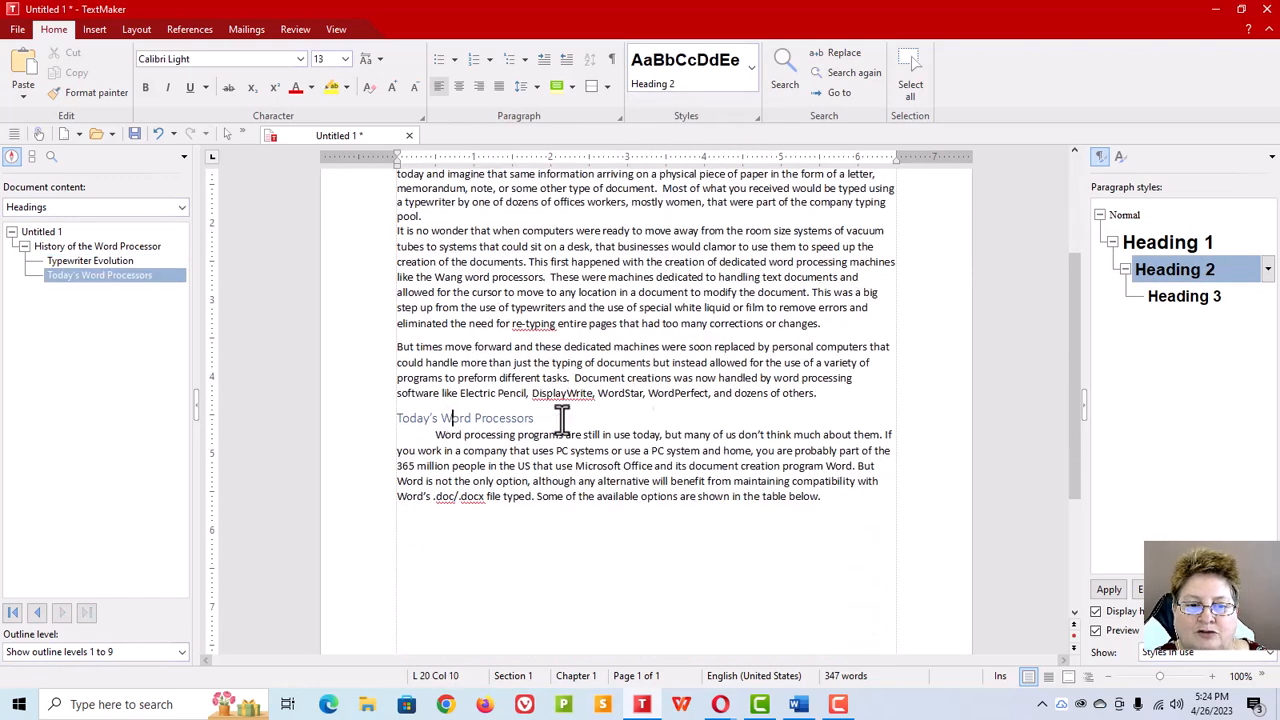
{"action": "left_click", "coordinate": [1267, 270]}
{"action": "left_click", "coordinate": [1187, 300]}
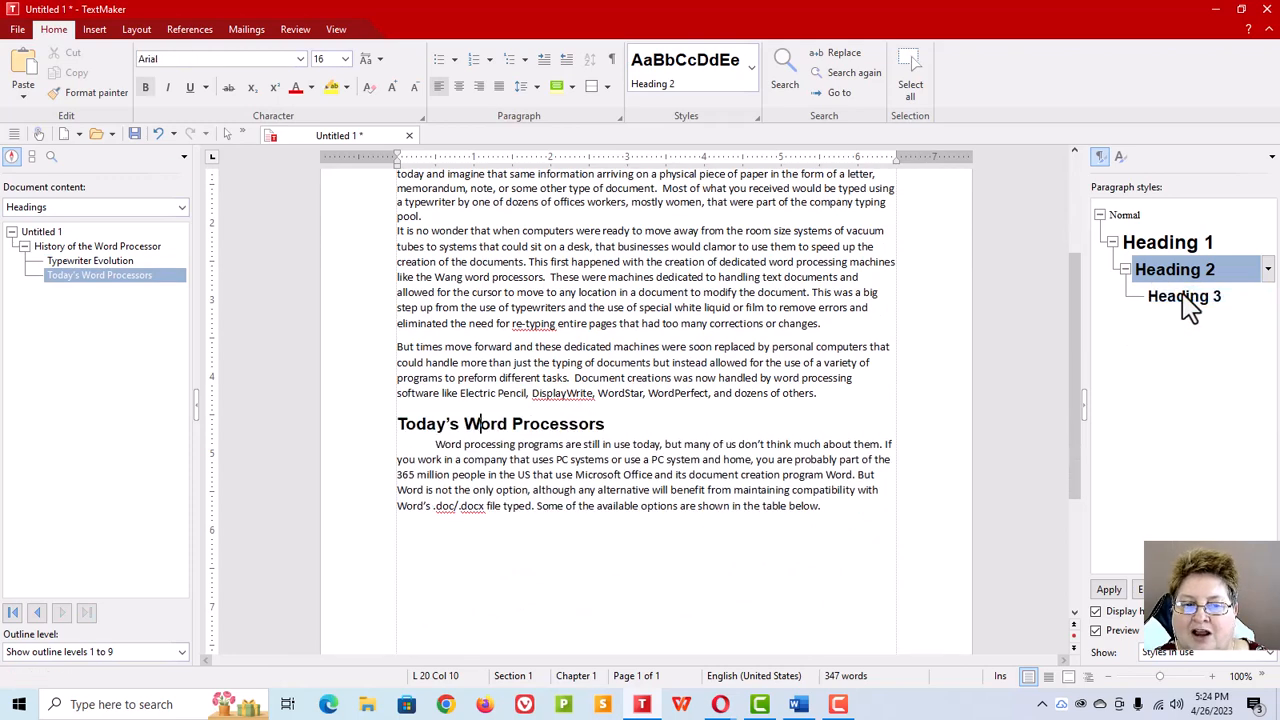
Step: Color the main title with a new lighter blue font color, 7395D2, defined and saved as Color 1
{"action": "scroll", "coordinate": [514, 430], "scroll_direction": "up", "scroll_amount": 3}
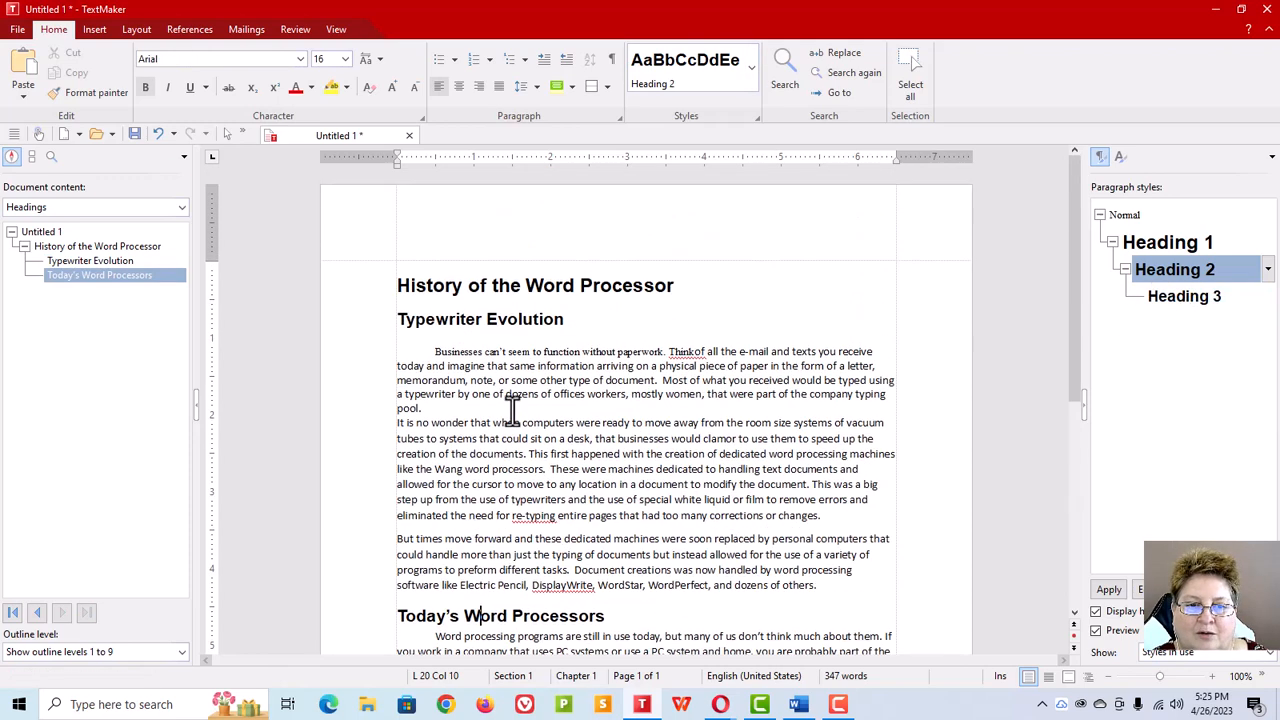
{"action": "left_click_drag", "start_coordinate": [674, 286], "coordinate": [399, 286]}
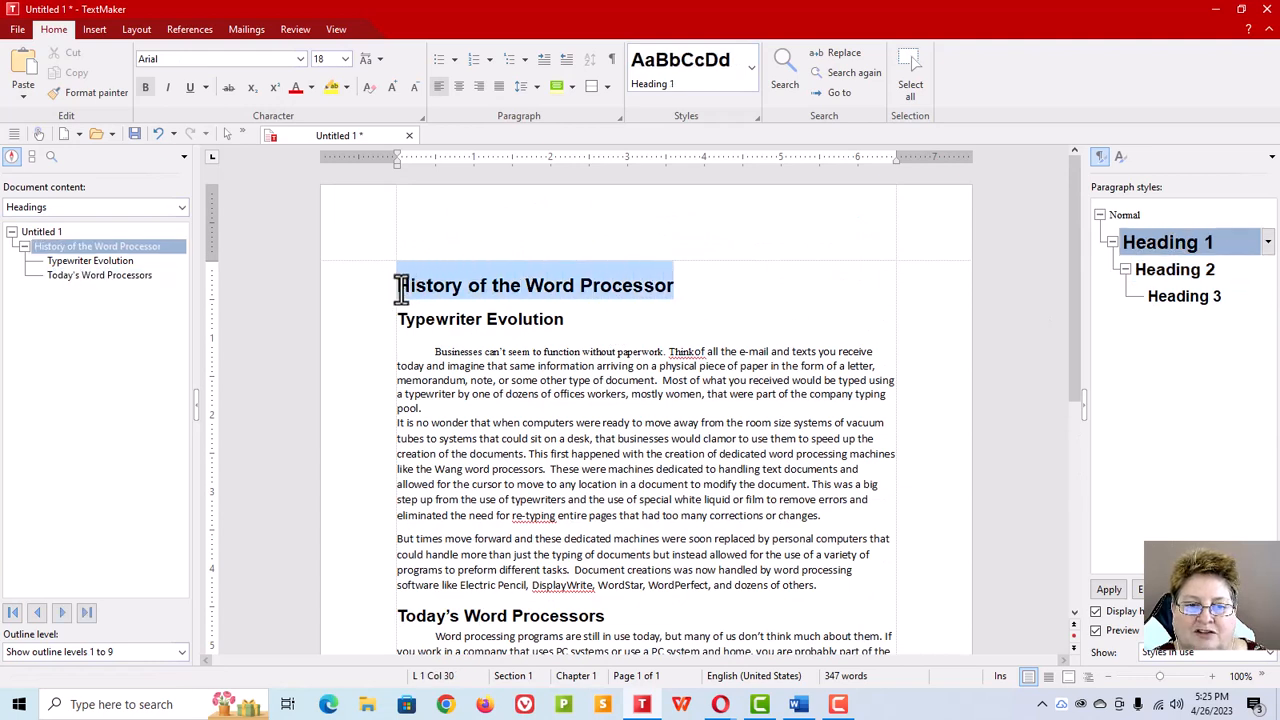
{"action": "left_click", "coordinate": [311, 88]}
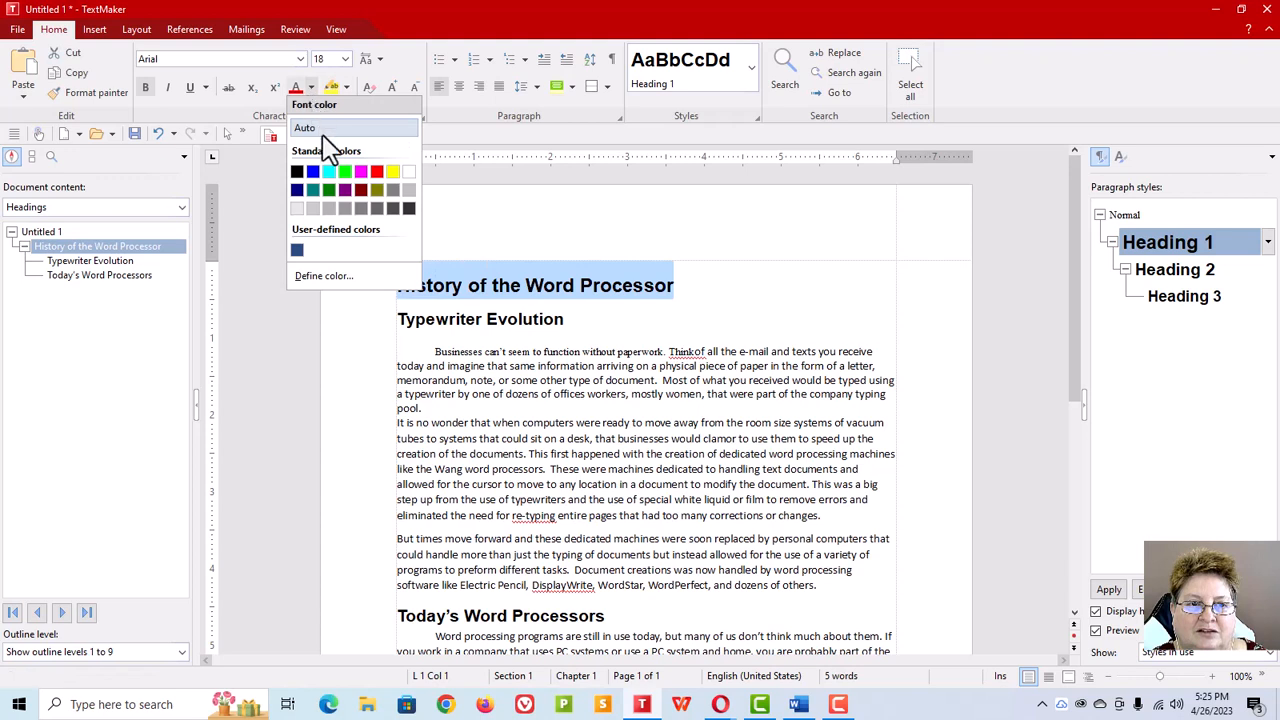
{"action": "left_click", "coordinate": [297, 250]}
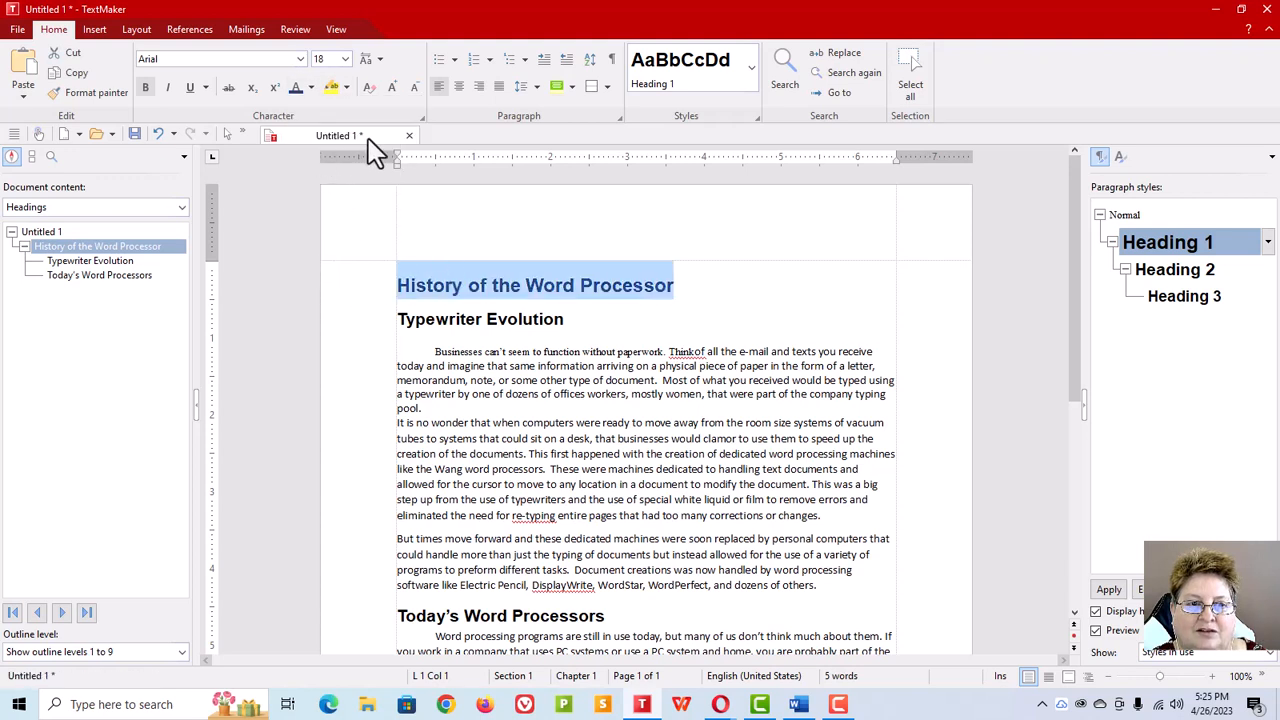
{"action": "left_click", "coordinate": [311, 88]}
{"action": "left_click", "coordinate": [326, 277]}
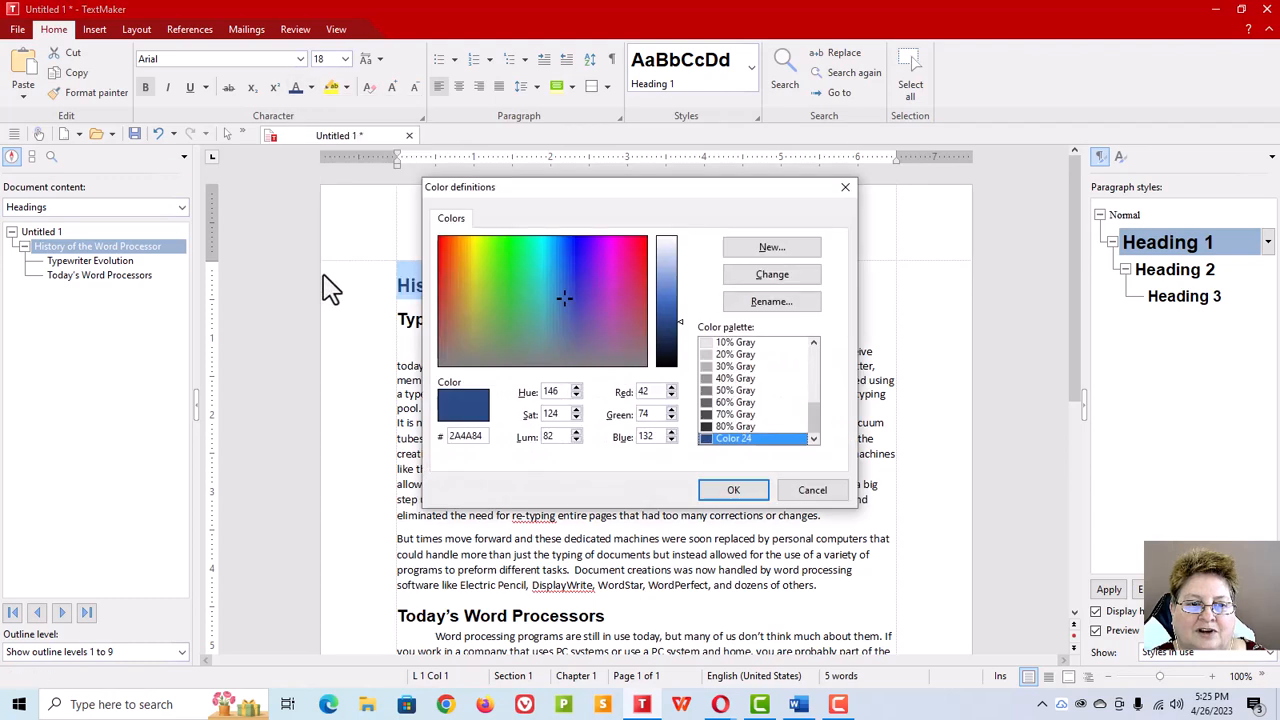
{"action": "left_click", "coordinate": [668, 280]}
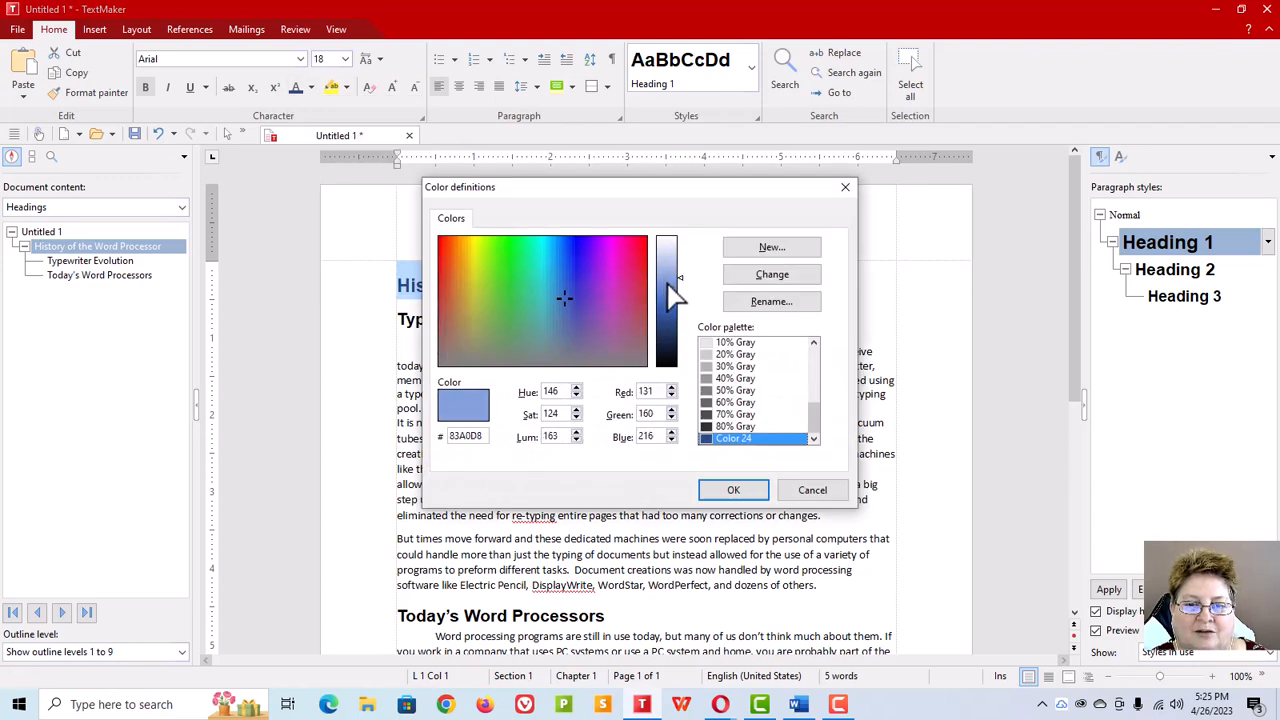
{"action": "left_click", "coordinate": [669, 284]}
{"action": "left_click", "coordinate": [770, 250]}
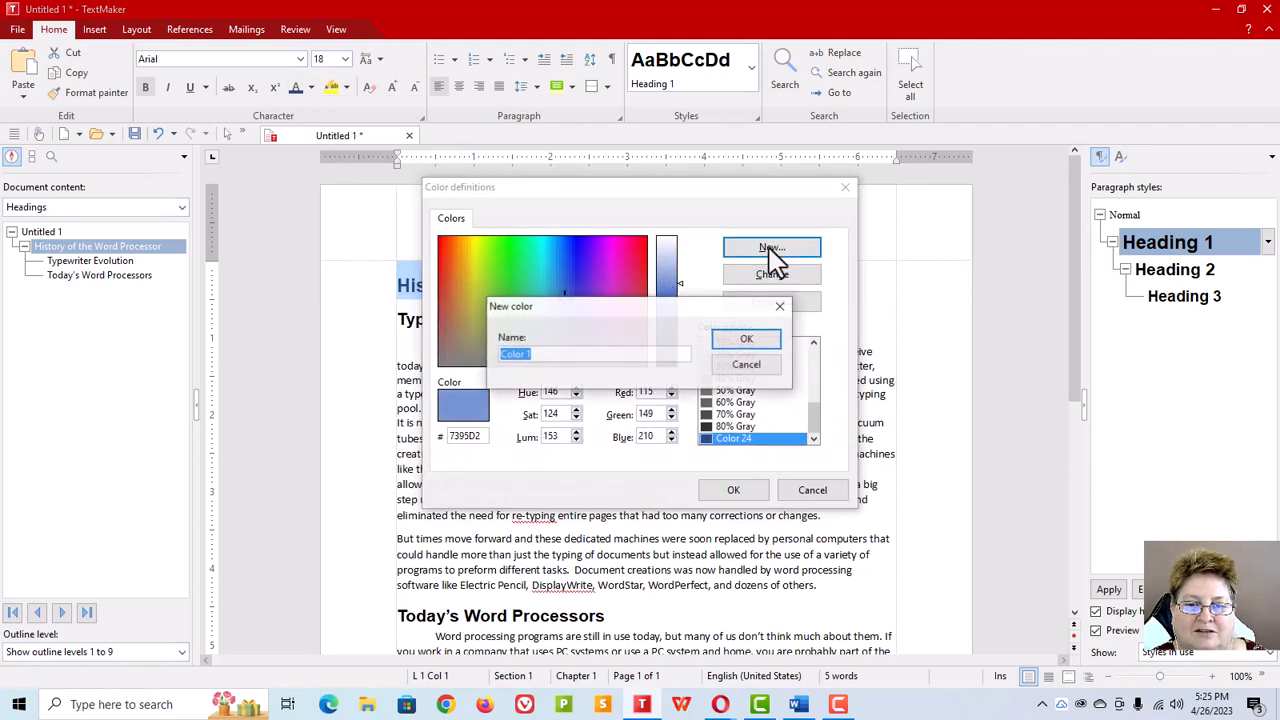
{"action": "left_click", "coordinate": [745, 340]}
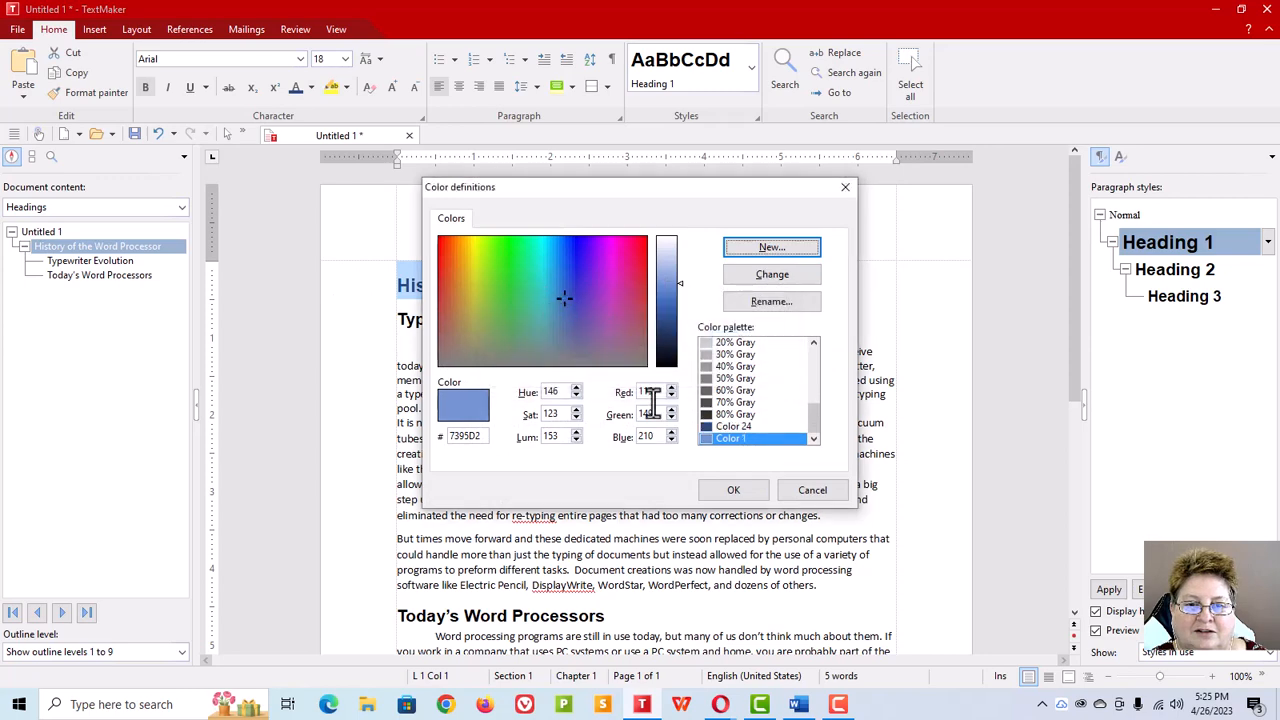
{"action": "left_click", "coordinate": [720, 490]}
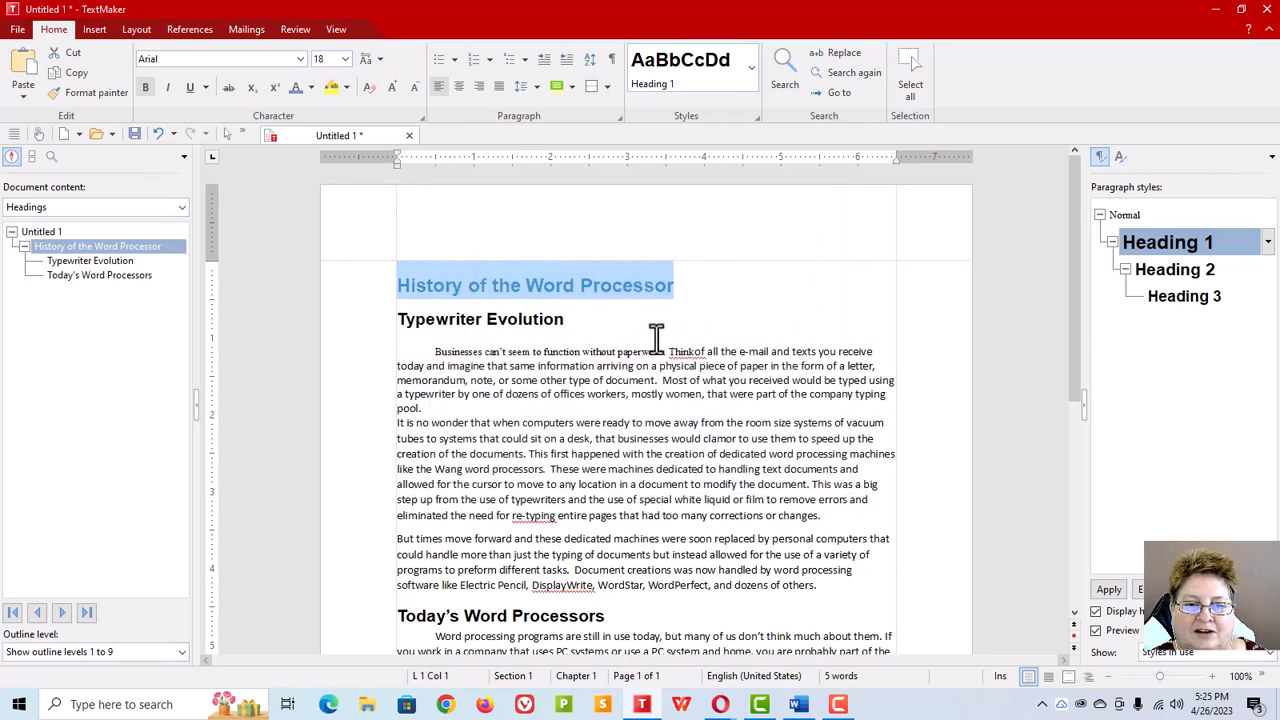
Step: Reselect the title and update the Heading 1 style from the recolored text
{"action": "left_click", "coordinate": [656, 340]}
{"action": "left_click", "coordinate": [571, 285]}
{"action": "left_click_drag", "start_coordinate": [674, 286], "coordinate": [369, 286]}
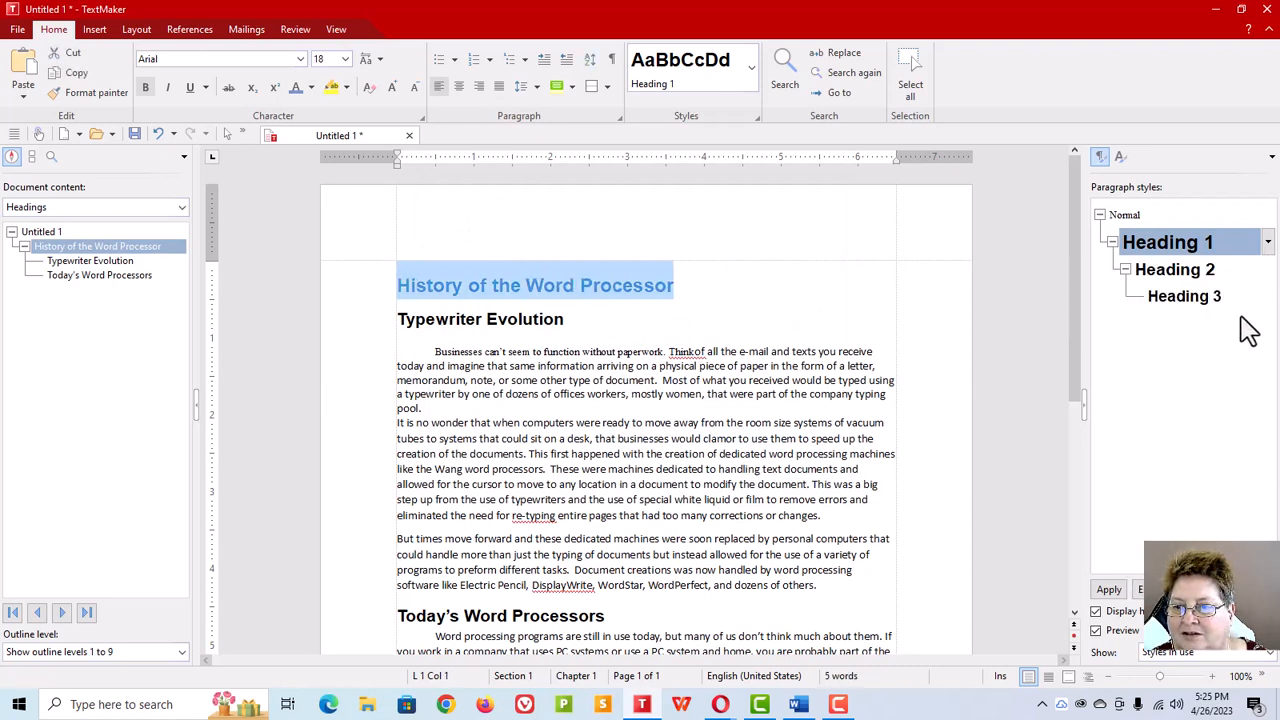
{"action": "left_click", "coordinate": [1267, 243]}
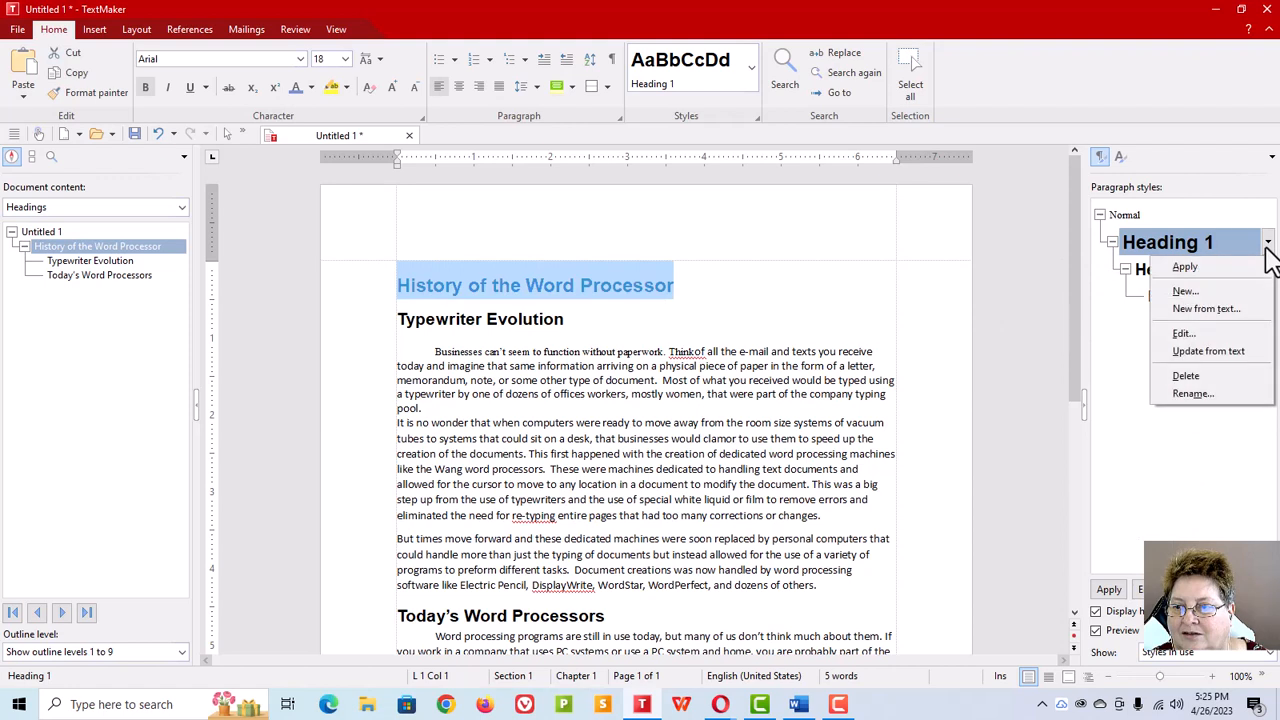
{"action": "left_click", "coordinate": [1220, 354]}
Step: Scroll through the document to review the heading and paragraph formatting
{"action": "left_click", "coordinate": [622, 319]}
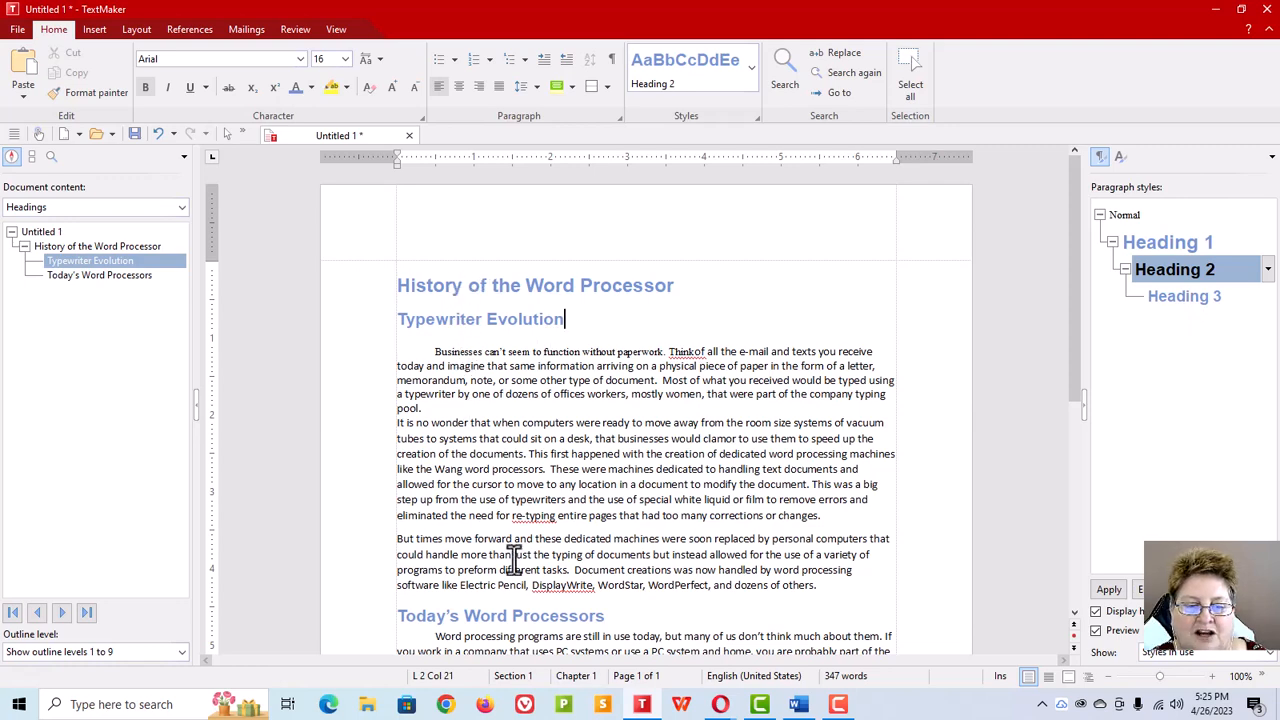
{"action": "scroll", "coordinate": [513, 560], "scroll_direction": "down", "scroll_amount": 2}
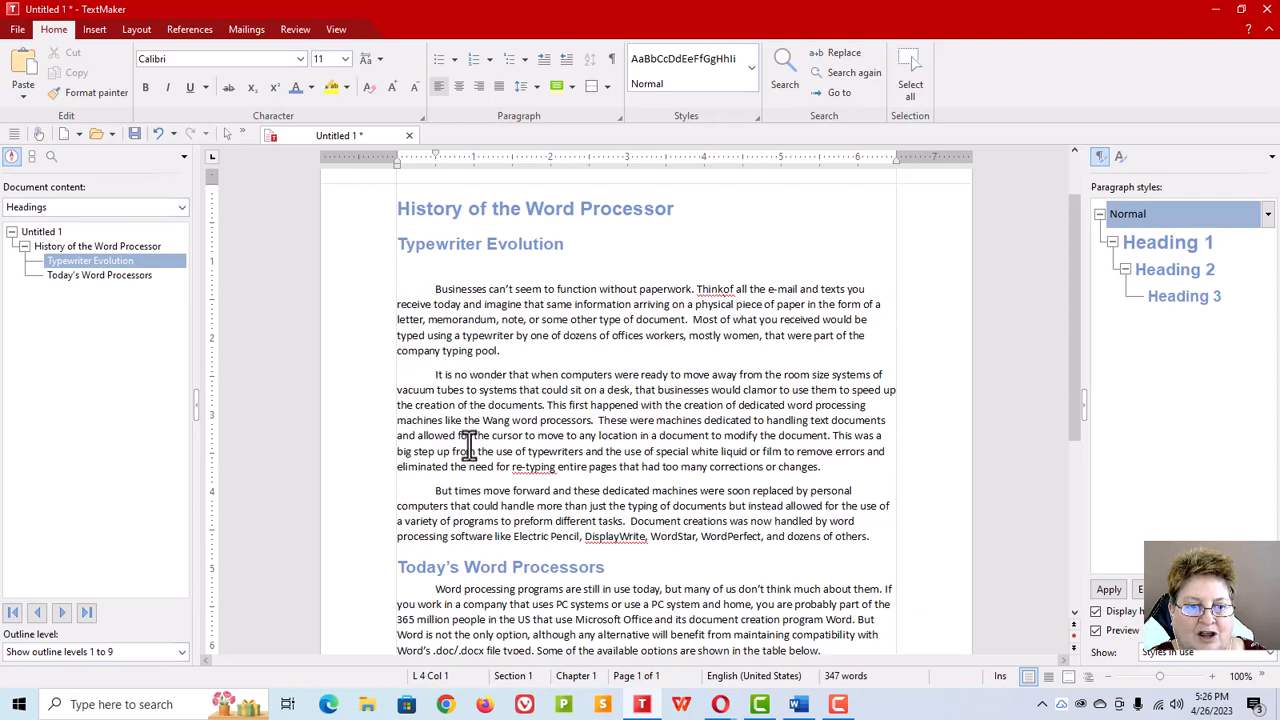
{"action": "scroll", "coordinate": [468, 444], "scroll_direction": "down", "scroll_amount": 2}
{"action": "left_click", "coordinate": [485, 542]}
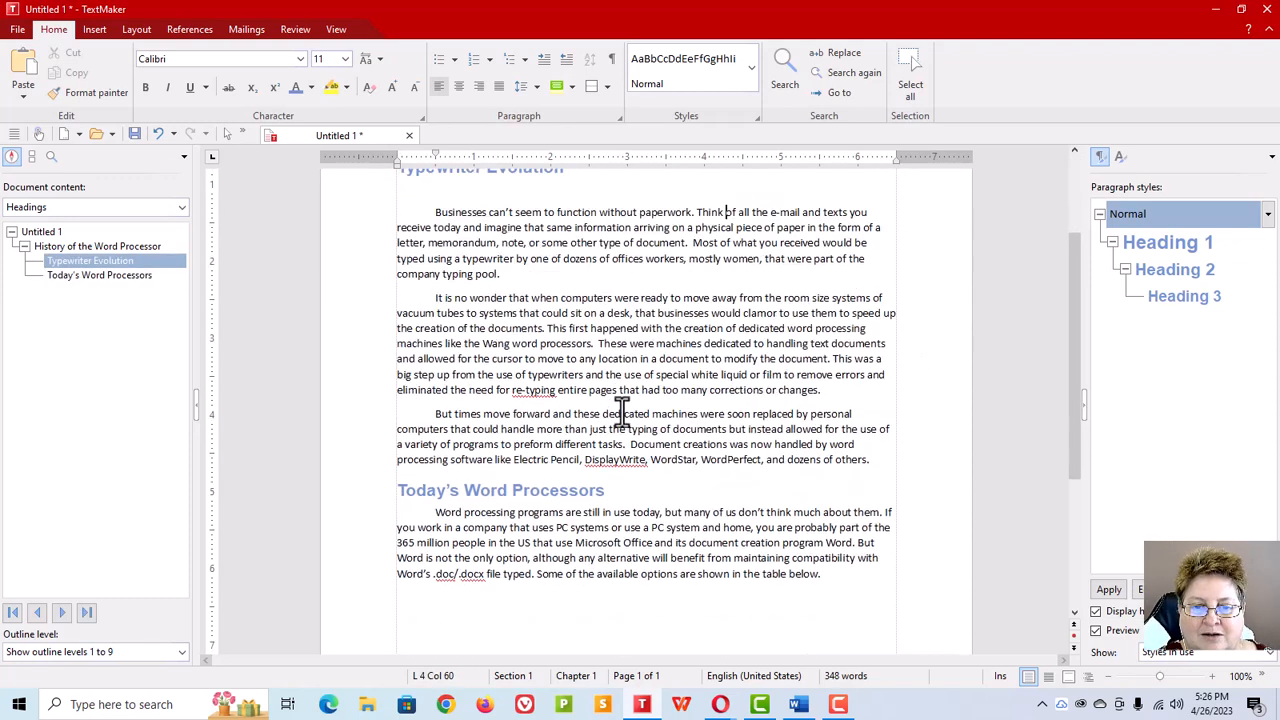
{"action": "scroll", "coordinate": [627, 436], "scroll_direction": "up", "scroll_amount": 3}
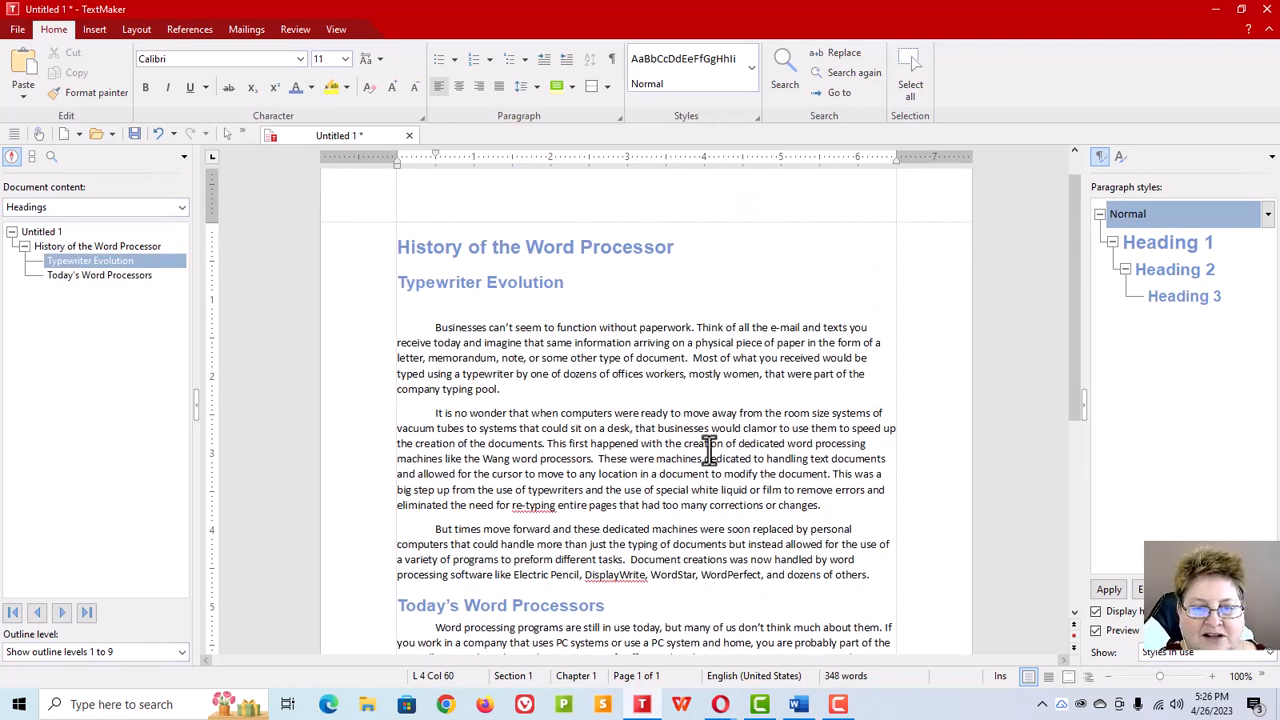
{"action": "scroll", "coordinate": [818, 462], "scroll_direction": "down", "scroll_amount": 2}
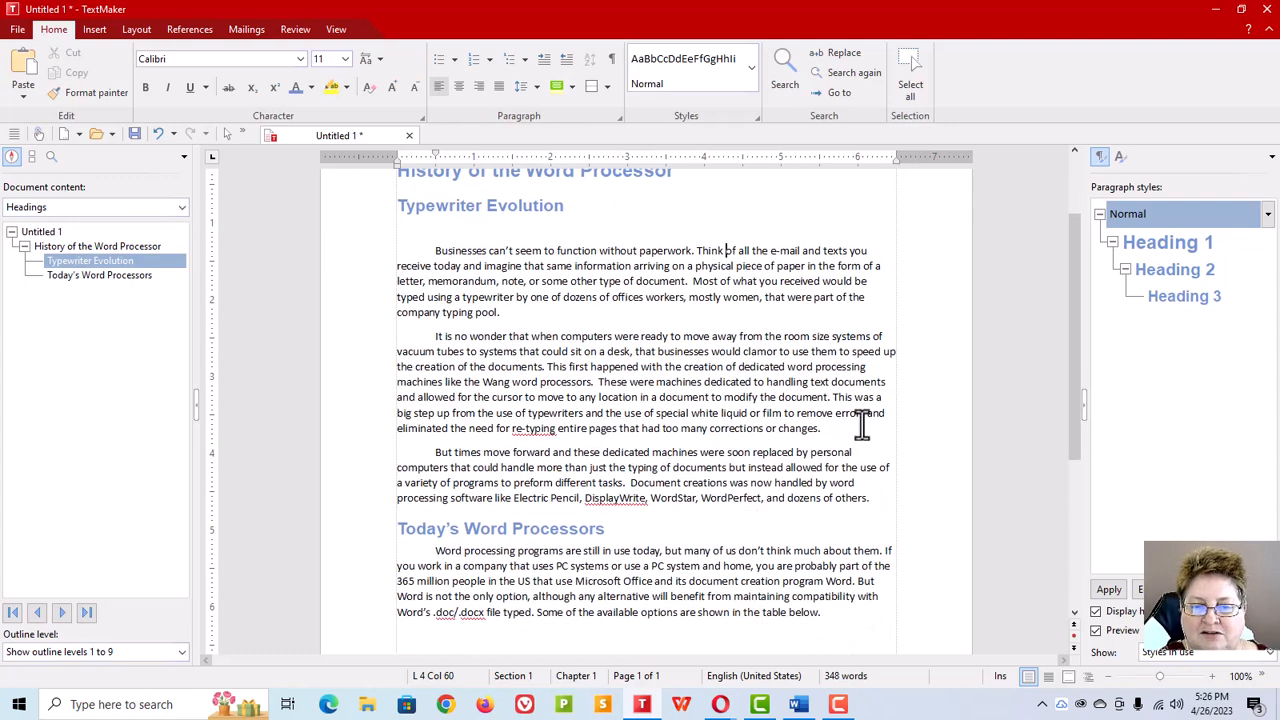
Step: Insert the picture OldWang.jpg from file and shrink it to about 3.15 by 2.19 inches beside the first paragraph
{"action": "left_click", "coordinate": [95, 31]}
{"action": "left_click", "coordinate": [119, 98]}
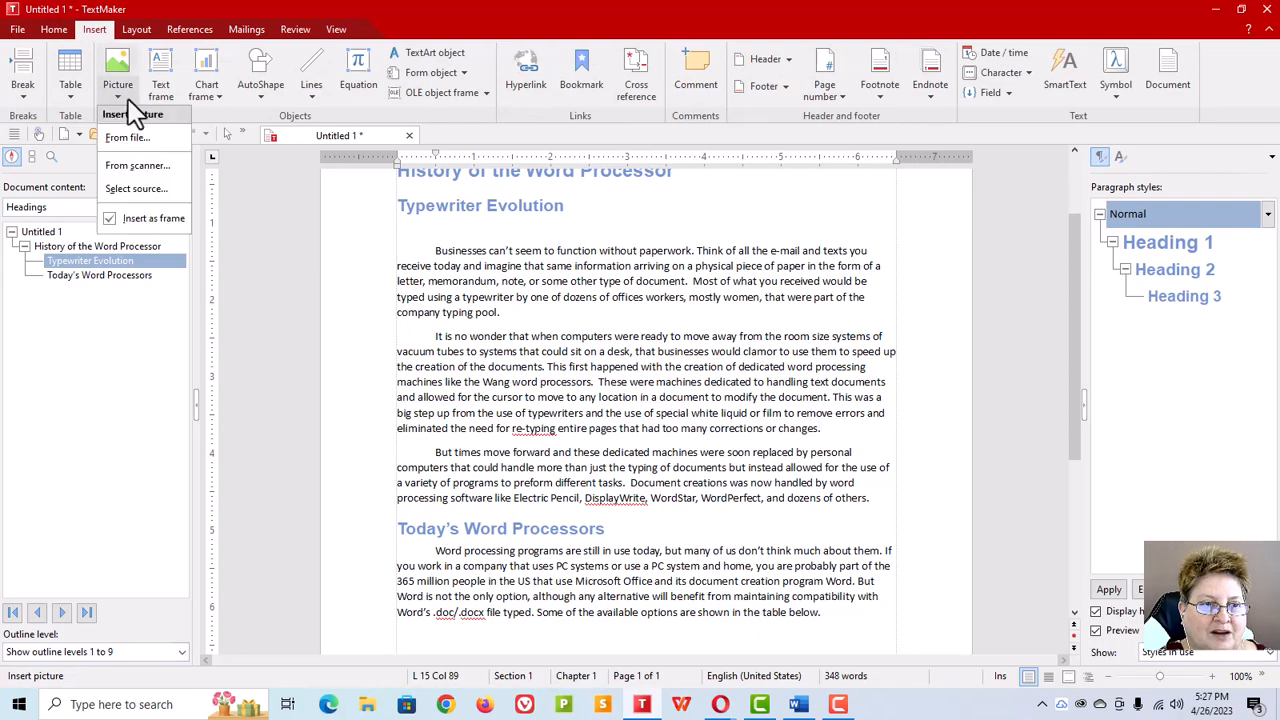
{"action": "left_click", "coordinate": [139, 143]}
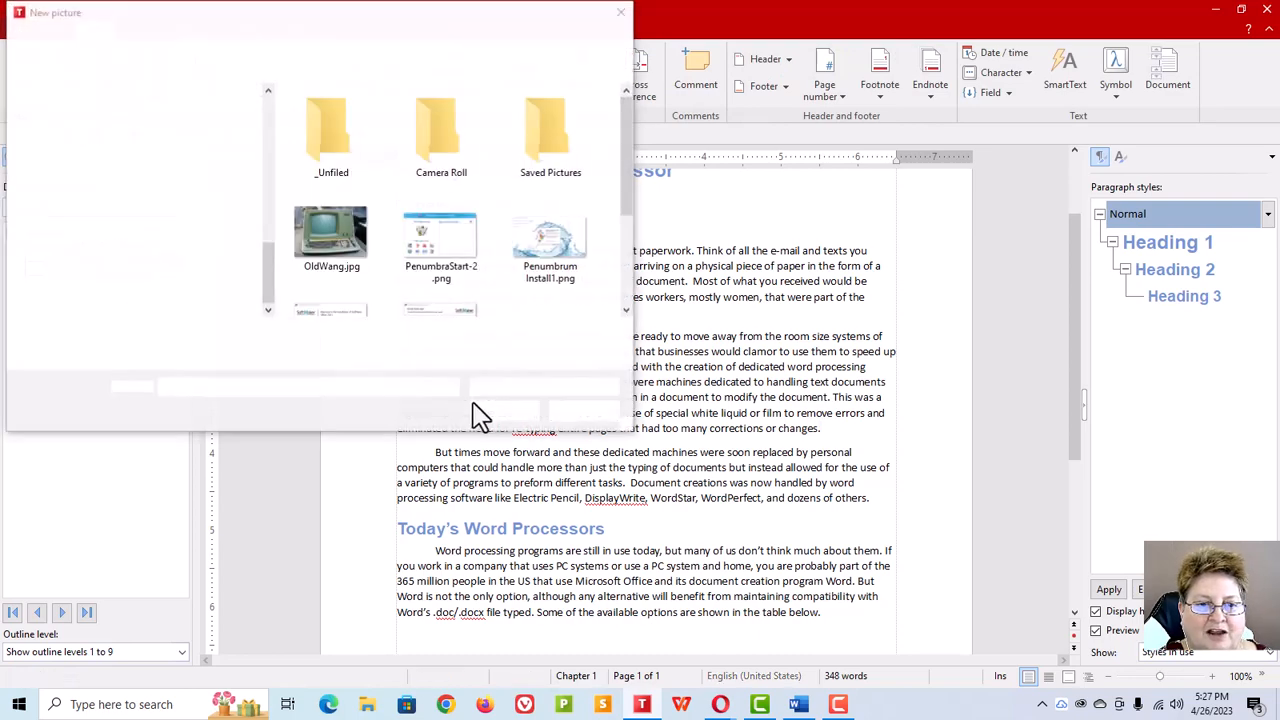
{"action": "left_click", "coordinate": [312, 245]}
{"action": "left_click", "coordinate": [508, 418]}
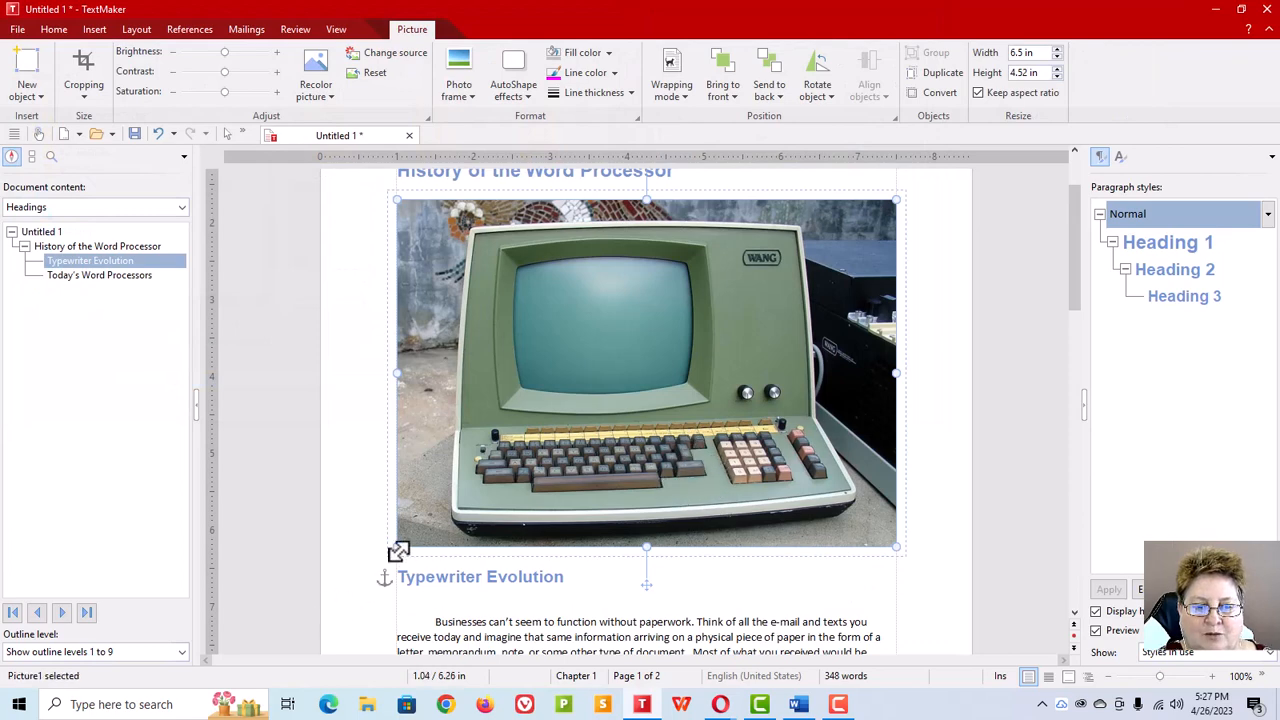
{"action": "left_click_drag", "start_coordinate": [400, 549], "coordinate": [654, 363]}
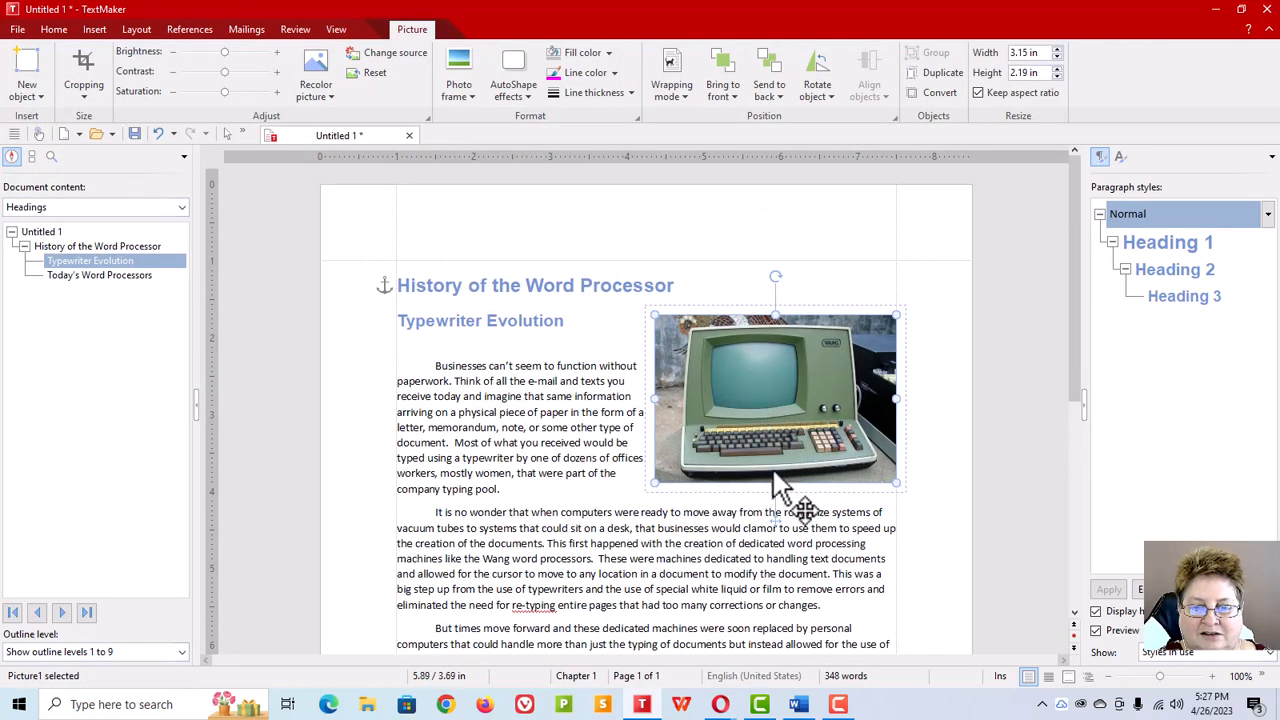
Step: Set the picture's text-wrap contour to Larger side in its object properties
{"action": "right_click", "coordinate": [786, 425]}
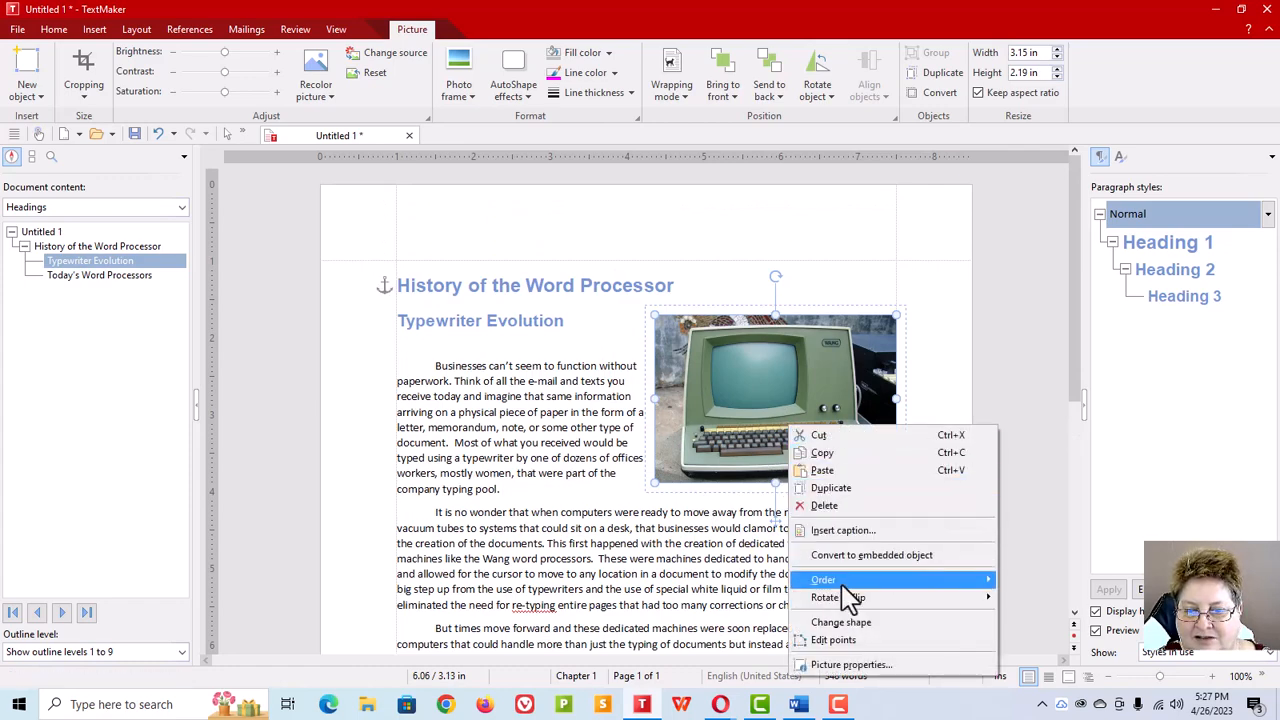
{"action": "left_click", "coordinate": [852, 665]}
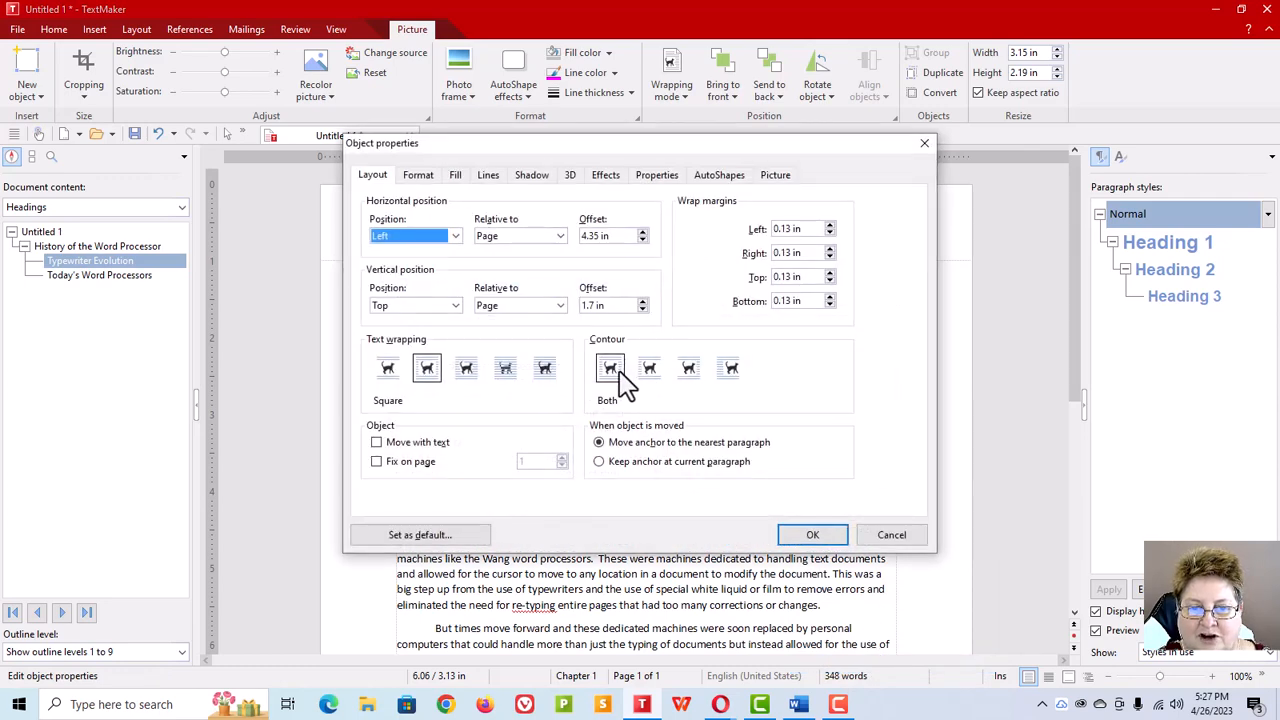
{"action": "left_click", "coordinate": [727, 370]}
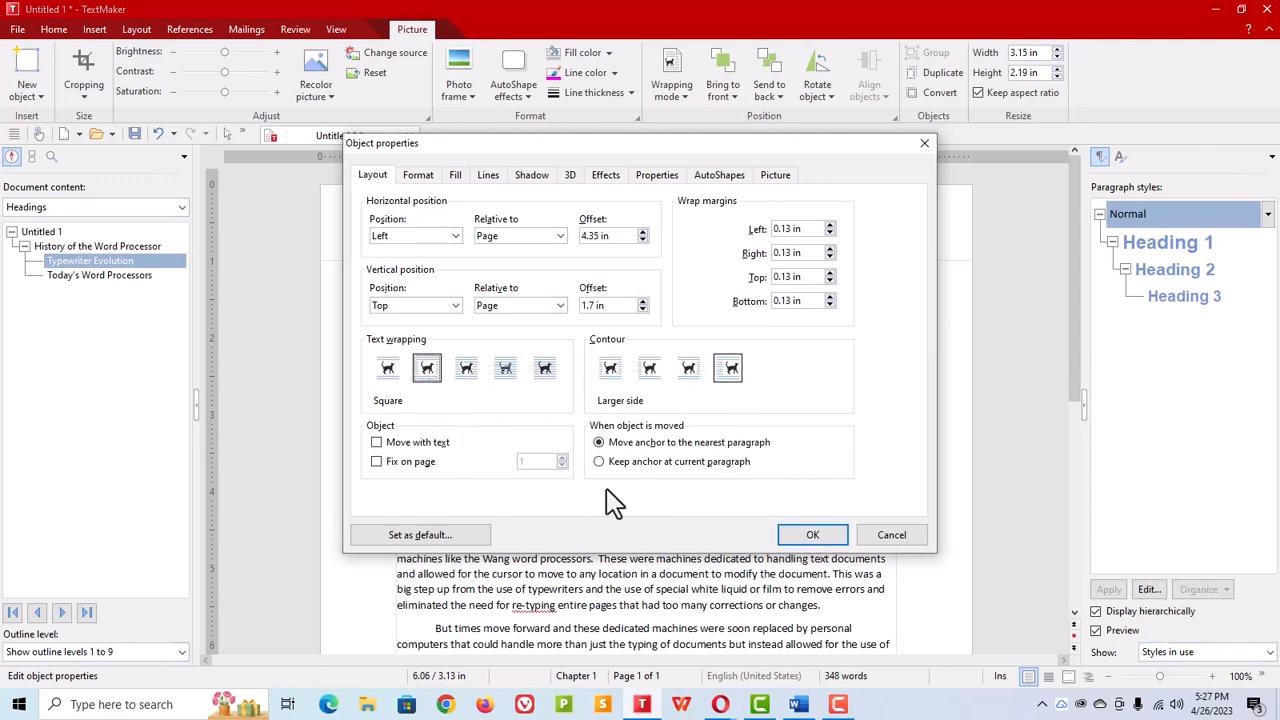
{"action": "left_click", "coordinate": [812, 534]}
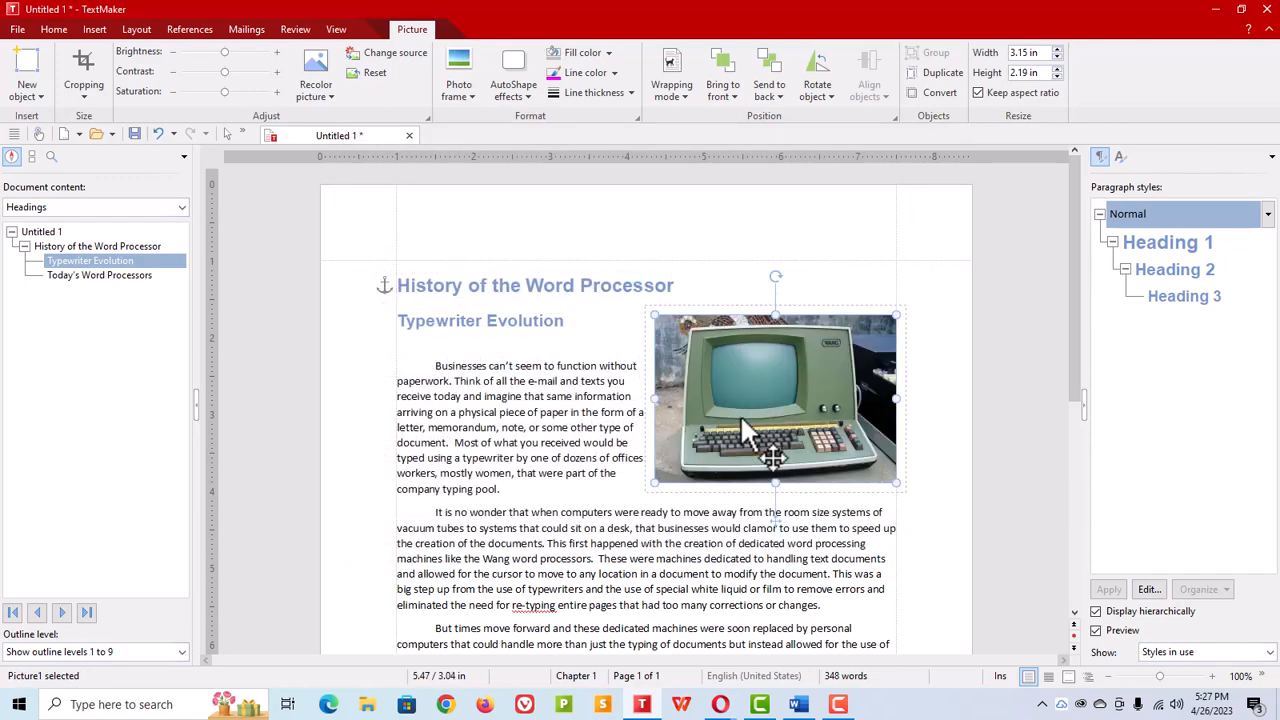
Step: Move the picture beside the second paragraph and resize it to about 2.68 by 1.86 inches
{"action": "left_click_drag", "start_coordinate": [766, 409], "coordinate": [760, 527]}
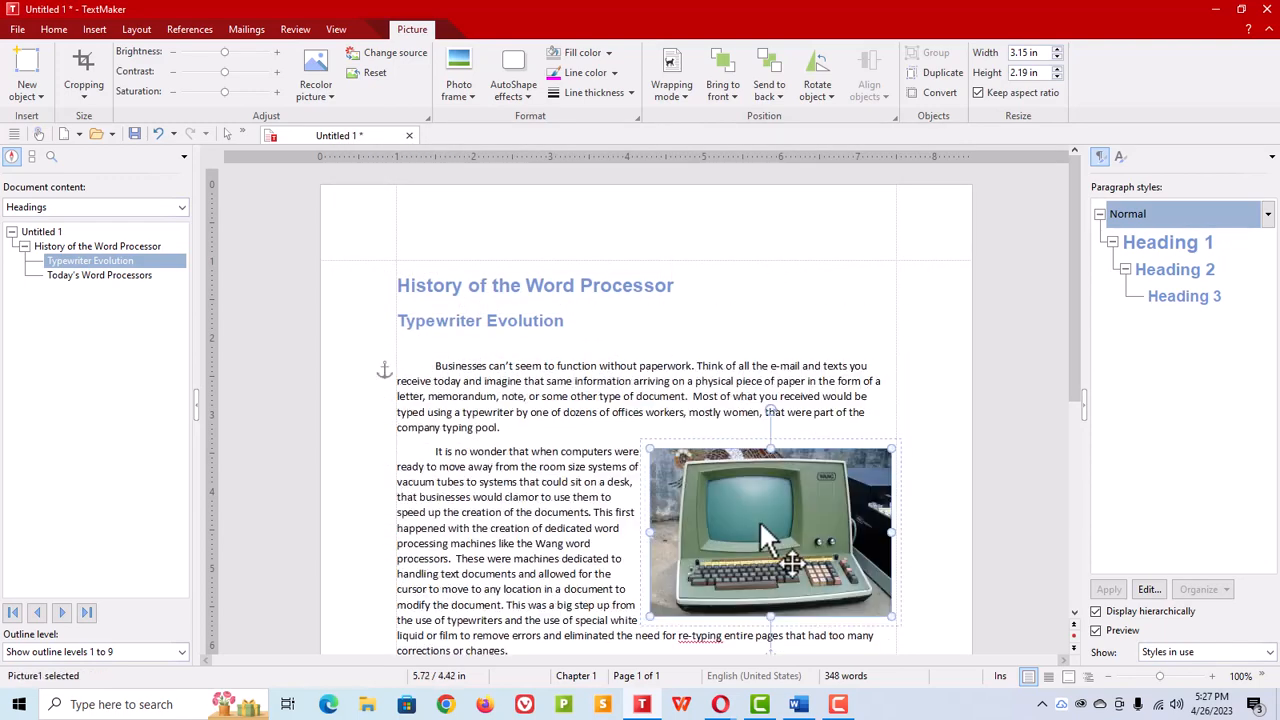
{"action": "left_click_drag", "start_coordinate": [647, 617], "coordinate": [709, 576]}
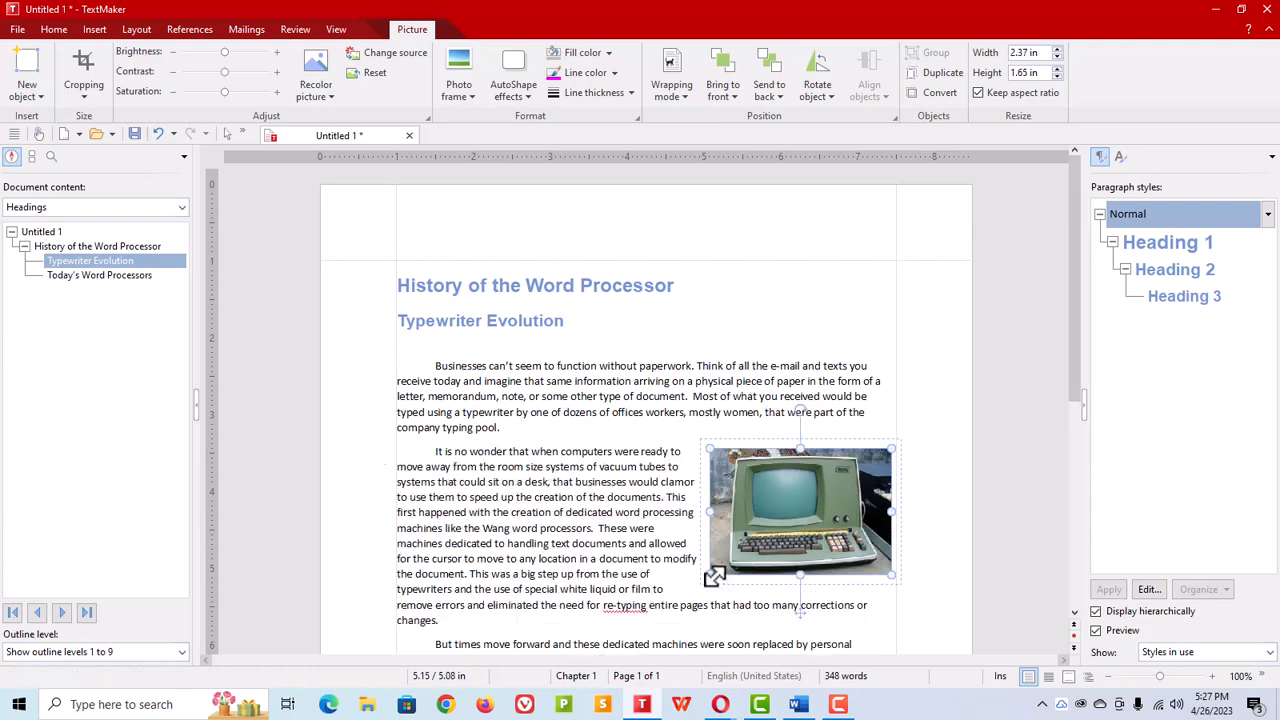
{"action": "left_click_drag", "start_coordinate": [792, 504], "coordinate": [790, 536]}
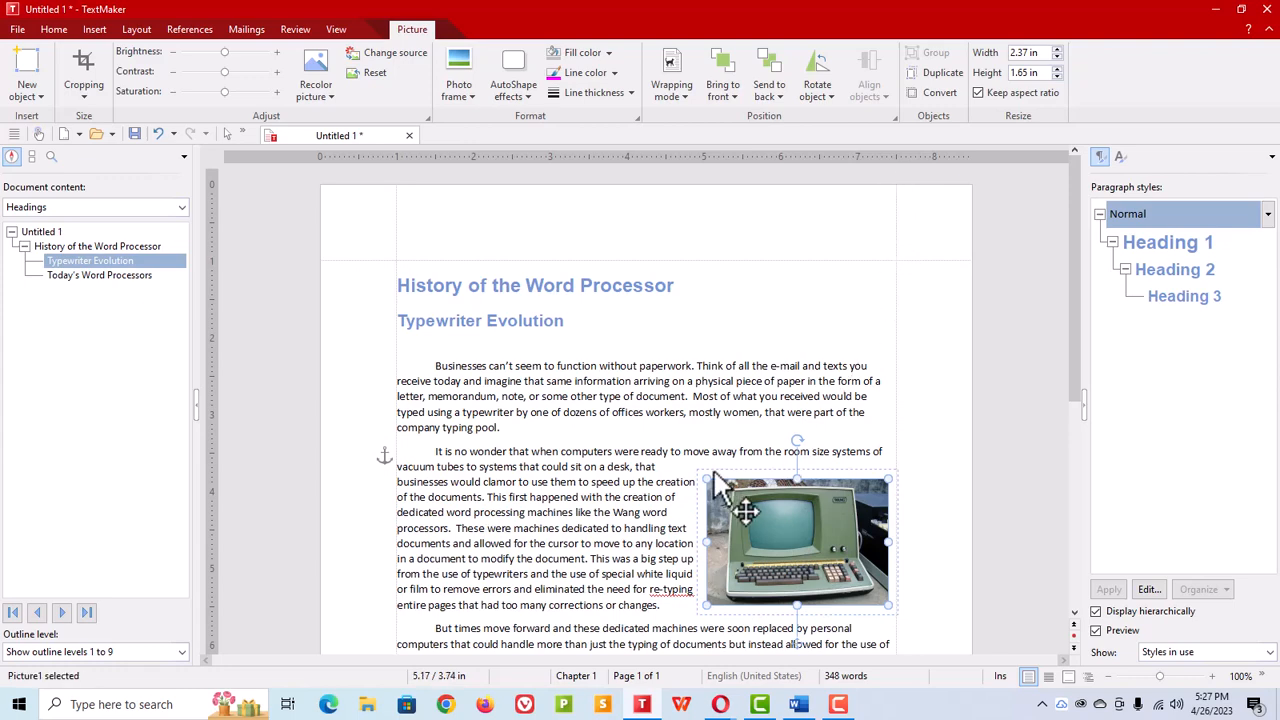
{"action": "left_click_drag", "start_coordinate": [707, 481], "coordinate": [694, 458]}
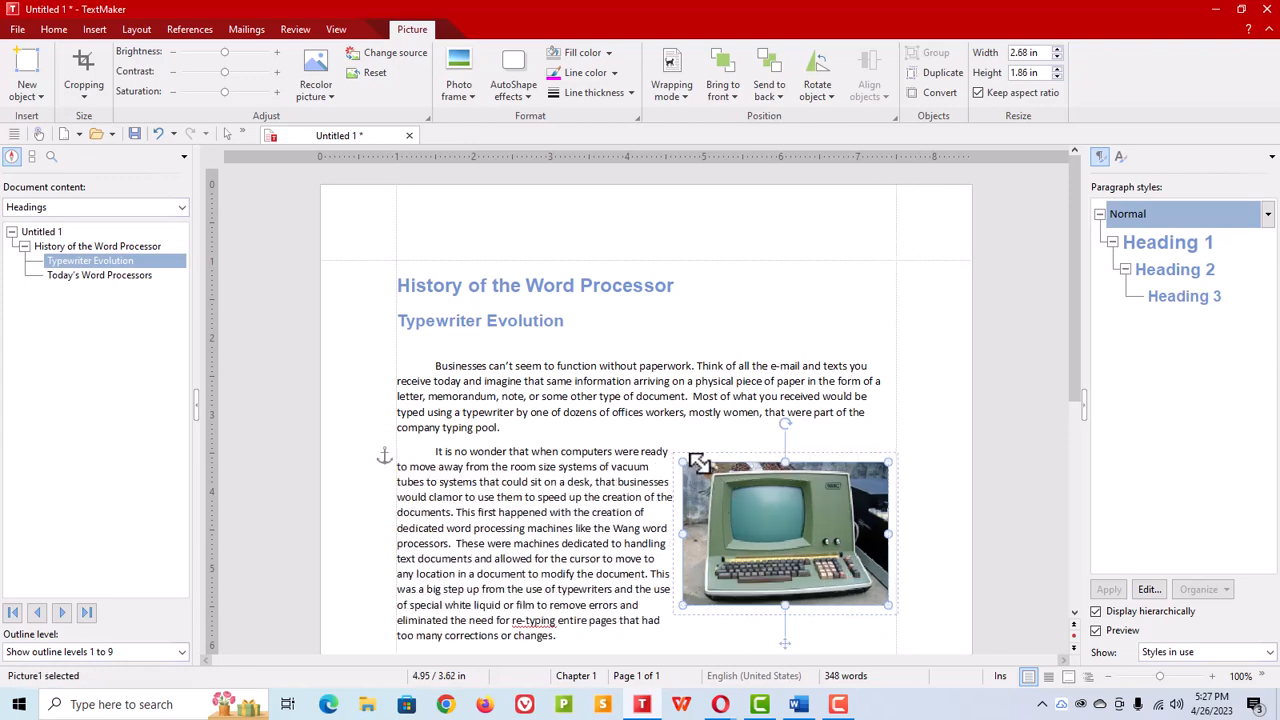
Step: Insert a Figure caption below the picture reading "Figure 1: WANG system"
{"action": "right_click", "coordinate": [755, 535]}
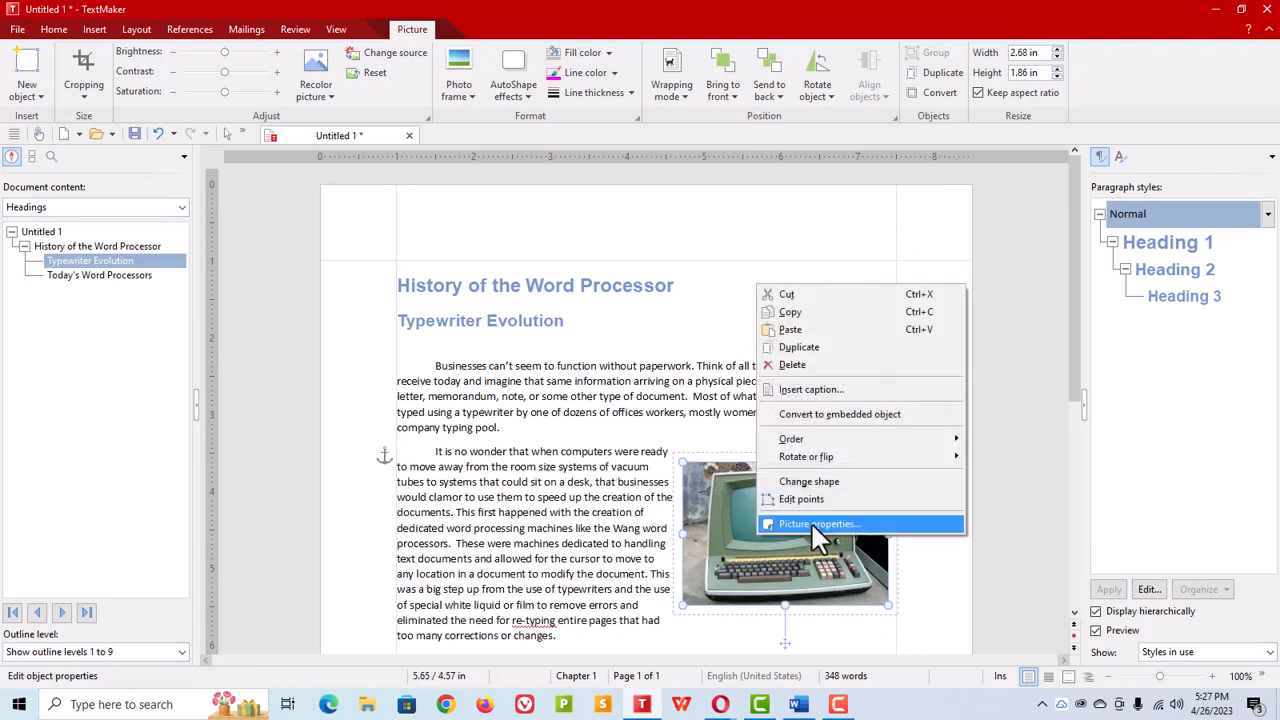
{"action": "left_click", "coordinate": [800, 390]}
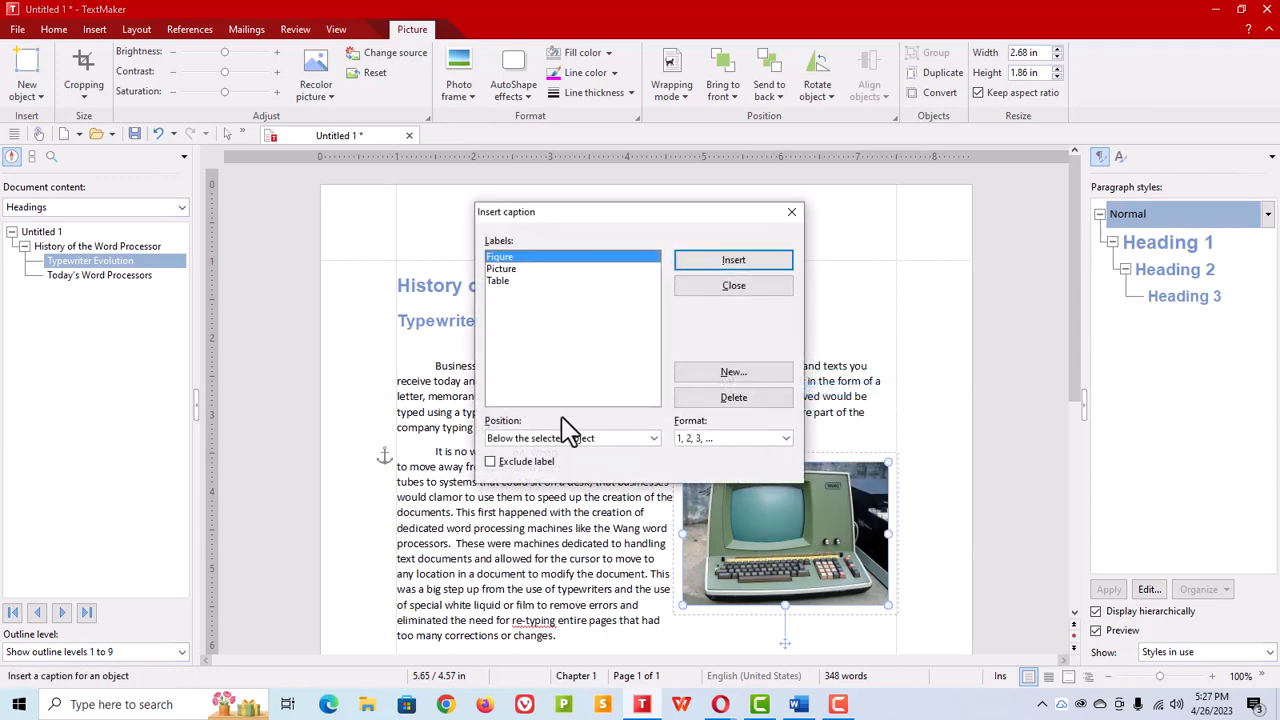
{"action": "left_click", "coordinate": [712, 264]}
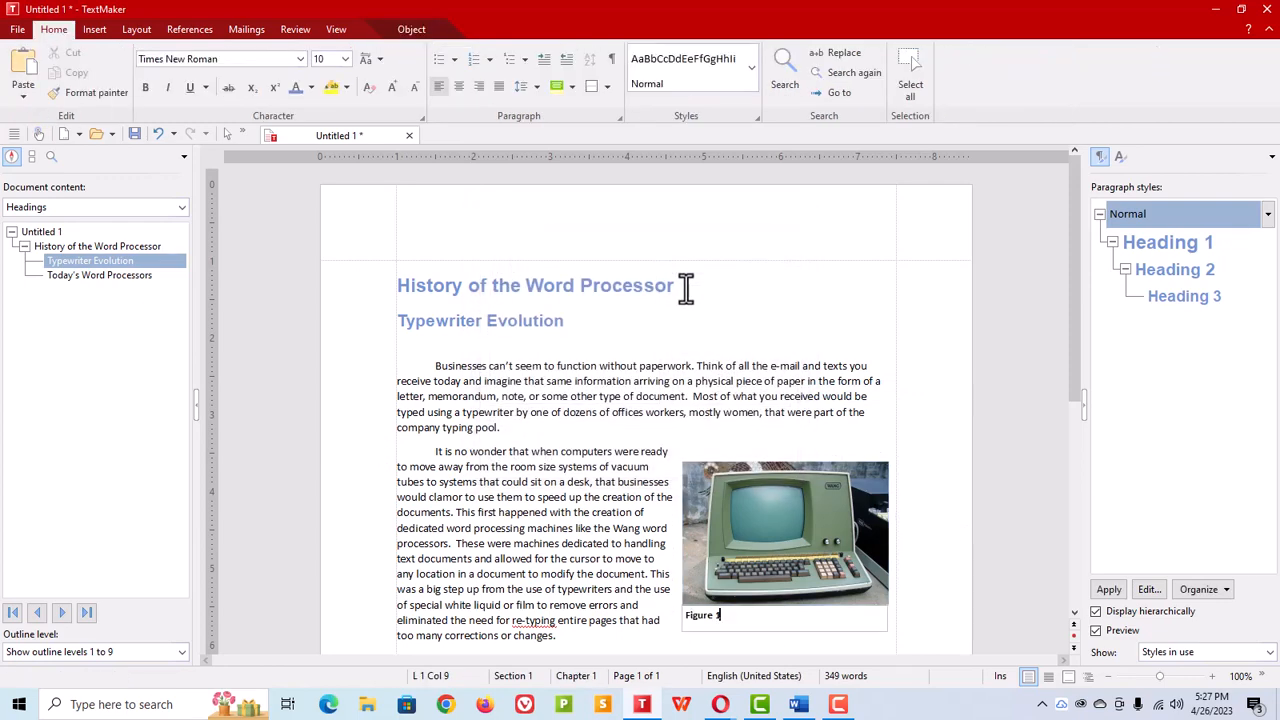
{"action": "left_click", "coordinate": [724, 616]}
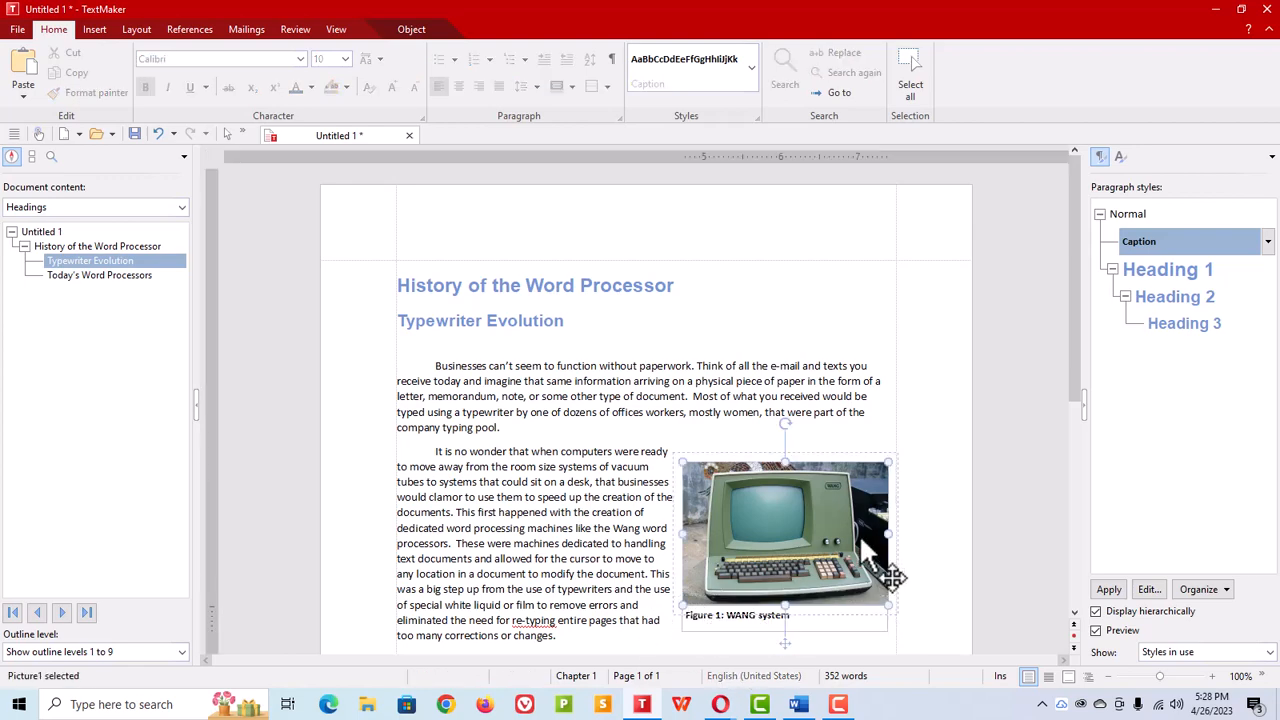
{"action": "left_click", "coordinate": [705, 640]}
Step: Insert a three-column table after the last paragraph with rows Package/By/OS, Textmaker/SoftMaker/Windows and Docs/Google/Browser
{"action": "scroll", "coordinate": [605, 572], "scroll_direction": "down", "scroll_amount": 5}
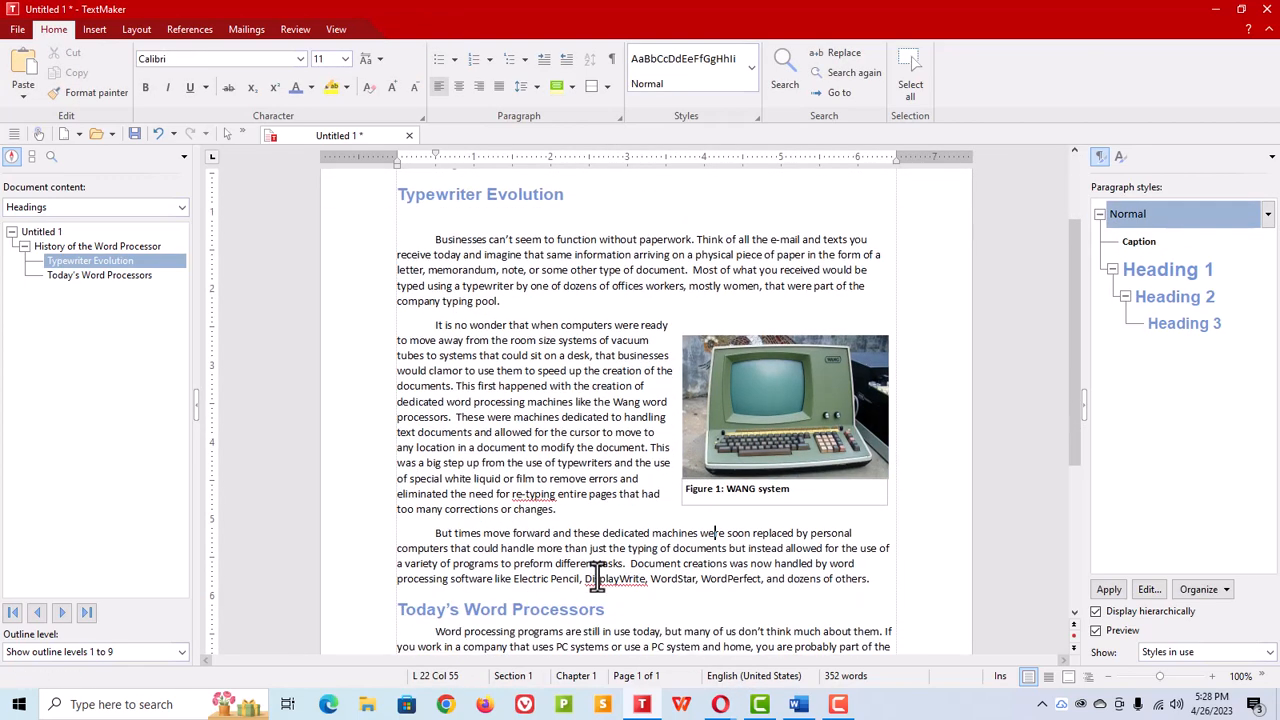
{"action": "left_click", "coordinate": [419, 585]}
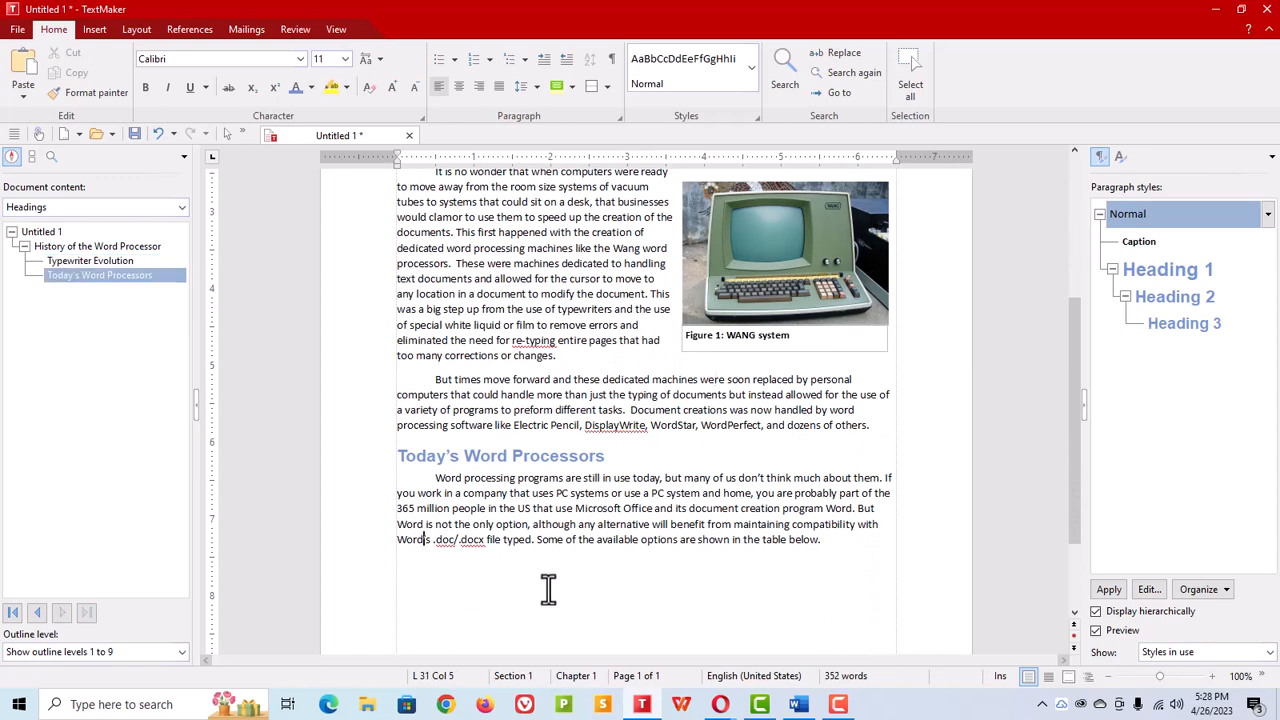
{"action": "left_click", "coordinate": [443, 566]}
{"action": "left_click", "coordinate": [94, 30]}
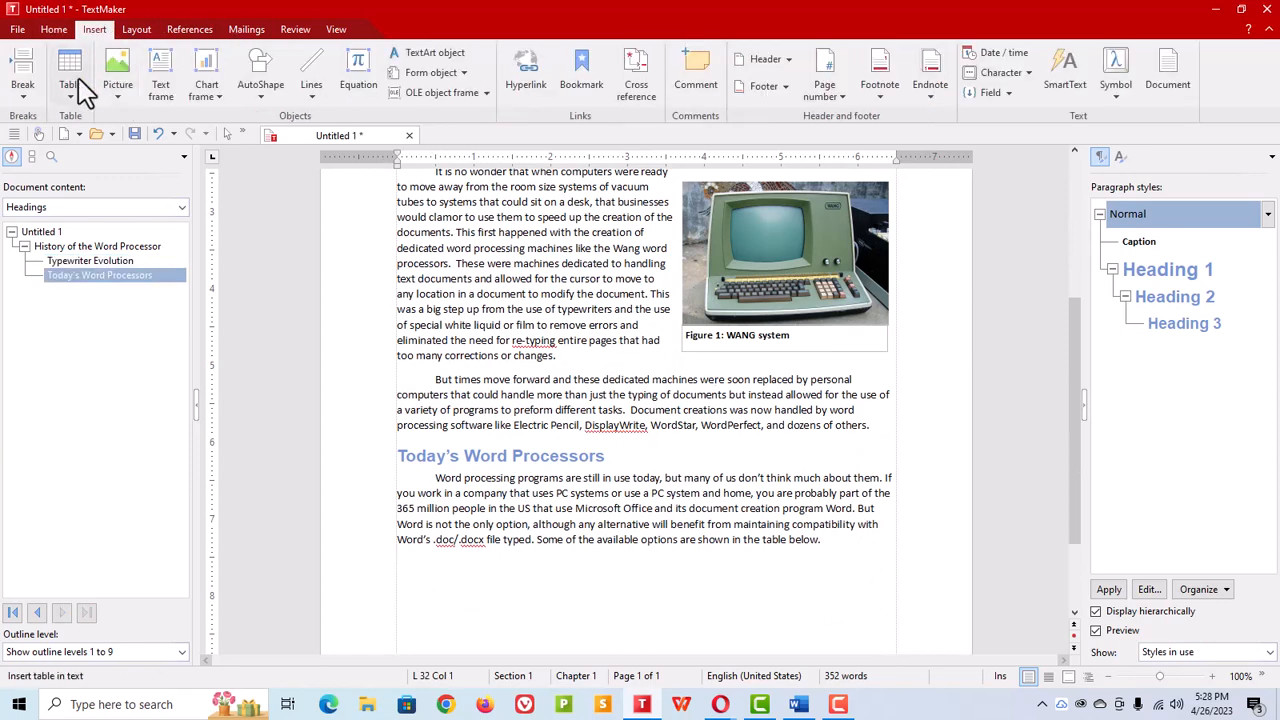
{"action": "left_click", "coordinate": [70, 92]}
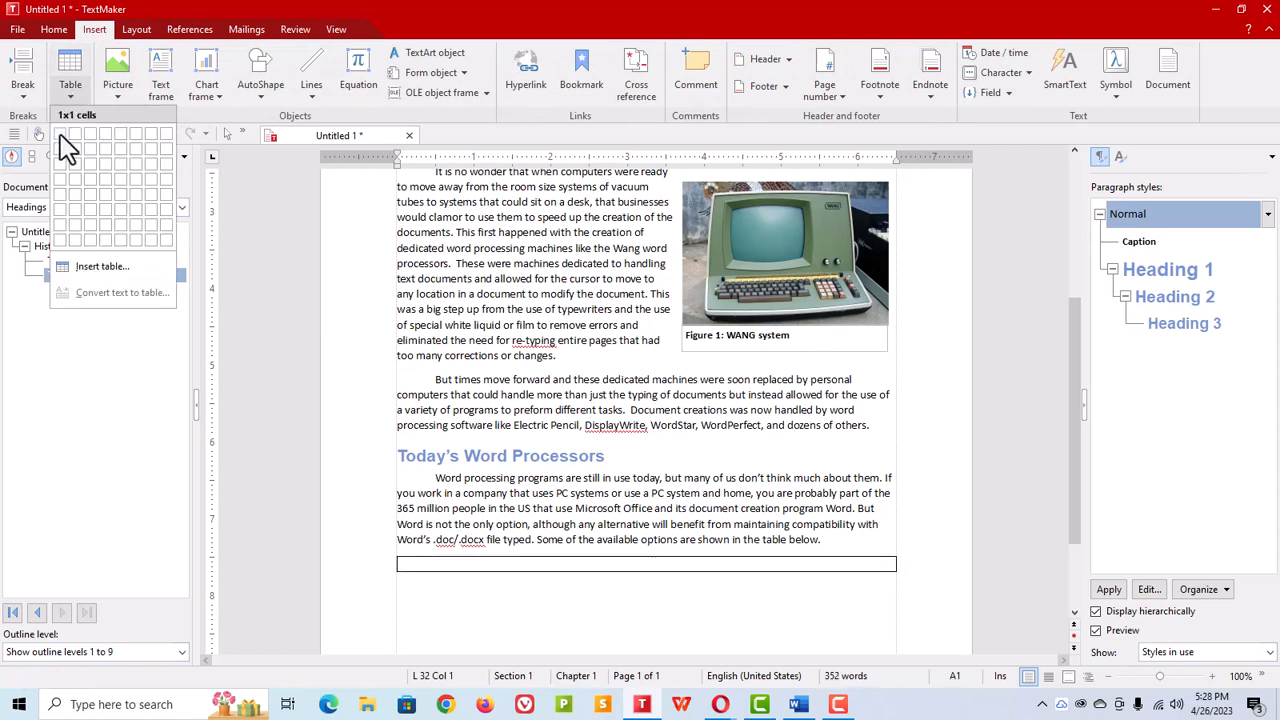
{"action": "left_click", "coordinate": [92, 180]}
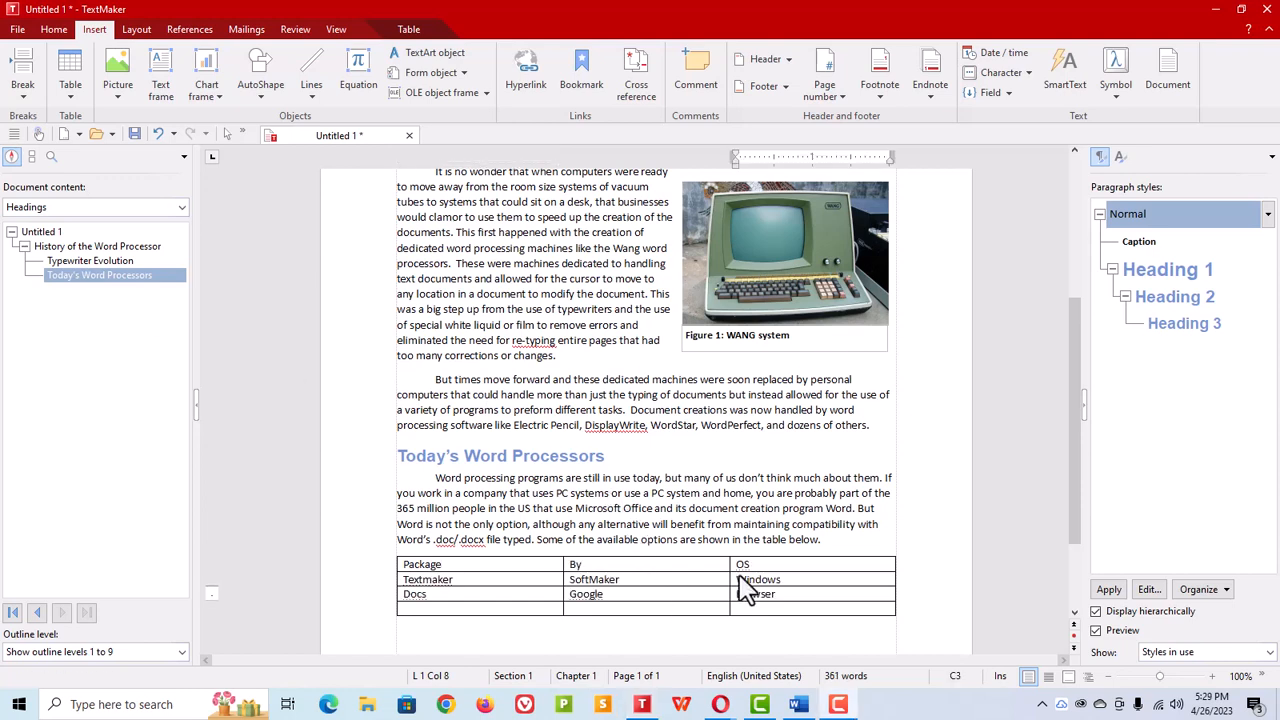
Step: Apply the Grid Table 4 - Accent 1 table style to the table
{"action": "left_click", "coordinate": [447, 566]}
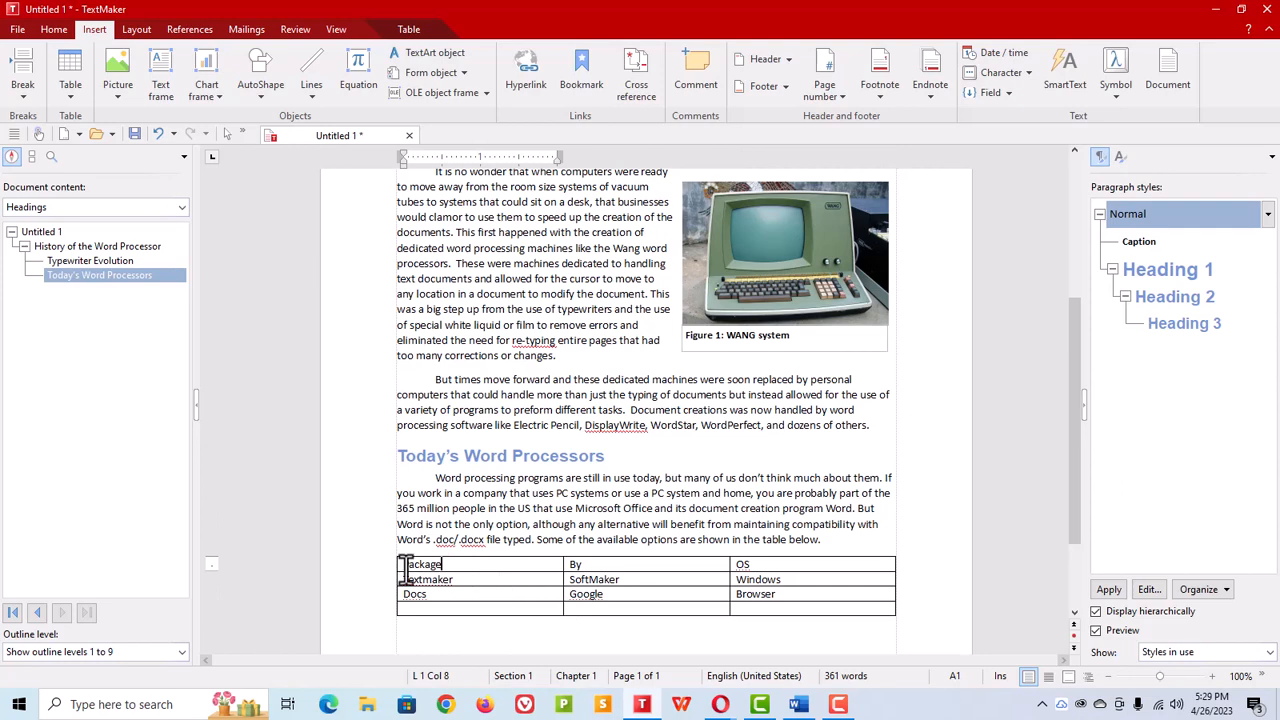
{"action": "left_click", "coordinate": [418, 30]}
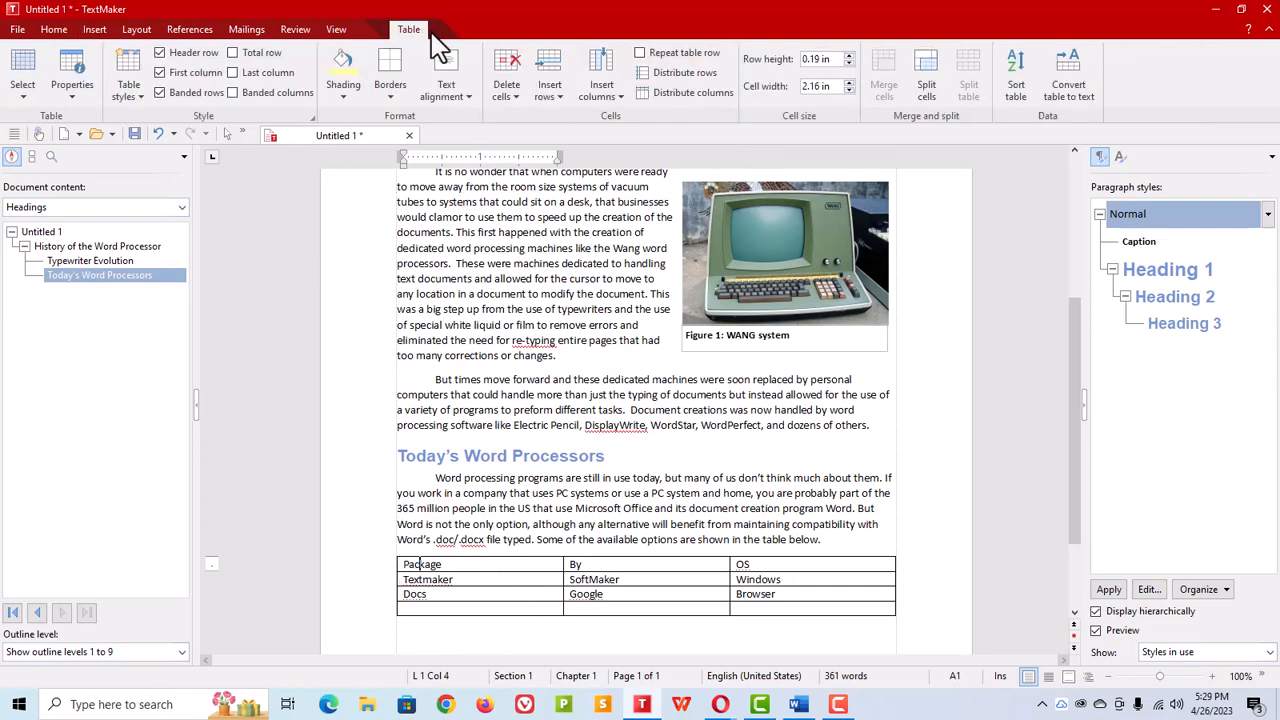
{"action": "left_click", "coordinate": [138, 100]}
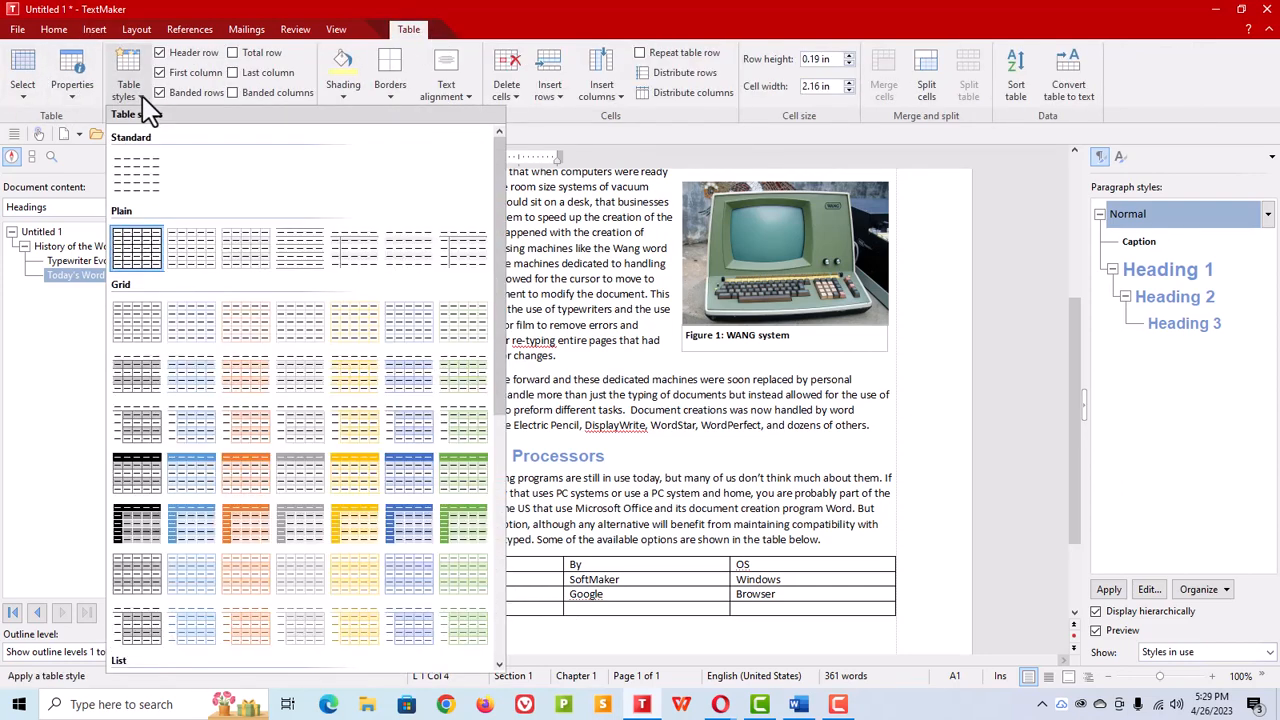
{"action": "left_click", "coordinate": [200, 482]}
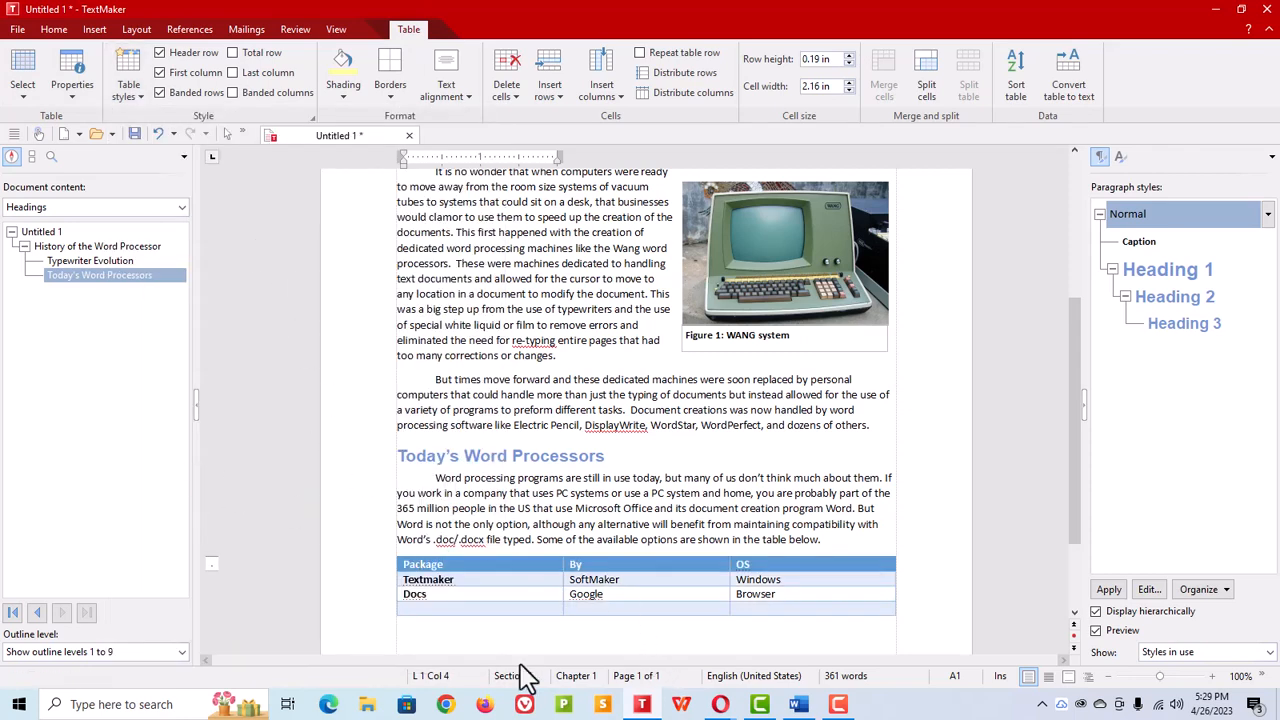
Step: Add a header by pasting "Word Processor Test Document | xxx words" and right-align it
{"action": "left_click", "coordinate": [575, 630]}
{"action": "scroll", "coordinate": [642, 587], "scroll_direction": "down", "scroll_amount": 3}
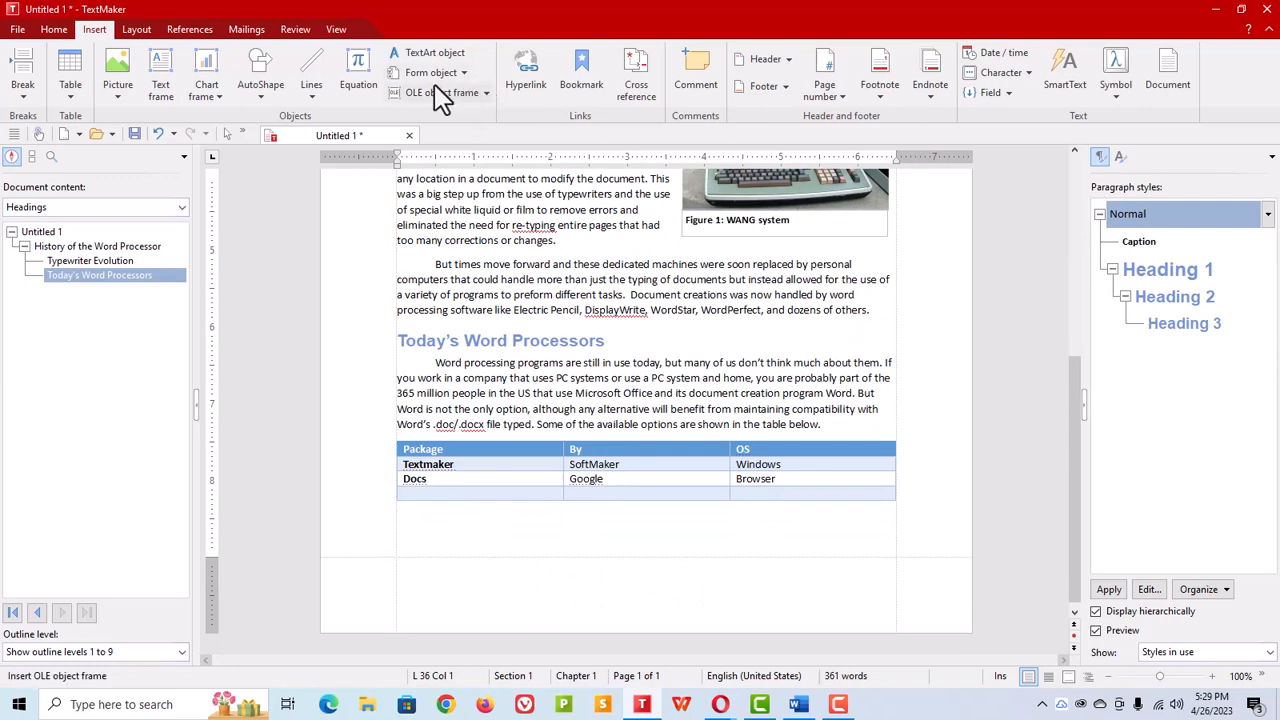
{"action": "scroll", "coordinate": [526, 255], "scroll_direction": "up", "scroll_amount": 6}
{"action": "scroll", "coordinate": [526, 263], "scroll_direction": "up", "scroll_amount": 4}
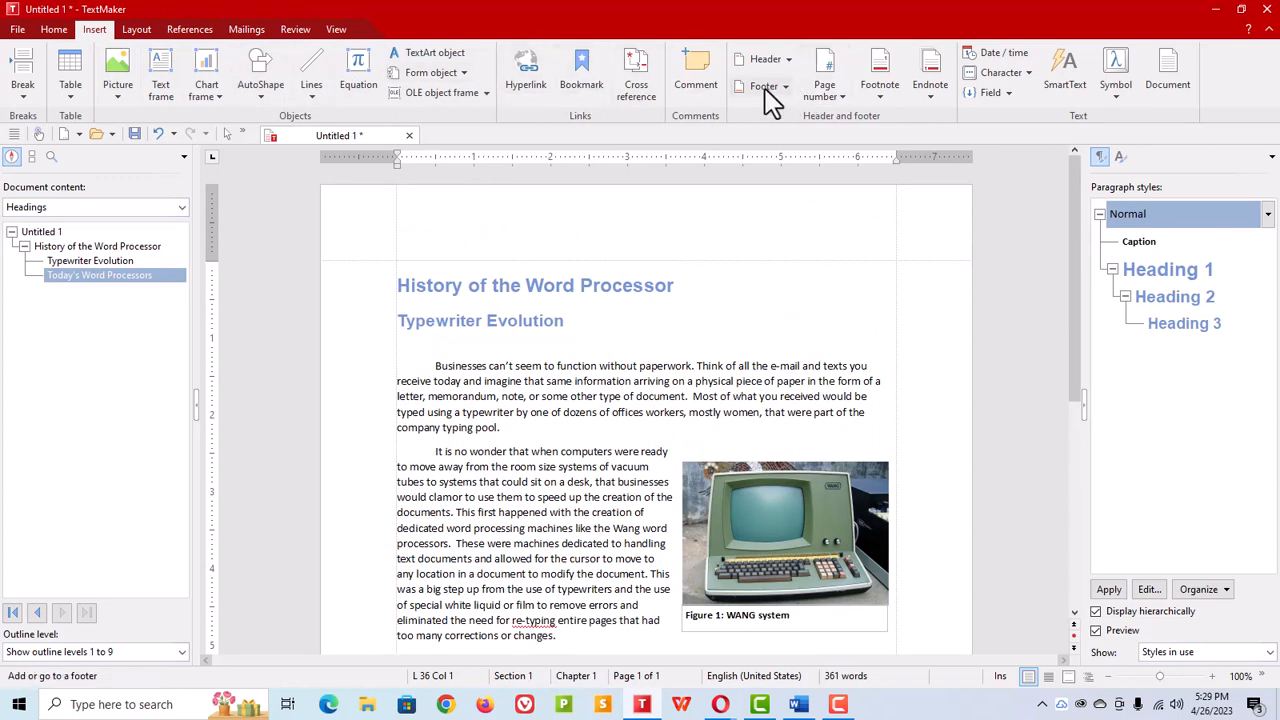
{"action": "left_click", "coordinate": [765, 58]}
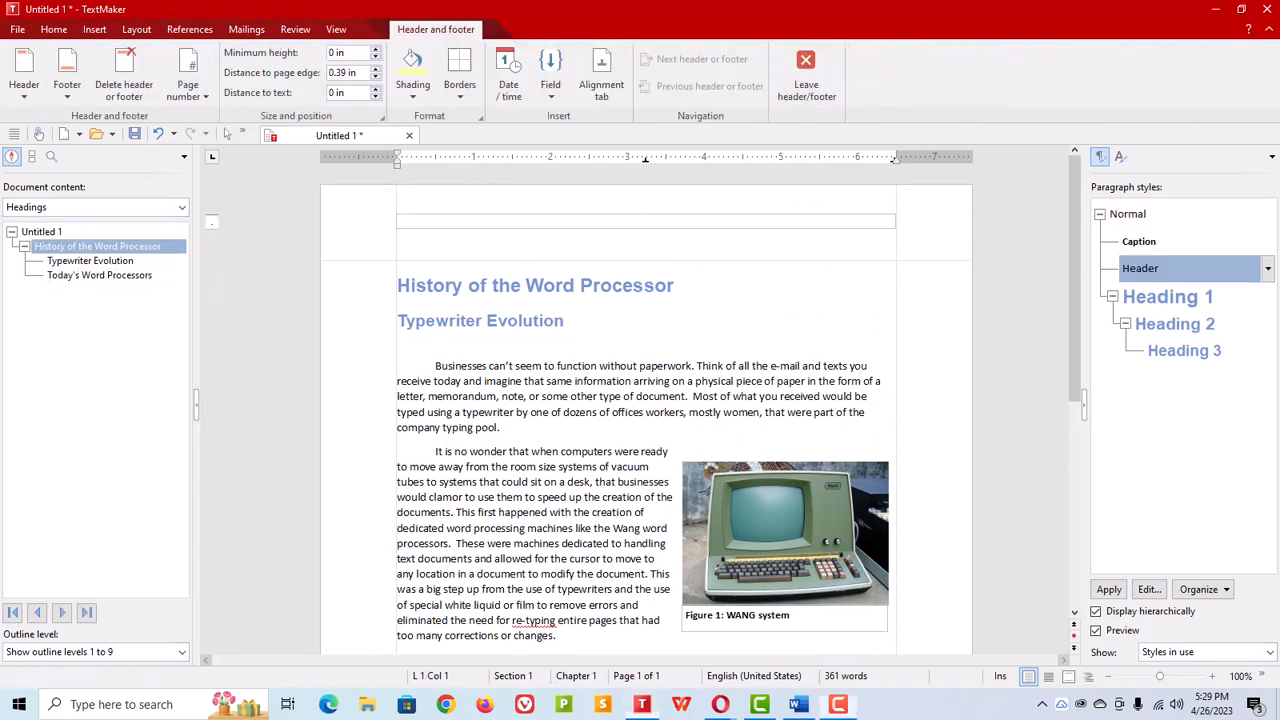
{"action": "type", "text": "Word Processor Test Document| xxx words"}
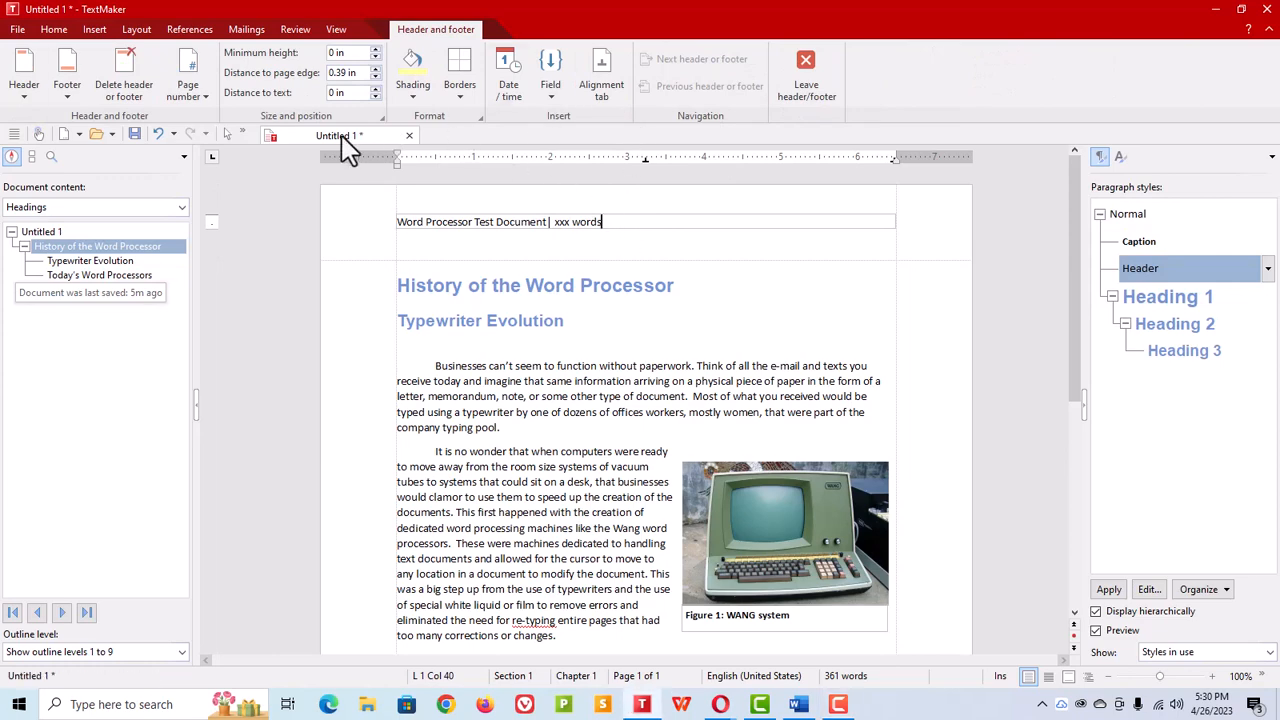
{"action": "left_click", "coordinate": [54, 29]}
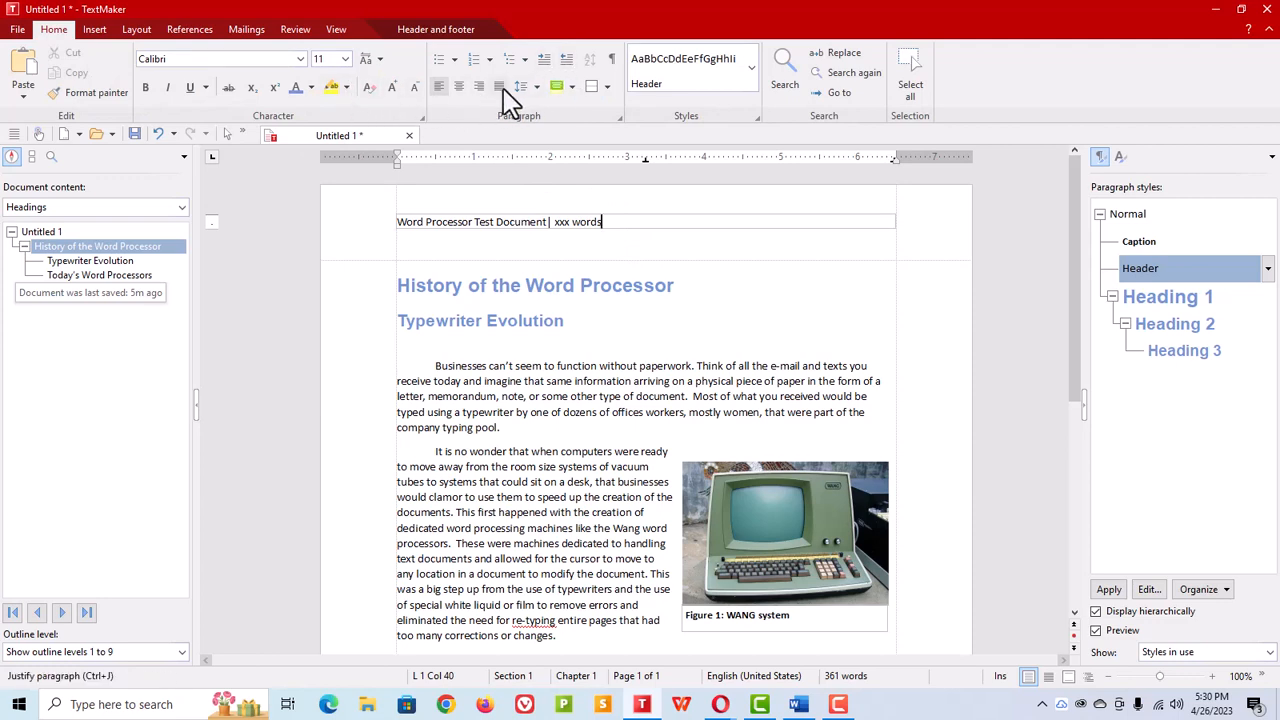
{"action": "left_click", "coordinate": [480, 87]}
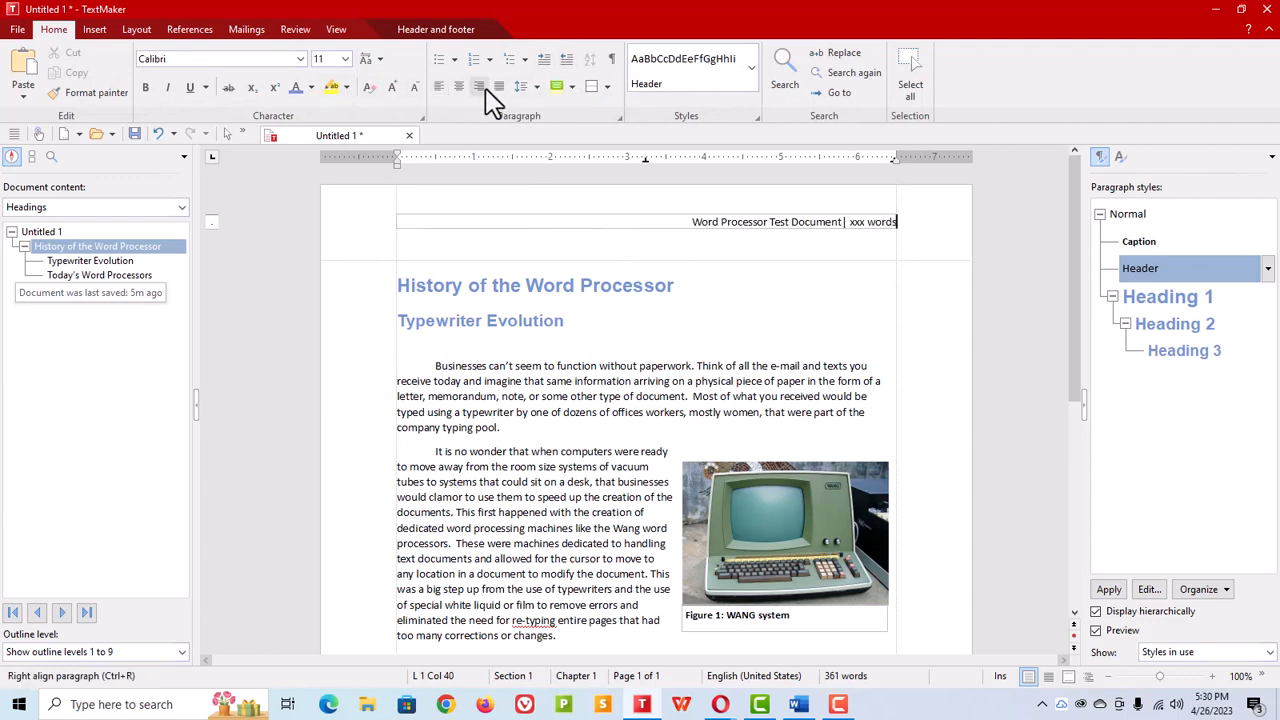
{"action": "double_click", "coordinate": [855, 221]}
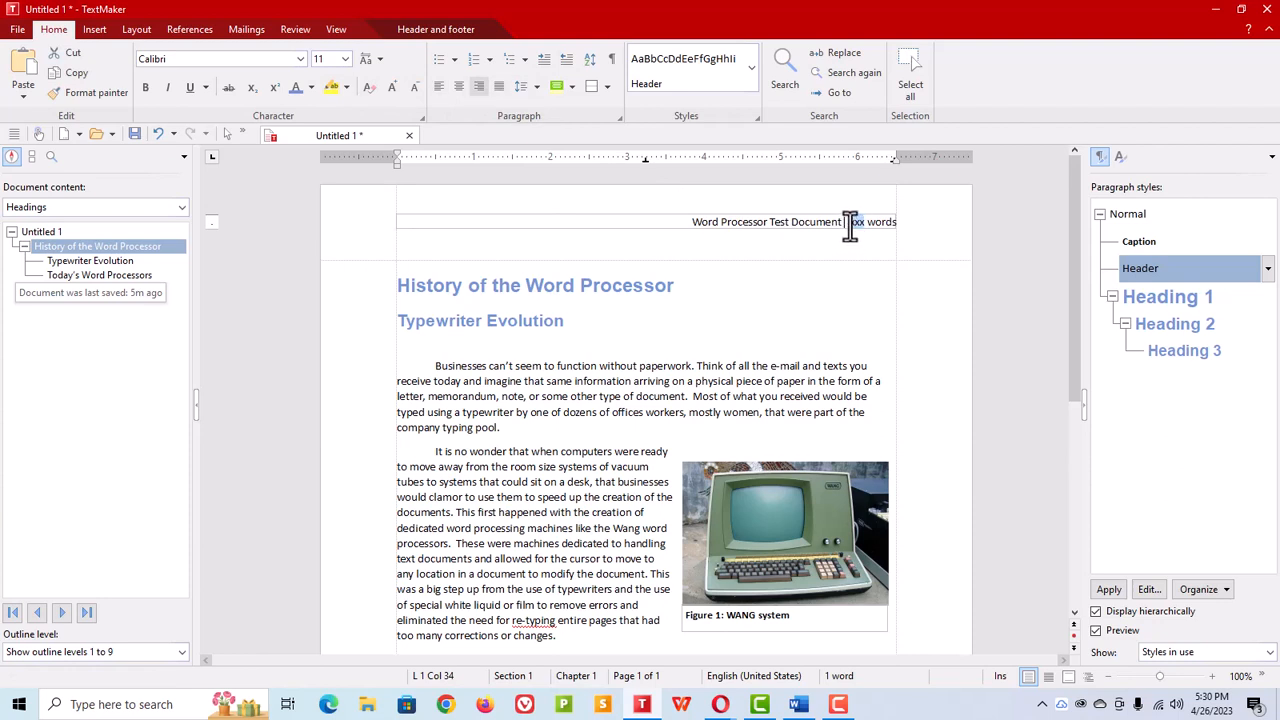
{"action": "right_click", "coordinate": [855, 223]}
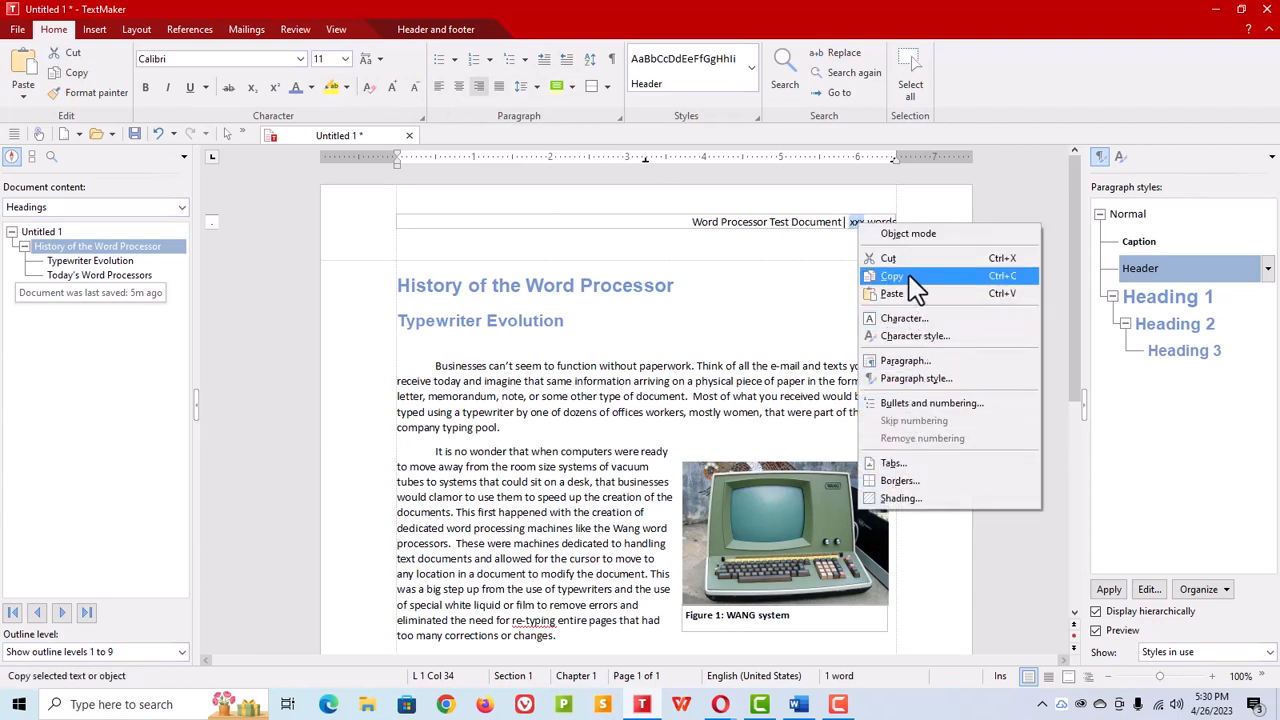
{"action": "left_click", "coordinate": [95, 30]}
{"action": "left_click", "coordinate": [95, 30]}
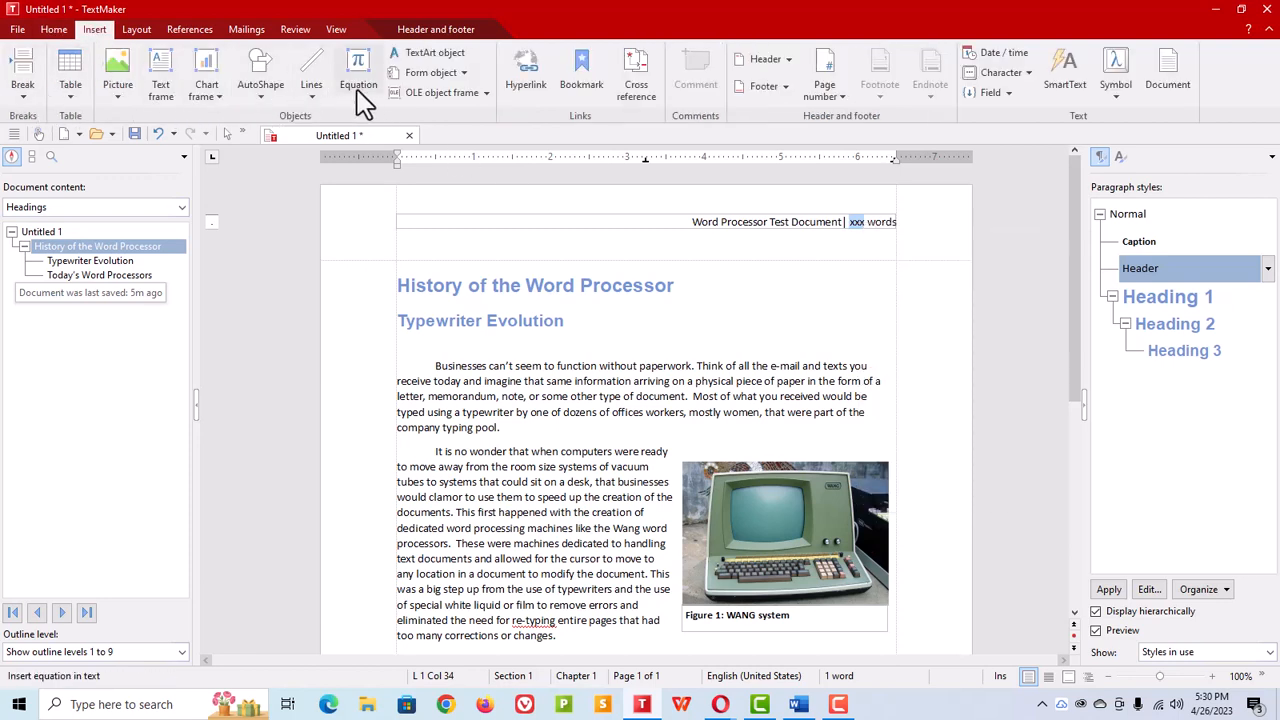
{"action": "left_click", "coordinate": [1009, 93]}
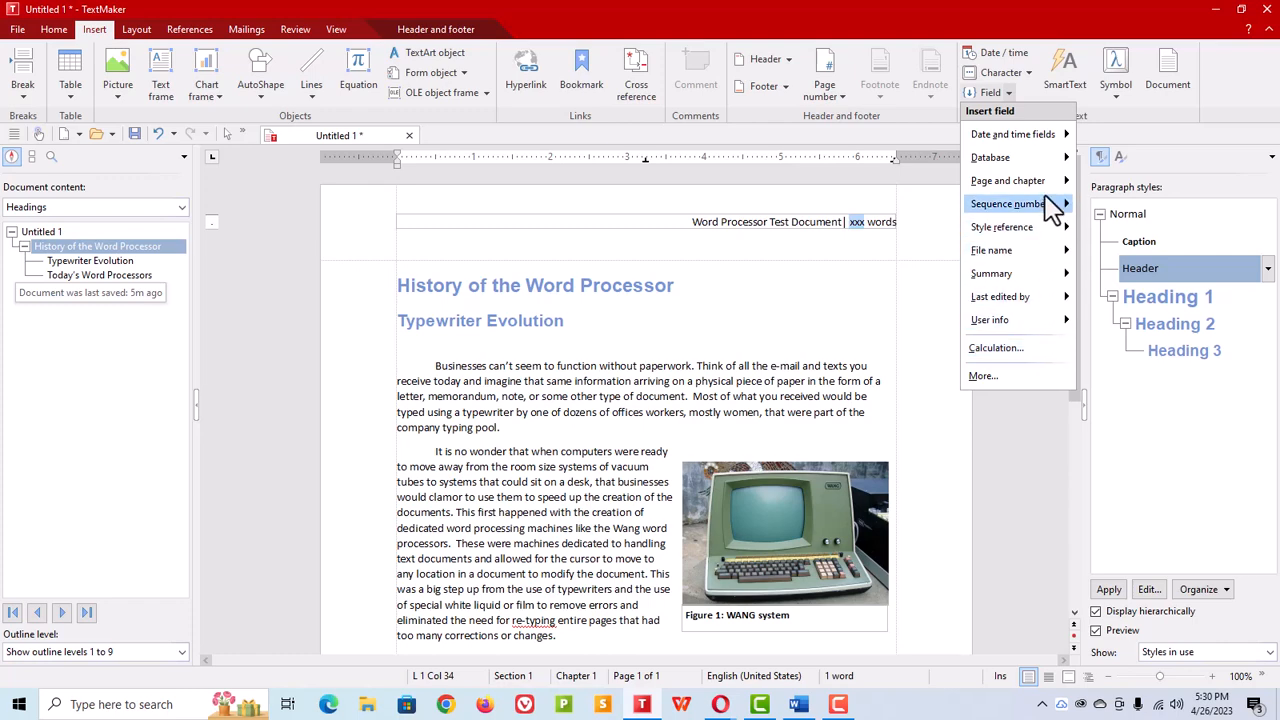
{"action": "mouse_move", "coordinate": [1066, 184]}
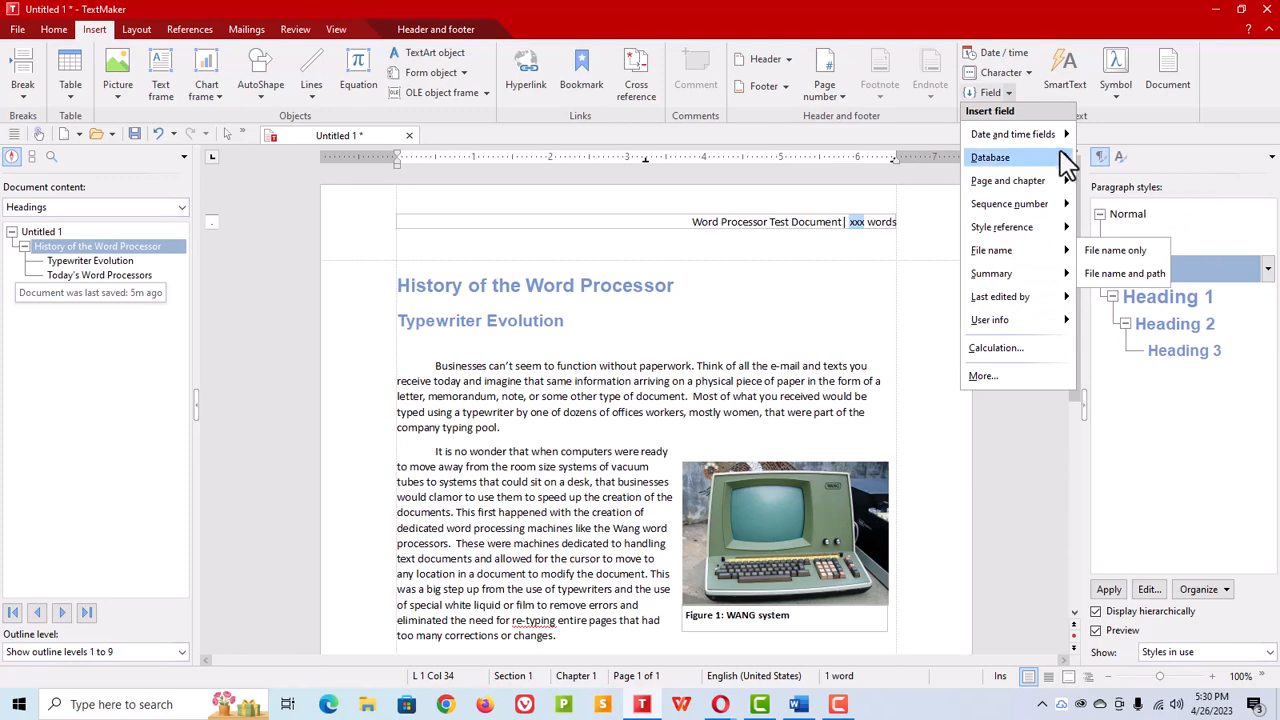
{"action": "mouse_move", "coordinate": [1072, 147]}
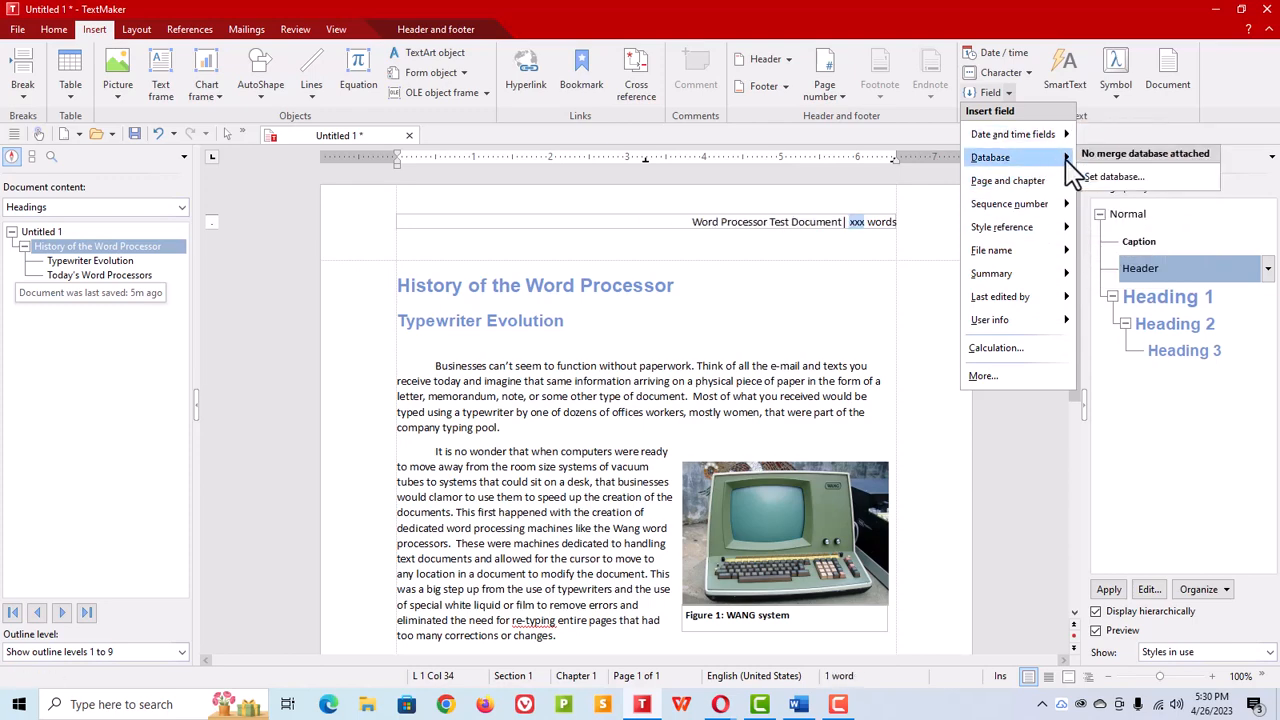
{"action": "left_click", "coordinate": [864, 244]}
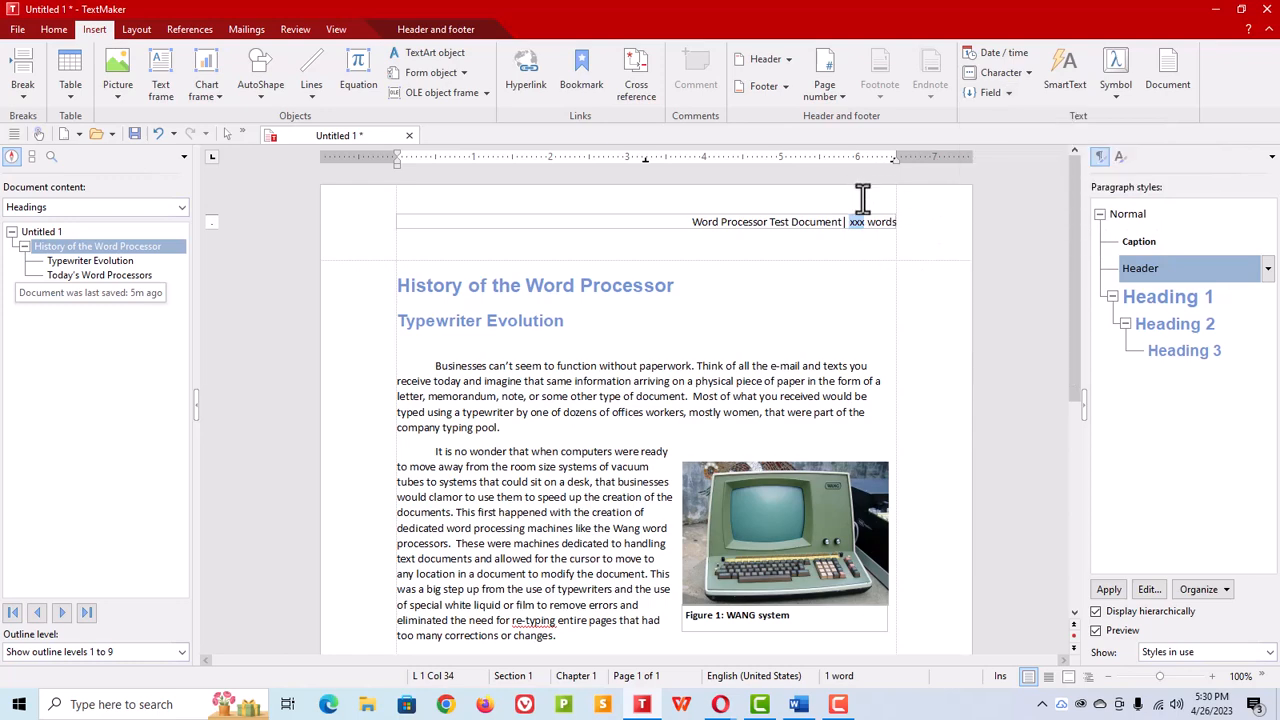
{"action": "left_click", "coordinate": [863, 199]}
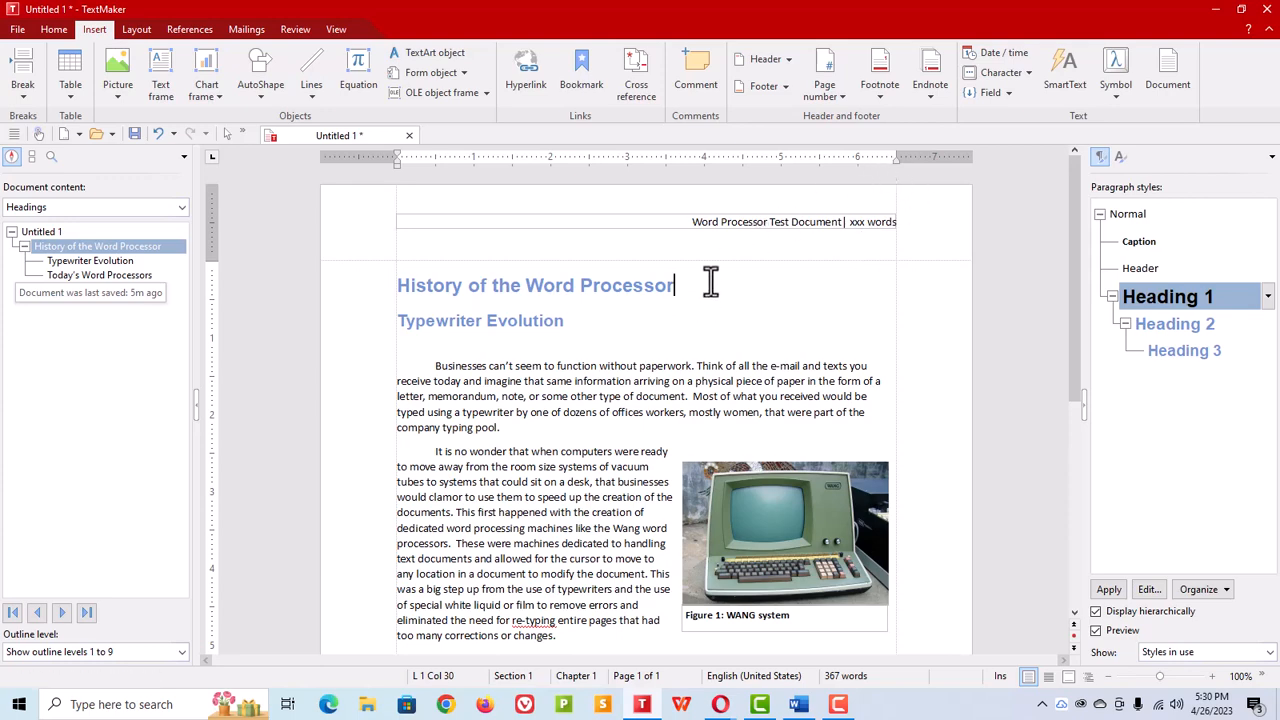
Step: Open the footer and insert a page number field into it
{"action": "left_click", "coordinate": [764, 88]}
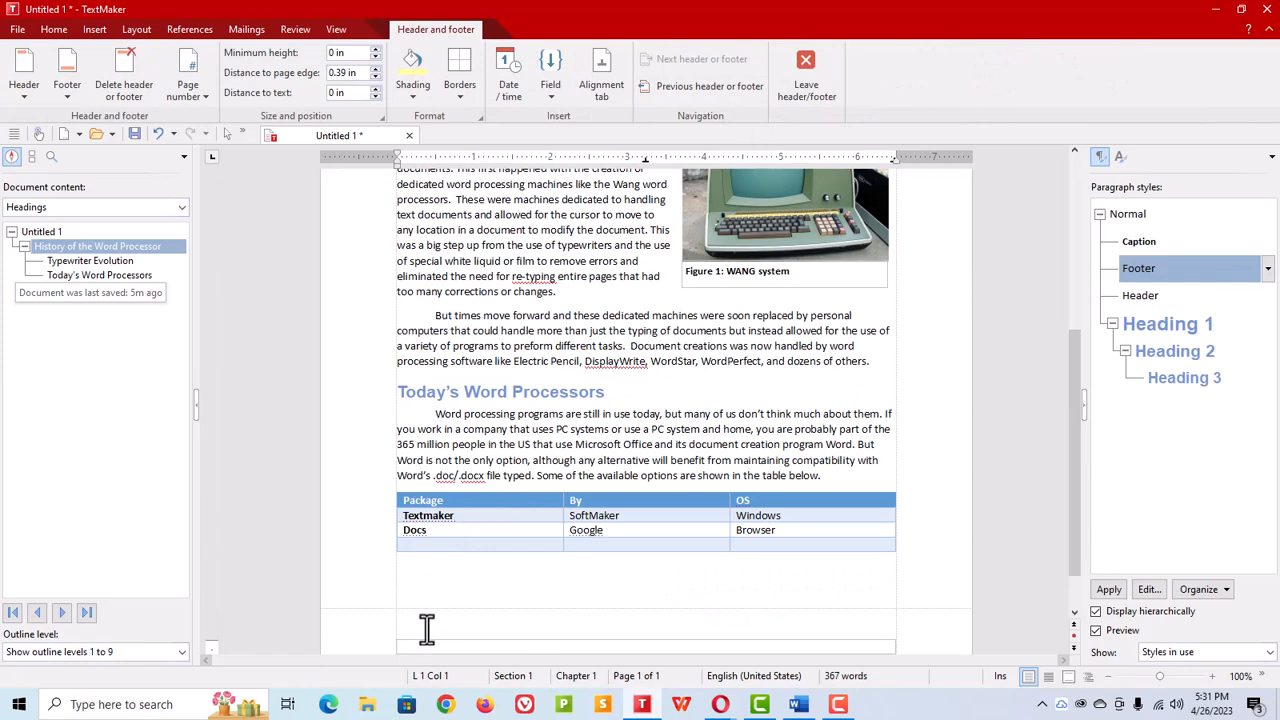
{"action": "left_click", "coordinate": [191, 87]}
{"action": "mouse_move", "coordinate": [198, 160]}
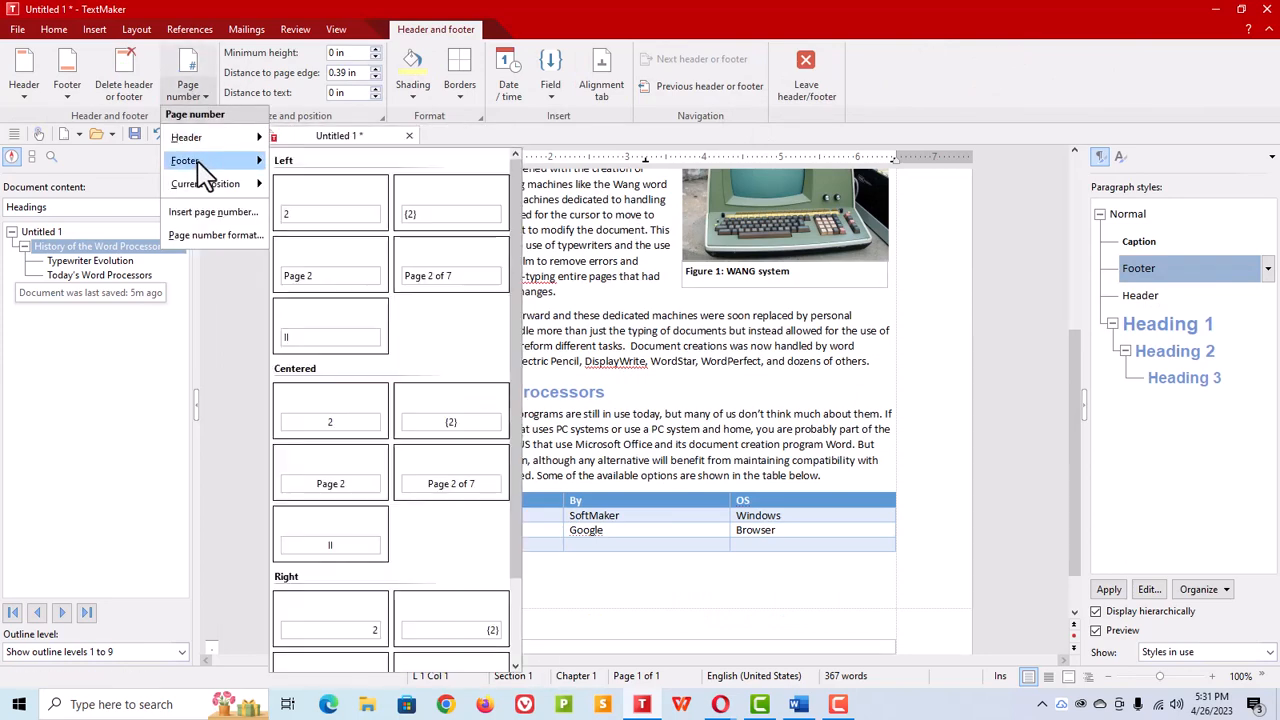
{"action": "left_click", "coordinate": [214, 211]}
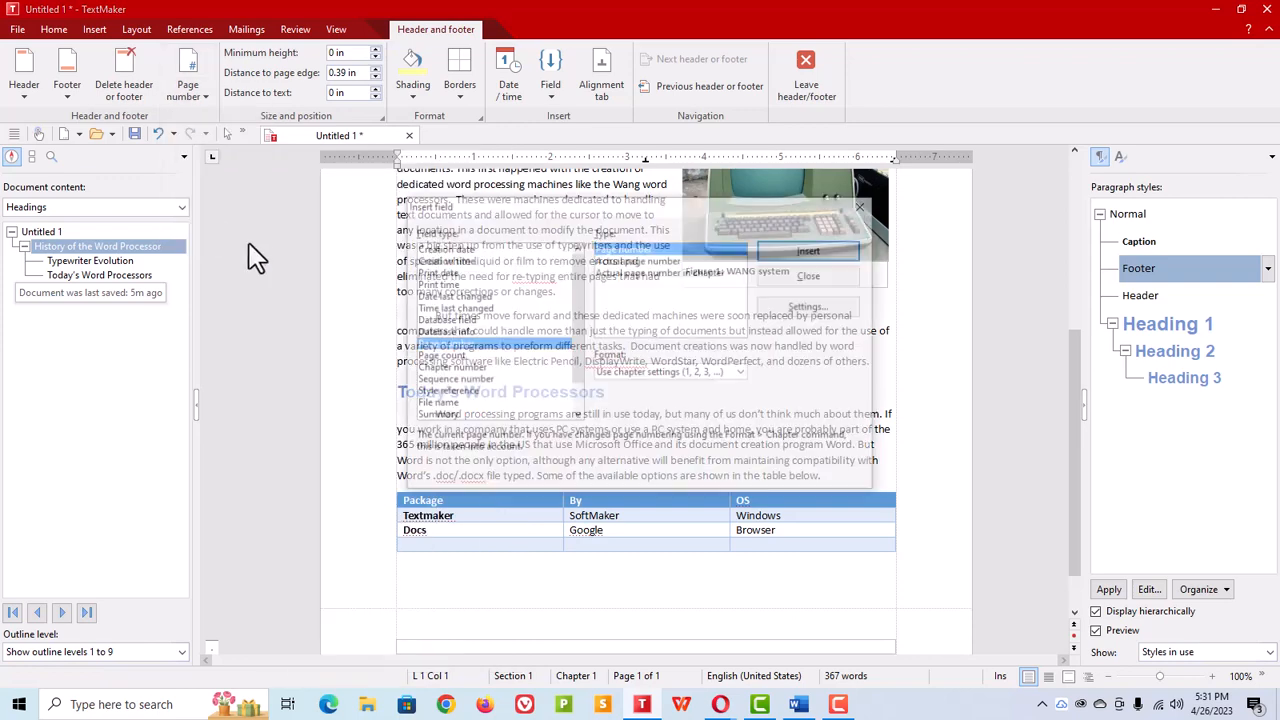
{"action": "left_click", "coordinate": [812, 252]}
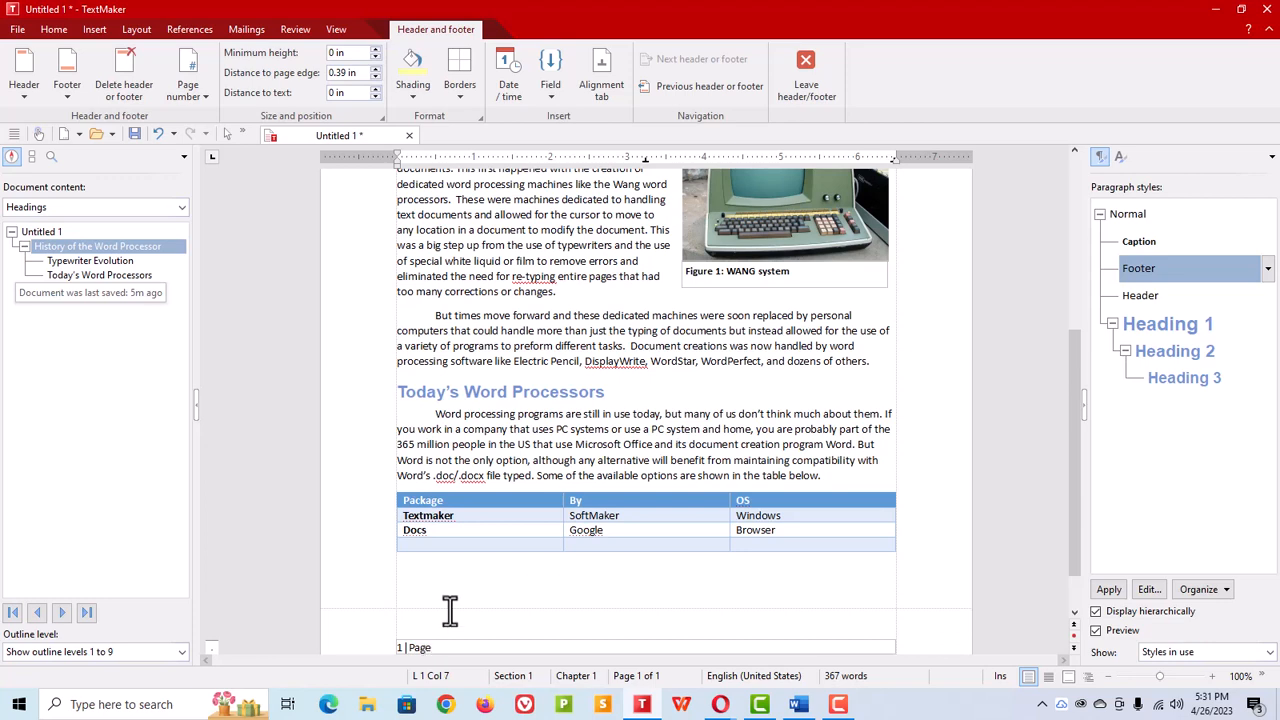
{"action": "left_click", "coordinate": [56, 30]}
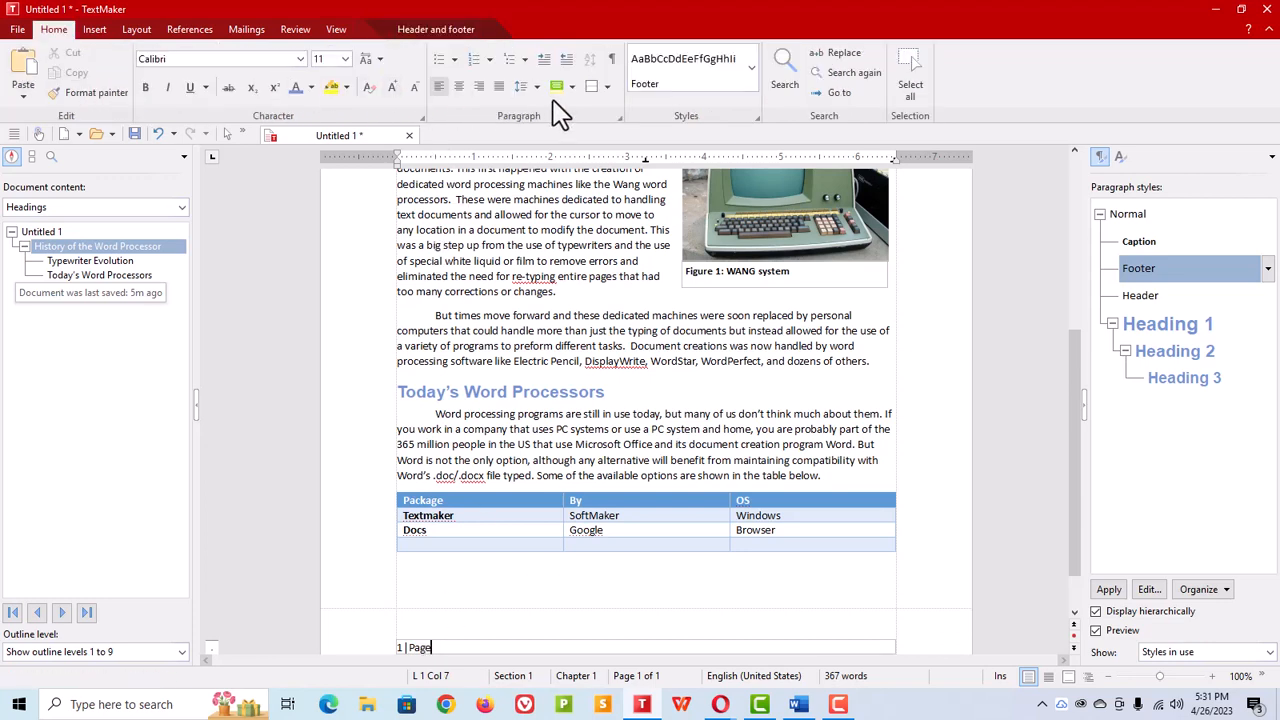
Step: Right-align the page number in the footer and return to the document body
{"action": "left_click", "coordinate": [479, 87]}
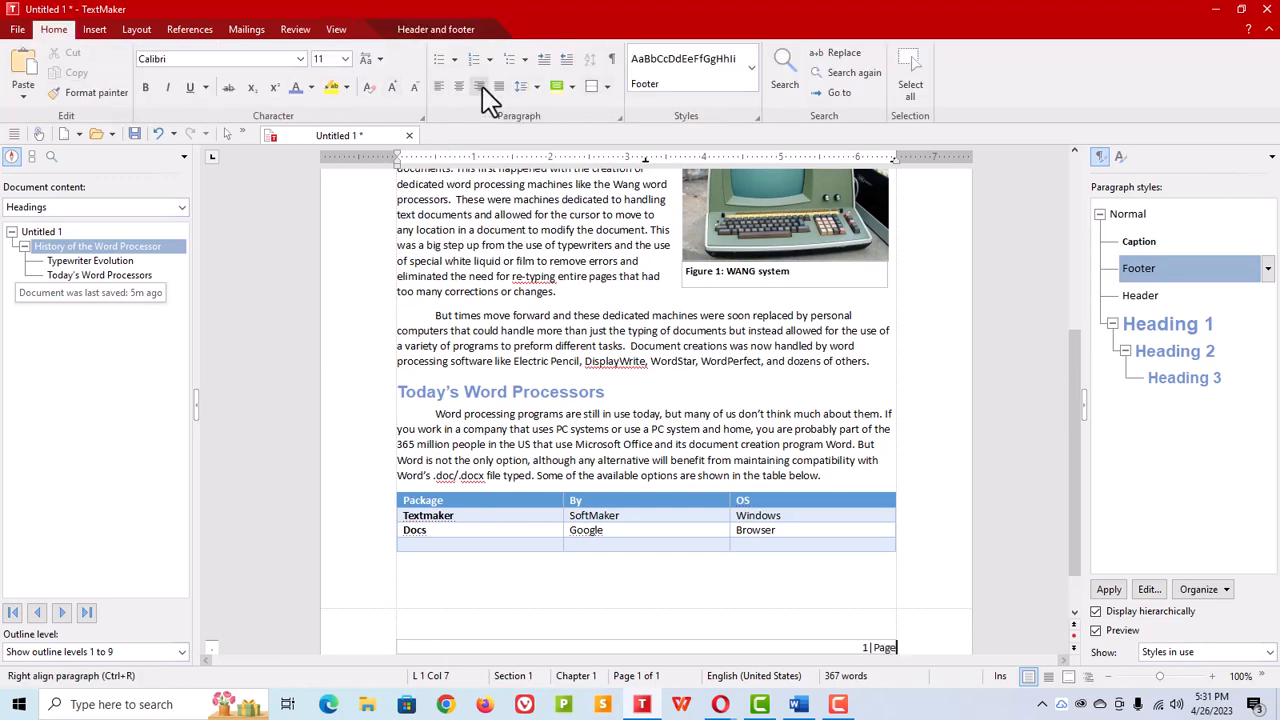
{"action": "left_click", "coordinate": [808, 578]}
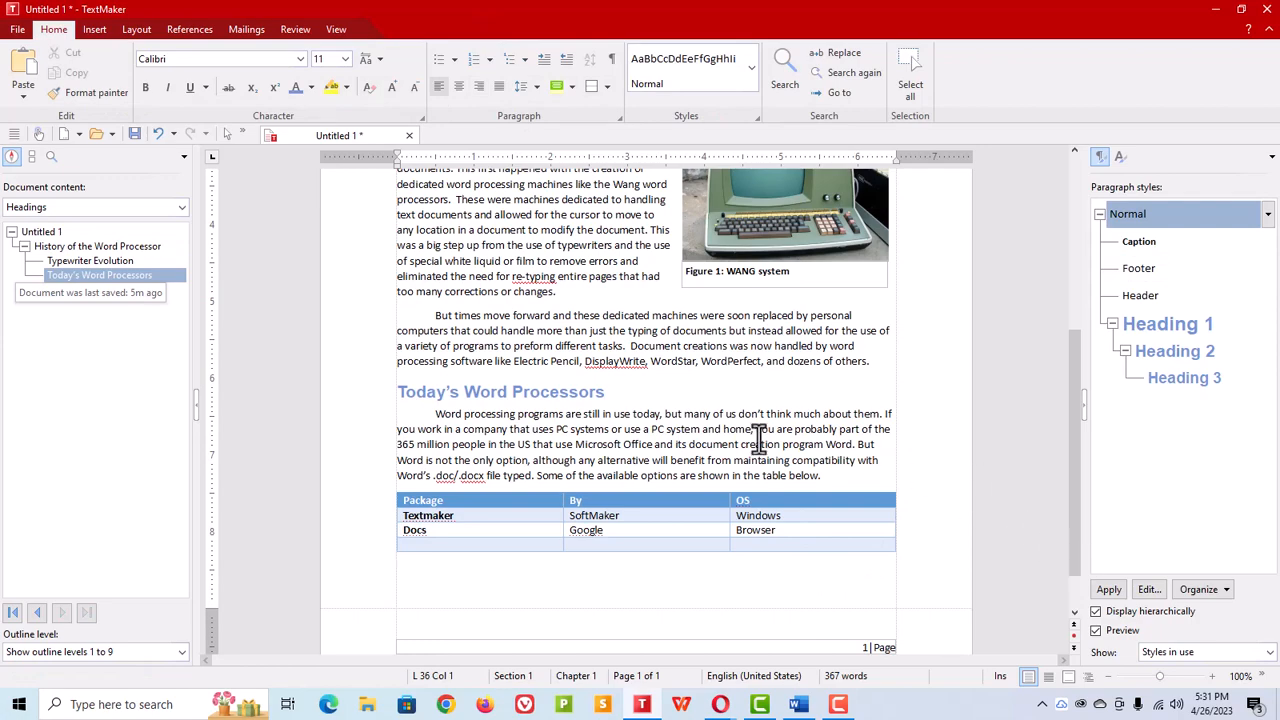
Step: Hide the document content and paragraph styles side panels
{"action": "scroll", "coordinate": [760, 438], "scroll_direction": "up", "scroll_amount": 8}
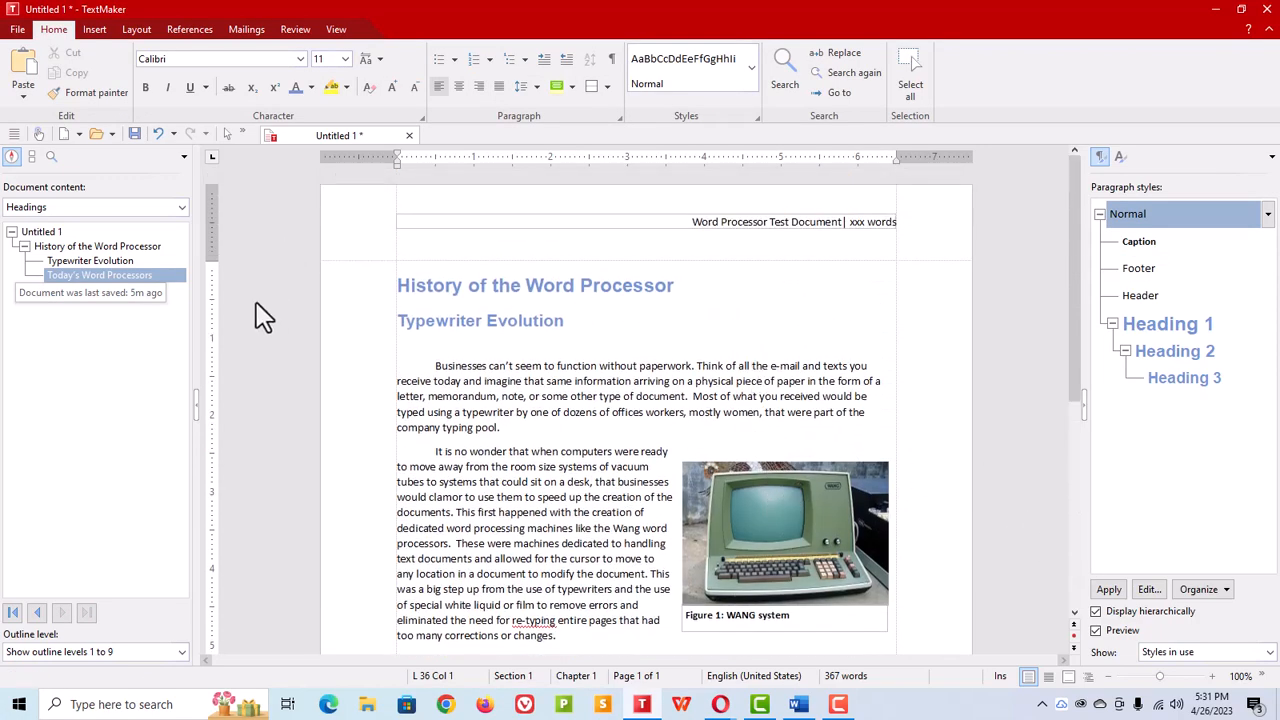
{"action": "left_click", "coordinate": [198, 412]}
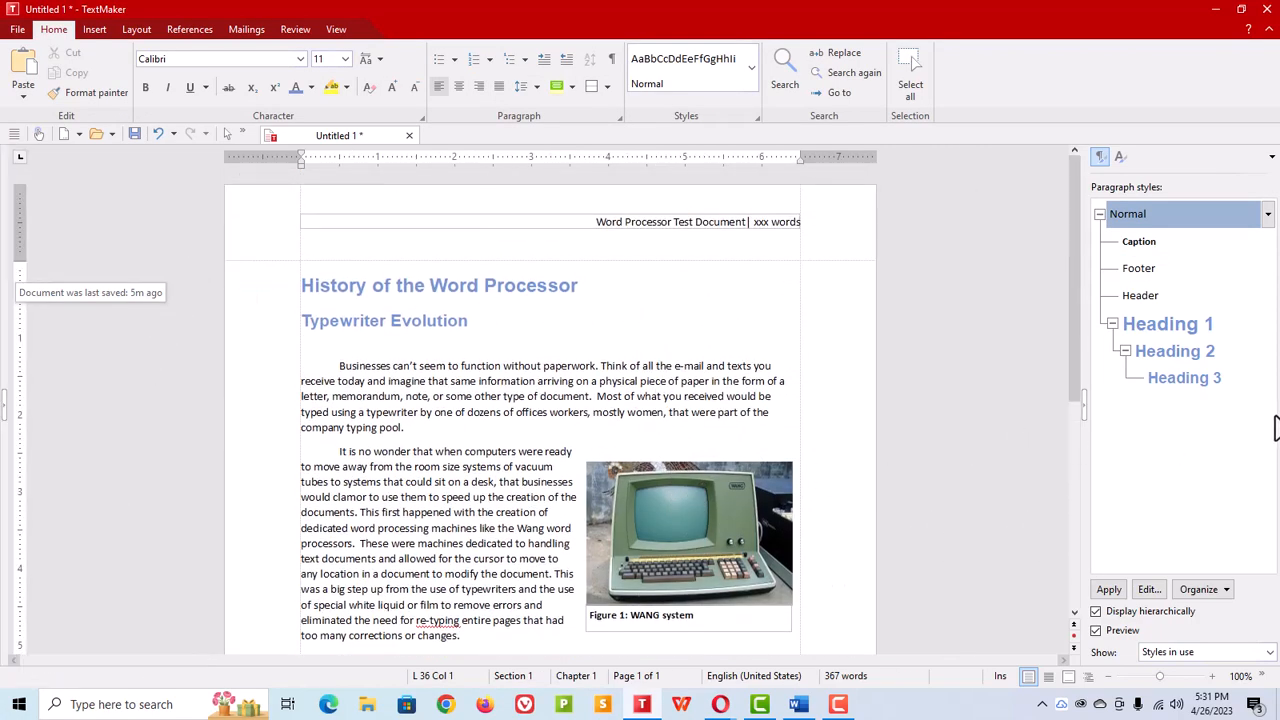
{"action": "left_click", "coordinate": [1086, 408]}
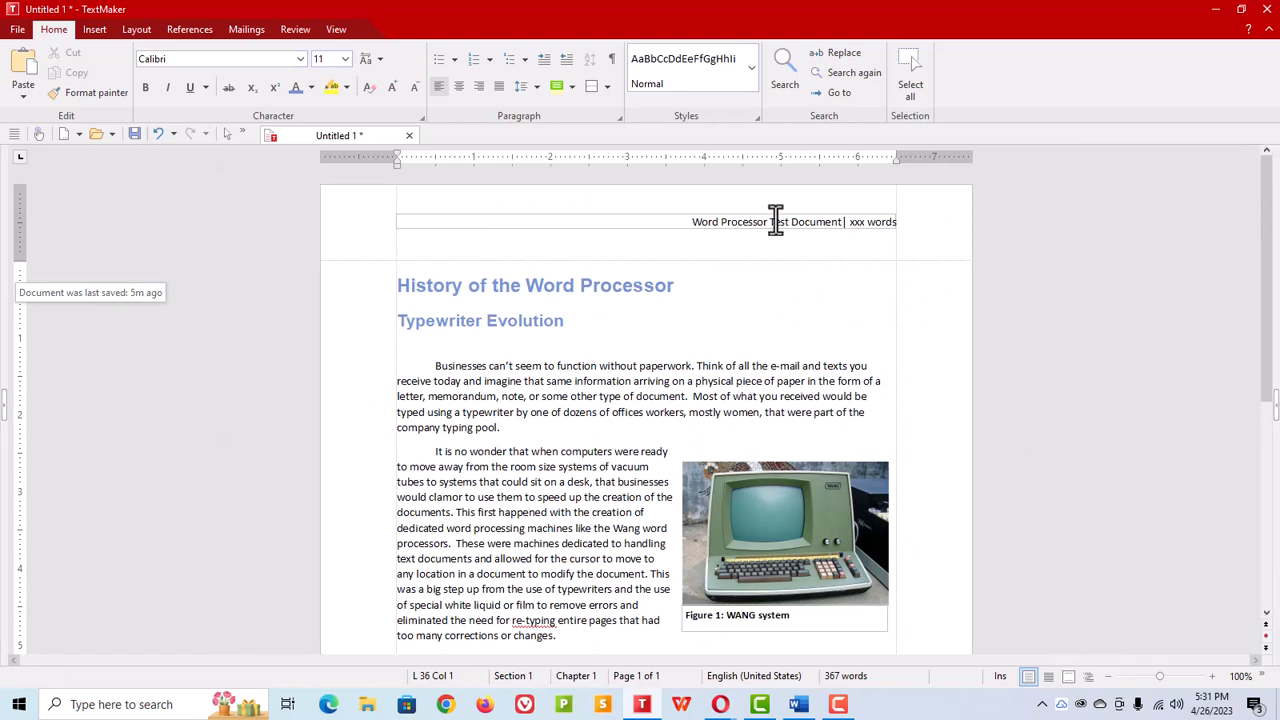
Step: Arrange the TextMaker window and the Word document side by side on screen
{"action": "left_click", "coordinate": [1245, 14]}
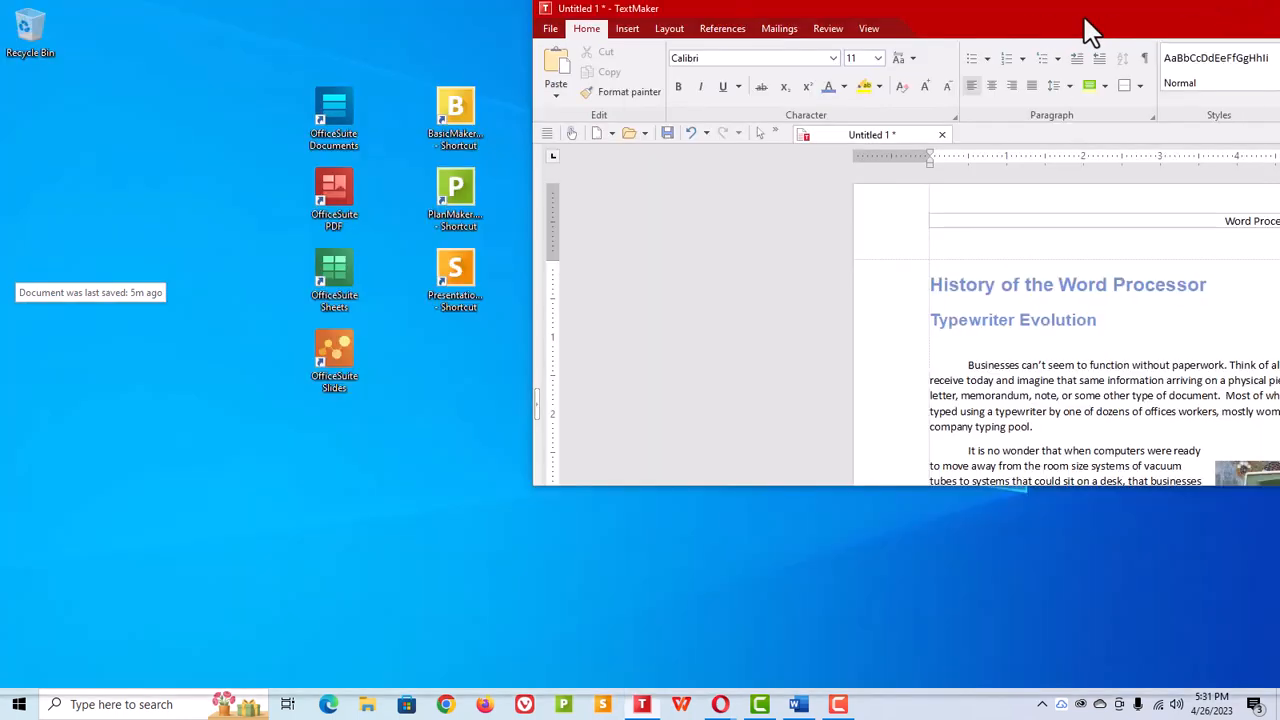
{"action": "left_click_drag", "start_coordinate": [1086, 23], "coordinate": [1279, 20]}
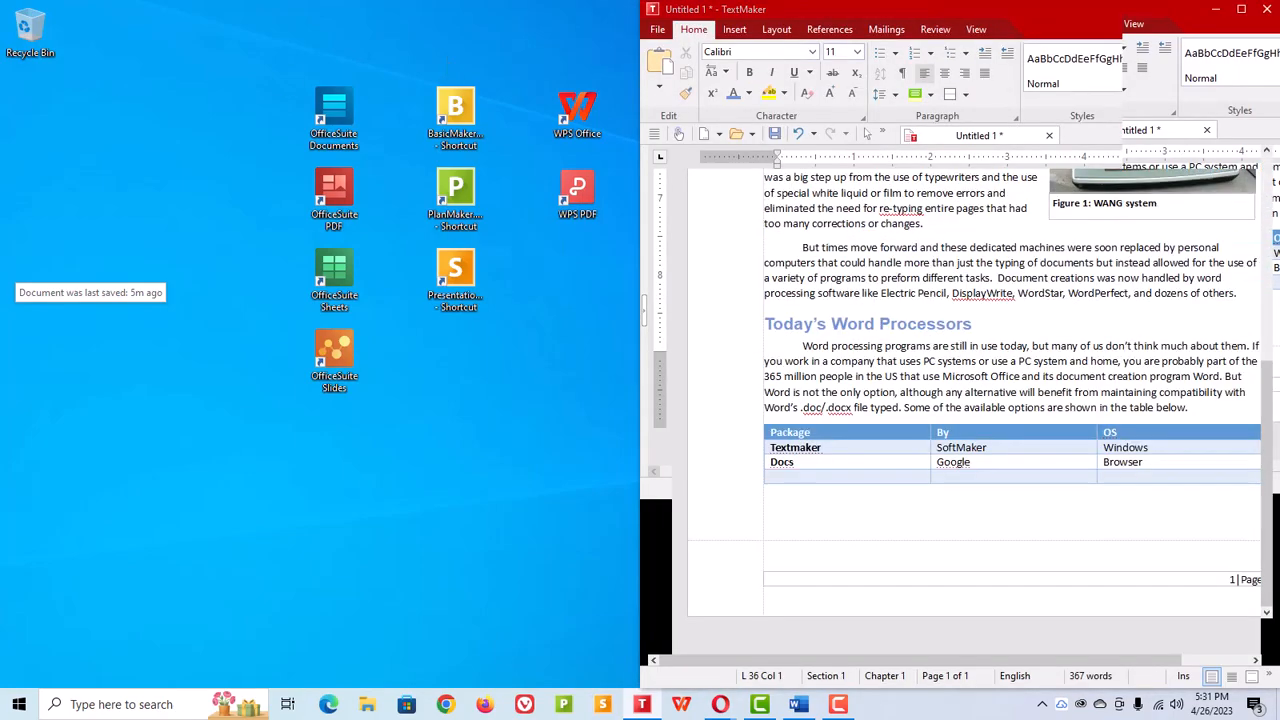
{"action": "left_click", "coordinate": [270, 62]}
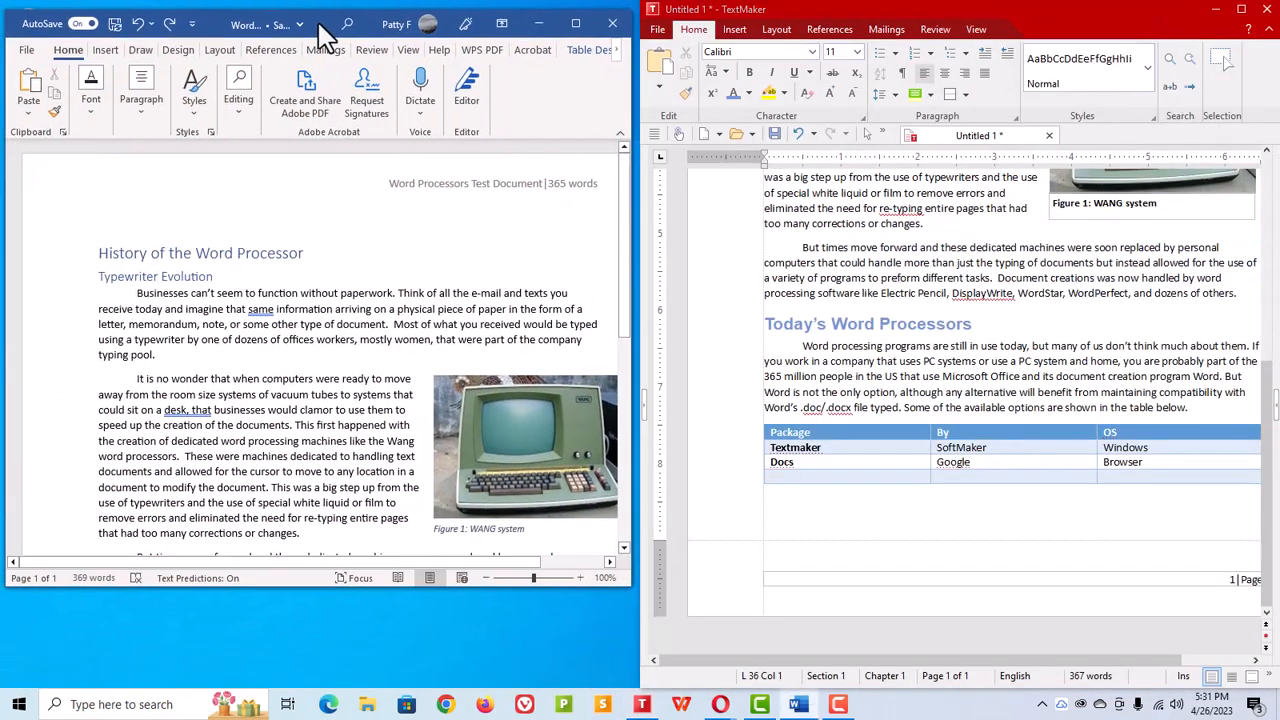
Step: Compare the table in Word with the TextMaker table and inspect the table properties options
{"action": "left_click_drag", "start_coordinate": [631, 277], "coordinate": [634, 455]}
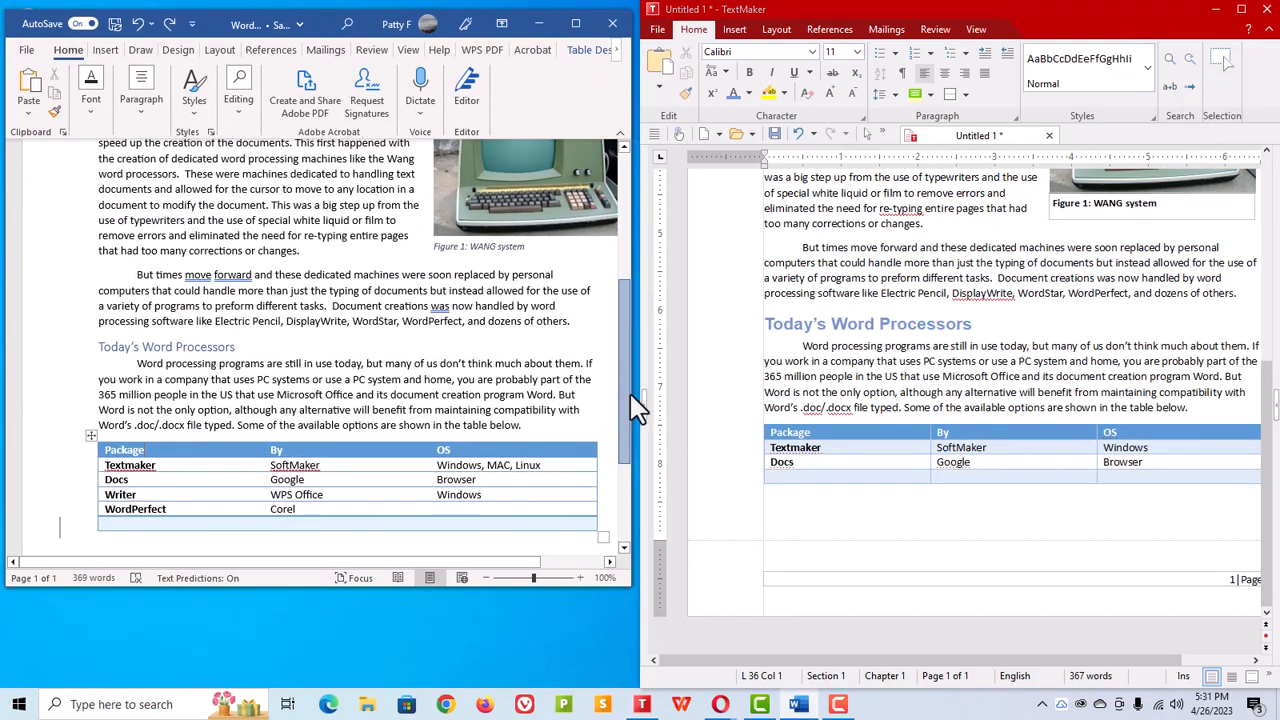
{"action": "left_click_drag", "start_coordinate": [590, 590], "coordinate": [590, 688]}
{"action": "scroll", "coordinate": [531, 509], "scroll_direction": "up", "scroll_amount": 3}
{"action": "scroll", "coordinate": [536, 517], "scroll_direction": "down", "scroll_amount": 2}
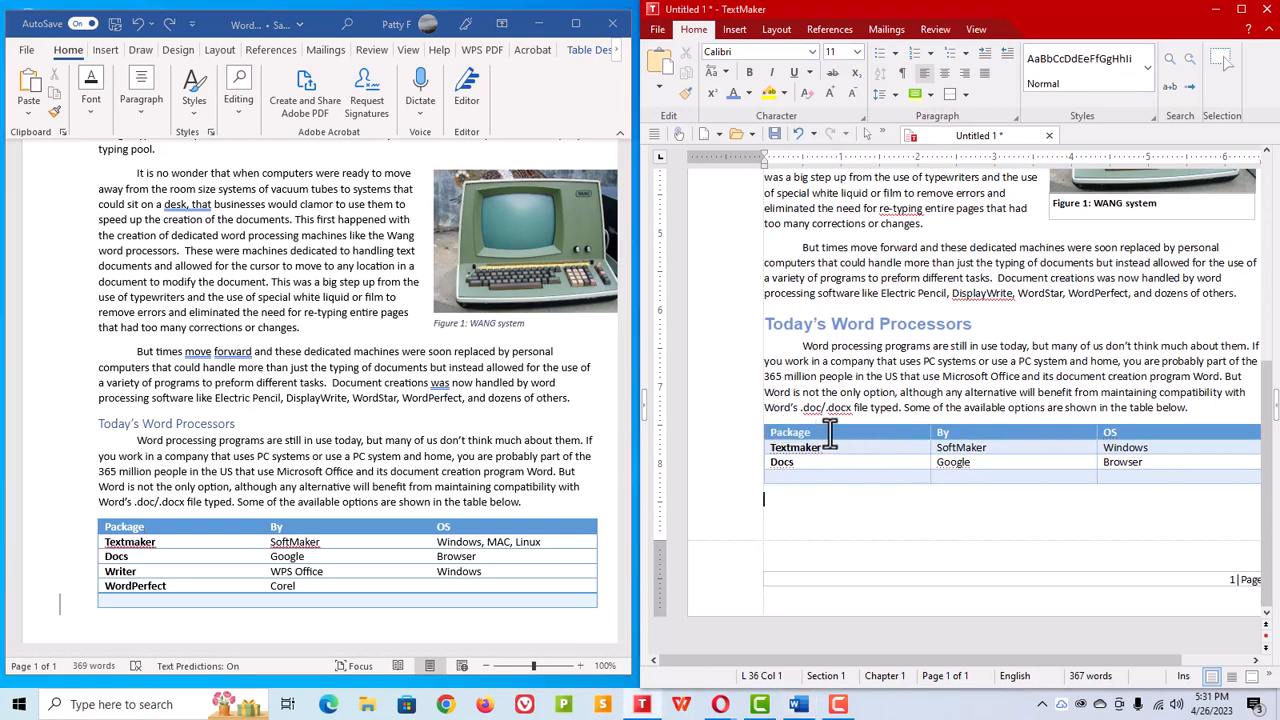
{"action": "left_click", "coordinate": [866, 437]}
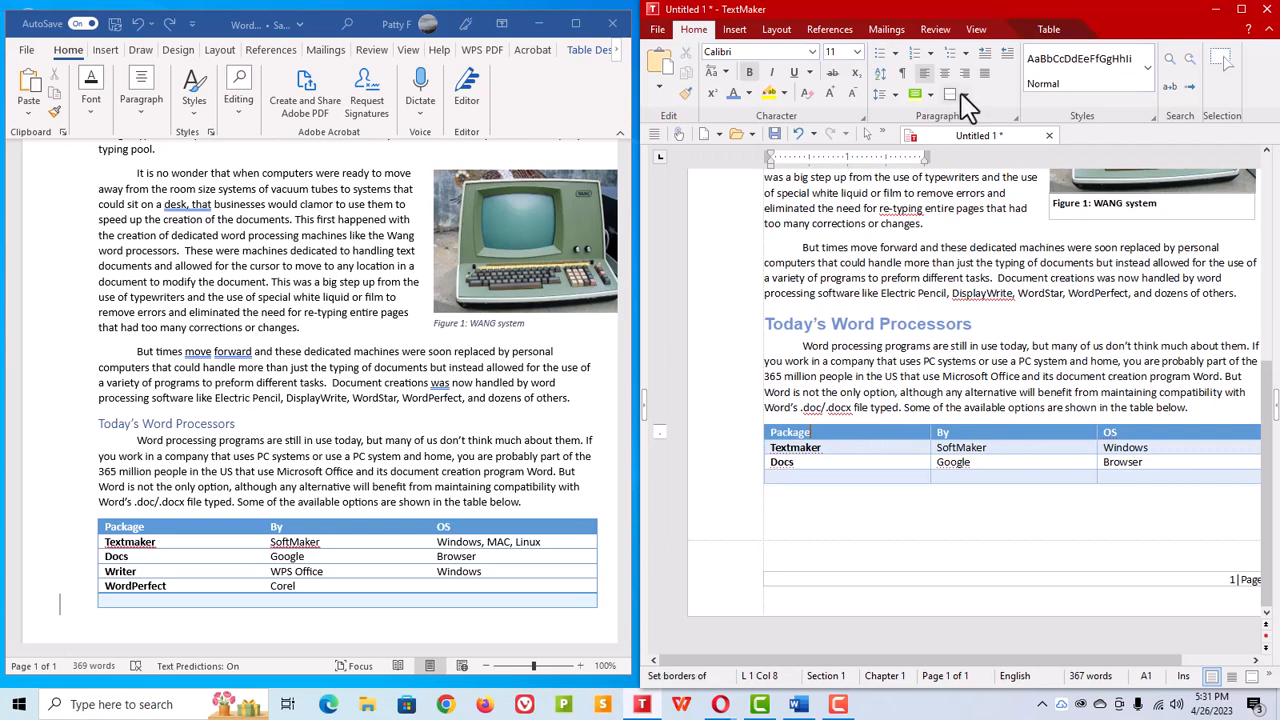
{"action": "left_click", "coordinate": [1050, 31]}
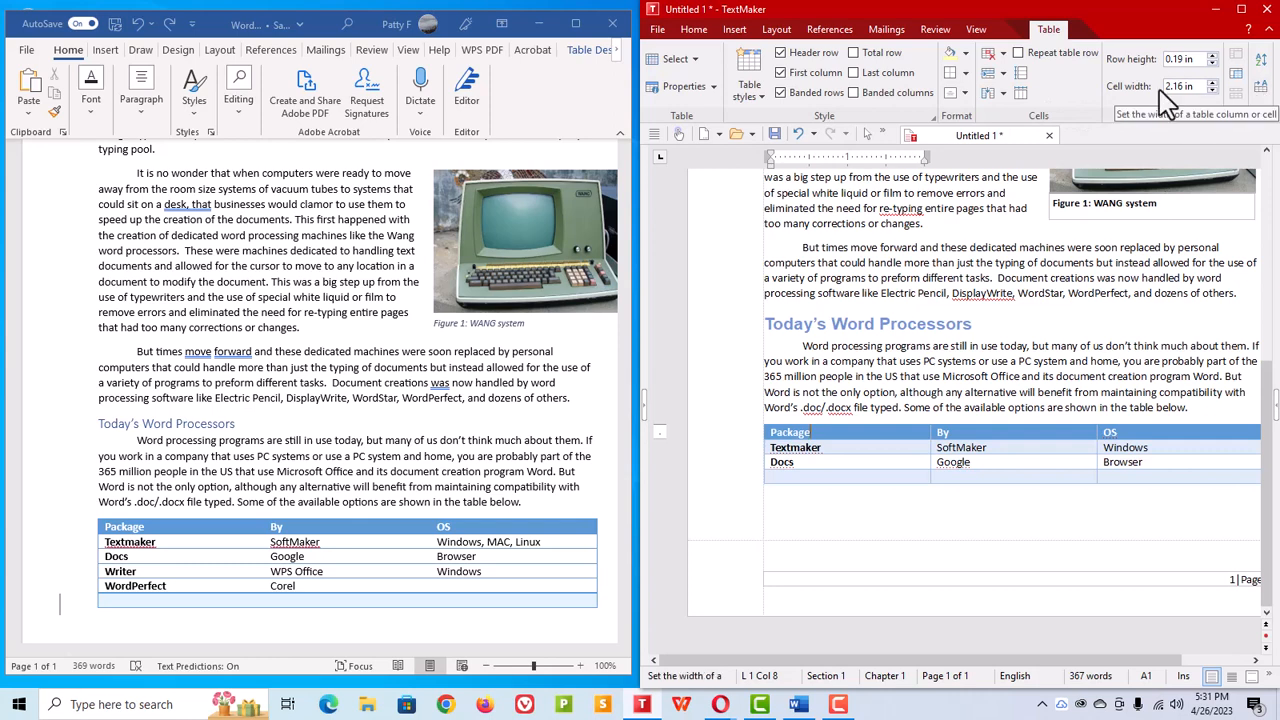
{"action": "left_click", "coordinate": [713, 87]}
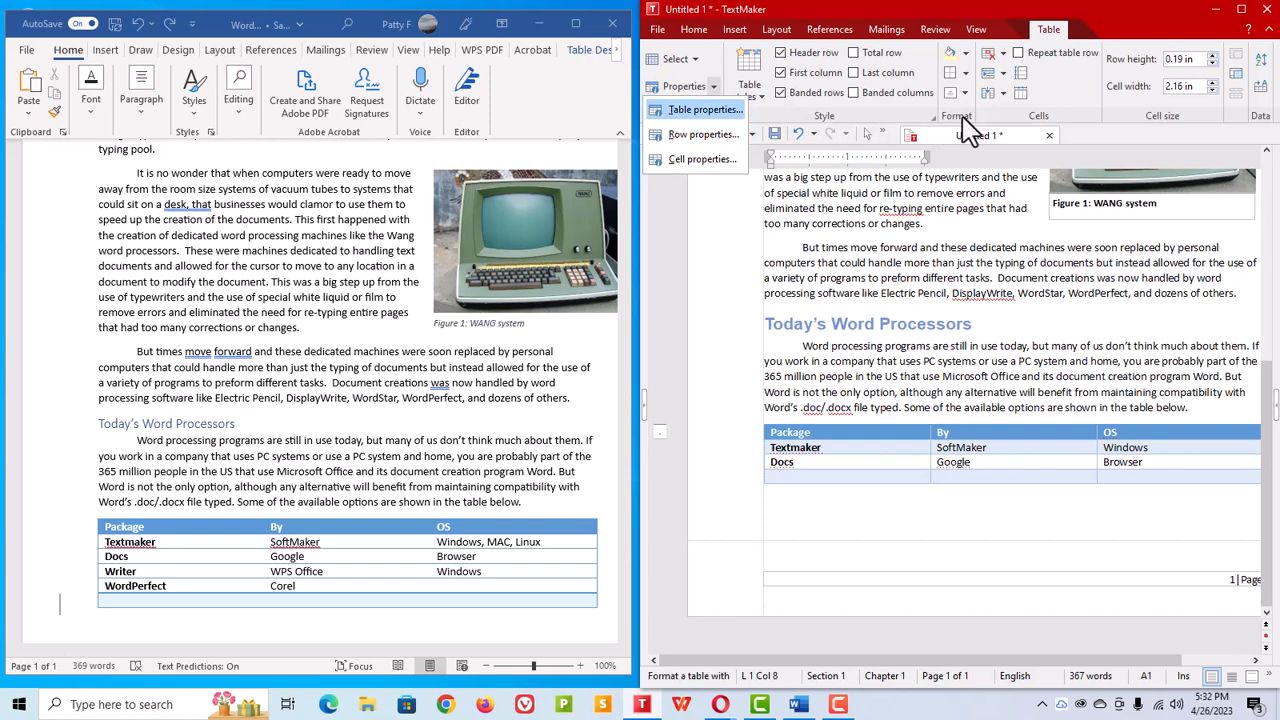
{"action": "left_click", "coordinate": [948, 512]}
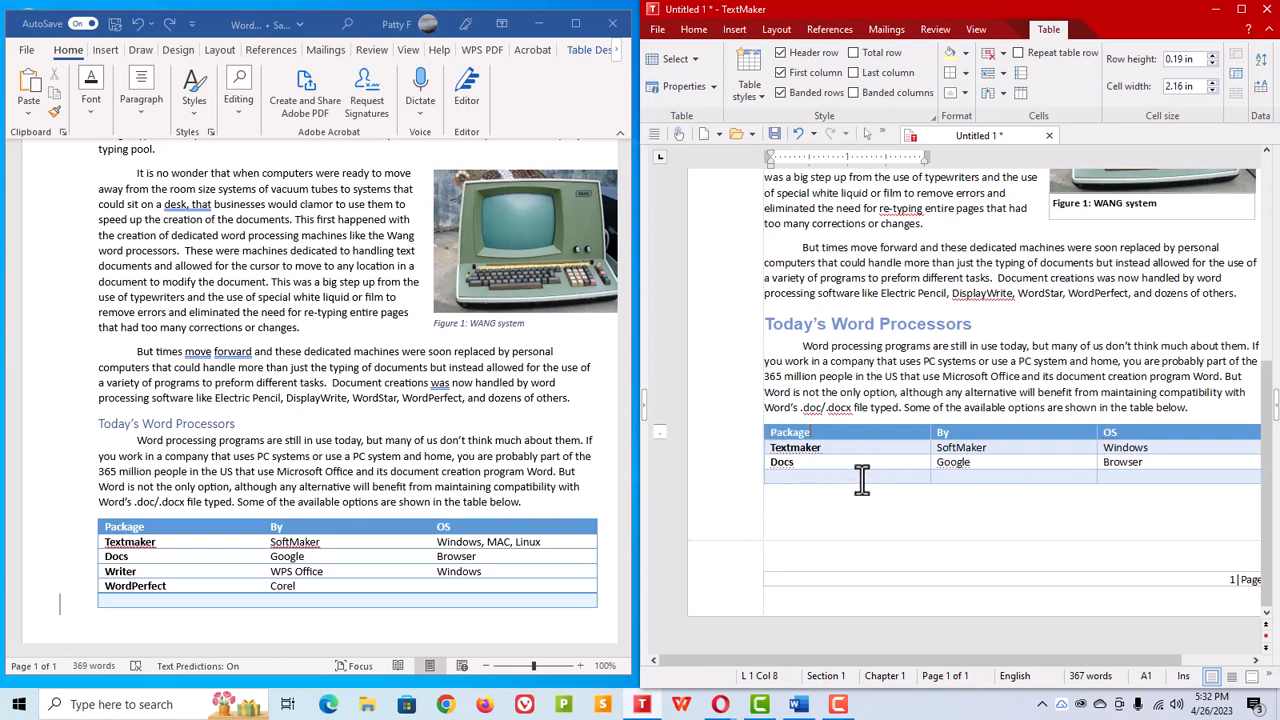
{"action": "left_click", "coordinate": [765, 519]}
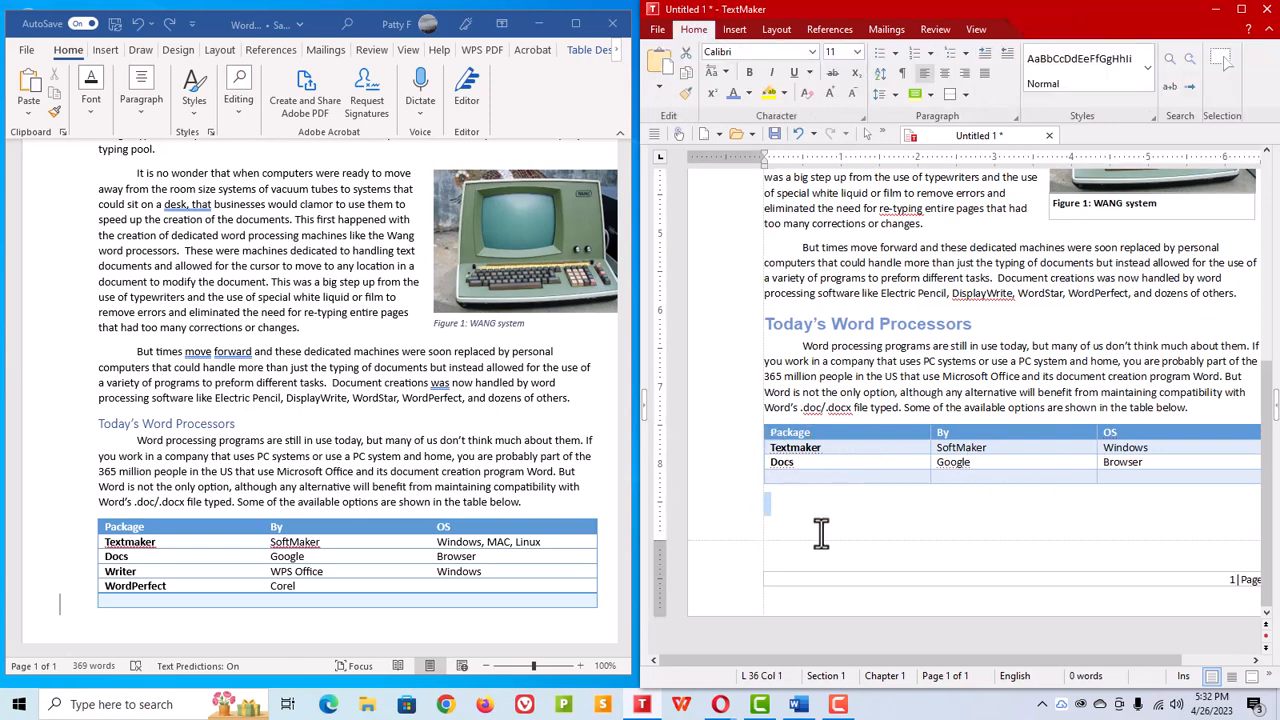
Step: Scroll through the TextMaker document to compare it with the Word original
{"action": "scroll", "coordinate": [929, 526], "scroll_direction": "up", "scroll_amount": 3}
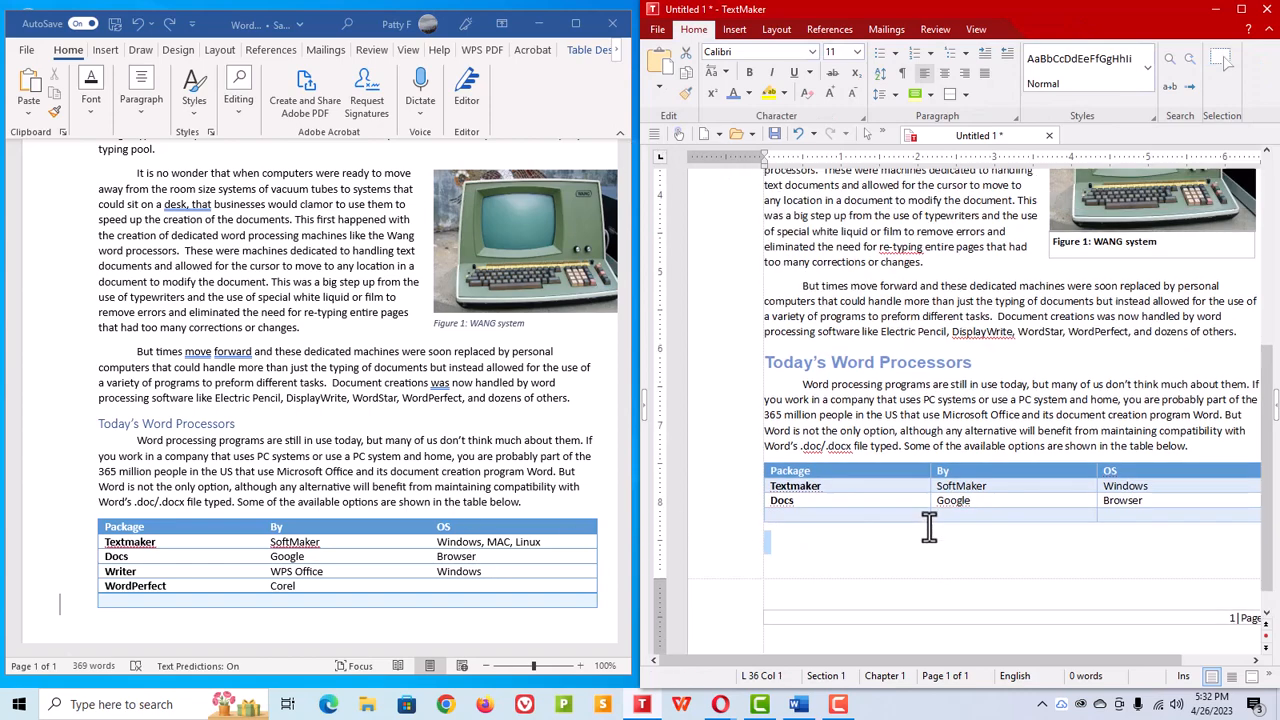
{"action": "scroll", "coordinate": [1110, 400], "scroll_direction": "up", "scroll_amount": 3}
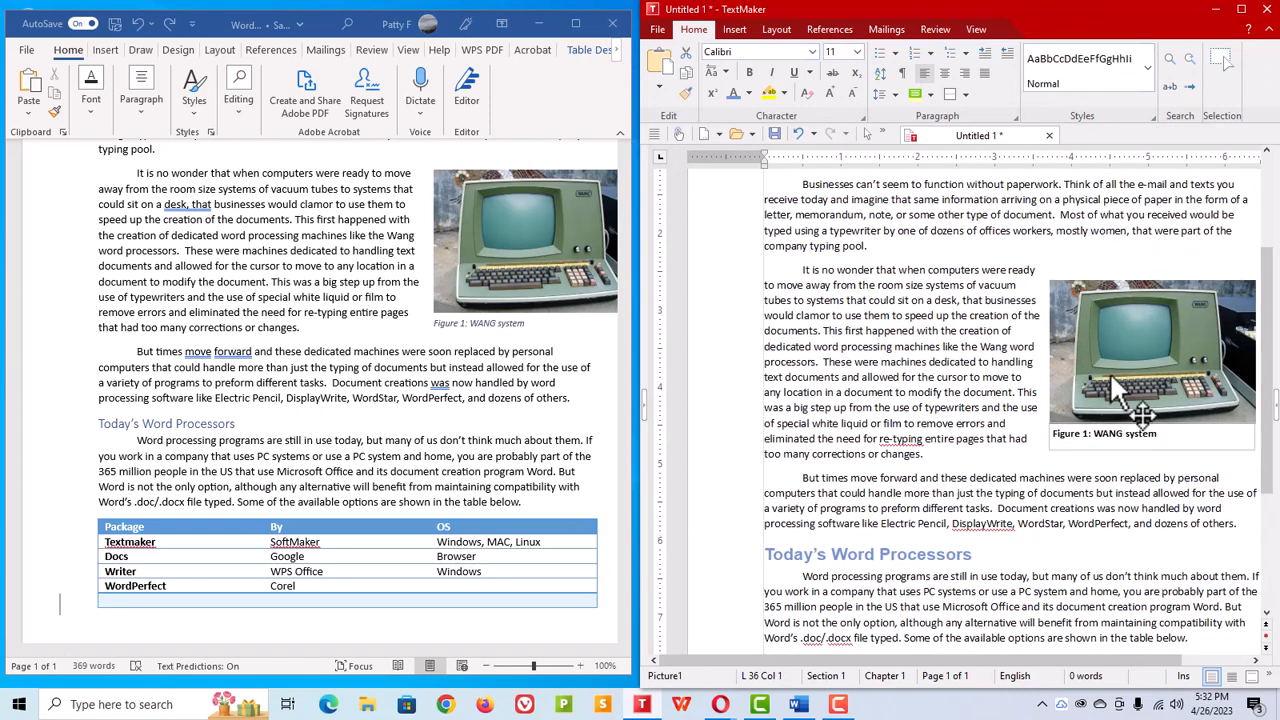
{"action": "scroll", "coordinate": [1110, 420], "scroll_direction": "up", "scroll_amount": 2}
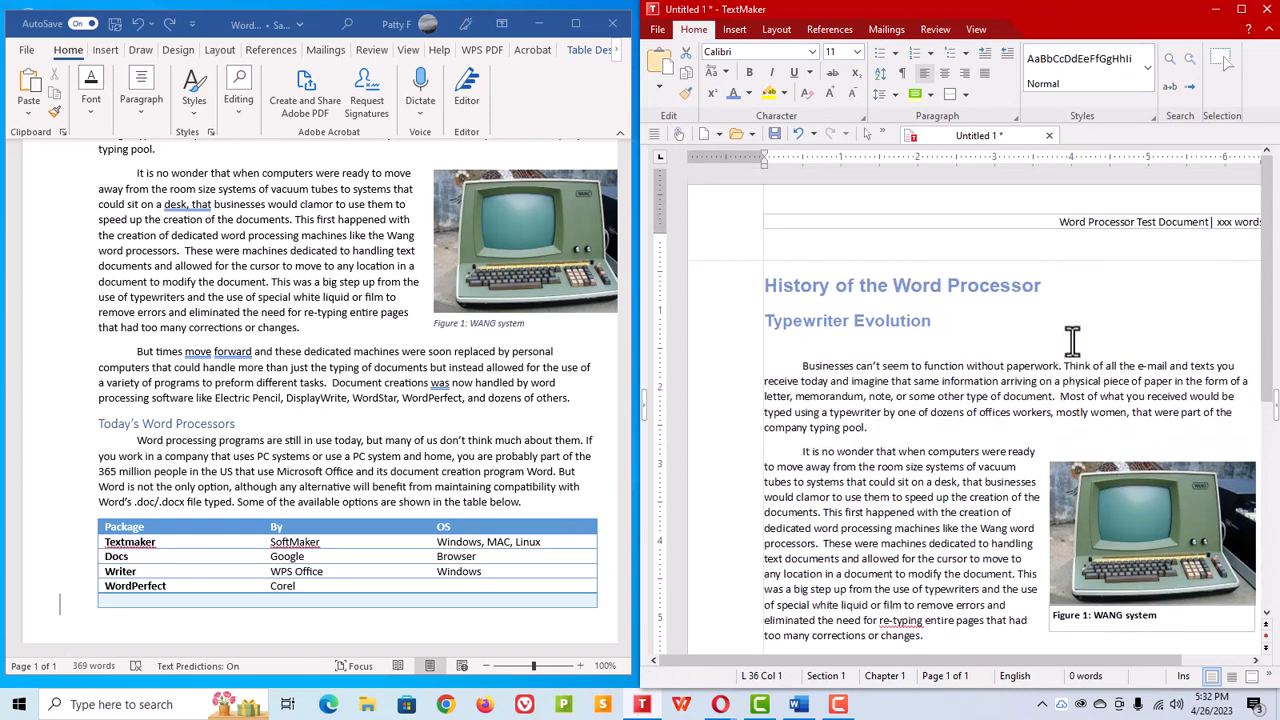
{"action": "scroll", "coordinate": [1075, 350], "scroll_direction": "down", "scroll_amount": 6}
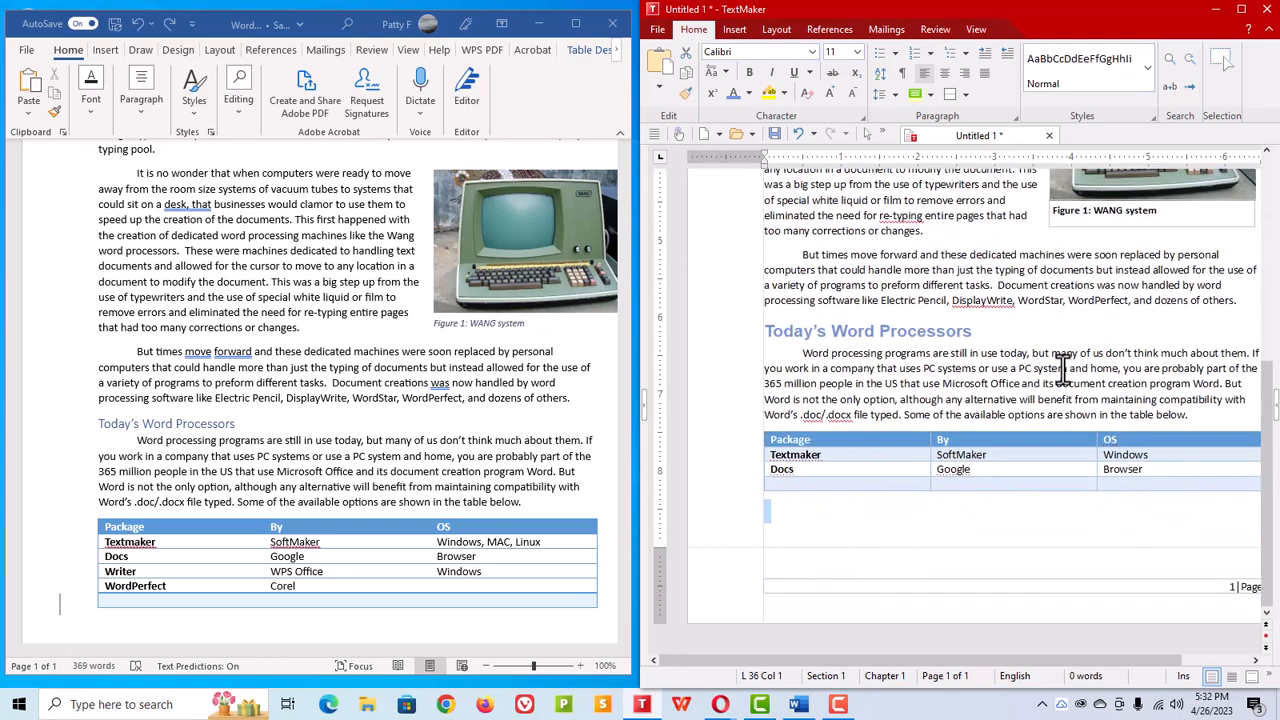
{"action": "scroll", "coordinate": [1063, 368], "scroll_direction": "up", "scroll_amount": 6}
{"action": "scroll", "coordinate": [1040, 365], "scroll_direction": "down", "scroll_amount": 2}
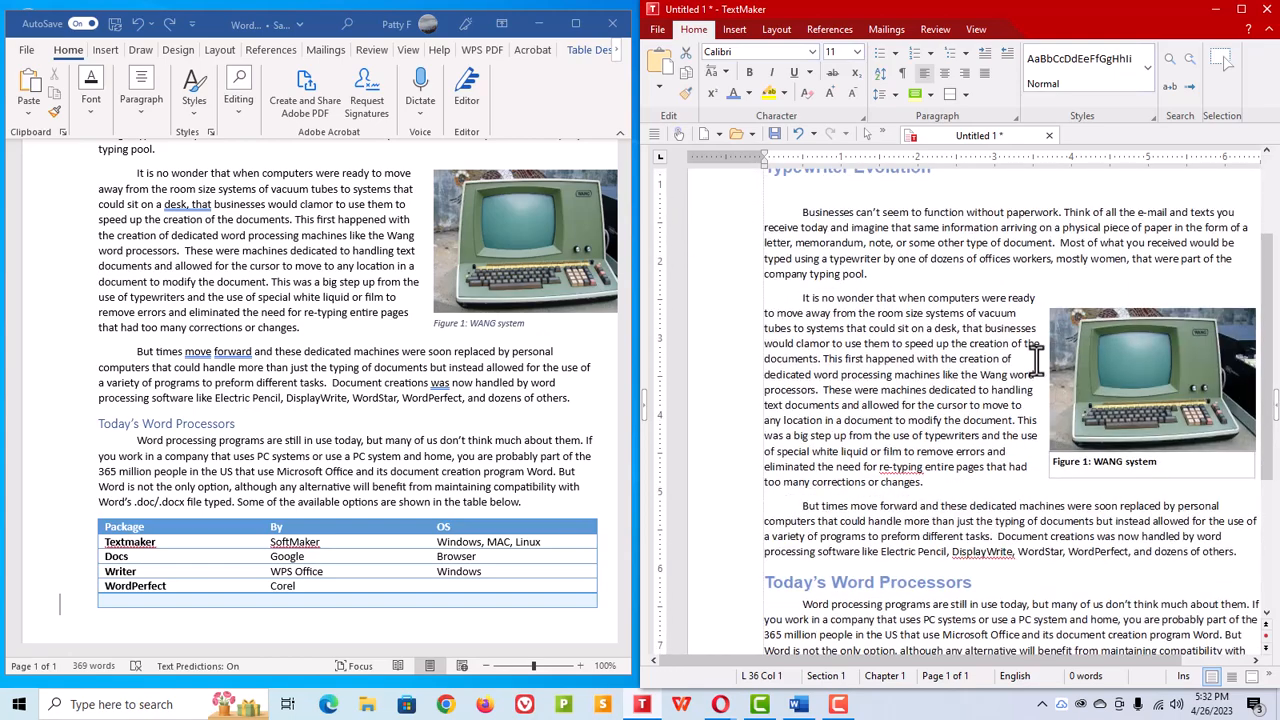
{"action": "scroll", "coordinate": [1035, 360], "scroll_direction": "down", "scroll_amount": 3}
{"action": "scroll", "coordinate": [1033, 365], "scroll_direction": "up", "scroll_amount": 6}
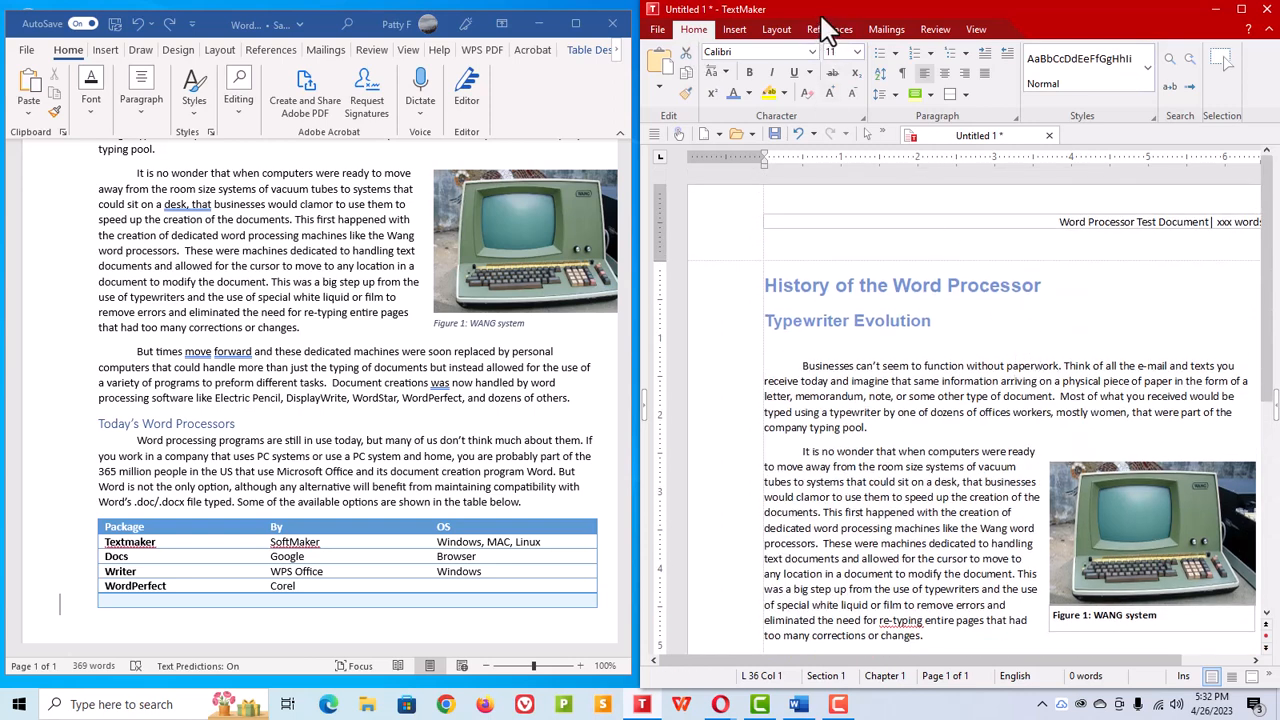
{"action": "left_click_drag", "start_coordinate": [818, 17], "coordinate": [808, 18]}
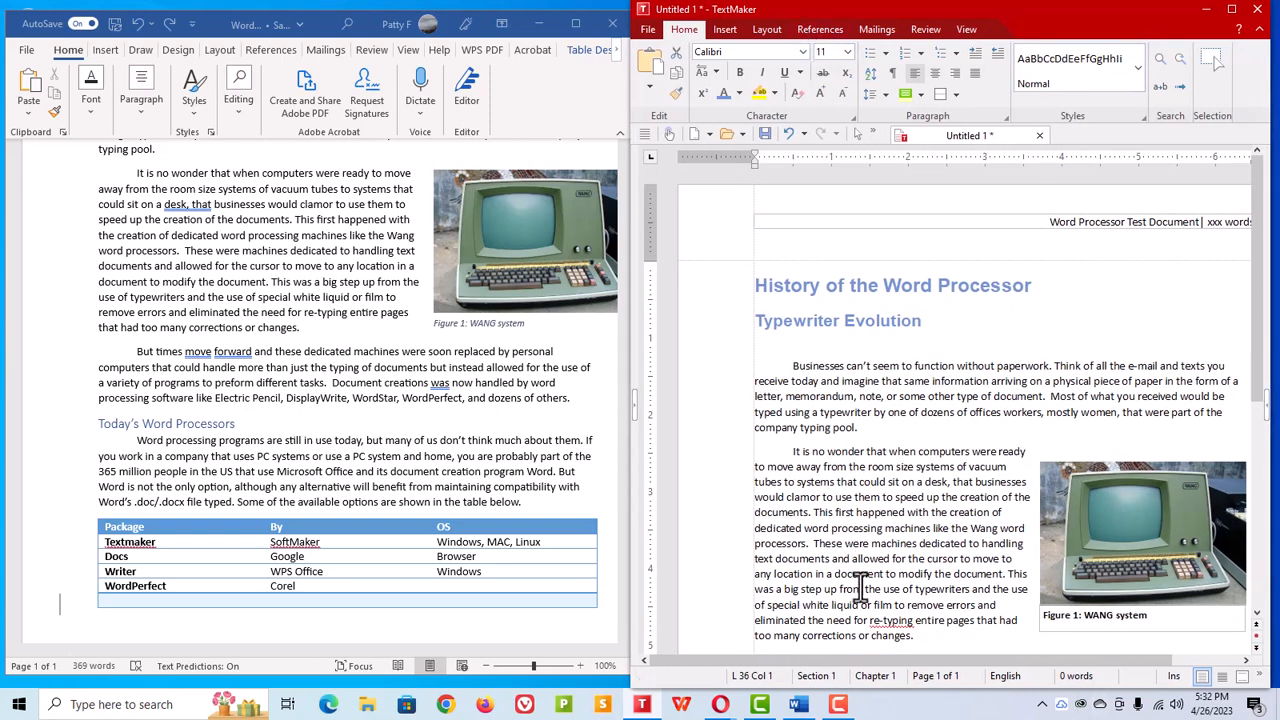
{"action": "scroll", "coordinate": [865, 494], "scroll_direction": "down", "scroll_amount": 2}
{"action": "scroll", "coordinate": [865, 494], "scroll_direction": "down", "scroll_amount": 3}
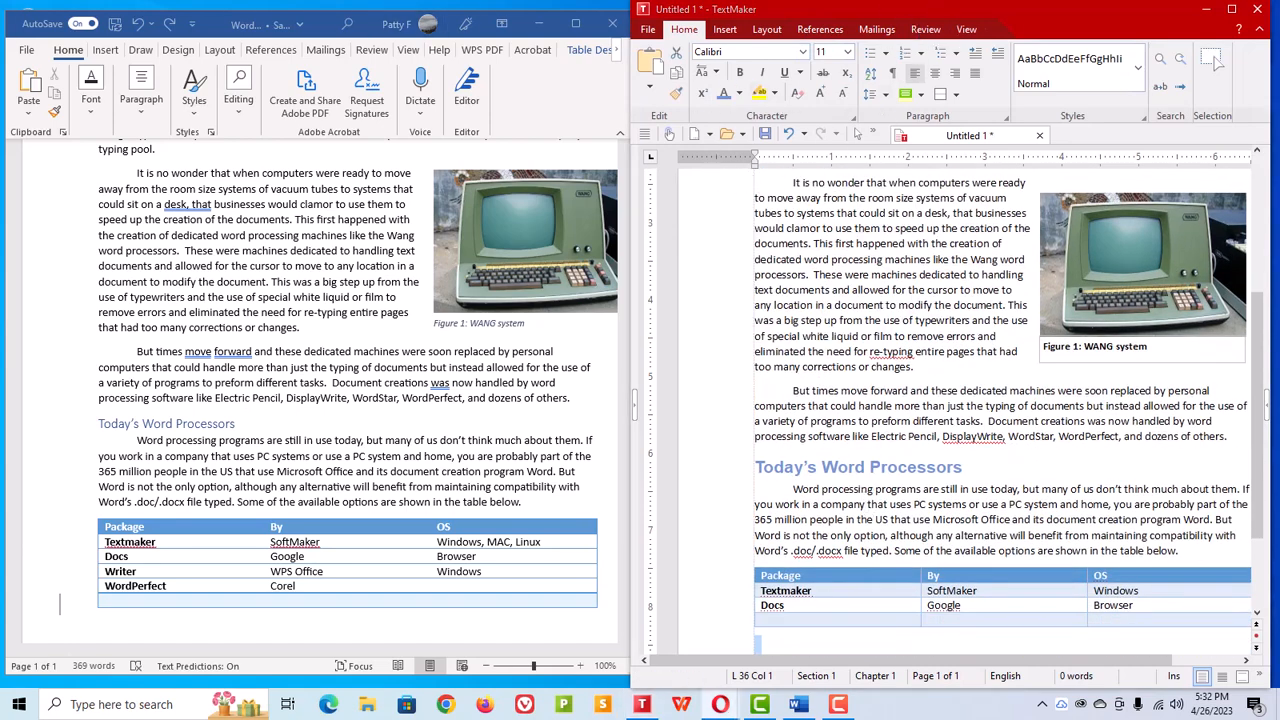
Step: Switch to the browser and review the SoftMaker Office subscription and purchase prices on the SoftMaker shop
{"action": "left_click_drag", "start_coordinate": [0, 180], "coordinate": [677, 33]}
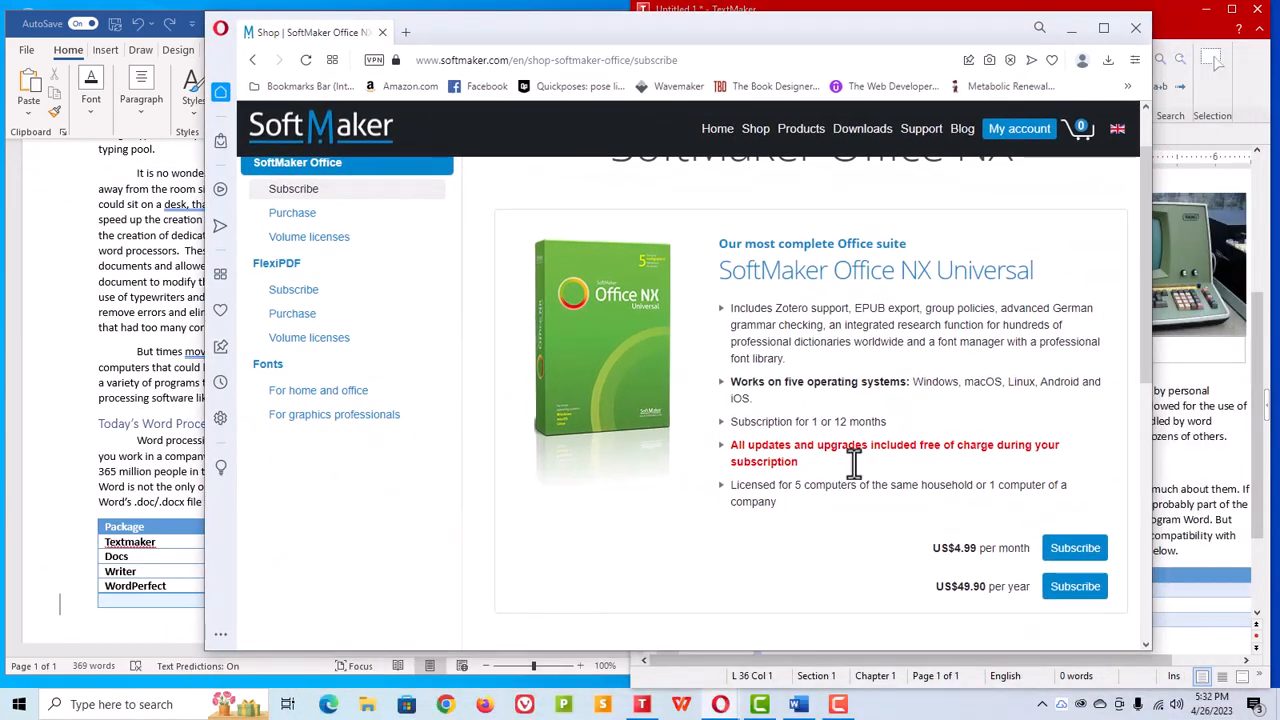
{"action": "scroll", "coordinate": [975, 578], "scroll_direction": "up", "scroll_amount": 1}
{"action": "scroll", "coordinate": [970, 585], "scroll_direction": "down", "scroll_amount": 7}
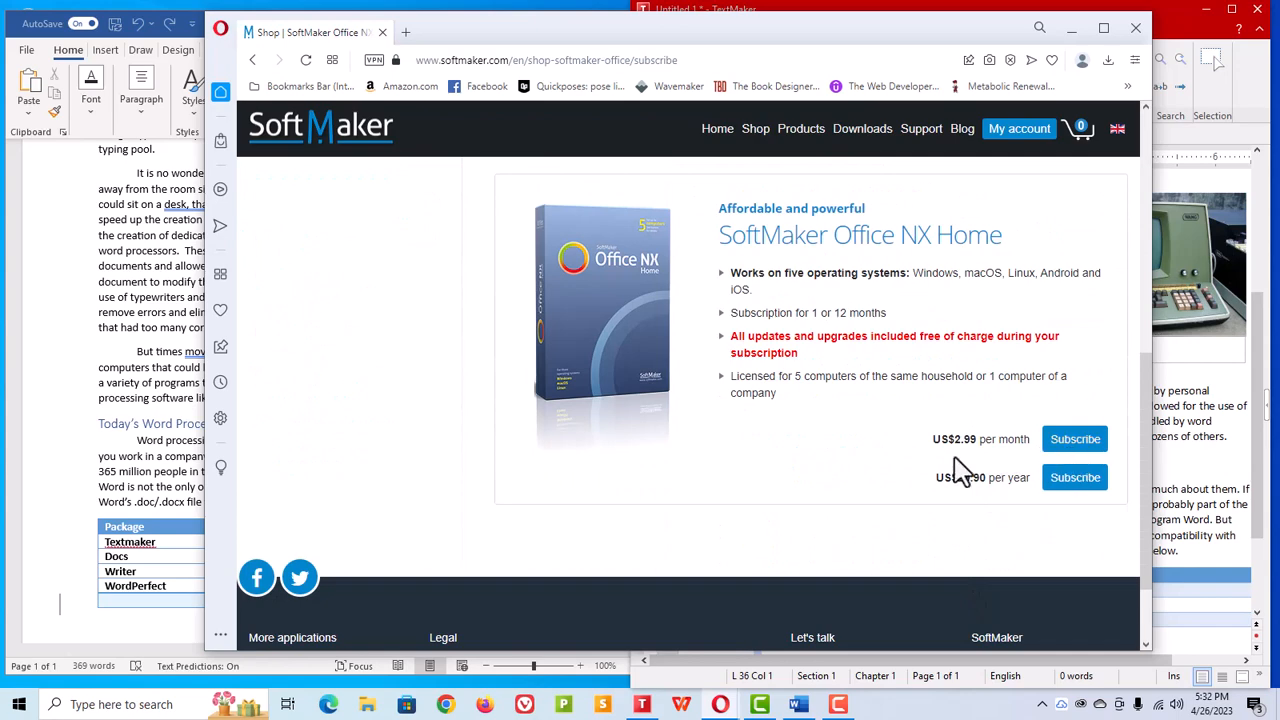
{"action": "scroll", "coordinate": [960, 483], "scroll_direction": "up", "scroll_amount": 5}
{"action": "scroll", "coordinate": [928, 528], "scroll_direction": "down", "scroll_amount": 2}
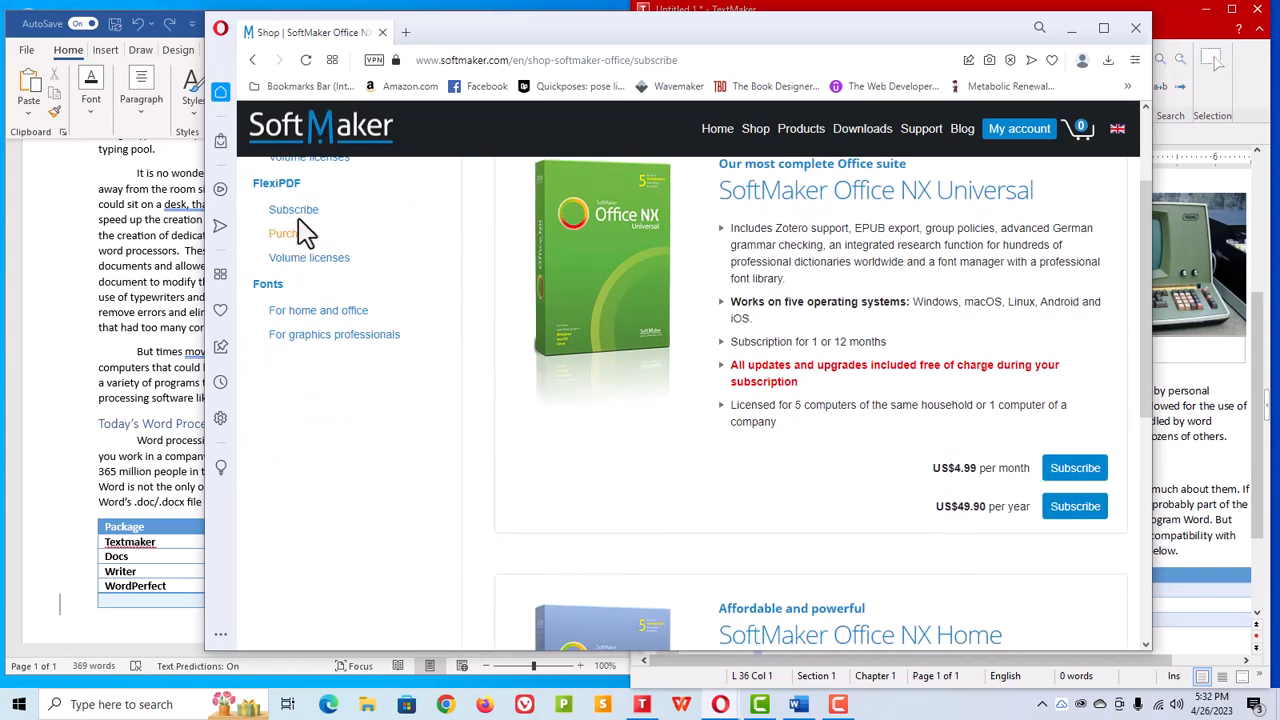
{"action": "scroll", "coordinate": [300, 306], "scroll_direction": "up", "scroll_amount": 3}
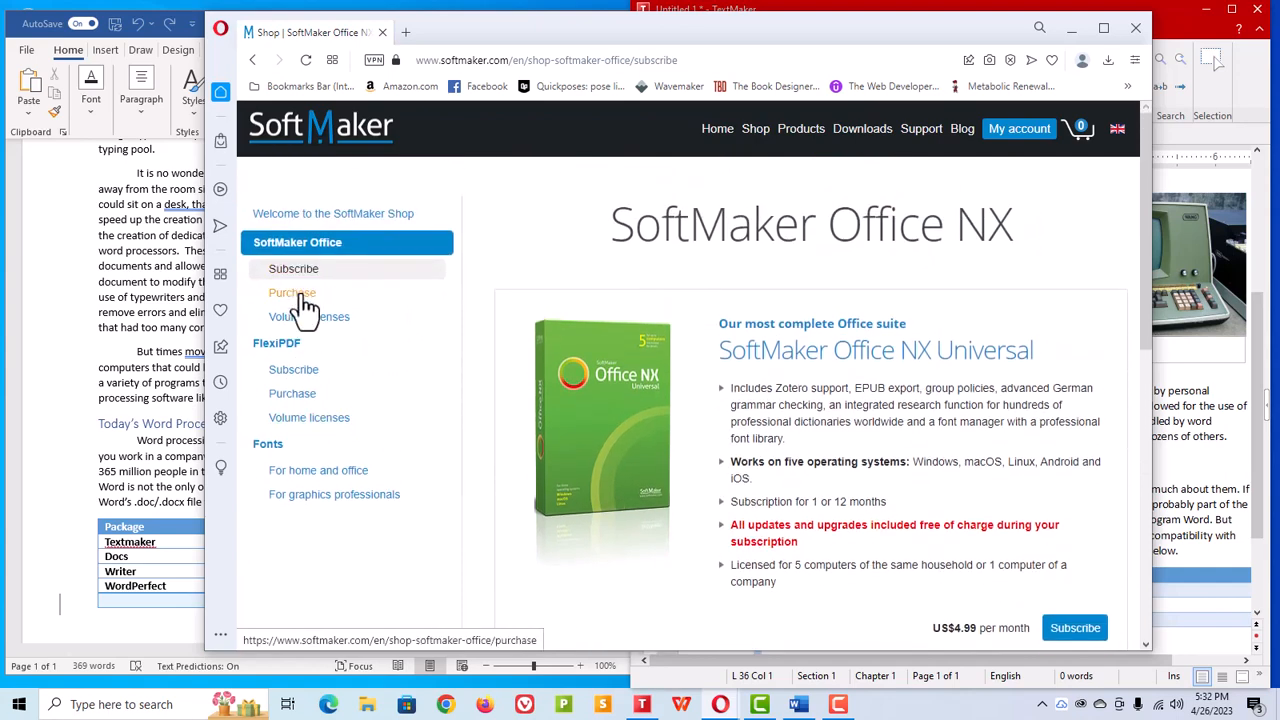
{"action": "left_click", "coordinate": [300, 295]}
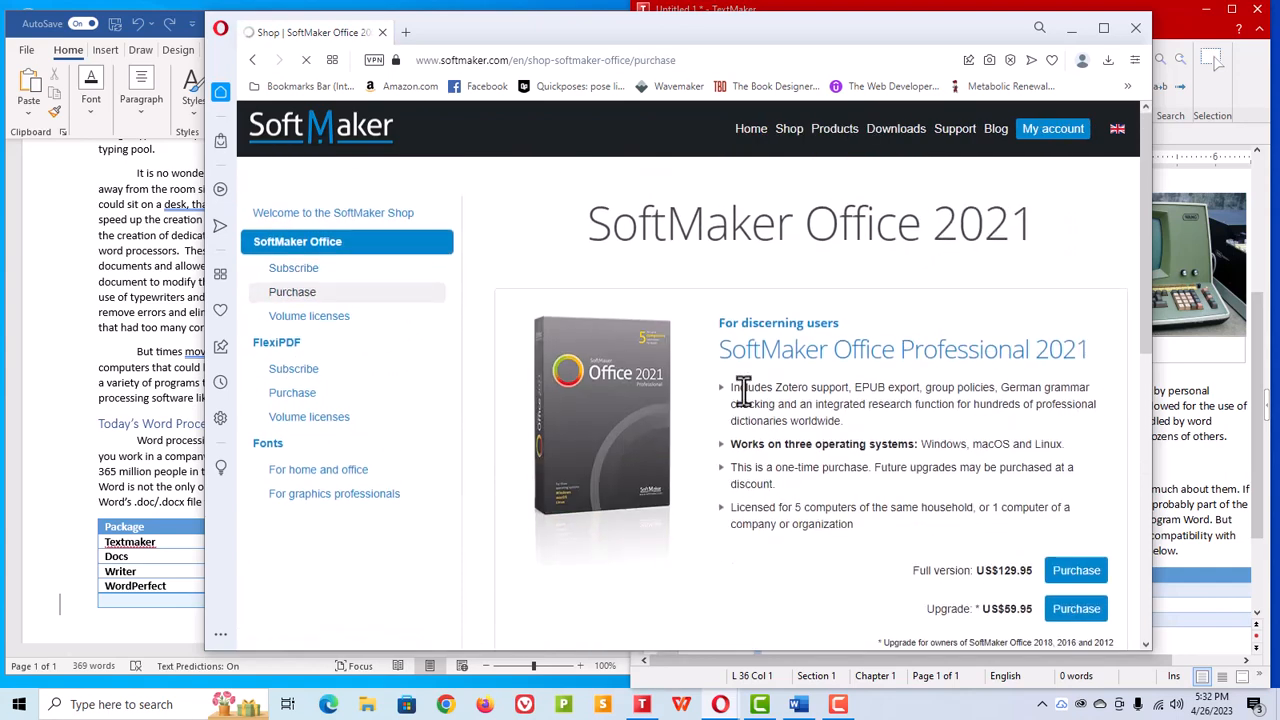
{"action": "scroll", "coordinate": [786, 409], "scroll_direction": "down", "scroll_amount": 5}
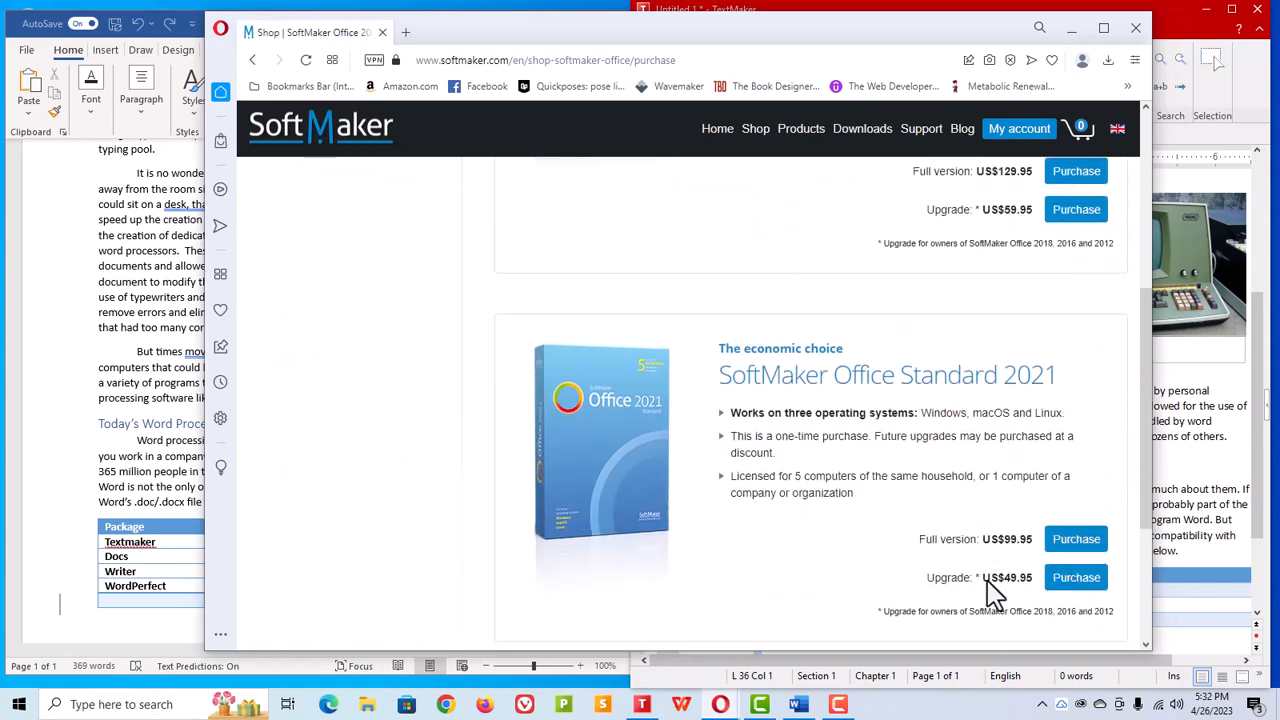
{"action": "scroll", "coordinate": [800, 510], "scroll_direction": "up", "scroll_amount": 1}
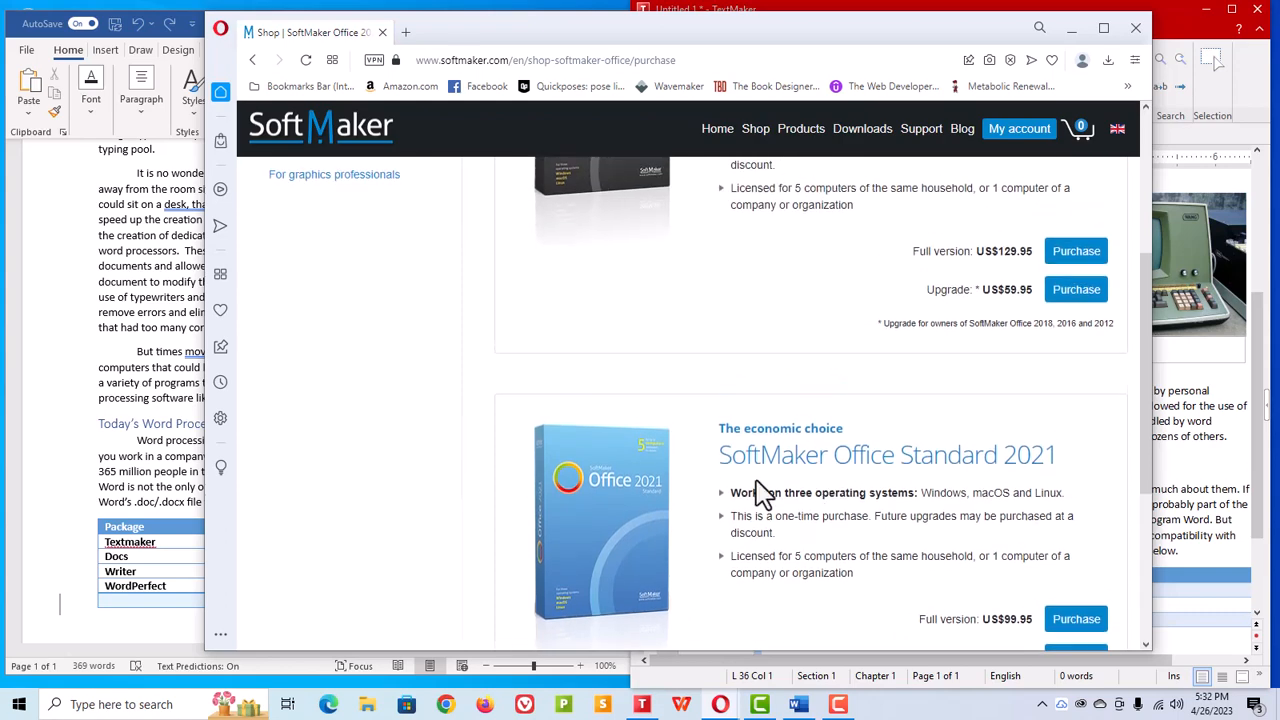
{"action": "scroll", "coordinate": [868, 560], "scroll_direction": "up", "scroll_amount": 1}
{"action": "scroll", "coordinate": [908, 545], "scroll_direction": "down", "scroll_amount": 2}
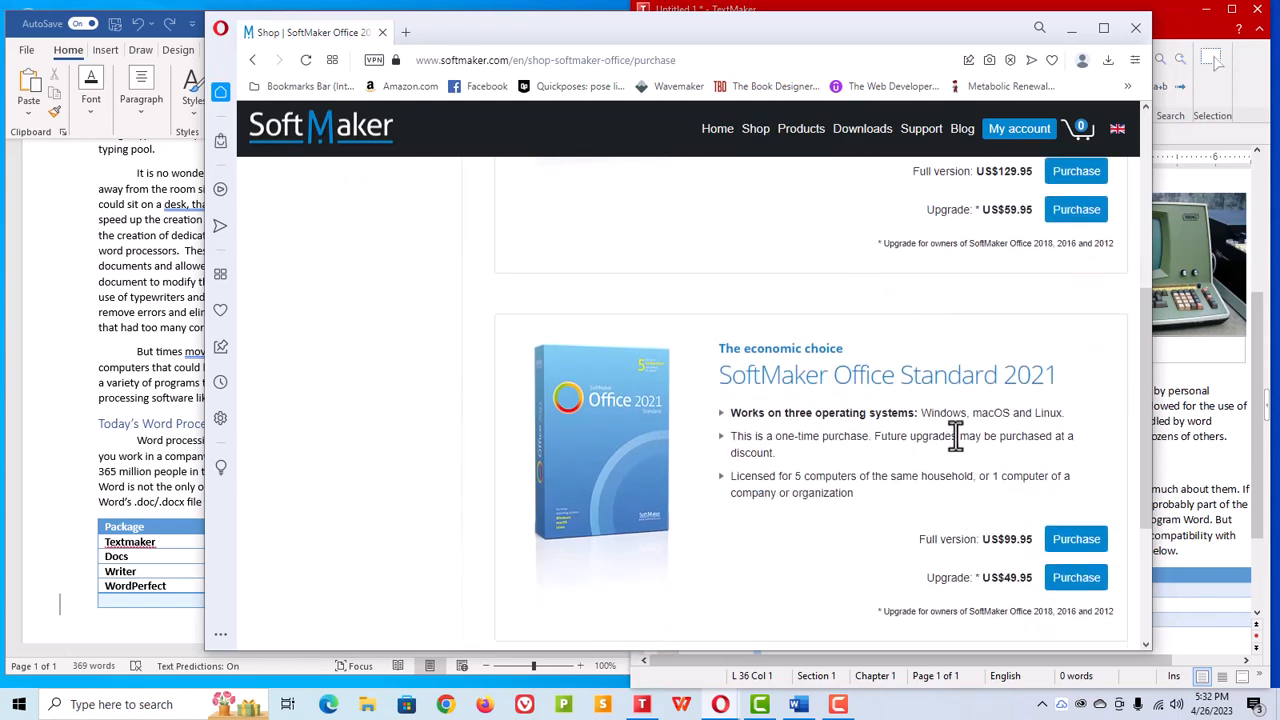
{"action": "scroll", "coordinate": [1048, 438], "scroll_direction": "up", "scroll_amount": 5}
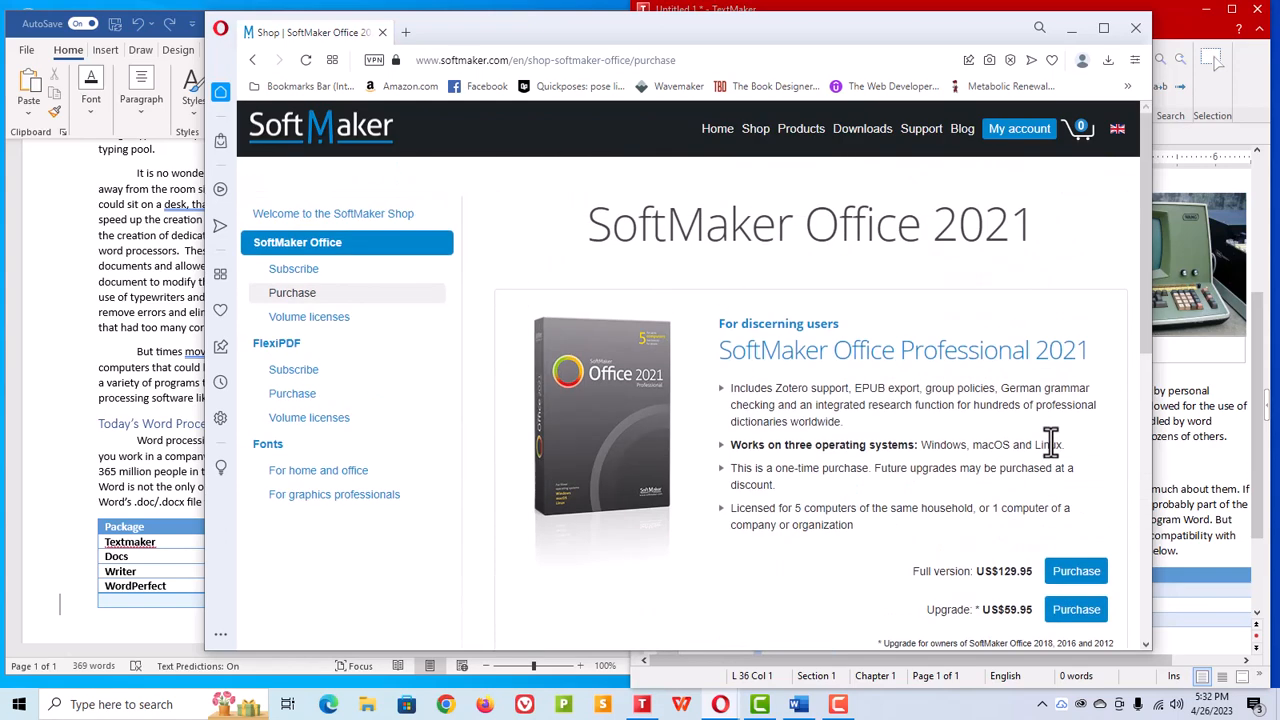
Step: Move the browser out of the way and start closing TextMaker, cancelling at the save prompt
{"action": "left_click_drag", "start_coordinate": [833, 26], "coordinate": [0, 125]}
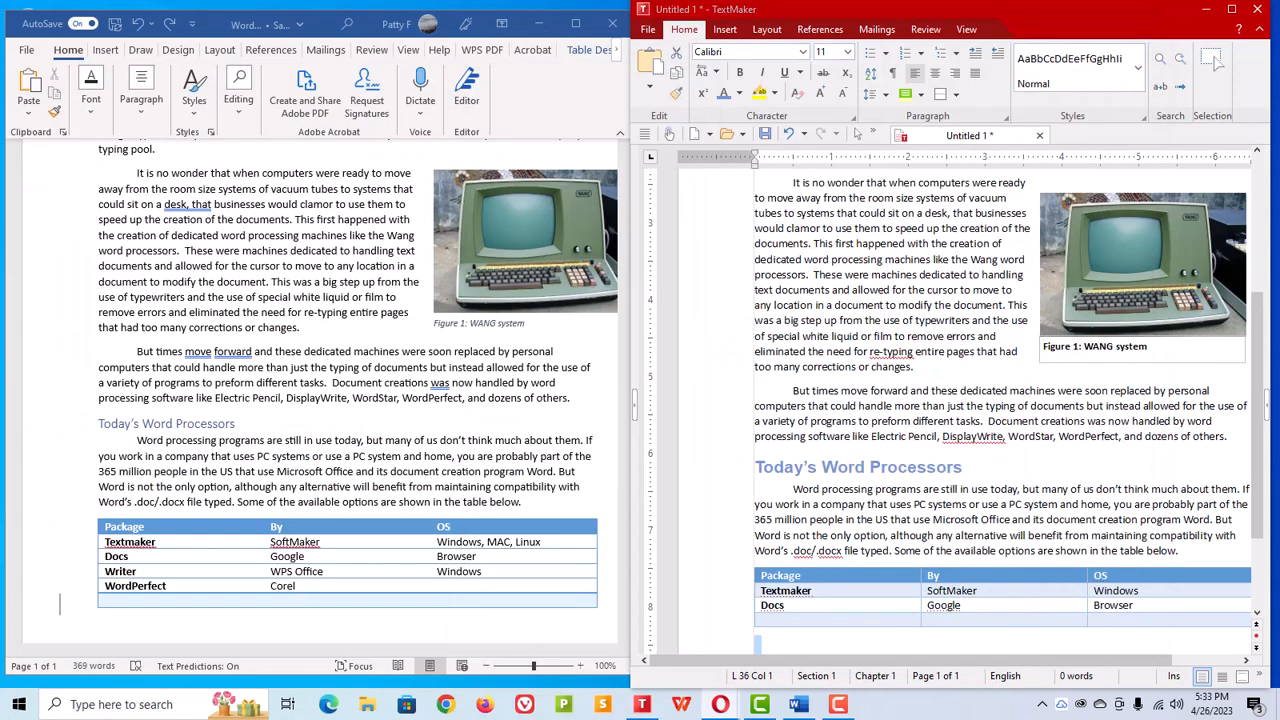
{"action": "left_click", "coordinate": [1258, 10]}
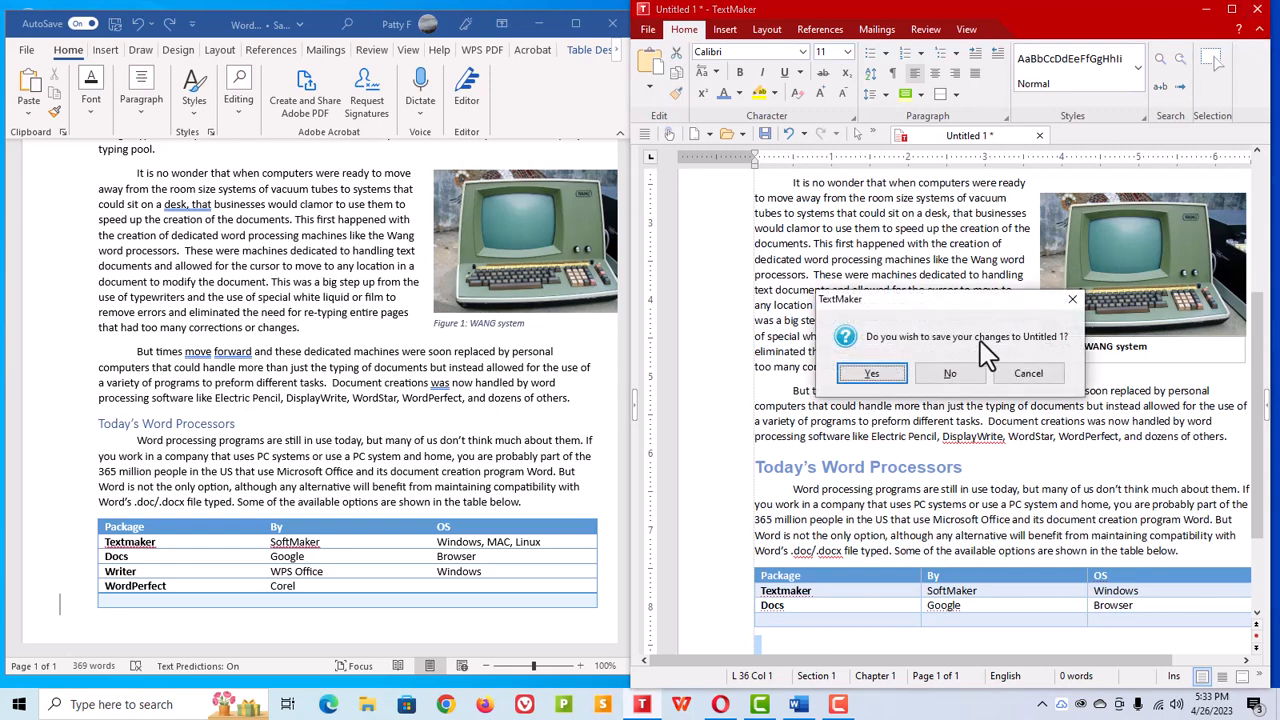
{"action": "left_click", "coordinate": [1028, 374]}
Step: Check the Microsoft Word 2007-2021 (*.docx) file type in Save As, cancel it, and close TextMaker without saving
{"action": "left_click", "coordinate": [648, 30]}
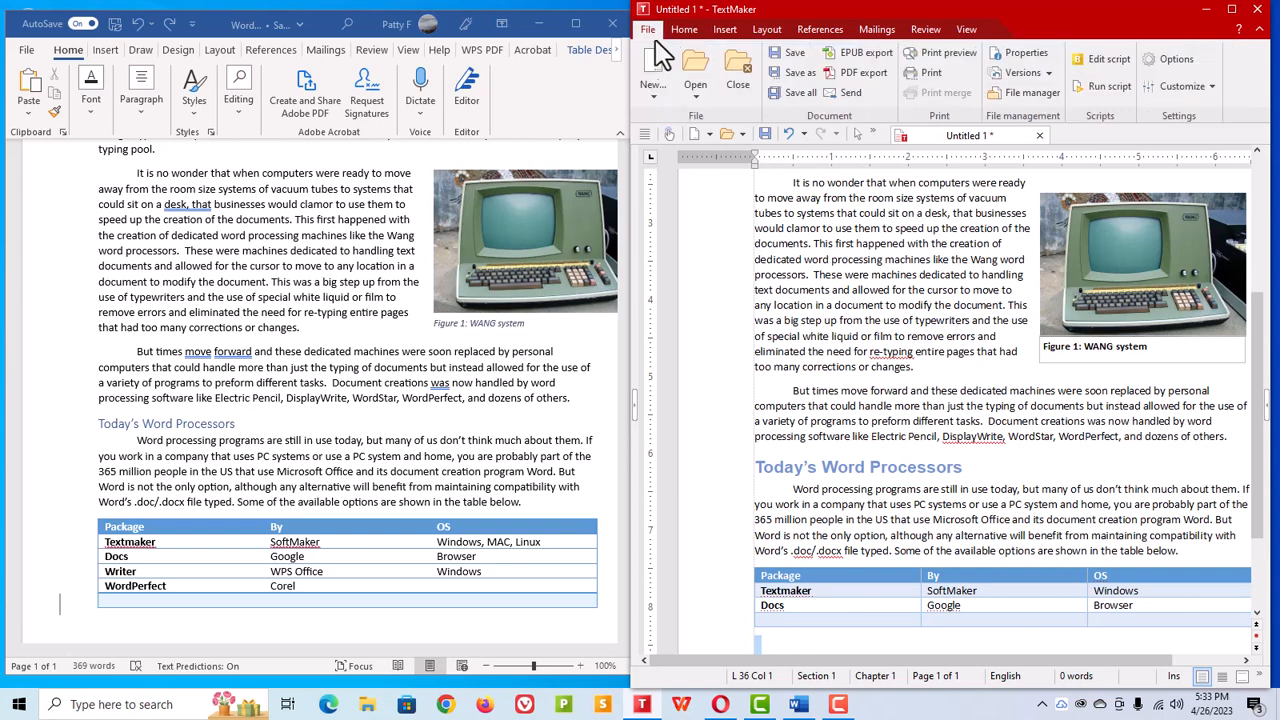
{"action": "left_click", "coordinate": [653, 95]}
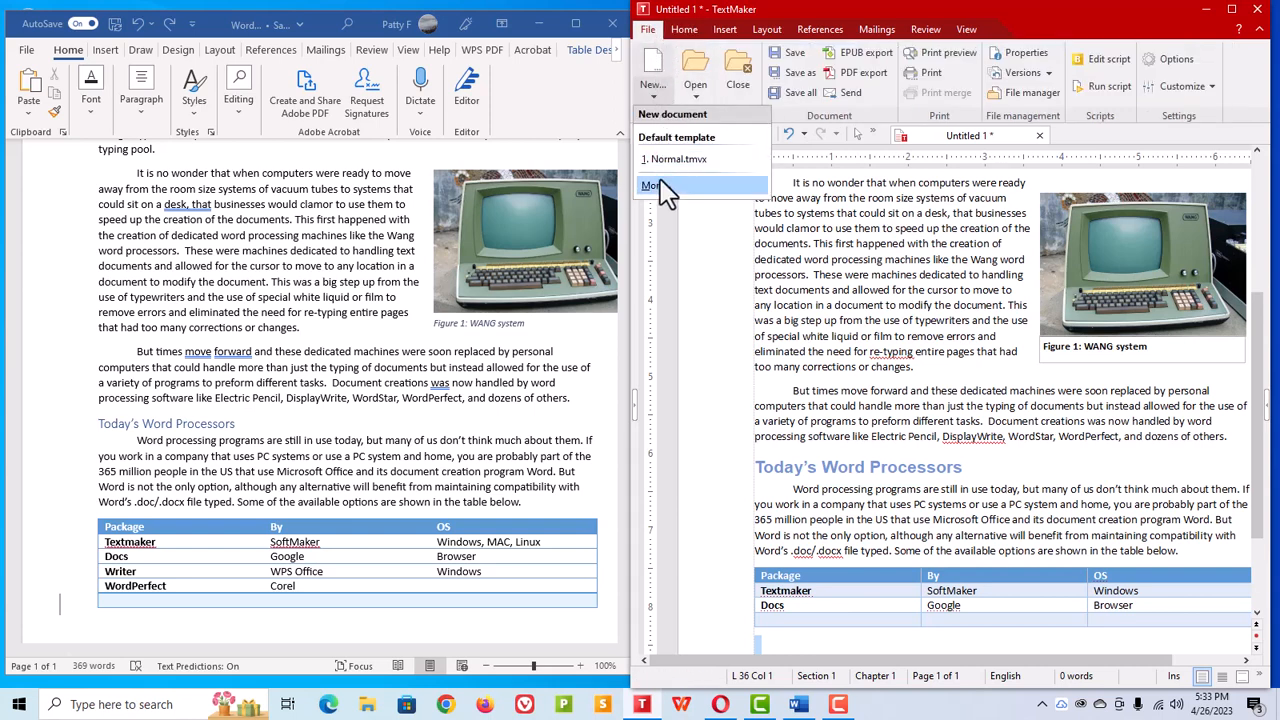
{"action": "left_click", "coordinate": [800, 72]}
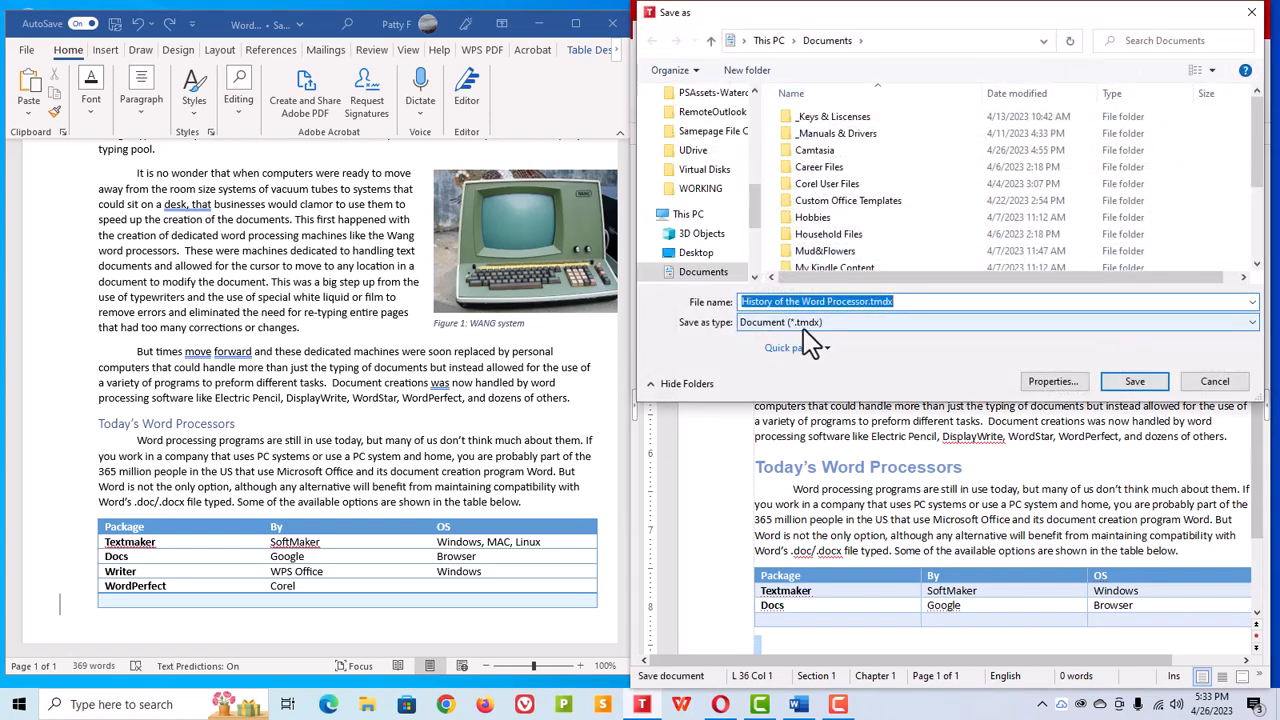
{"action": "left_click", "coordinate": [1250, 324]}
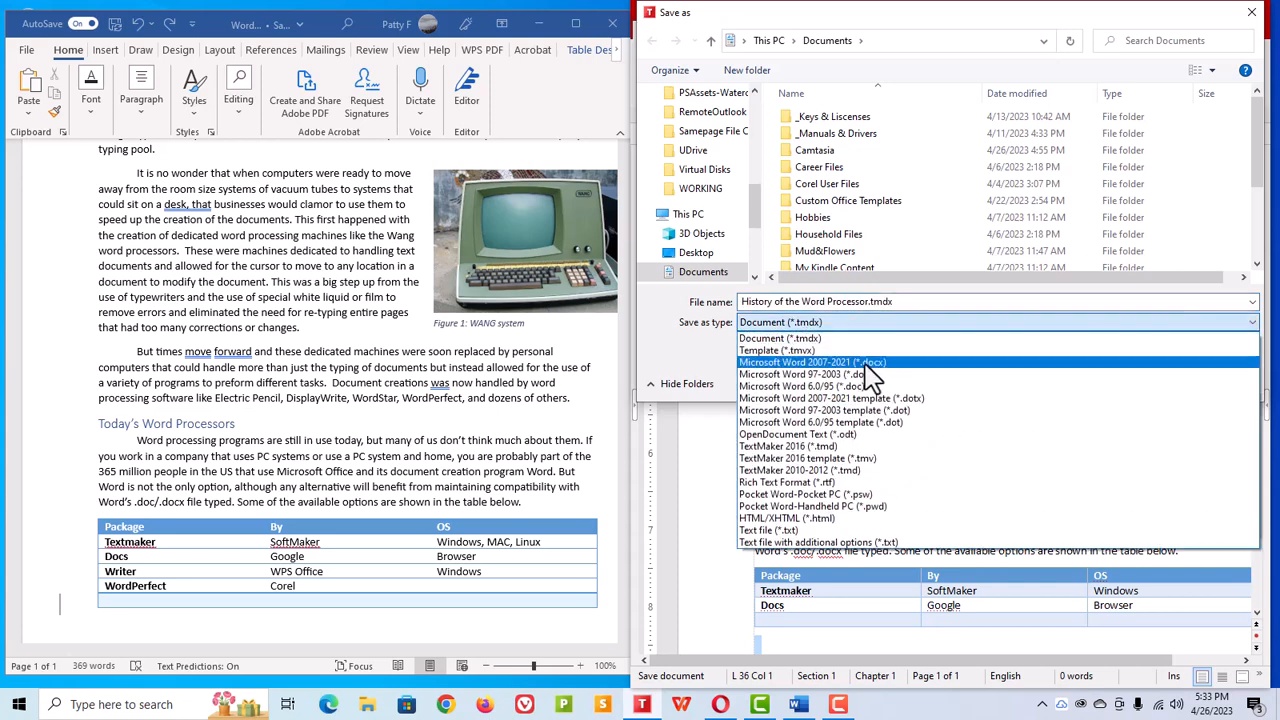
{"action": "left_click", "coordinate": [797, 363]}
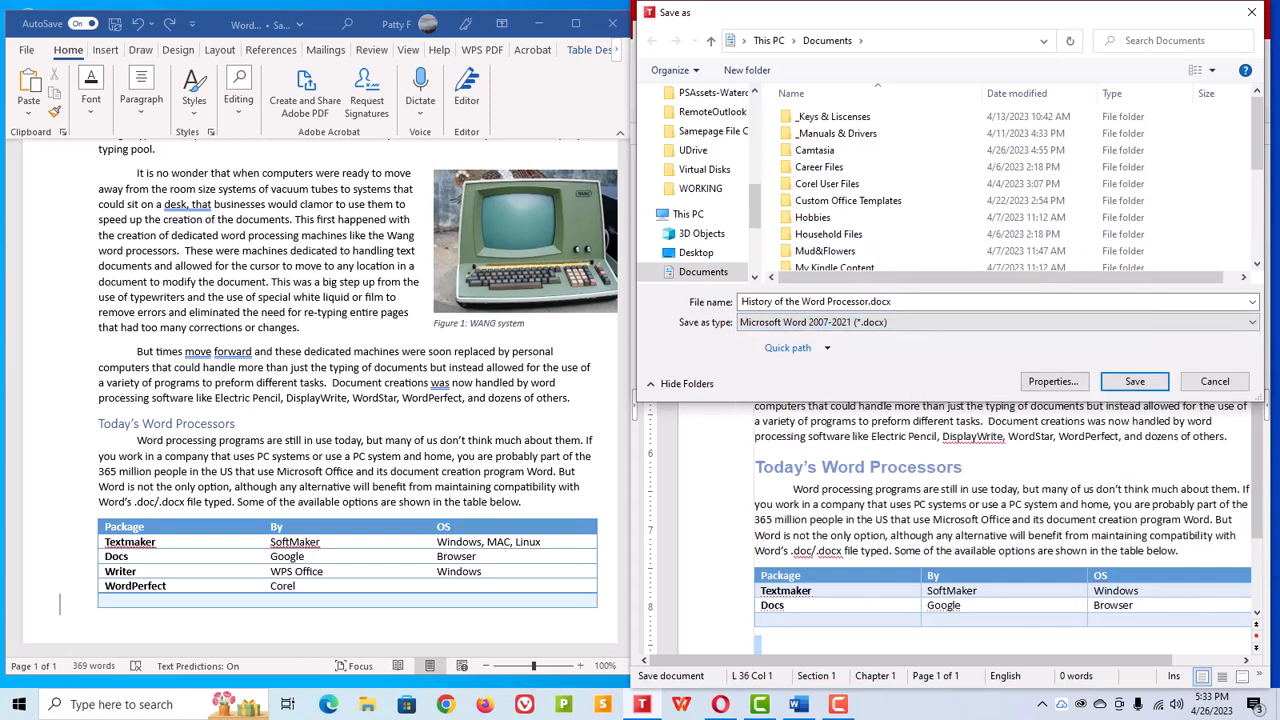
{"action": "left_click", "coordinate": [1251, 12]}
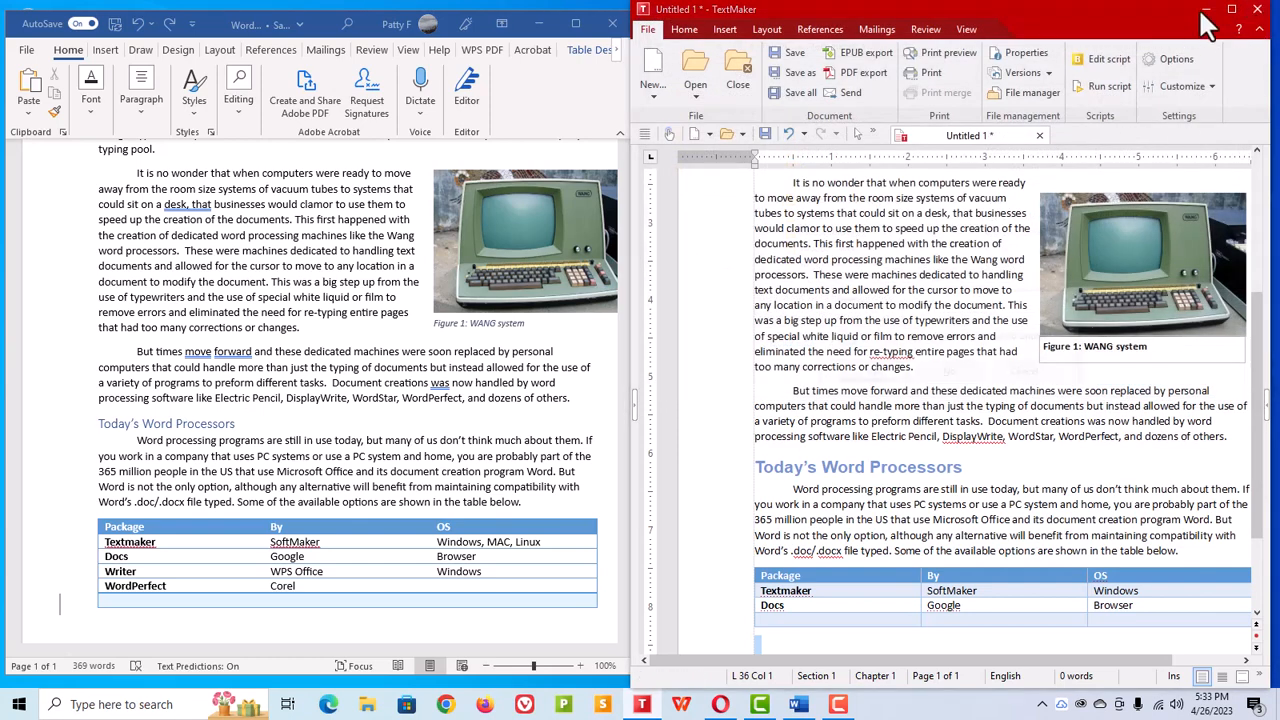
{"action": "left_click", "coordinate": [950, 372]}
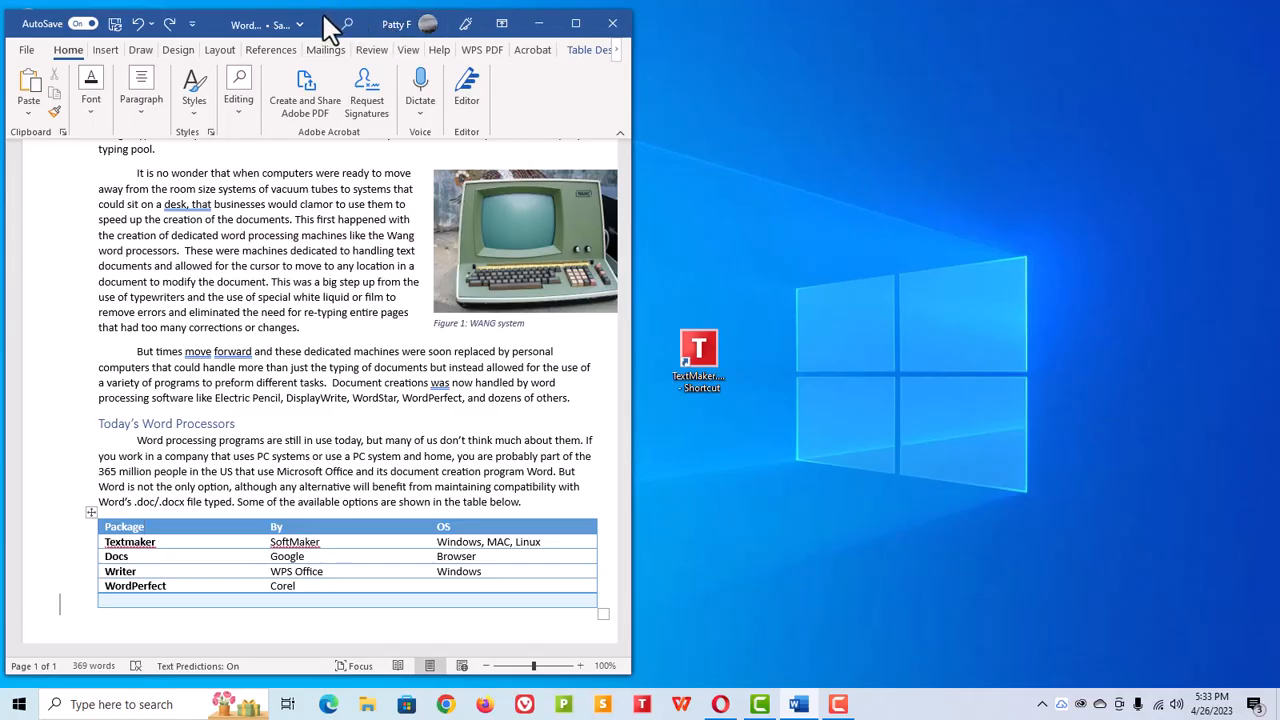
Step: Minimize the Word window and move the TextMaker shortcut into the group of desktop icons
{"action": "left_click_drag", "start_coordinate": [329, 29], "coordinate": [0, 140]}
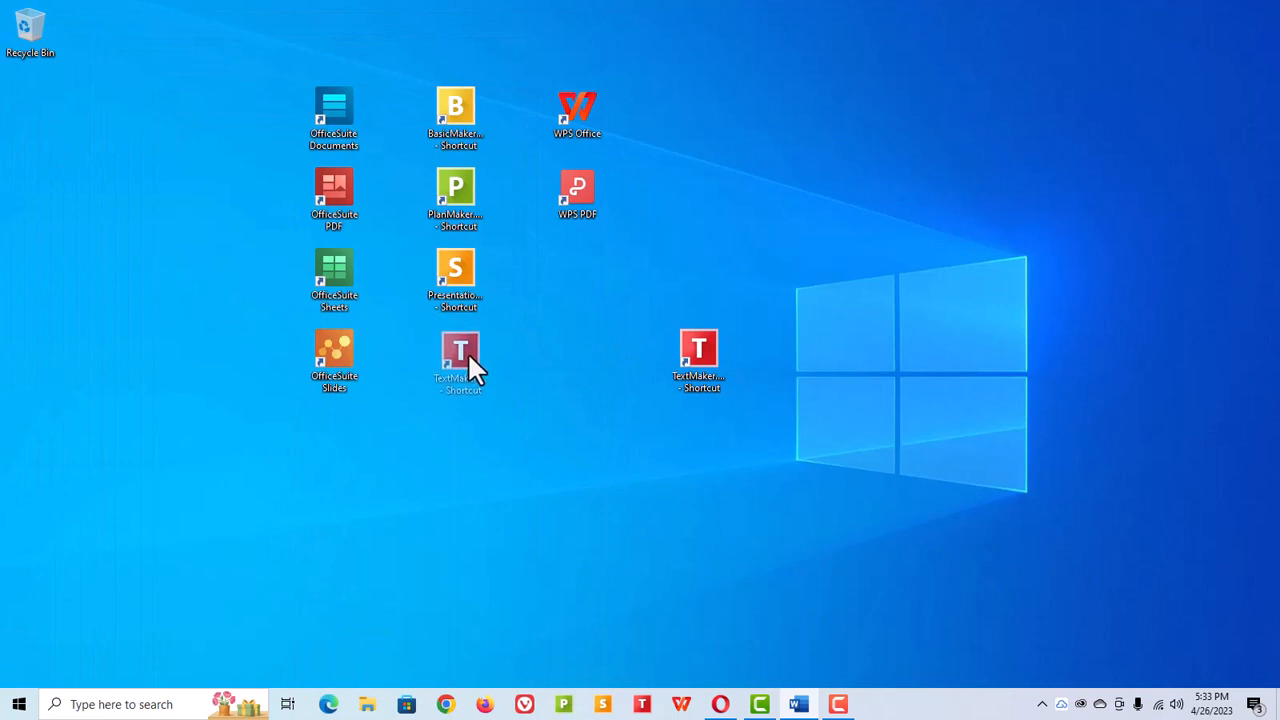
{"action": "left_click_drag", "start_coordinate": [469, 357], "coordinate": [469, 357]}
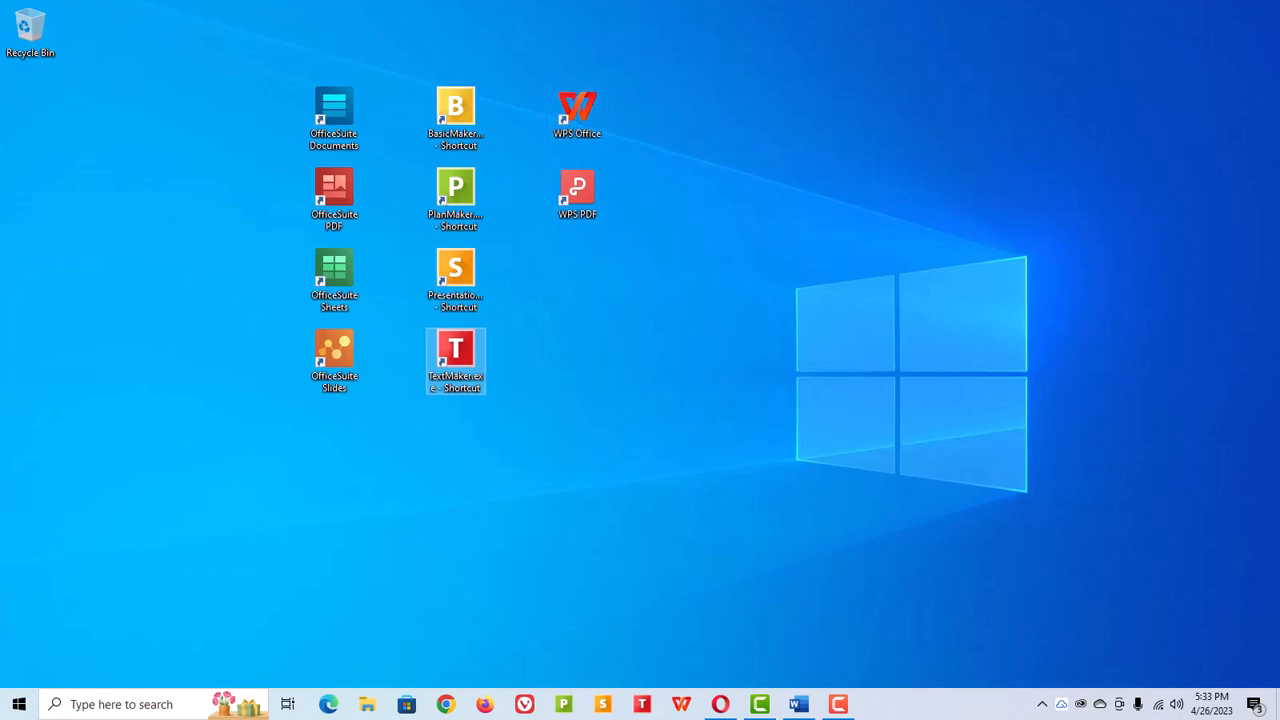
Step: Bring back the browser and review the WPS Office pricing plans
{"action": "left_click_drag", "start_coordinate": [0, 174], "coordinate": [596, 176]}
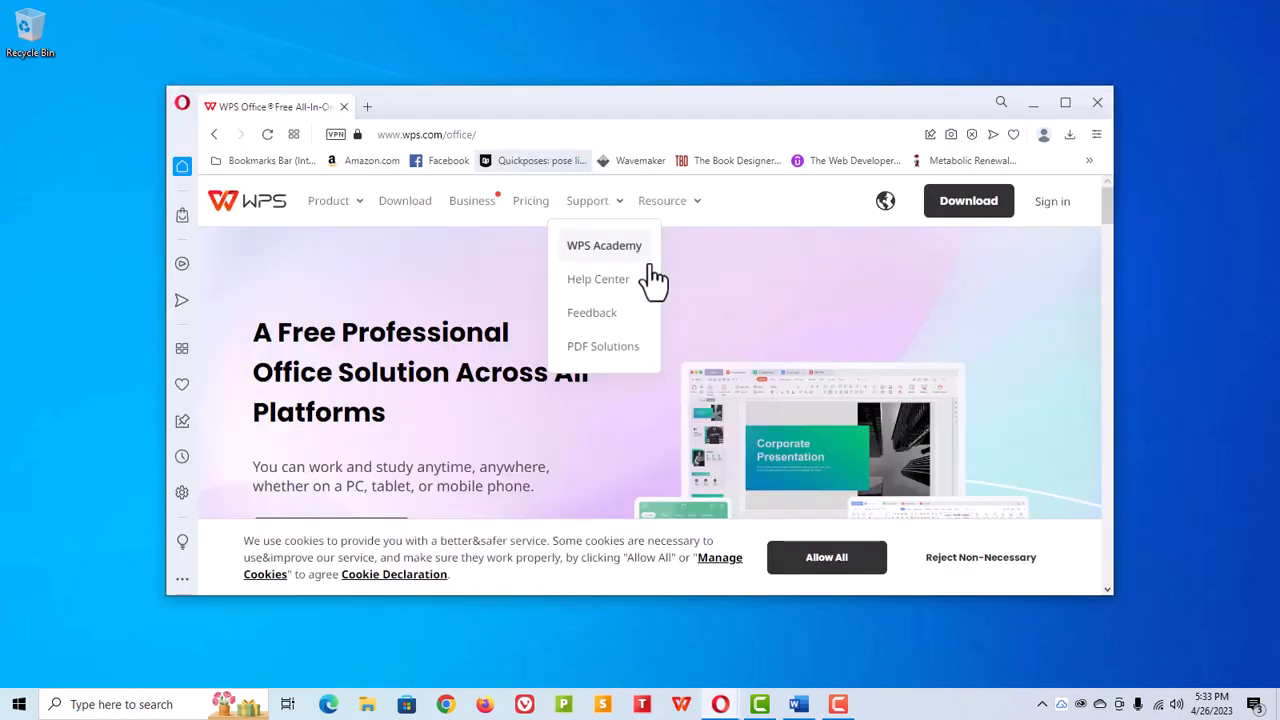
{"action": "left_click", "coordinate": [530, 203]}
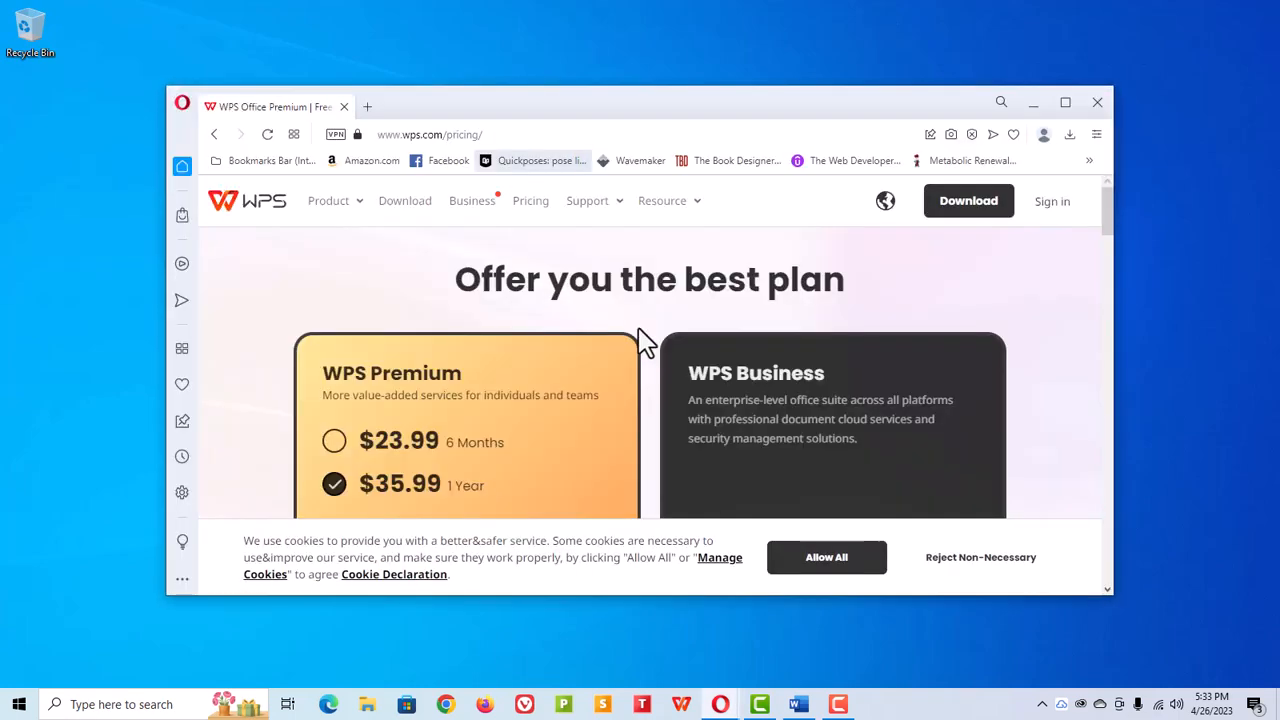
{"action": "left_click", "coordinate": [1066, 102]}
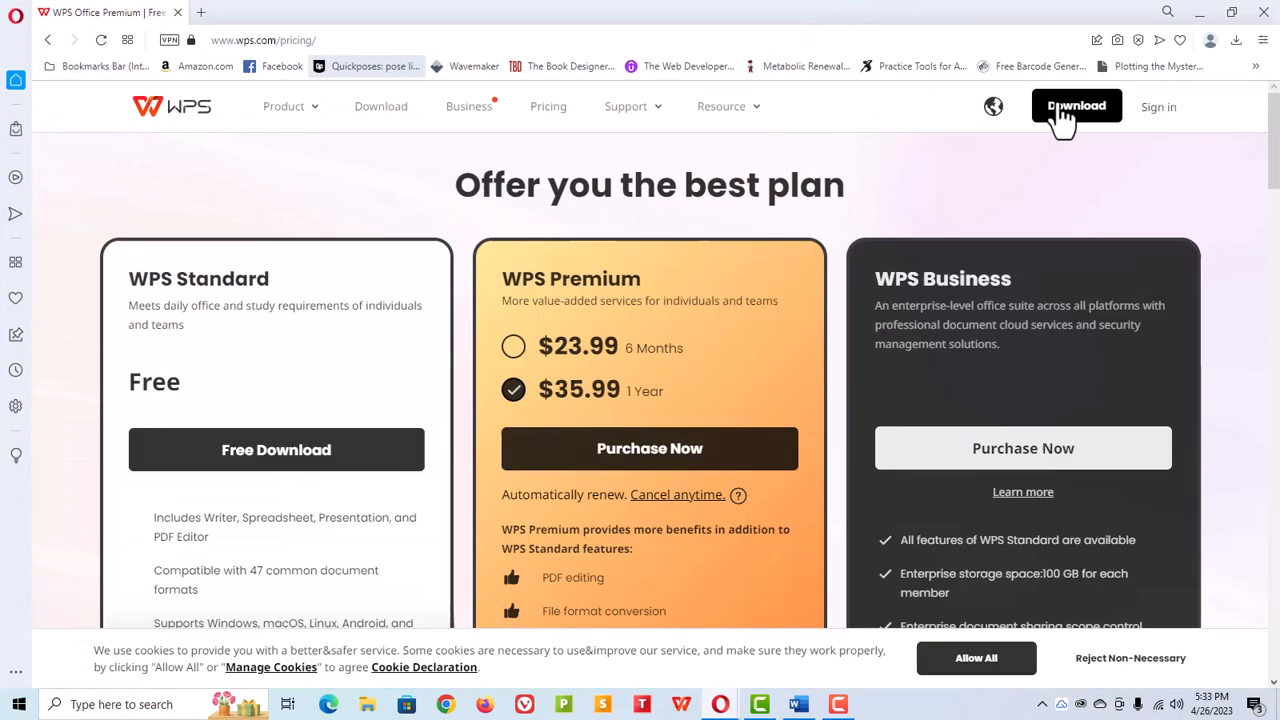
{"action": "scroll", "coordinate": [342, 350], "scroll_direction": "down", "scroll_amount": 1}
{"action": "scroll", "coordinate": [347, 362], "scroll_direction": "down", "scroll_amount": 2}
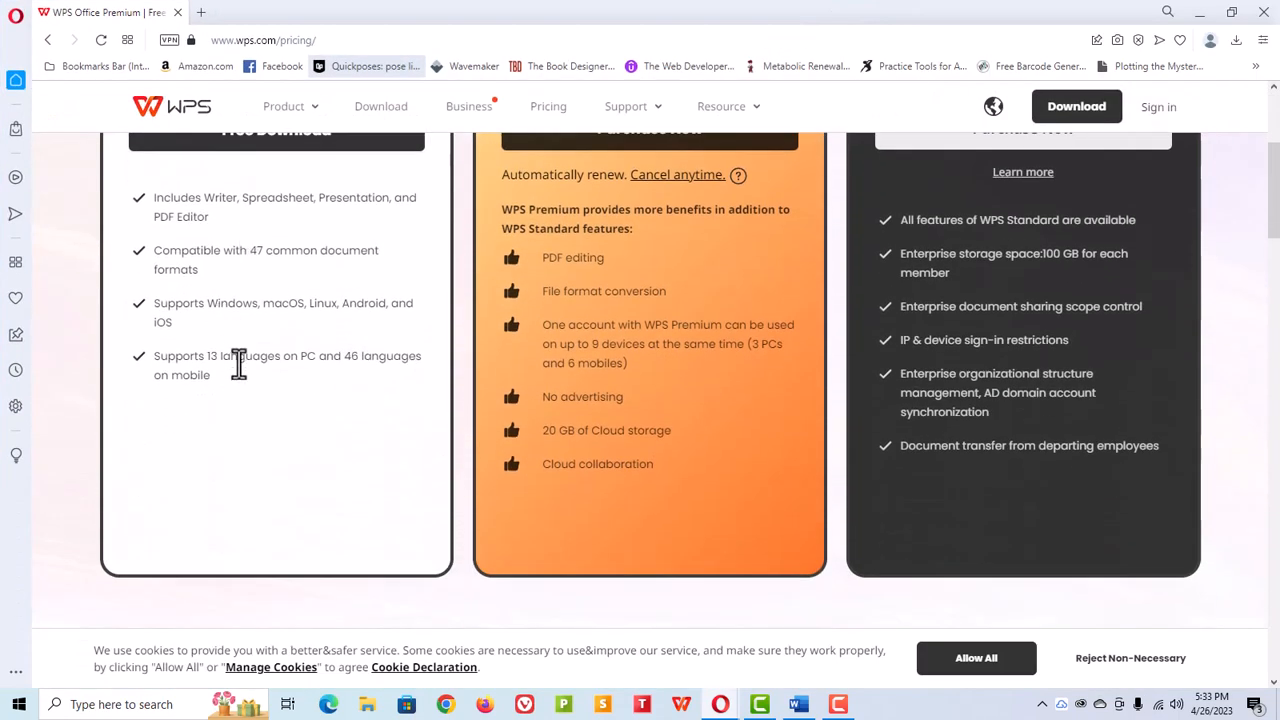
{"action": "scroll", "coordinate": [340, 440], "scroll_direction": "up", "scroll_amount": 2}
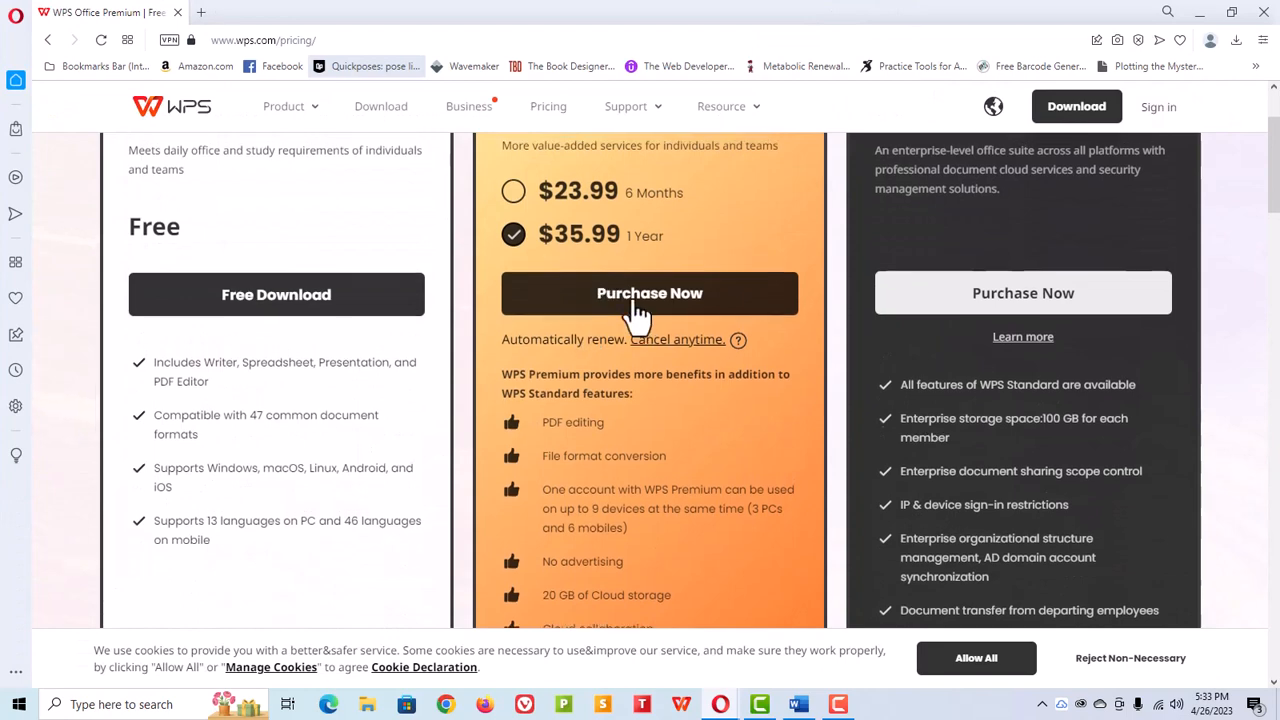
{"action": "scroll", "coordinate": [637, 300], "scroll_direction": "up", "scroll_amount": 2}
{"action": "scroll", "coordinate": [634, 300], "scroll_direction": "down", "scroll_amount": 2}
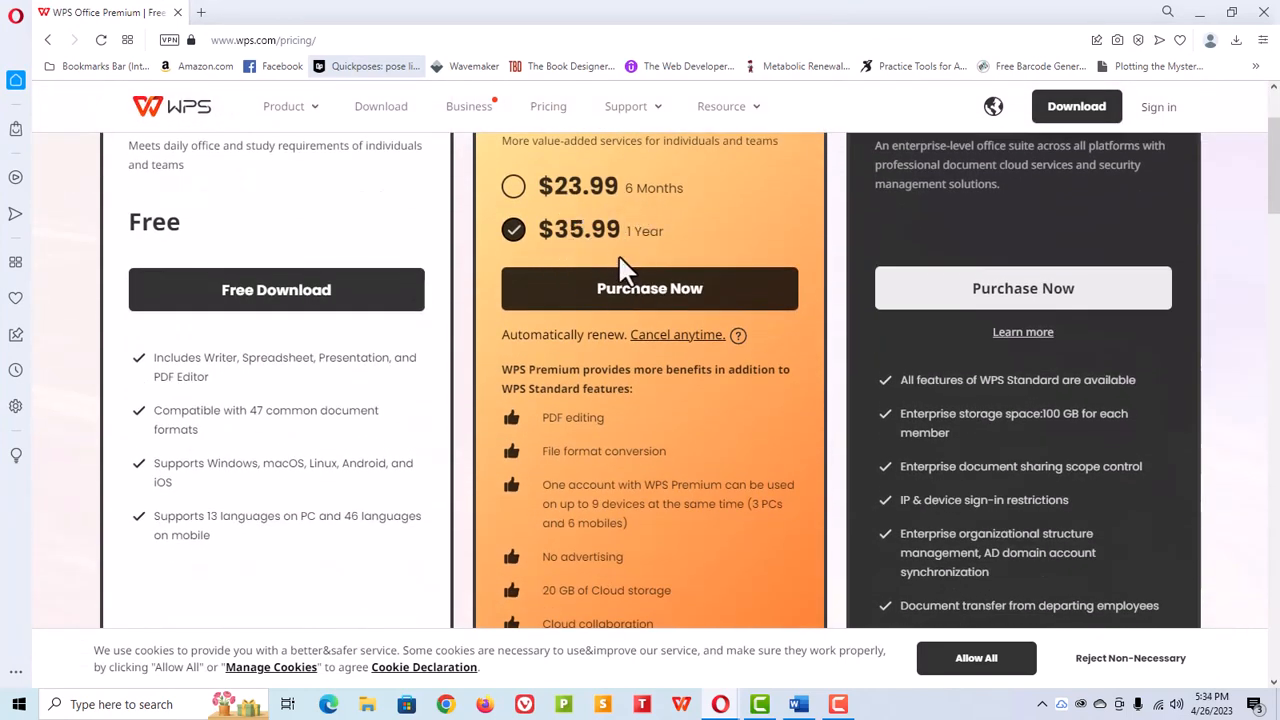
{"action": "scroll", "coordinate": [620, 262], "scroll_direction": "down", "scroll_amount": 1}
{"action": "scroll", "coordinate": [622, 265], "scroll_direction": "down", "scroll_amount": 3}
{"action": "scroll", "coordinate": [646, 360], "scroll_direction": "up", "scroll_amount": 3}
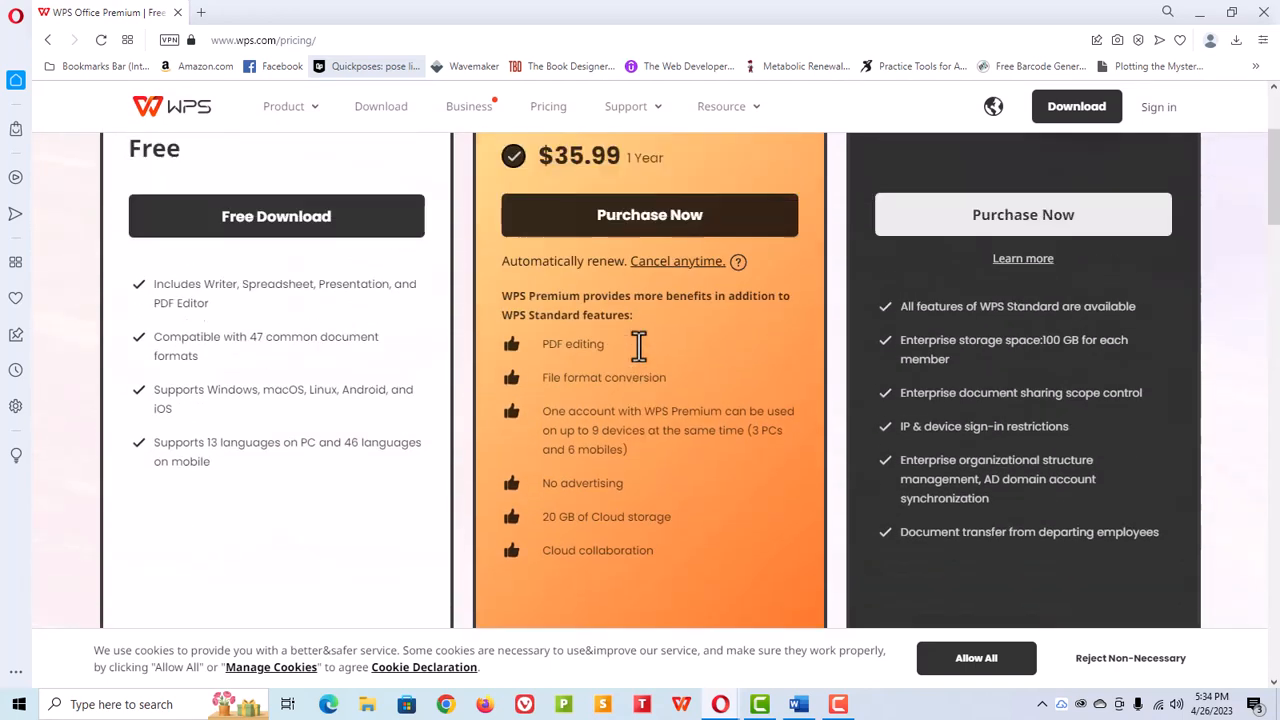
{"action": "scroll", "coordinate": [646, 360], "scroll_direction": "down", "scroll_amount": 1}
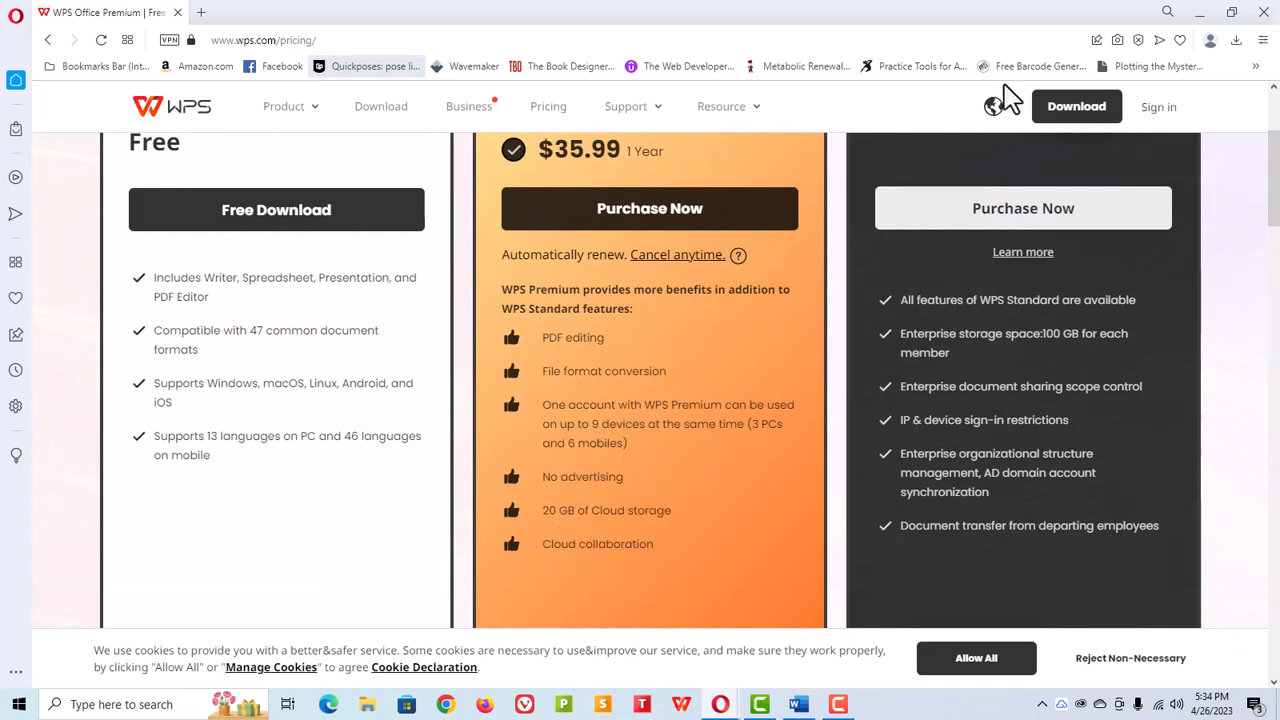
{"action": "scroll", "coordinate": [893, 284], "scroll_direction": "up", "scroll_amount": 2}
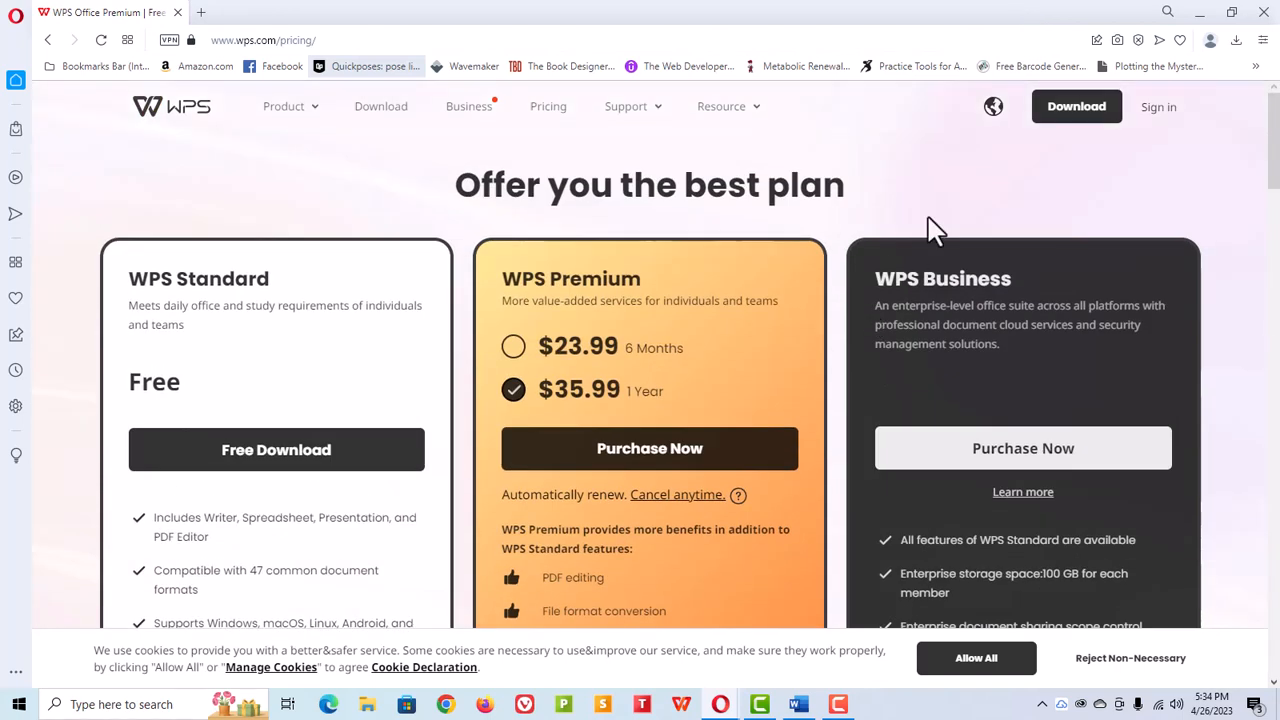
{"action": "left_click_drag", "start_coordinate": [895, 14], "coordinate": [0, 110]}
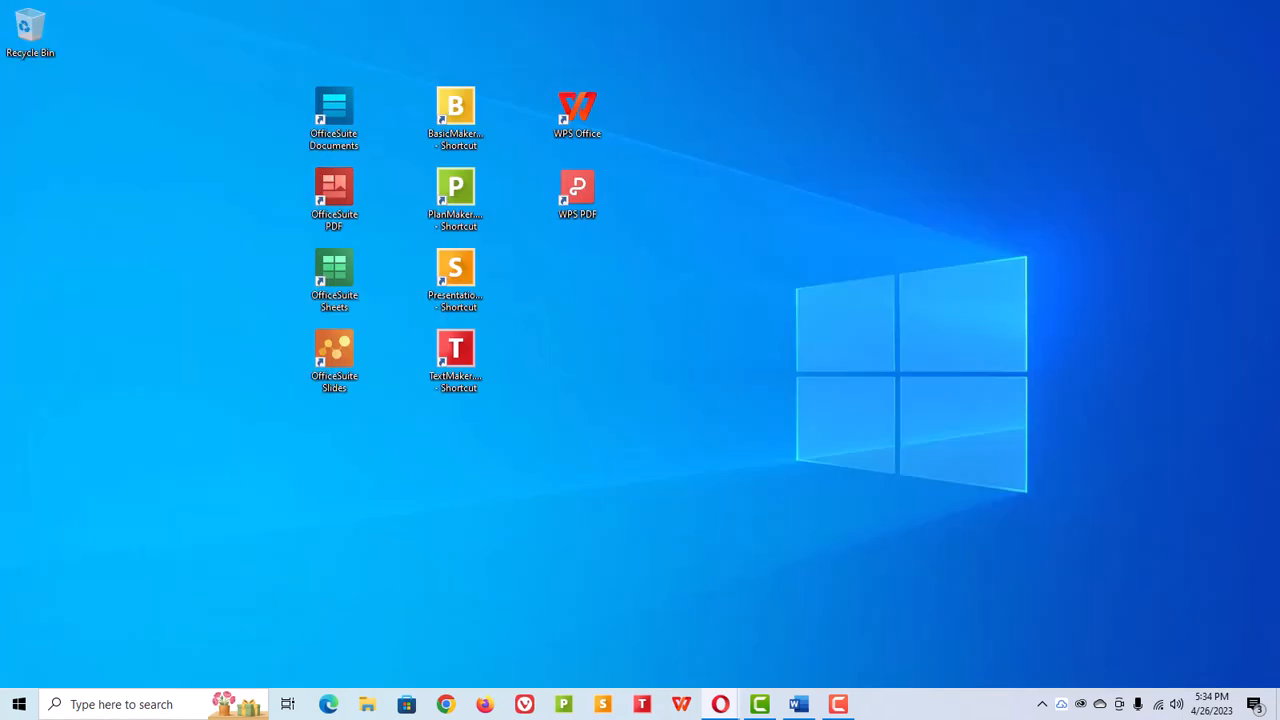
Step: Launch WPS Office and create a blank document, maximizing its window
{"action": "double_click", "coordinate": [579, 116]}
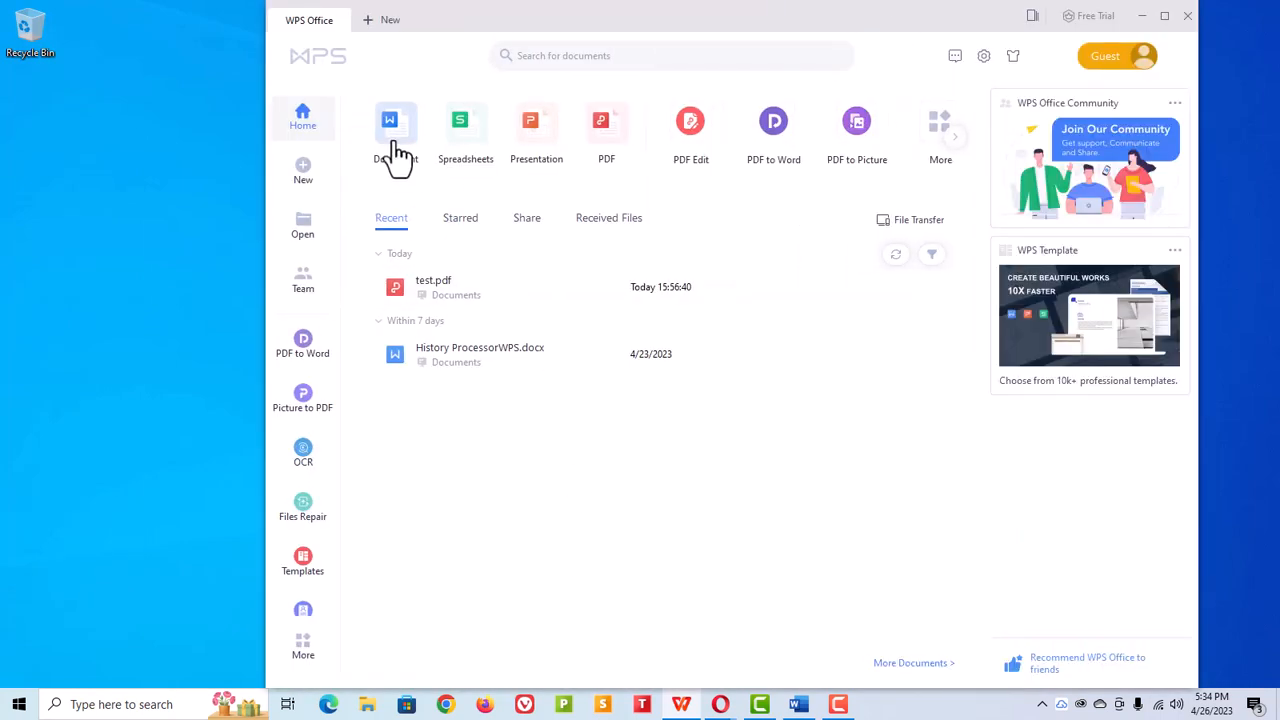
{"action": "left_click", "coordinate": [396, 150]}
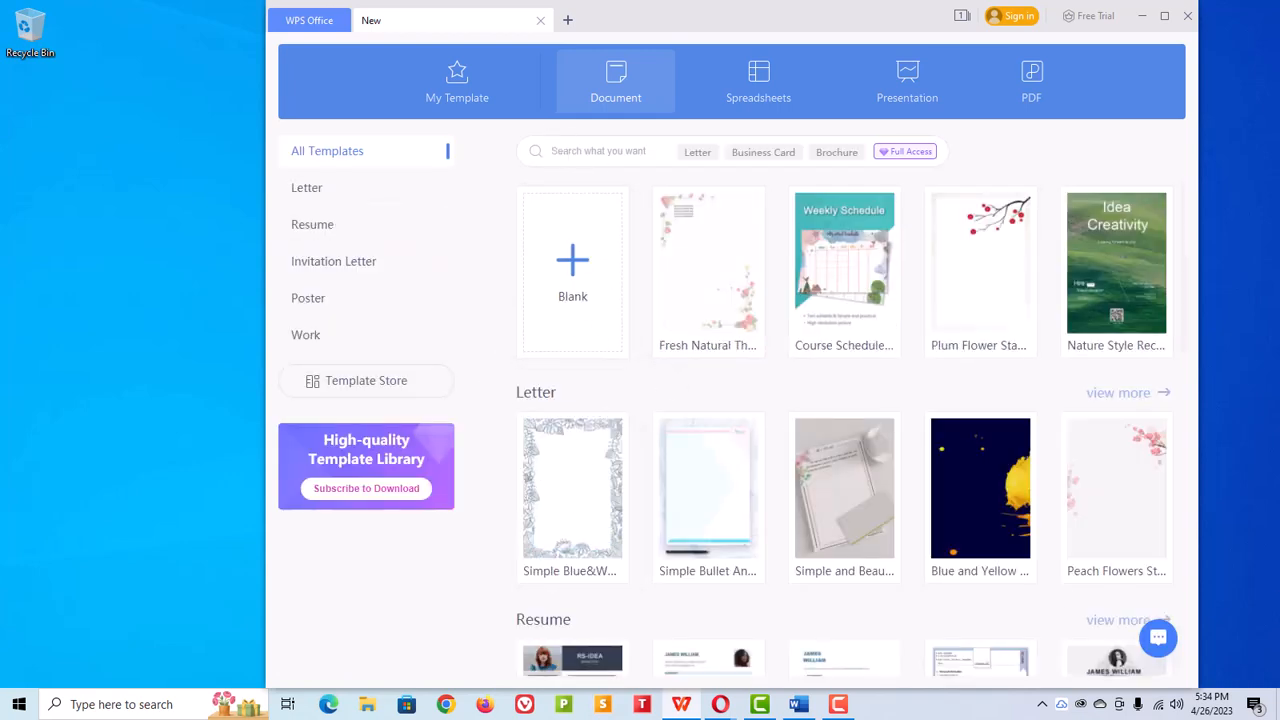
{"action": "left_click", "coordinate": [572, 300]}
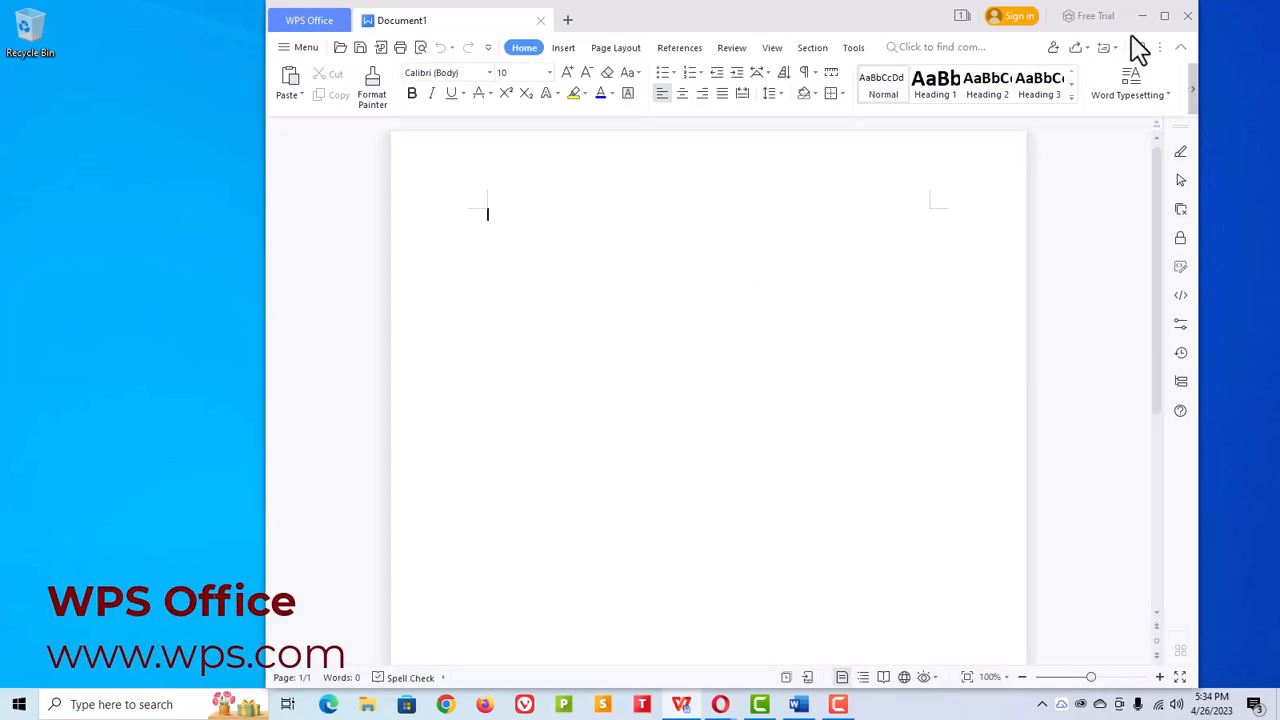
{"action": "left_click", "coordinate": [1164, 16]}
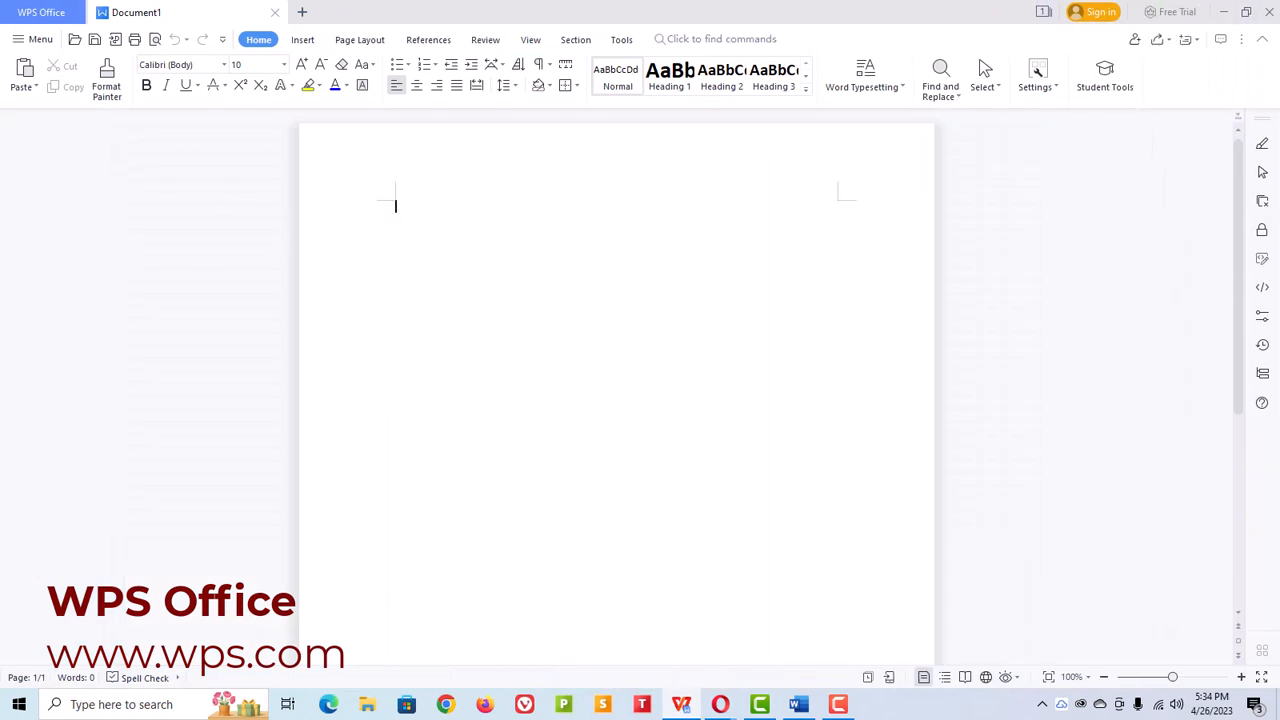
Step: Type the title "History of the Word Processor" and the line "Typewriter Evolution", each ending with a new paragraph
{"action": "key", "text": "alt+Tab"}
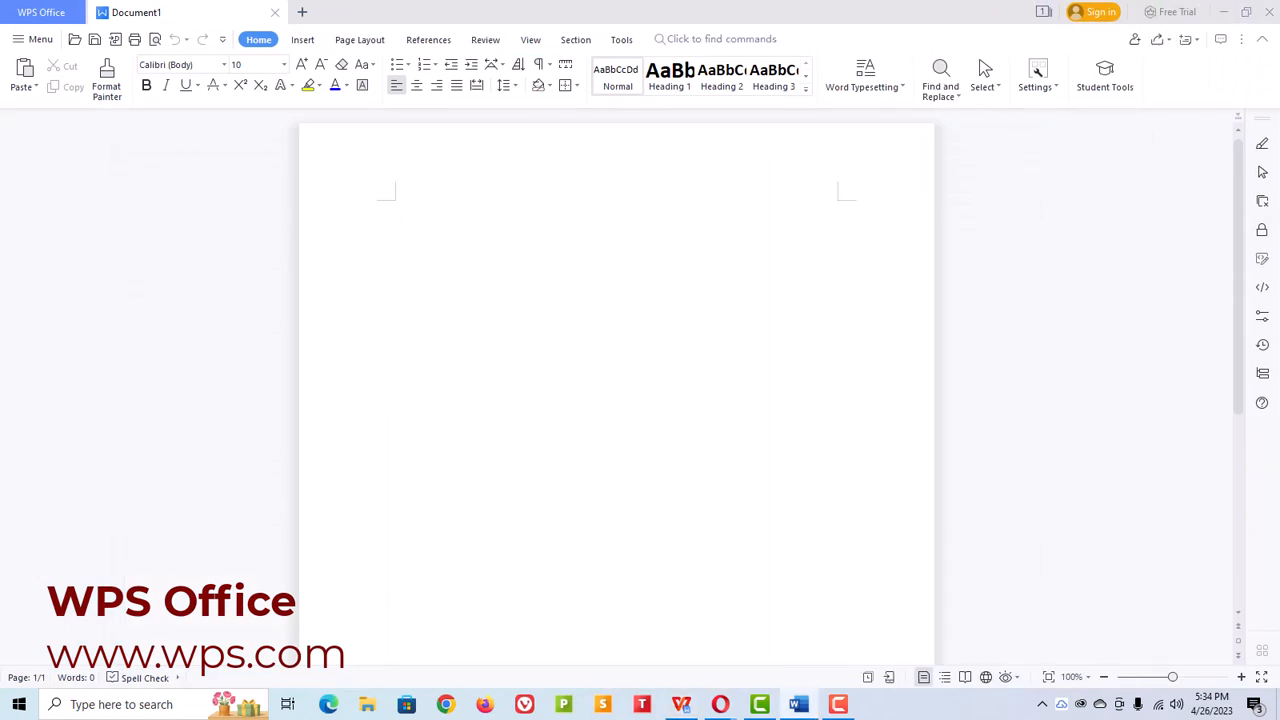
{"action": "left_click", "coordinate": [402, 218]}
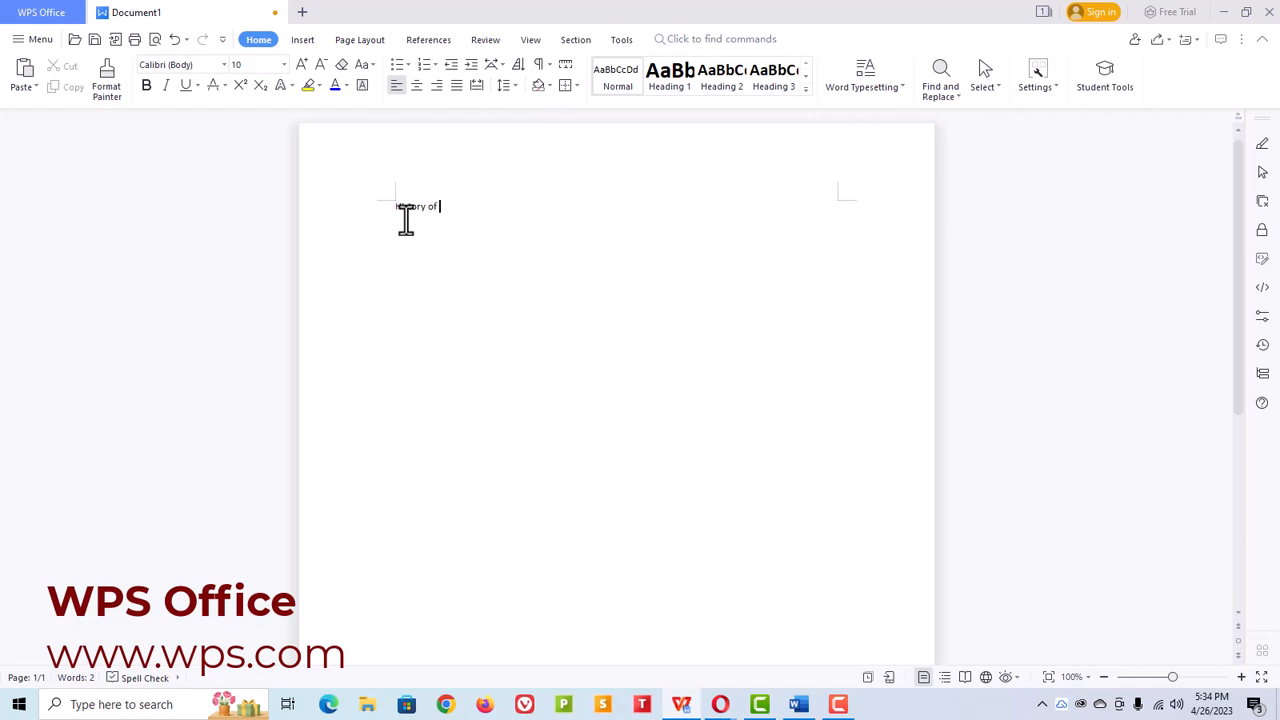
{"action": "type", "text": "ord"}
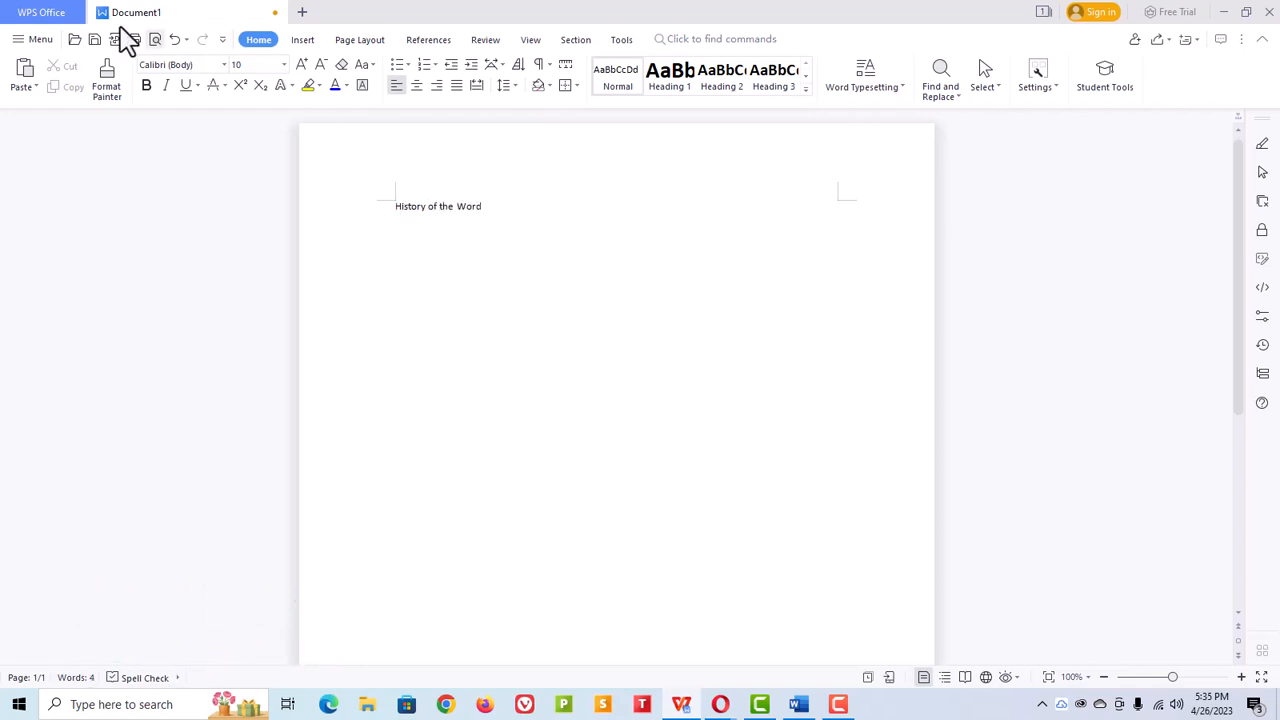
{"action": "type", "text": " Processor"}
{"action": "key", "text": "Return"}
{"action": "type", "text": "Typewriter Evolution"}
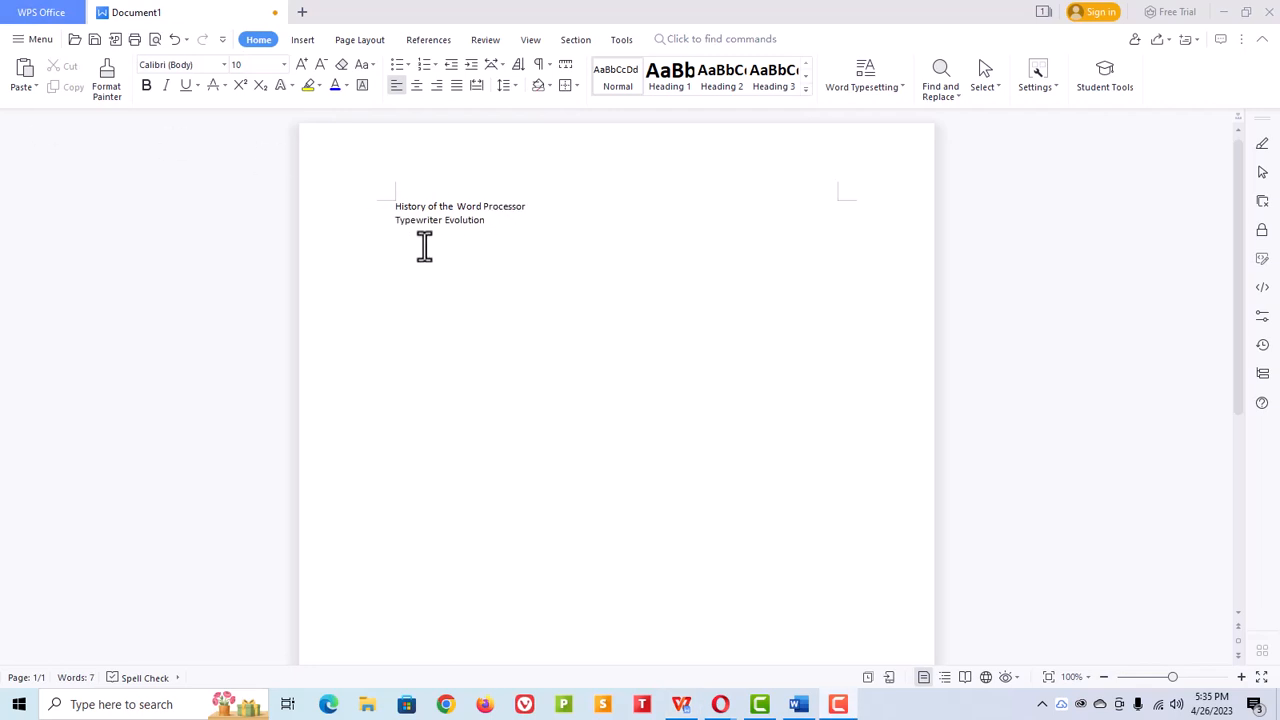
{"action": "key", "text": "Return"}
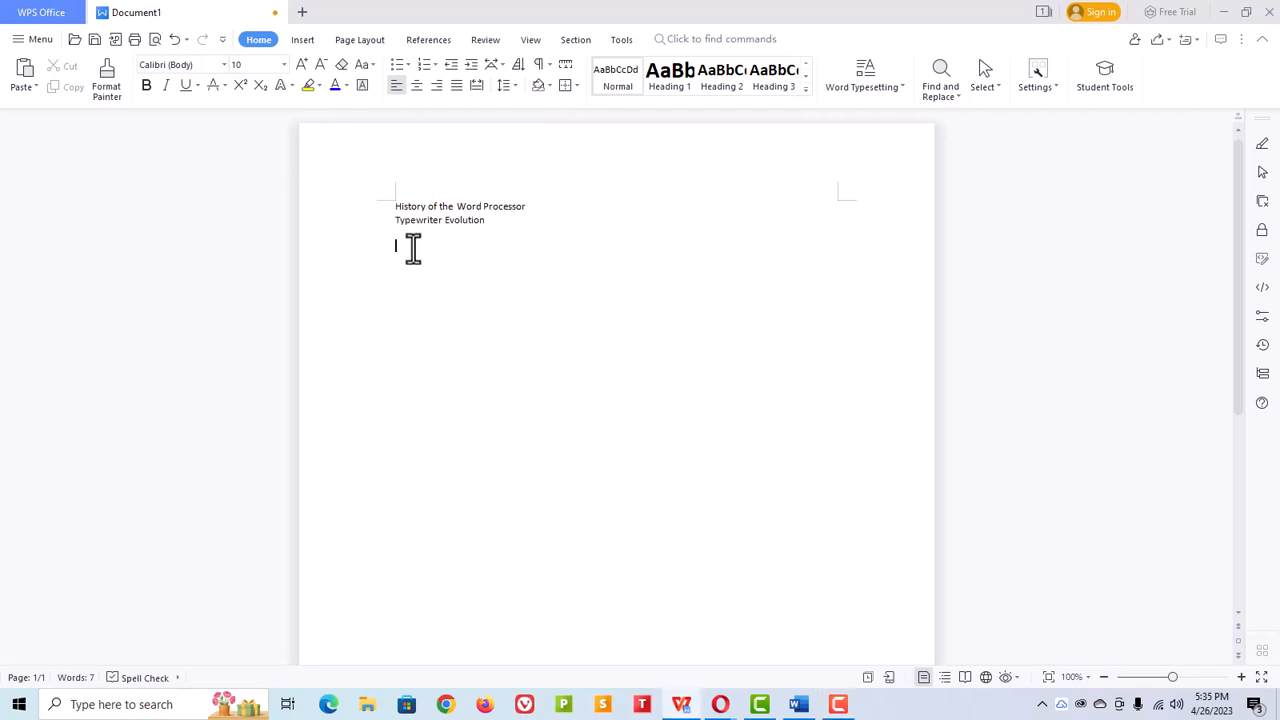
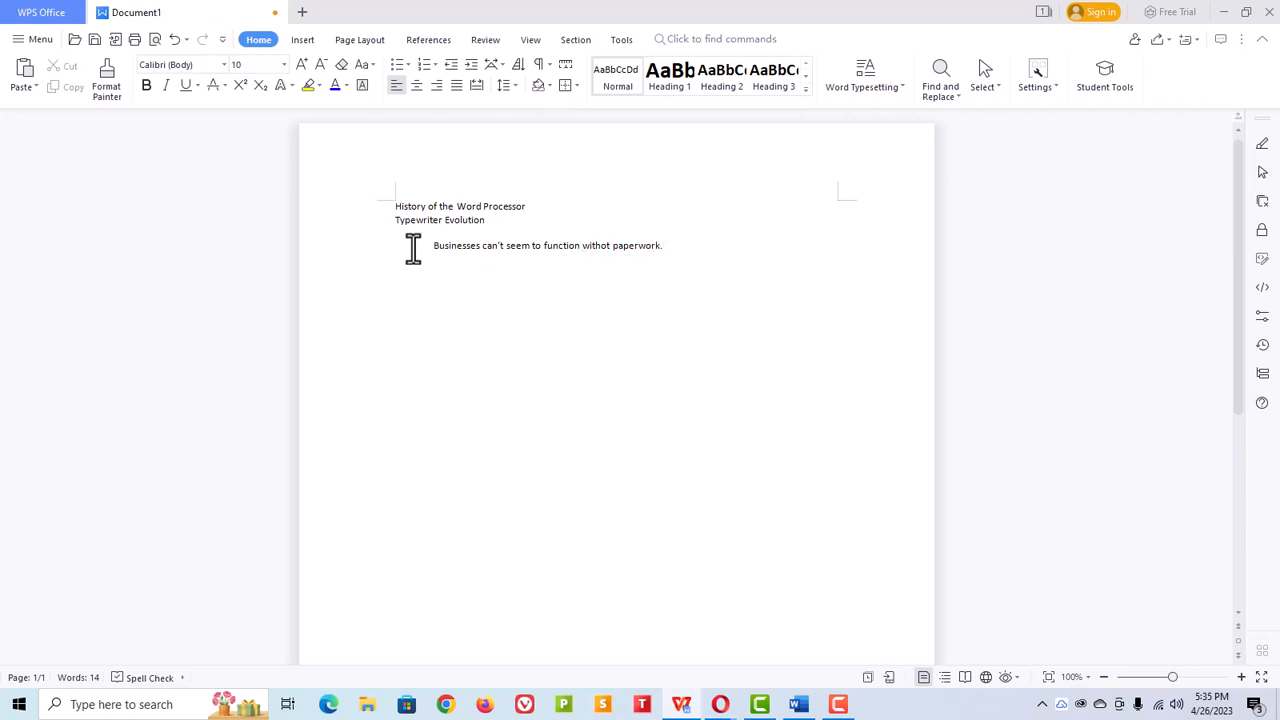
Step: Correct the misspelled word "withot" to "without" using the spelling suggestions
{"action": "right_click", "coordinate": [597, 262]}
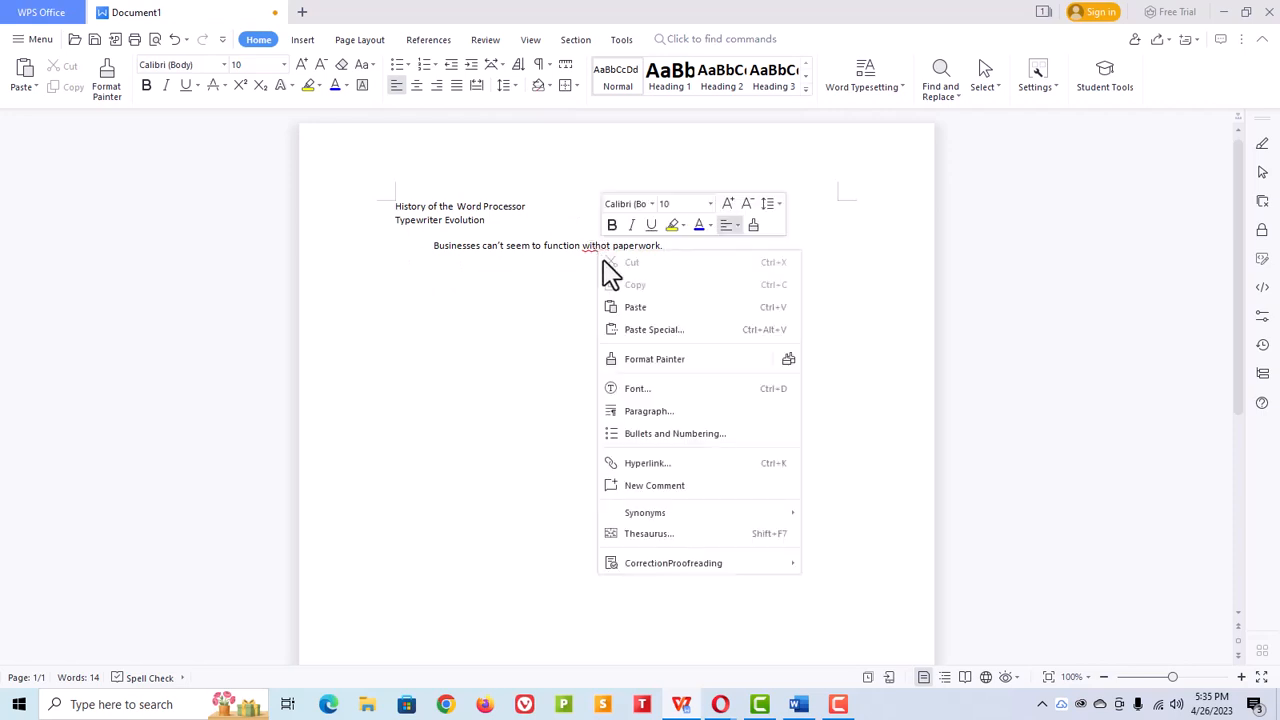
{"action": "left_click", "coordinate": [592, 256]}
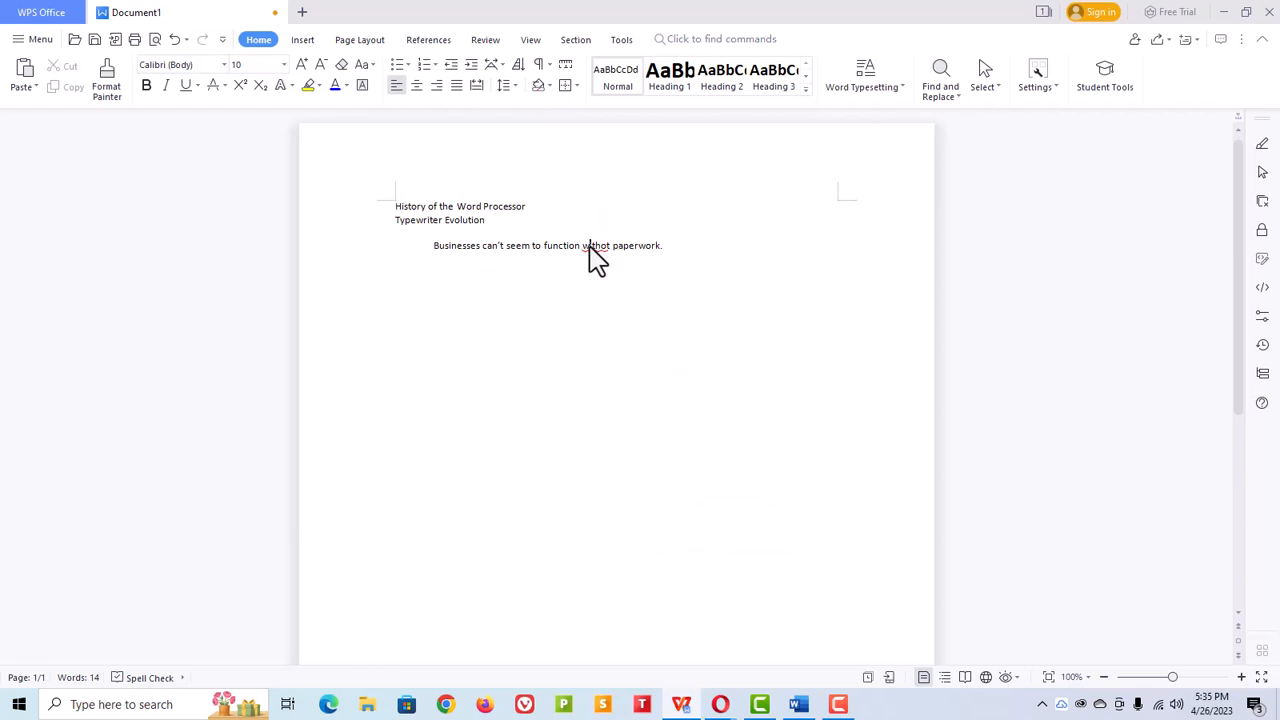
{"action": "right_click", "coordinate": [591, 250]}
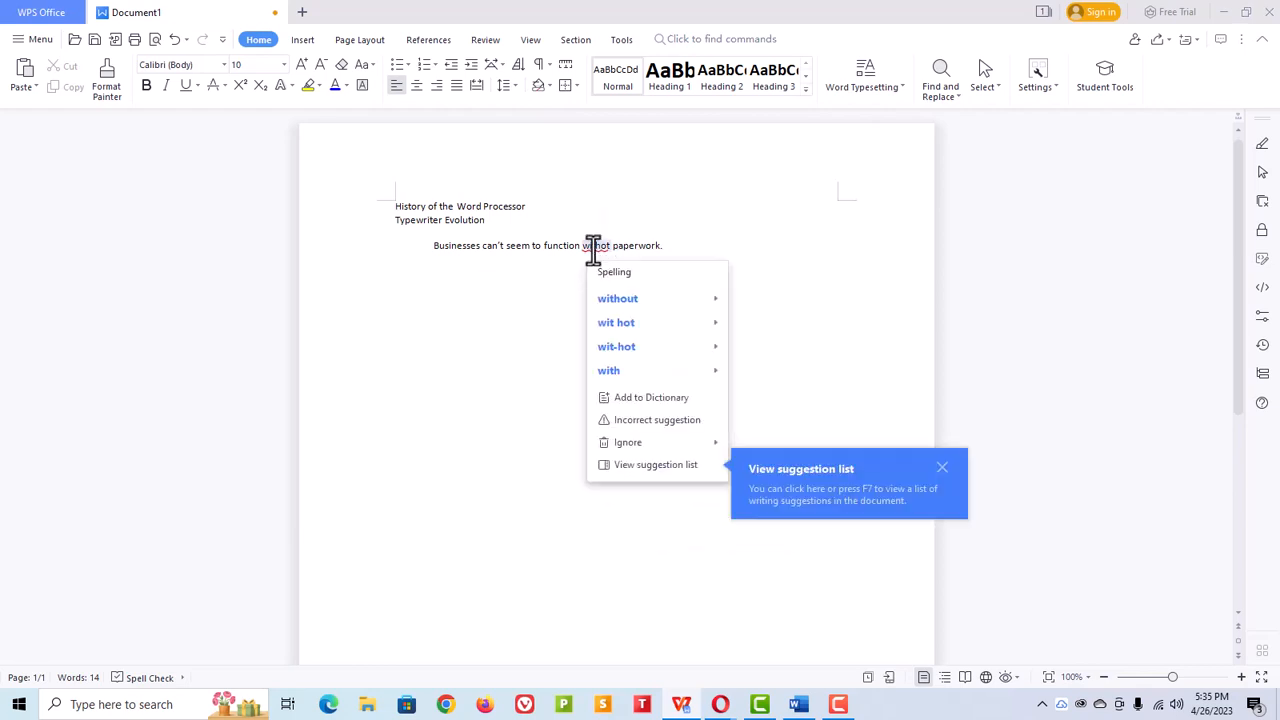
{"action": "left_click", "coordinate": [619, 300]}
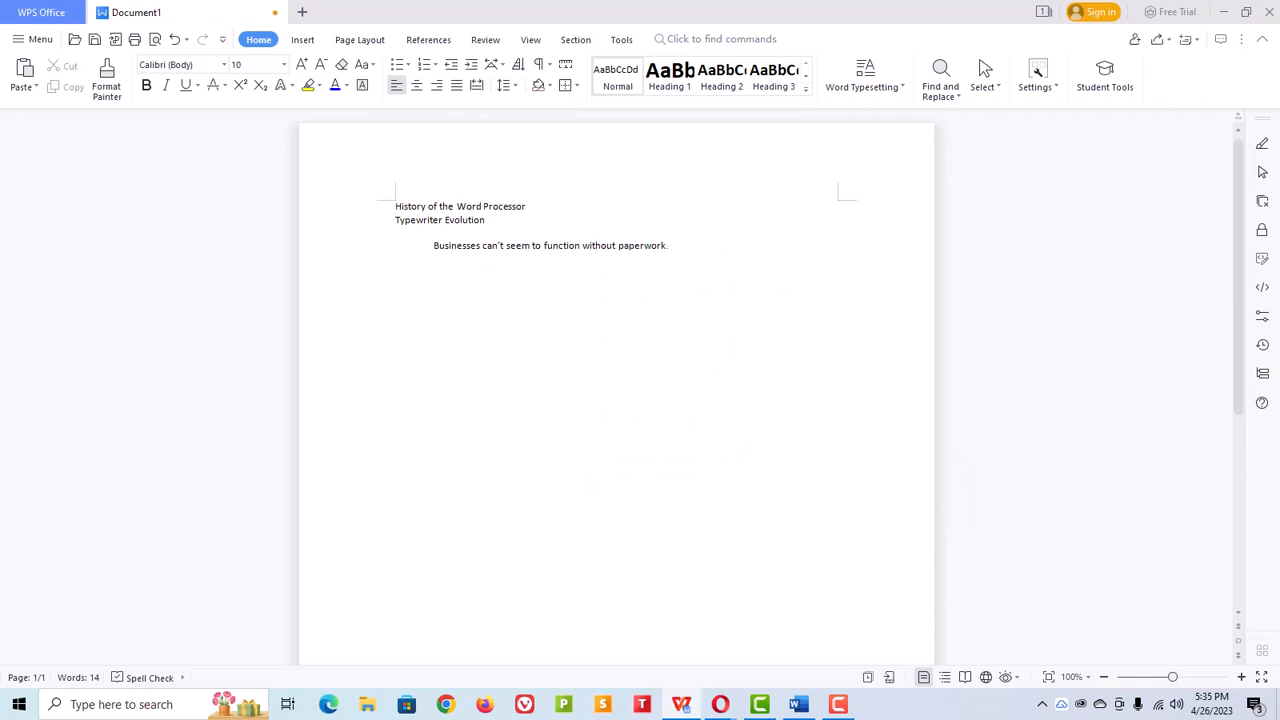
{"action": "right_click", "coordinate": [677, 249]}
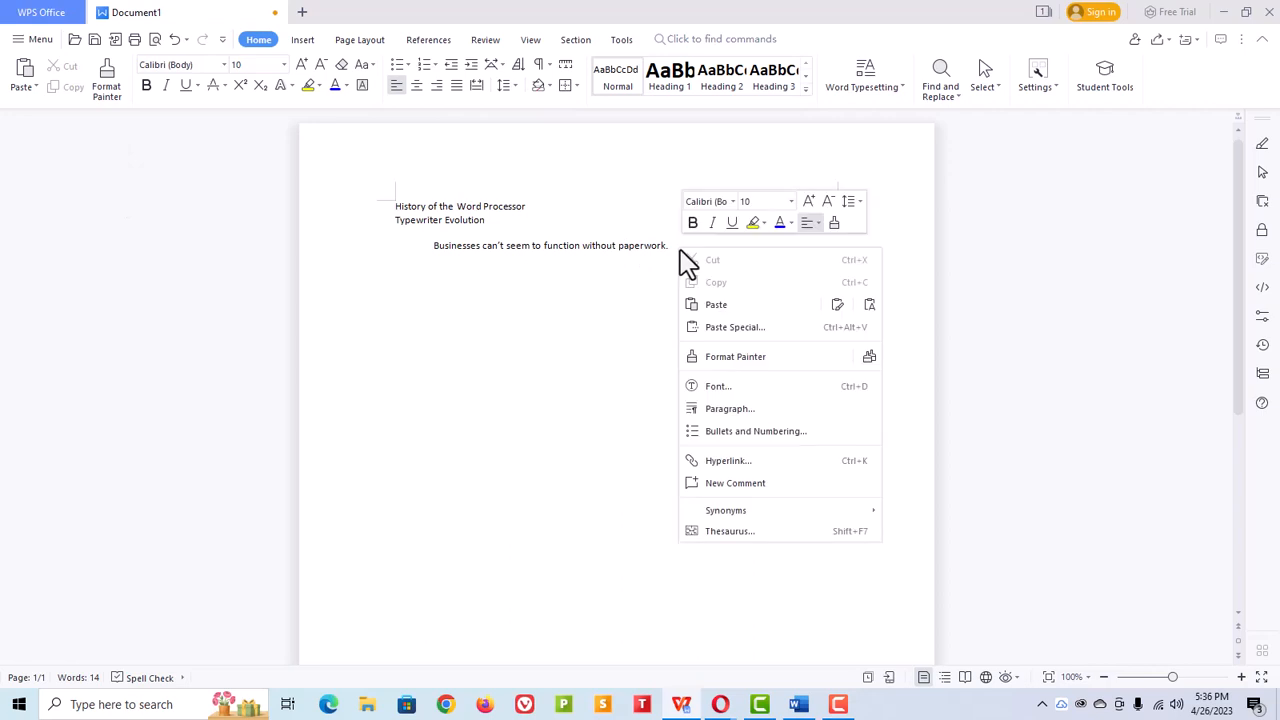
{"action": "left_click", "coordinate": [726, 330]}
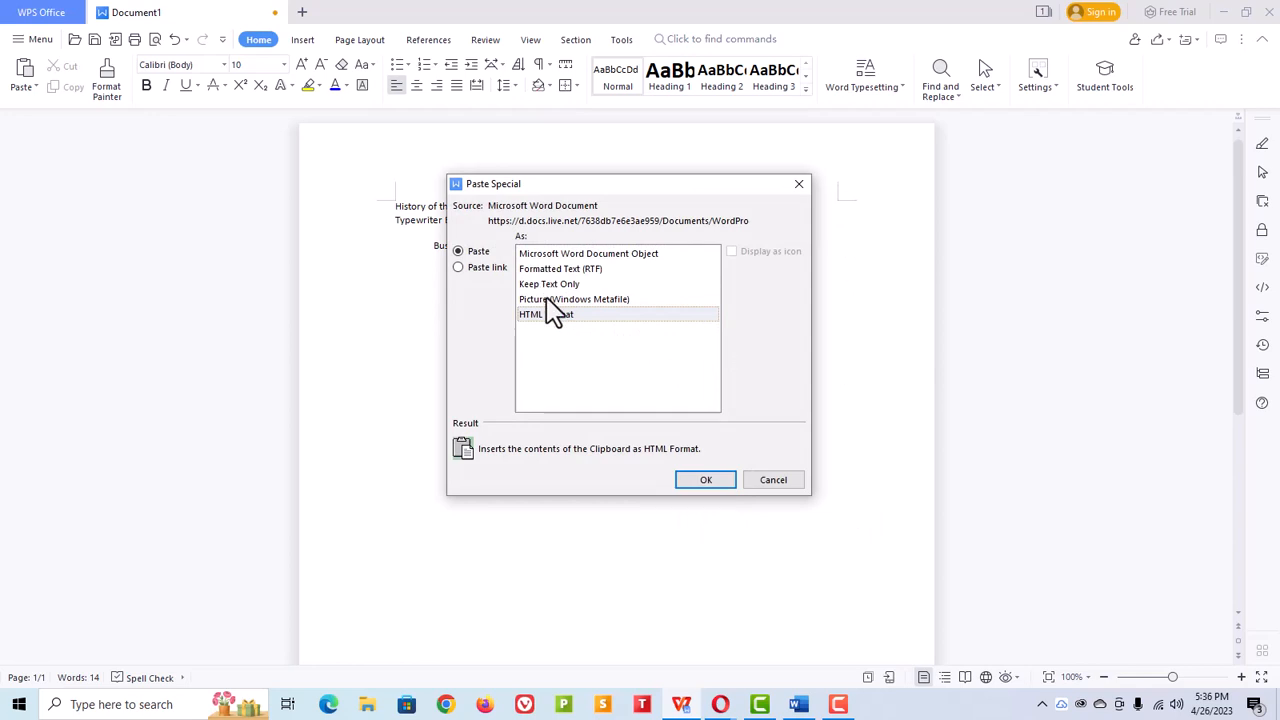
{"action": "left_click", "coordinate": [774, 481]}
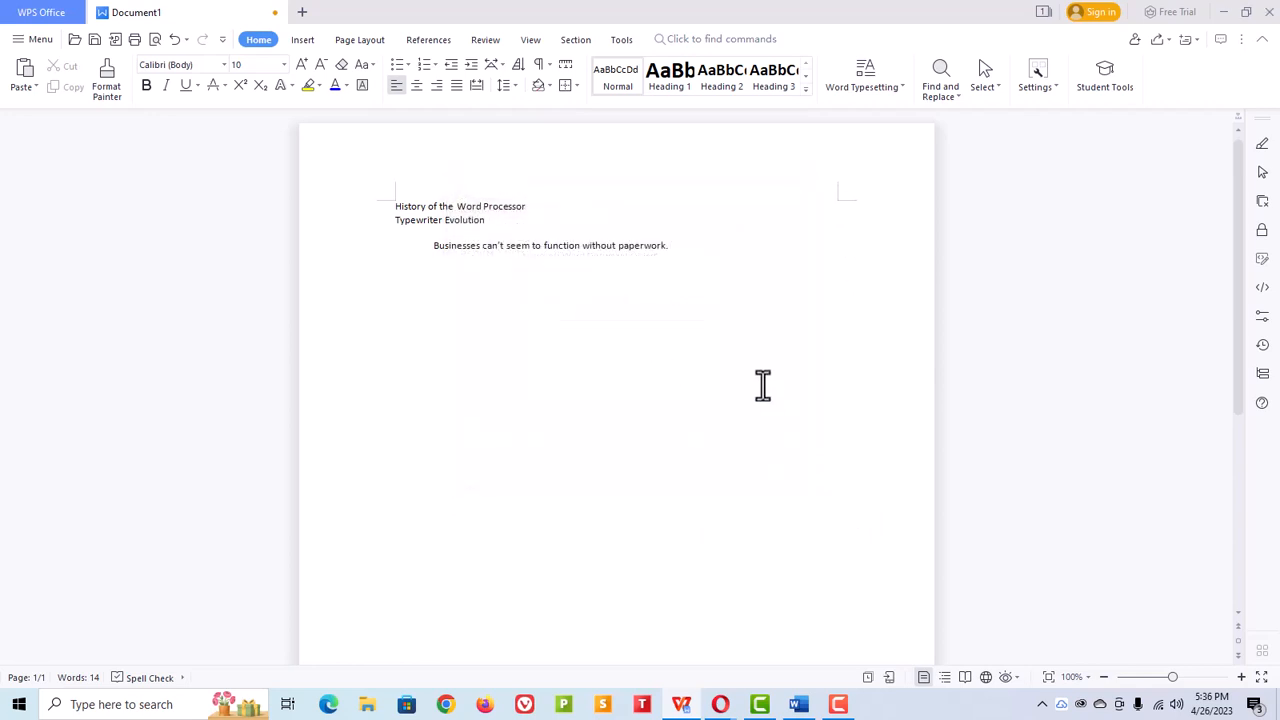
Step: Paste the copied text after the first sentence using Paste Special as Keep Text Only
{"action": "right_click", "coordinate": [670, 248]}
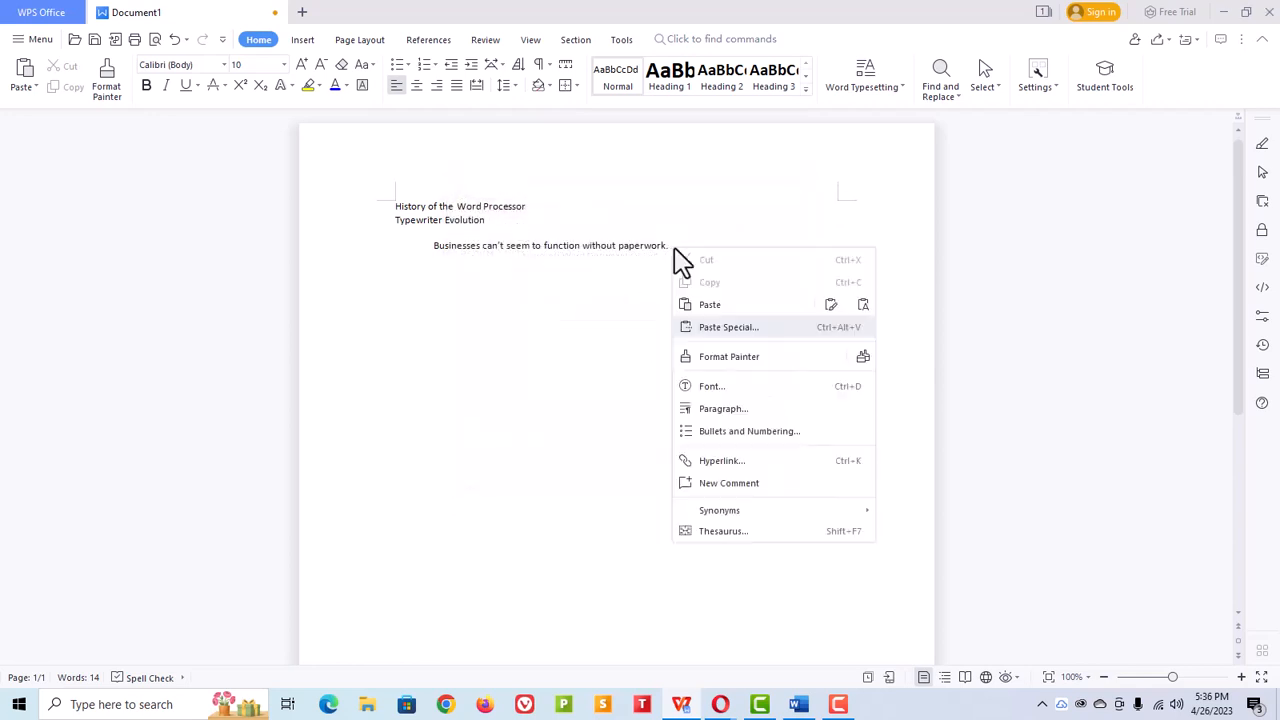
{"action": "left_click", "coordinate": [718, 330]}
{"action": "left_click", "coordinate": [545, 286]}
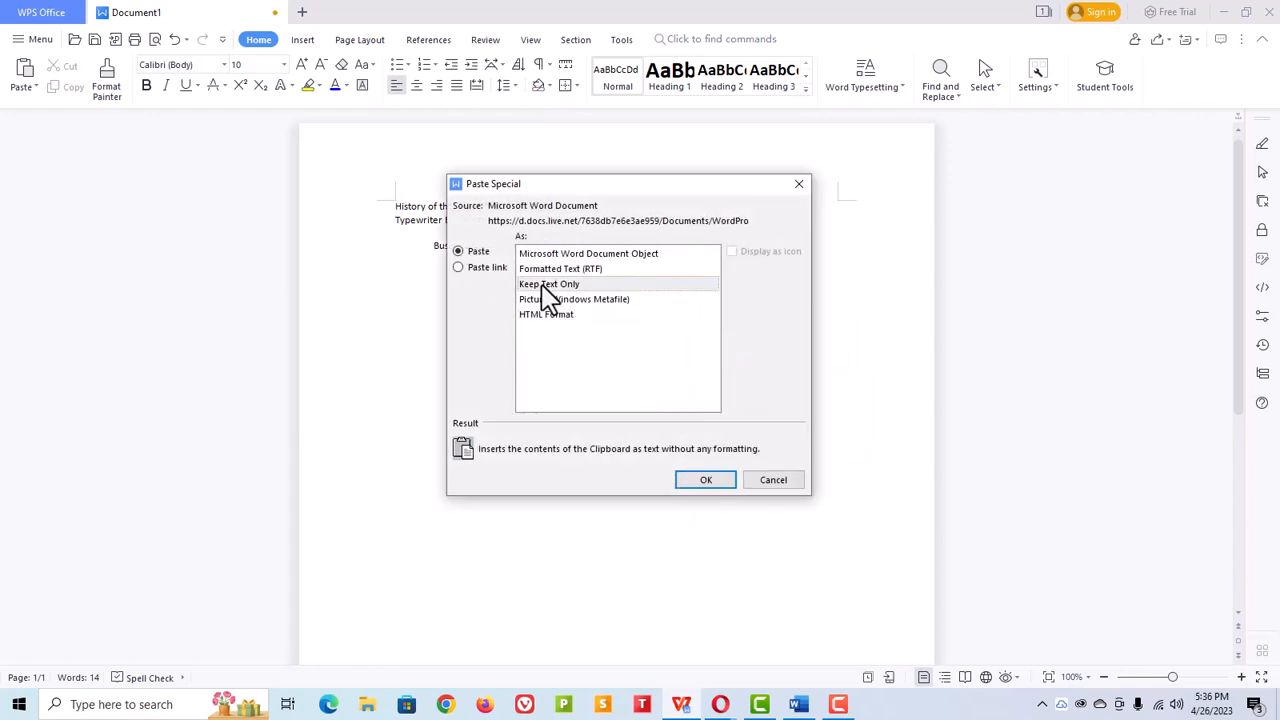
{"action": "left_click", "coordinate": [705, 481]}
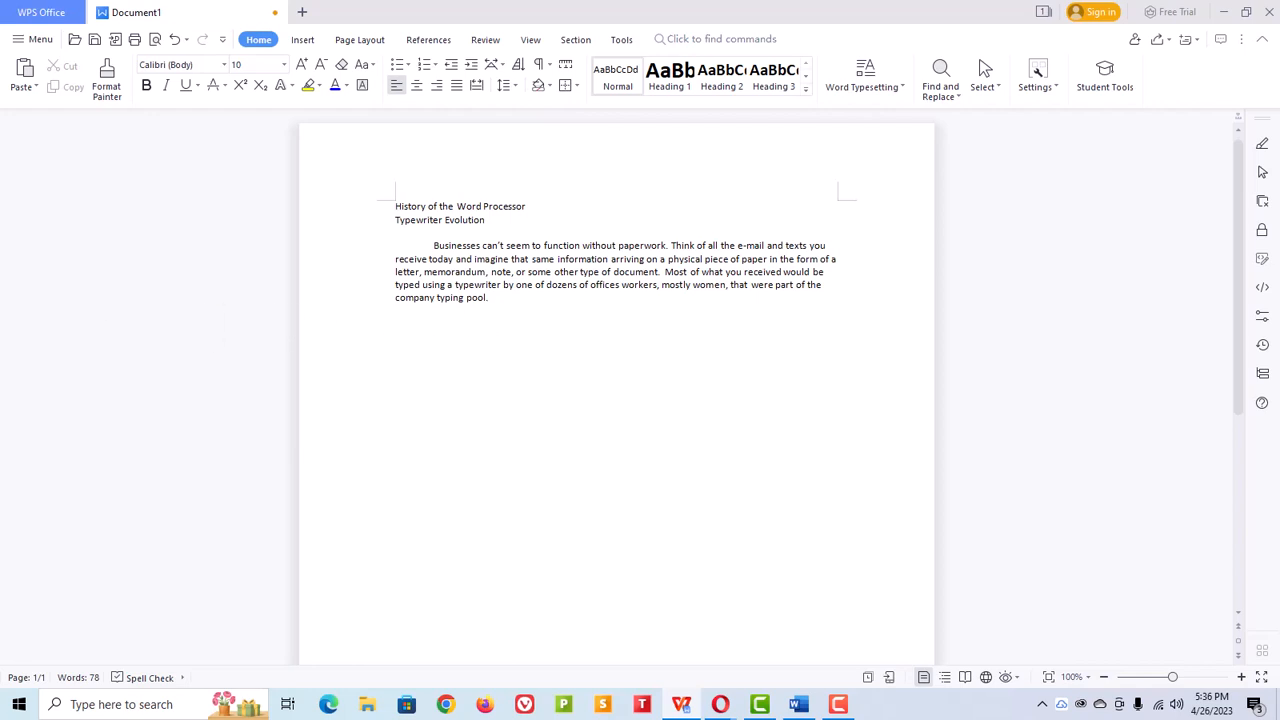
Step: Paste the remaining copied paragraphs, including the "Today's Word Processors" section, as plain text
{"action": "type", "text": "It is no wonder that when computers were ready to move away from the room size systems of vacuum tubes to systems that could sit on a desk, that businesses would clamor to use them to speed up the creation of the documents. This first happened with the creation of dedicated word processing machines like the Wang word processors.  These were machines dedicated to handling text documents and allowed for the cursor to move to any location in a document to modify the document. This was a big step up from the use of typewriters and the use of special white liquid or film to remove errors and eliminated the need for re-typing entire pages that had too many corrections or changes."}
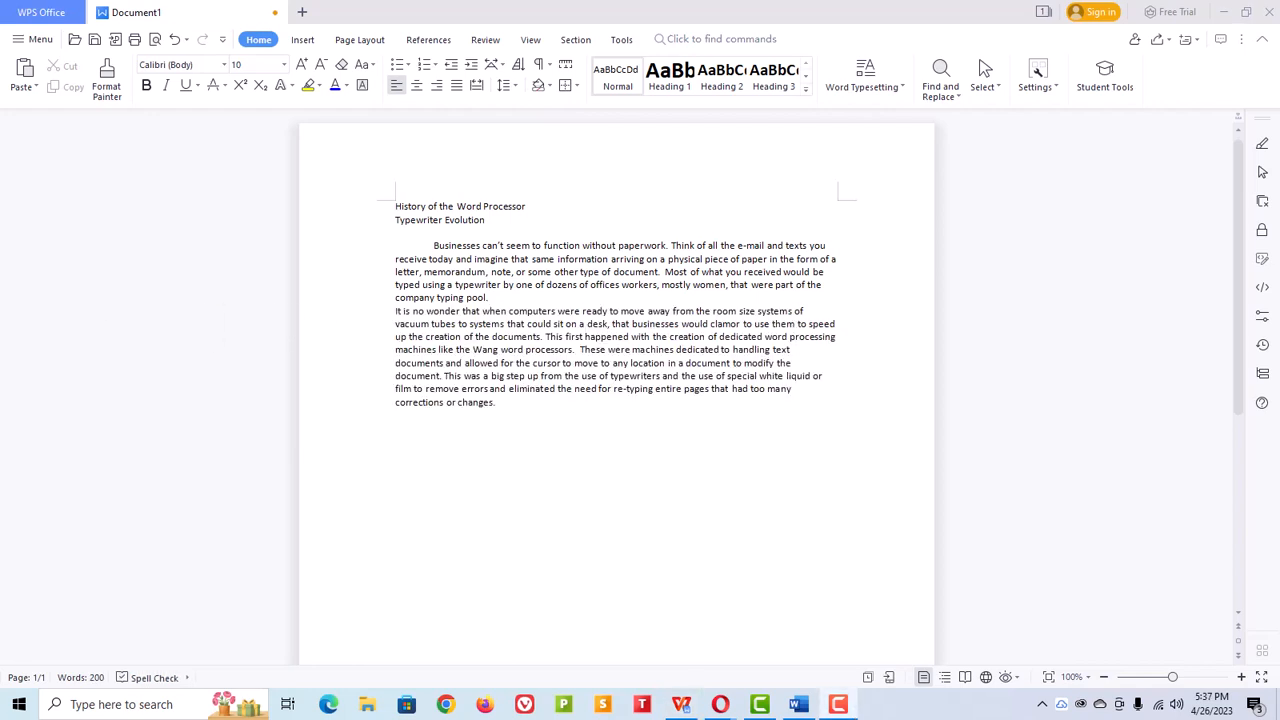
{"action": "right_click", "coordinate": [430, 424]}
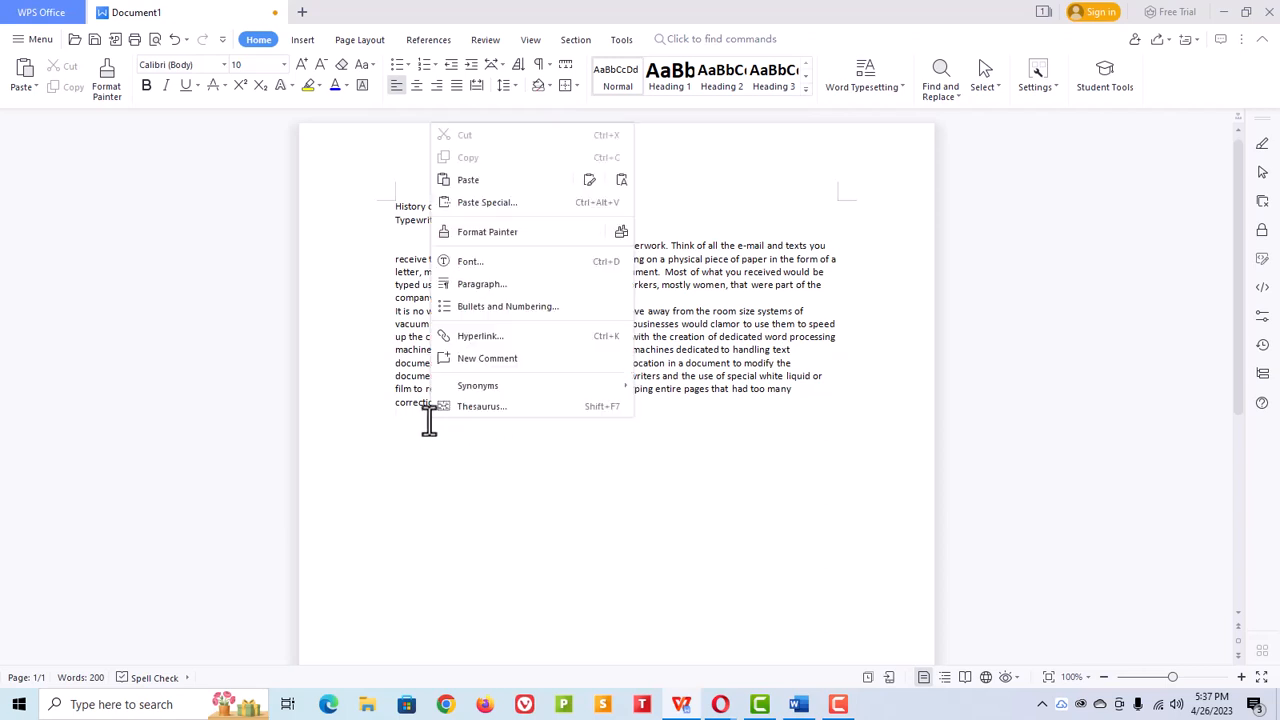
{"action": "left_click", "coordinate": [621, 180]}
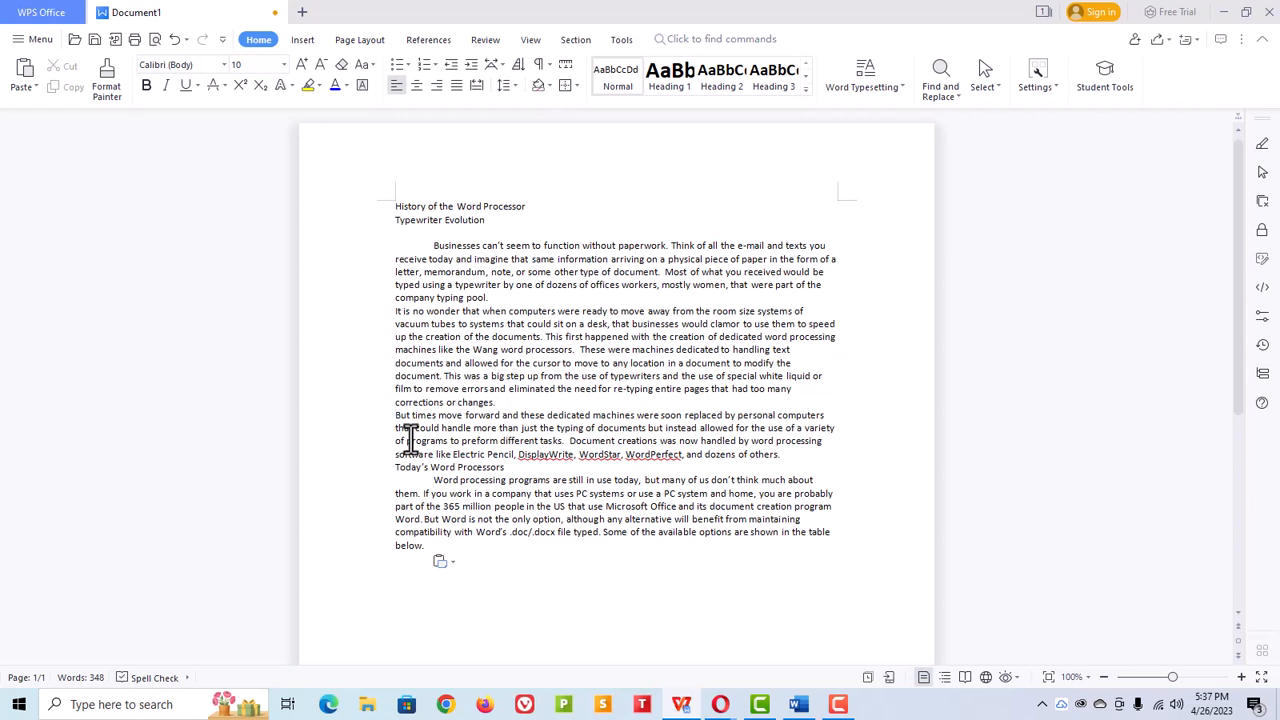
Step: Indent the second and third body paragraphs with tabs and insert blank lines between the body paragraphs
{"action": "key", "text": "Tab"}
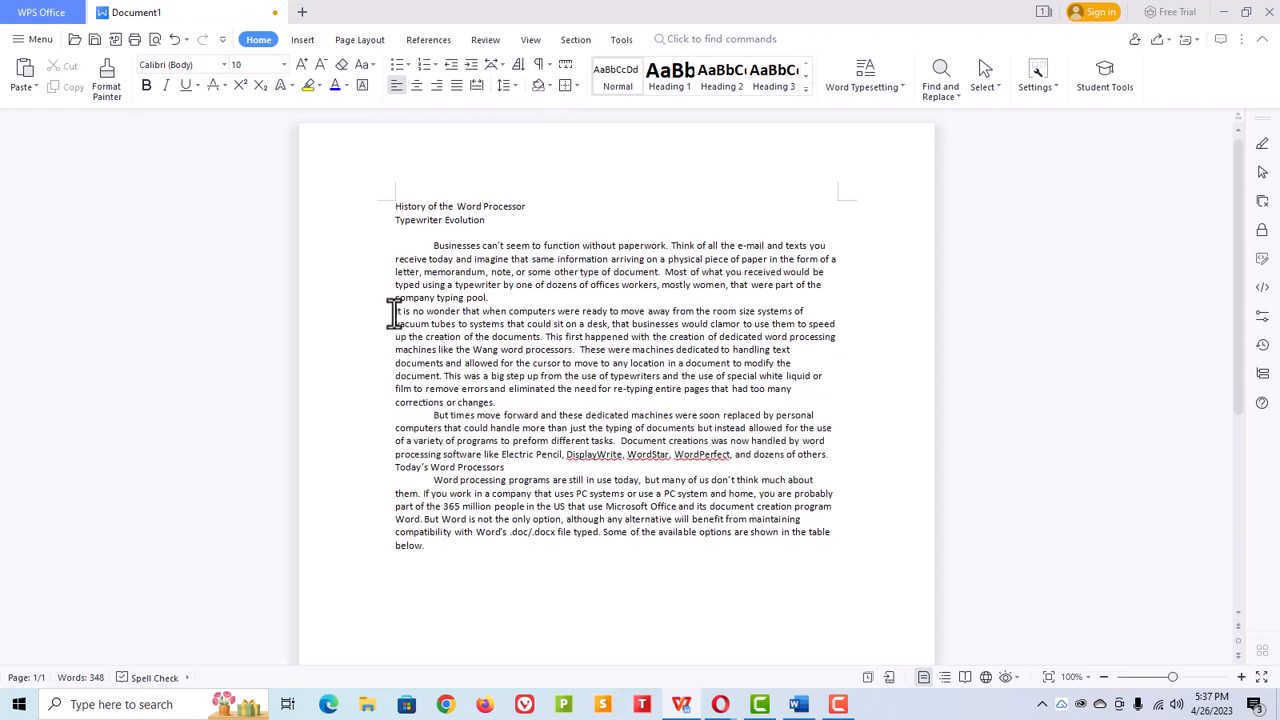
{"action": "left_click", "coordinate": [395, 311]}
{"action": "key", "text": "Tab"}
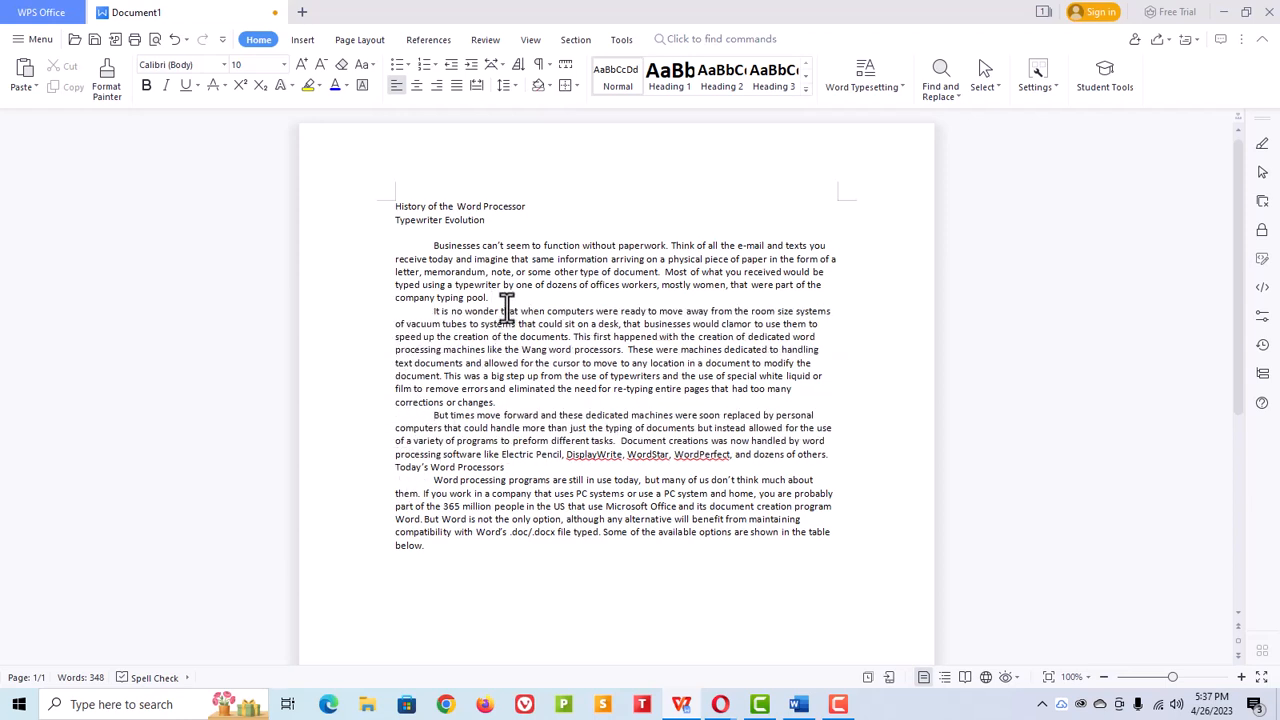
{"action": "key", "text": "Return"}
{"action": "left_click", "coordinate": [517, 413]}
{"action": "key", "text": "Return"}
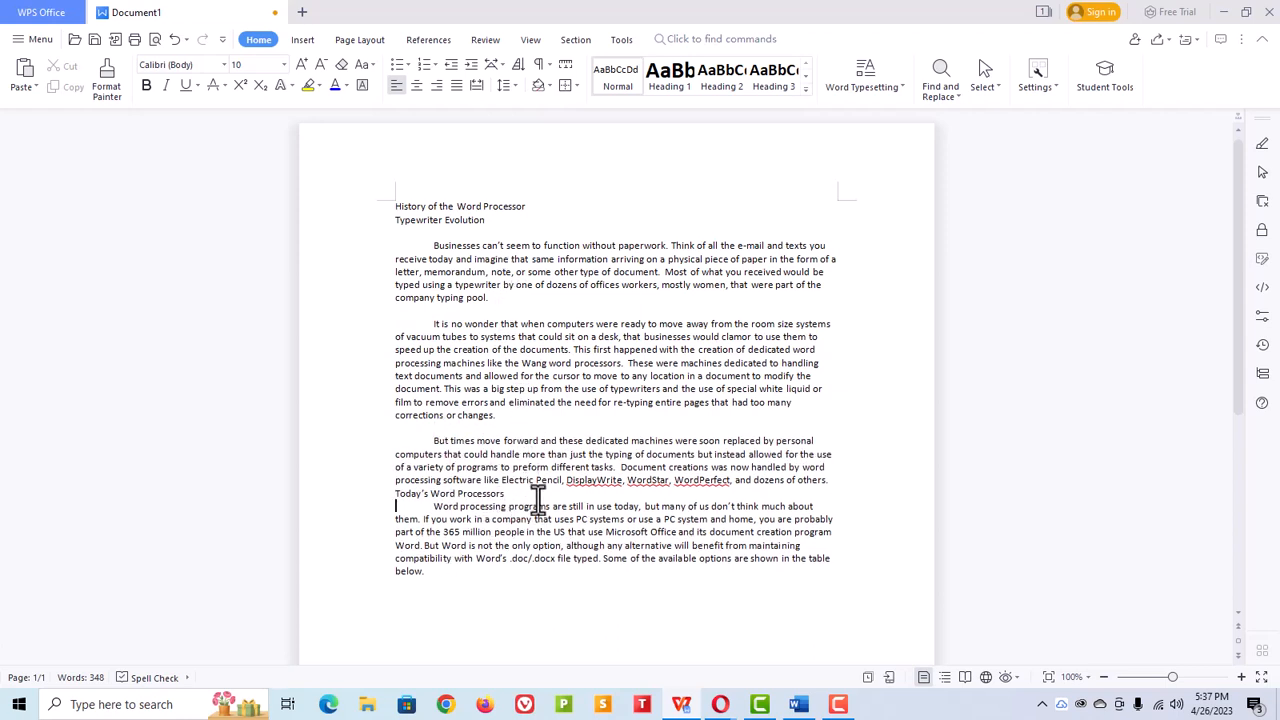
Step: Insert a blank line between the third paragraph and the "Today's Word Processors" line
{"action": "double_click", "coordinate": [827, 480]}
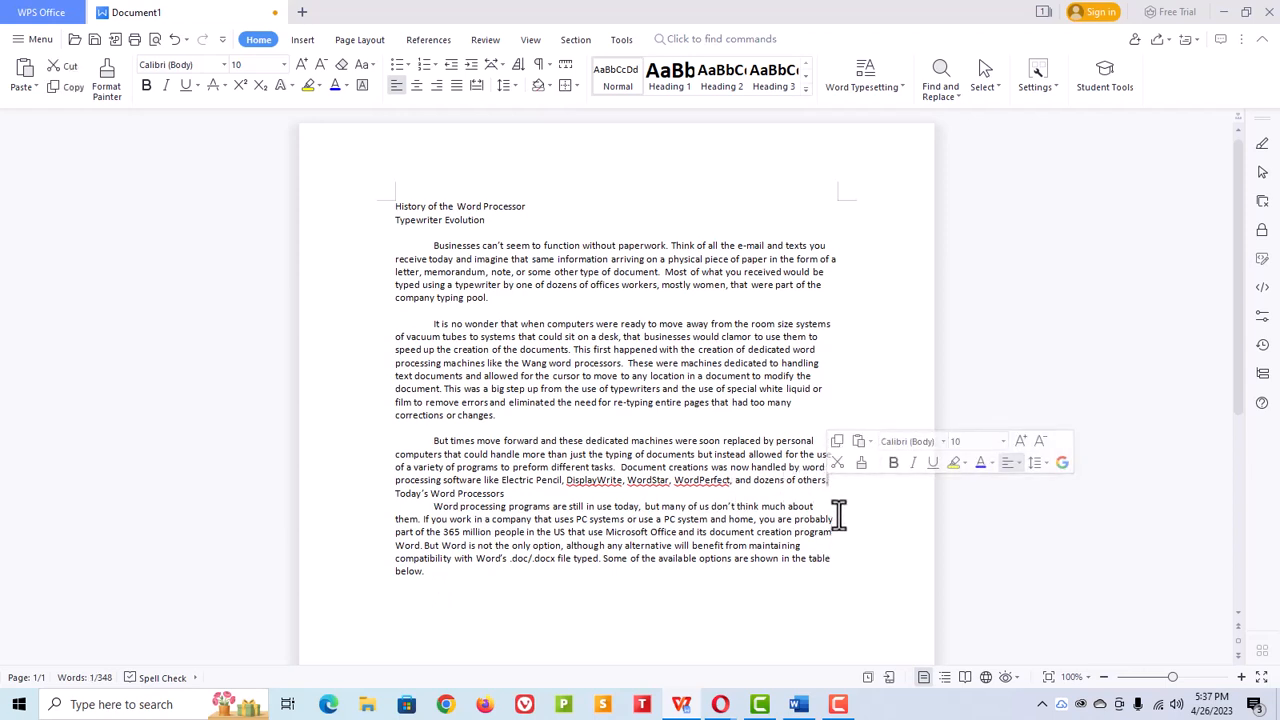
{"action": "double_click", "coordinate": [831, 482]}
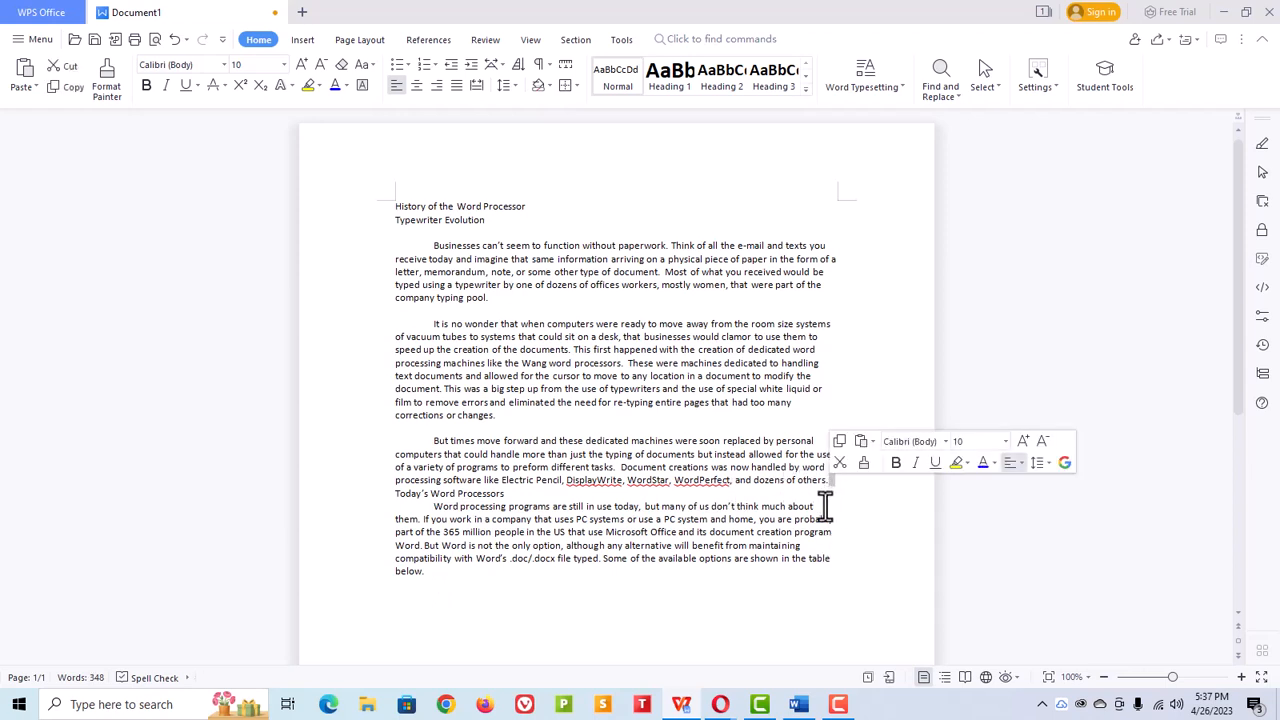
{"action": "key", "text": "Return"}
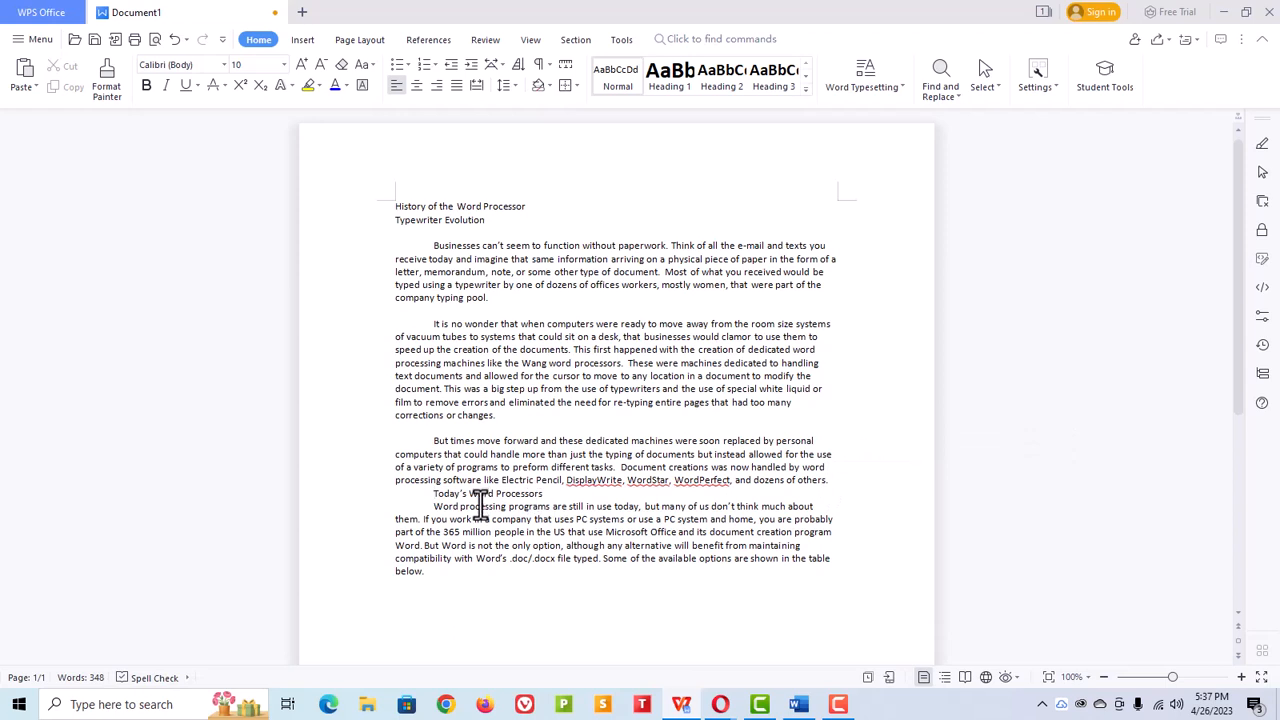
{"action": "key", "text": "BackSpace"}
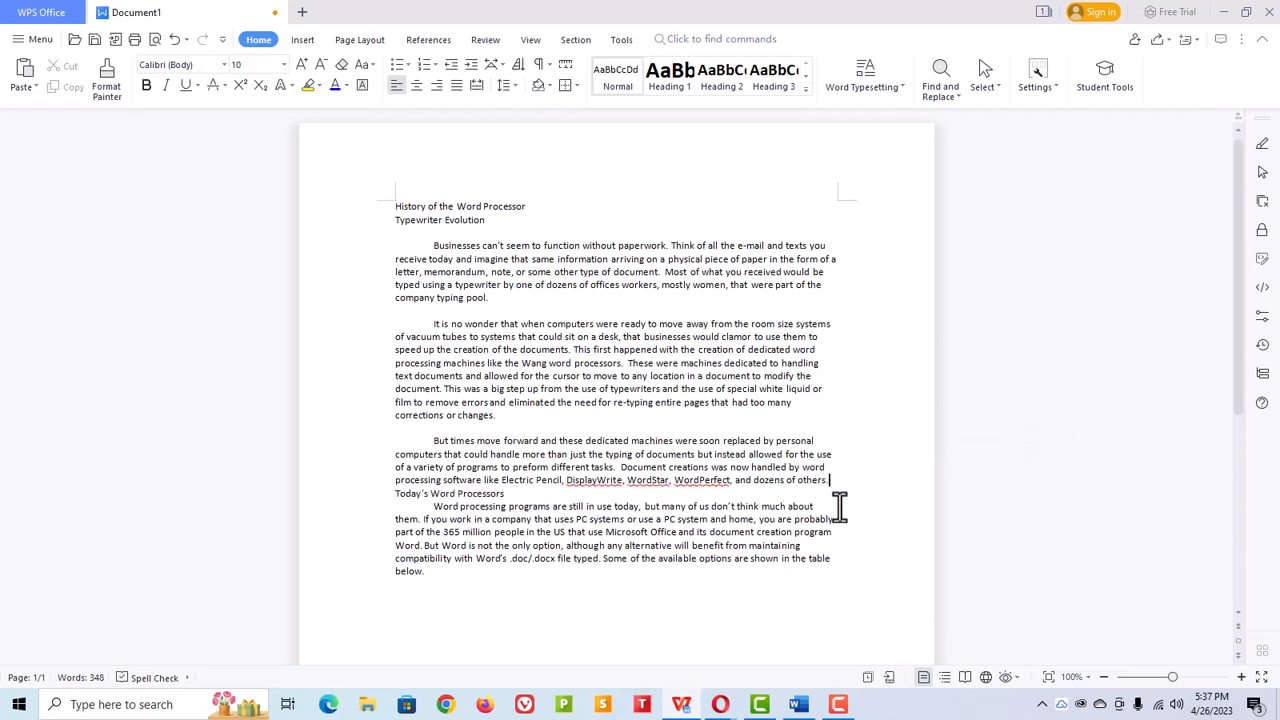
{"action": "key", "text": "Return"}
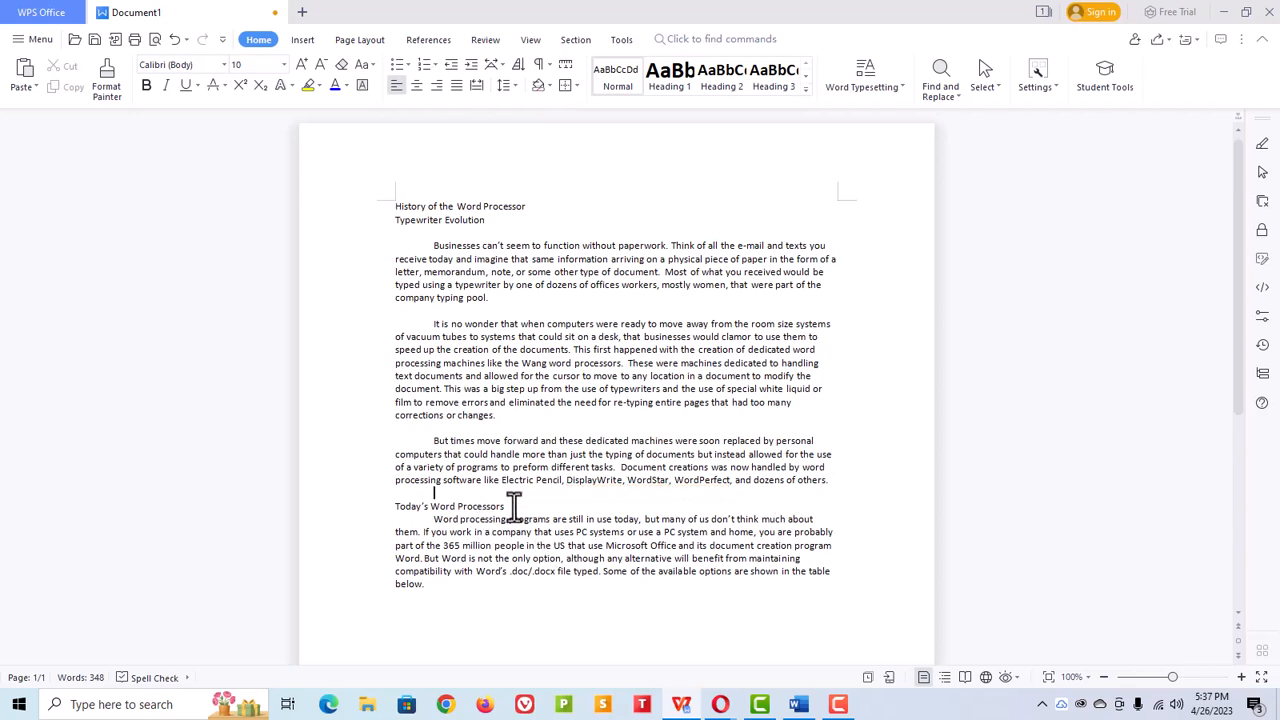
Step: Apply Heading 1 to the document title and Heading 2 to "Typewriter Evolution"
{"action": "left_click", "coordinate": [442, 206]}
{"action": "left_click", "coordinate": [668, 84]}
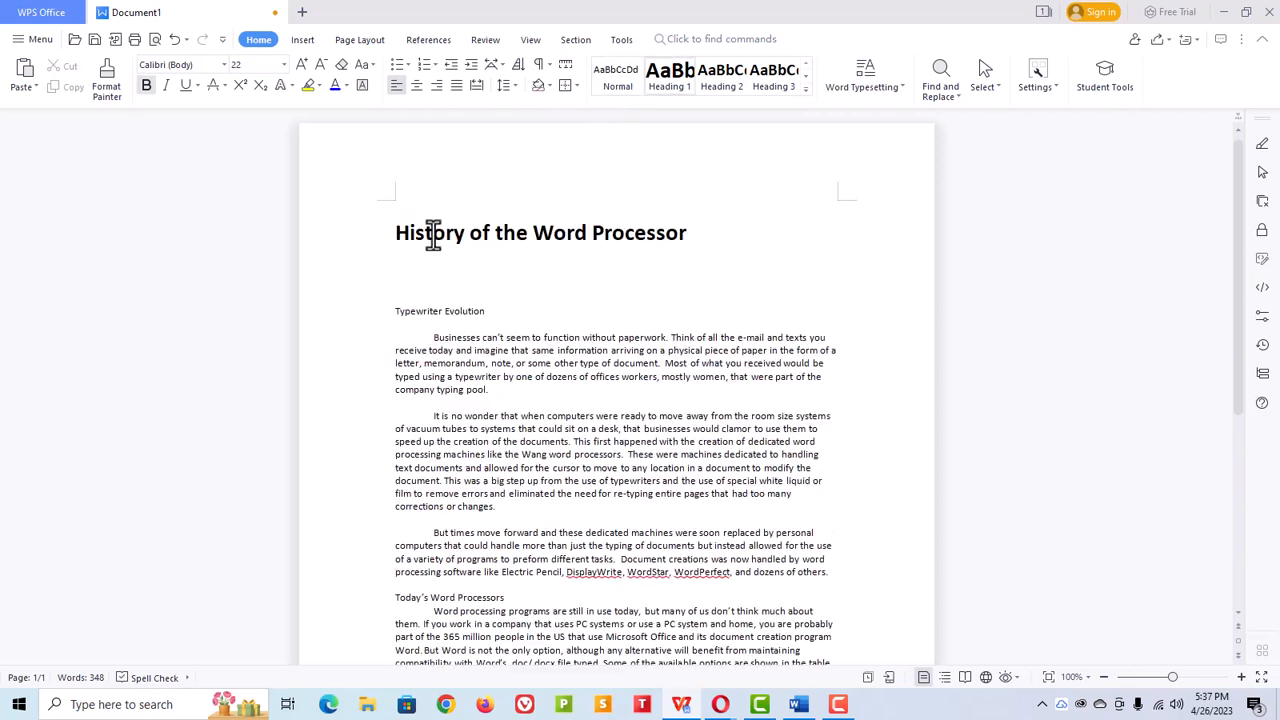
{"action": "left_click", "coordinate": [437, 312]}
{"action": "left_click", "coordinate": [720, 92]}
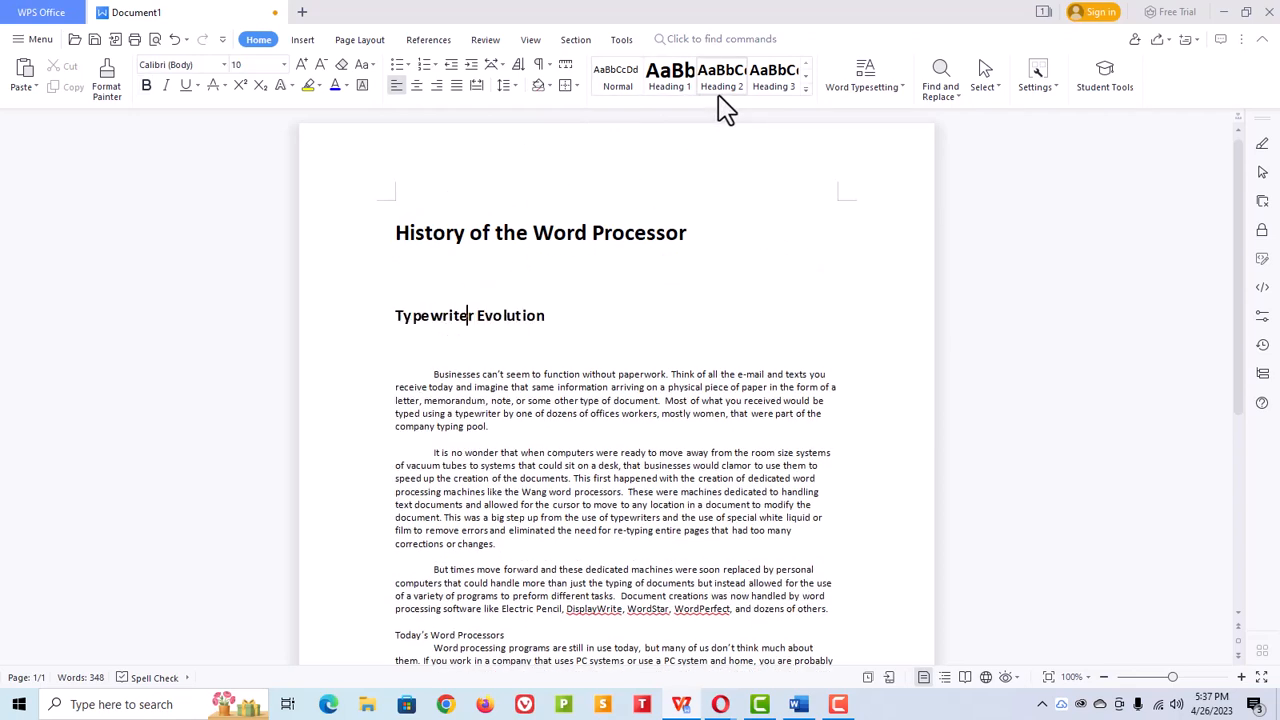
Step: Apply Heading 2 to the "Today's Word Processors" line
{"action": "scroll", "coordinate": [505, 300], "scroll_direction": "down", "scroll_amount": 5}
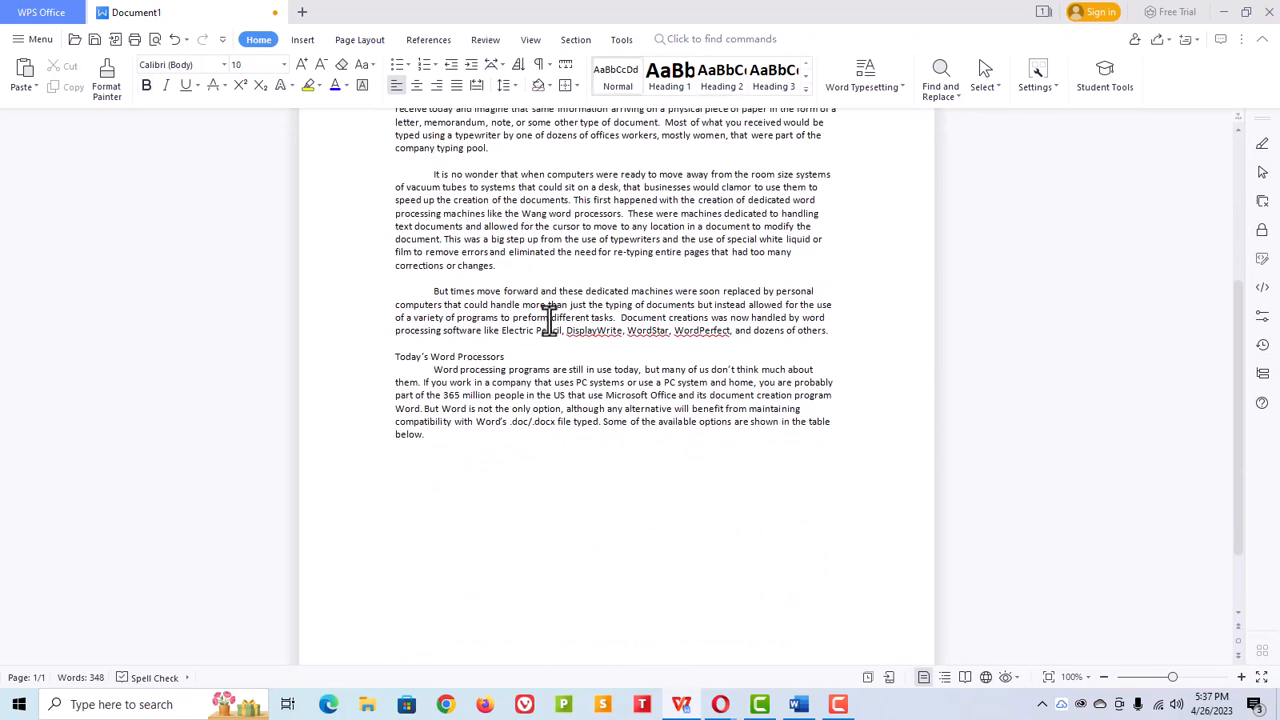
{"action": "left_click", "coordinate": [721, 80]}
{"action": "scroll", "coordinate": [540, 400], "scroll_direction": "up", "scroll_amount": 2}
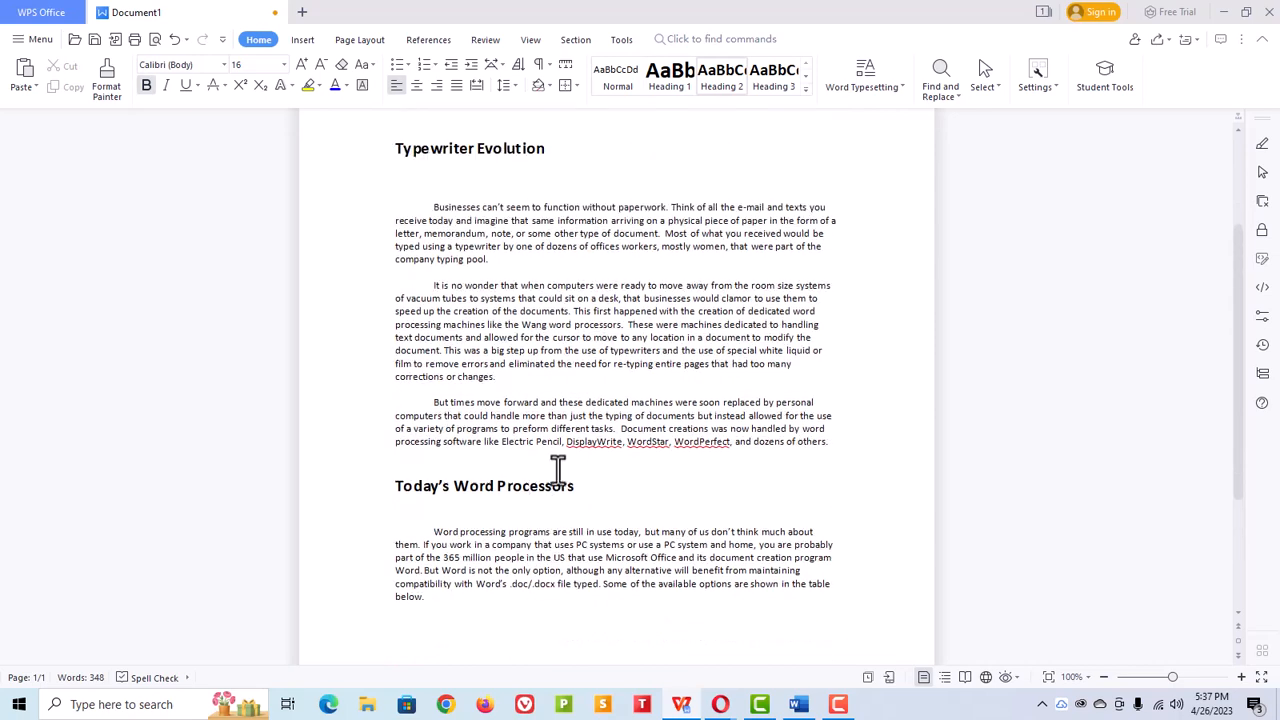
{"action": "scroll", "coordinate": [540, 490], "scroll_direction": "up", "scroll_amount": 2}
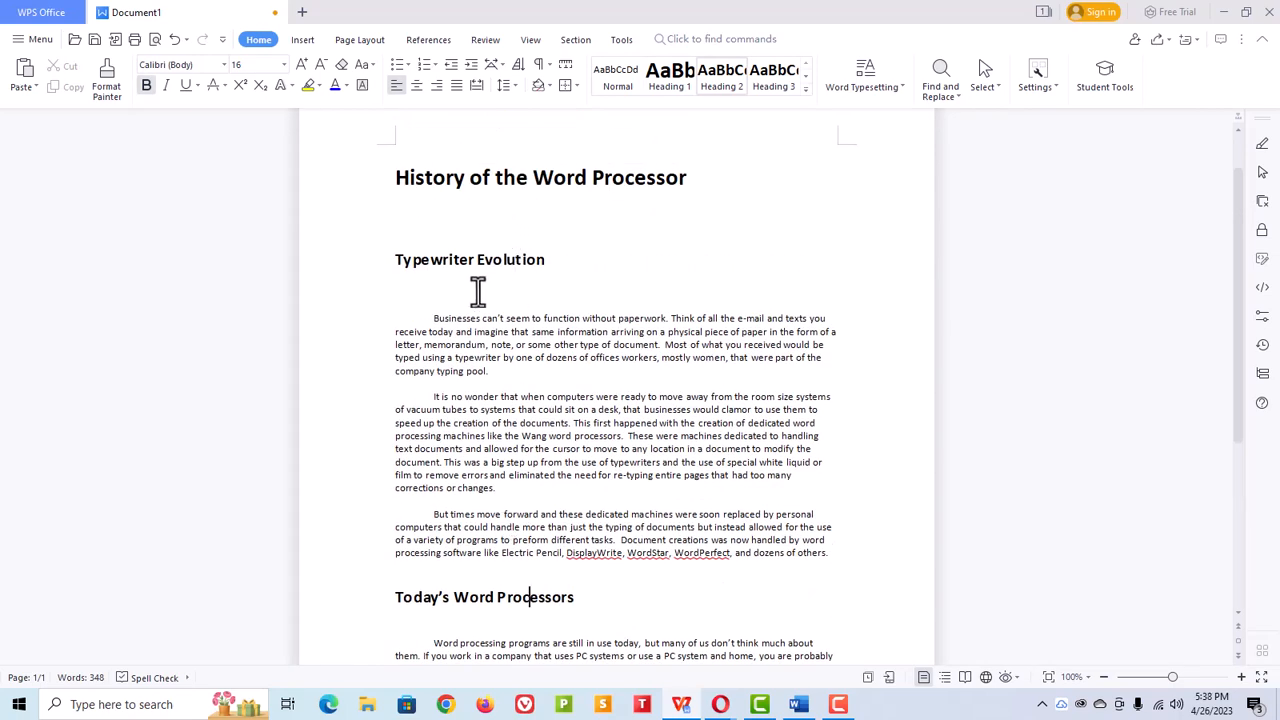
Step: Insert the picture OldWang.jpg from the Pictures folder at the end of the second body paragraph
{"action": "left_click", "coordinate": [626, 212]}
{"action": "scroll", "coordinate": [571, 286], "scroll_direction": "down", "scroll_amount": 1}
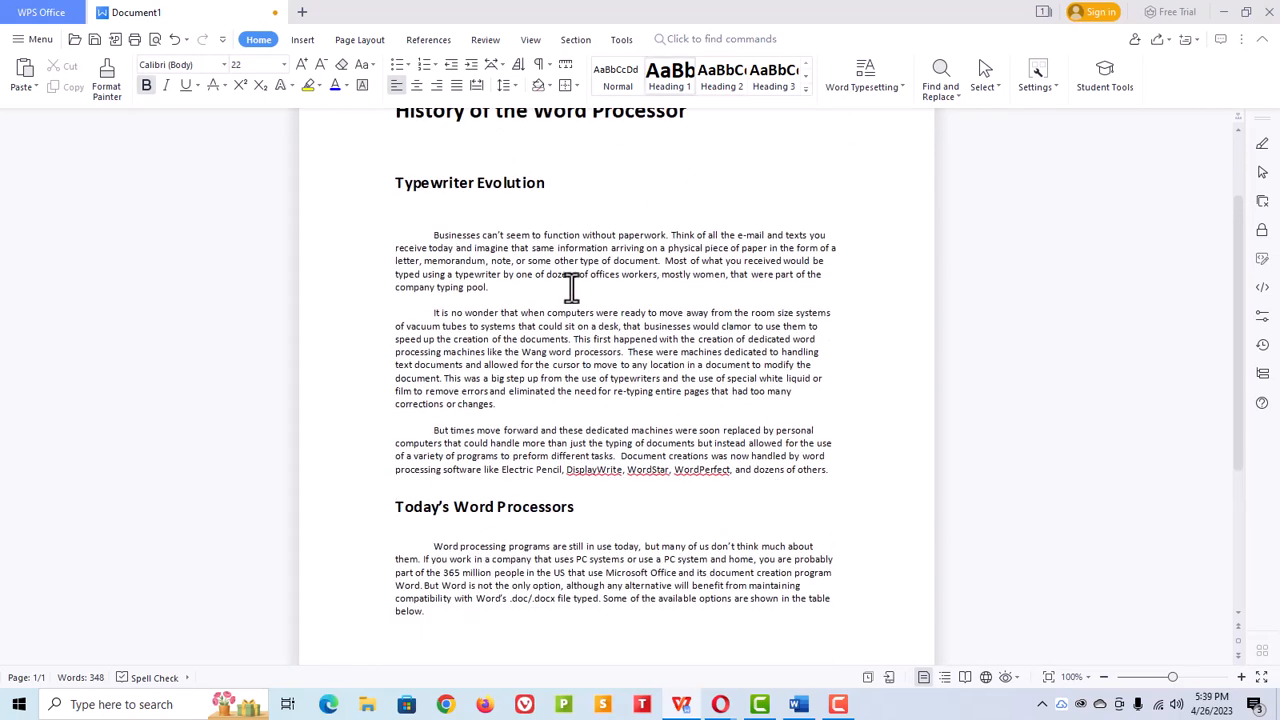
{"action": "left_click", "coordinate": [516, 402]}
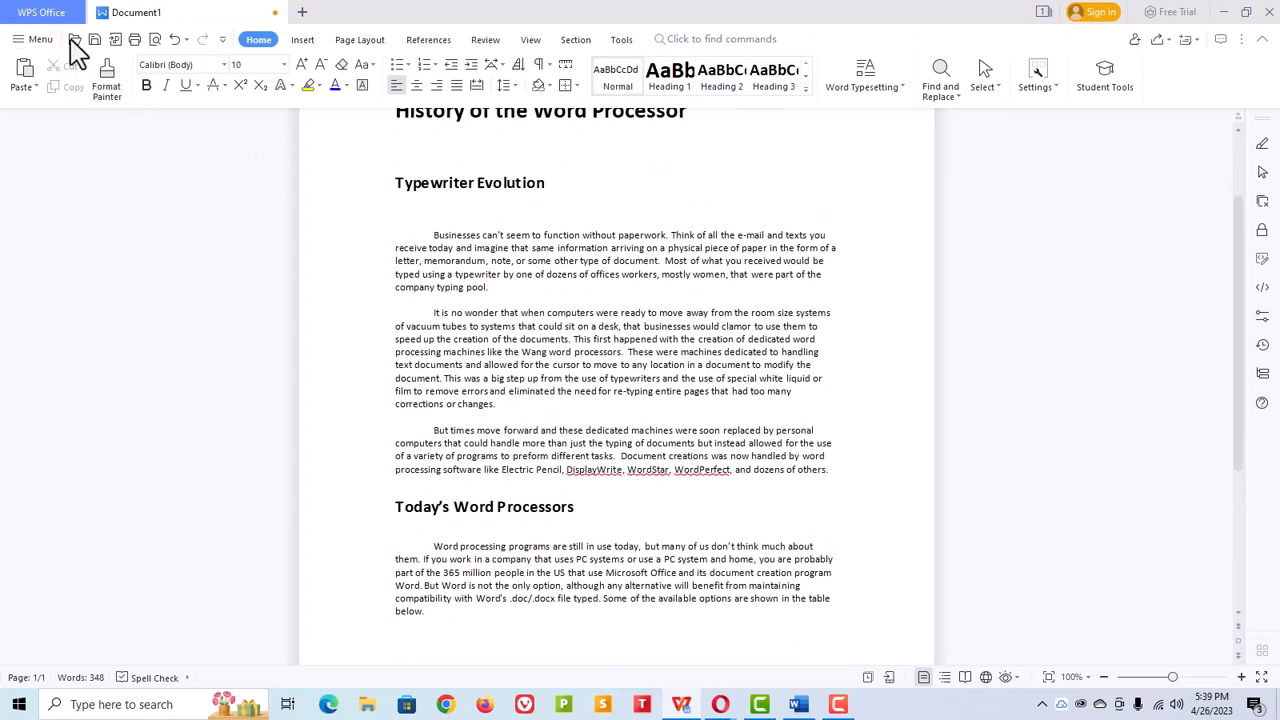
{"action": "left_click", "coordinate": [300, 42]}
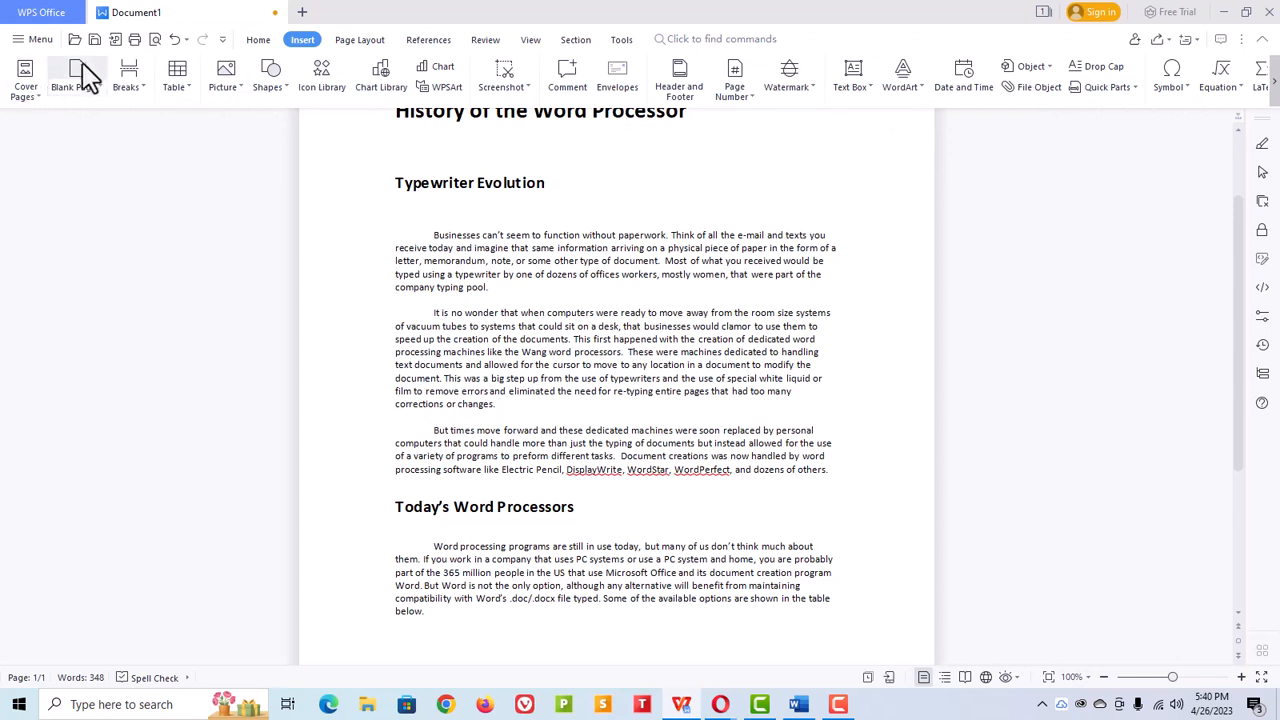
{"action": "left_click", "coordinate": [360, 42]}
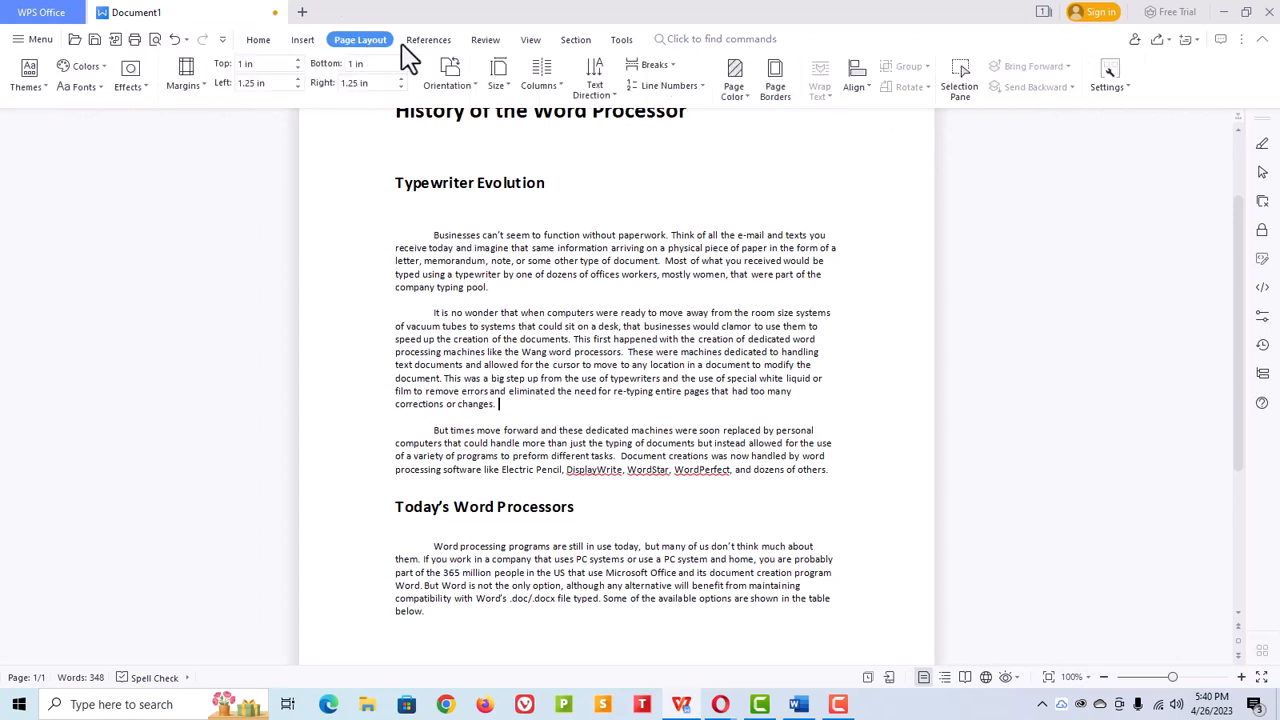
{"action": "right_click", "coordinate": [503, 408]}
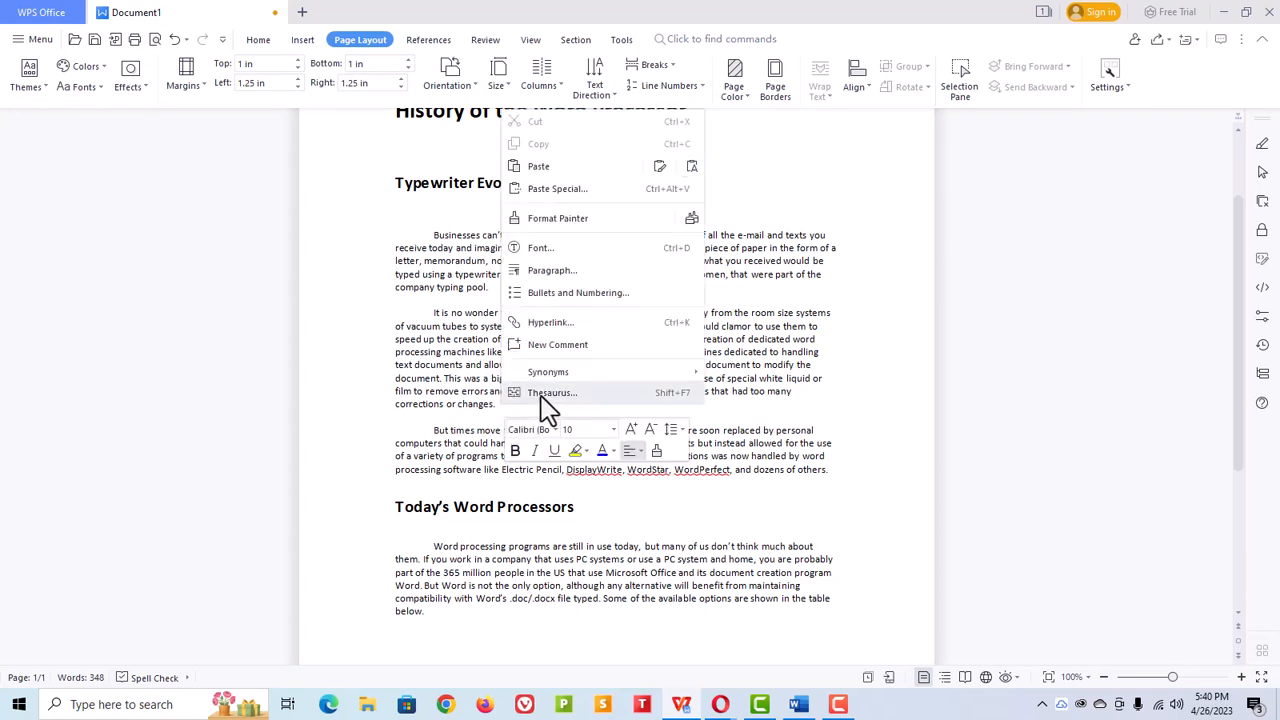
{"action": "left_click", "coordinate": [320, 139]}
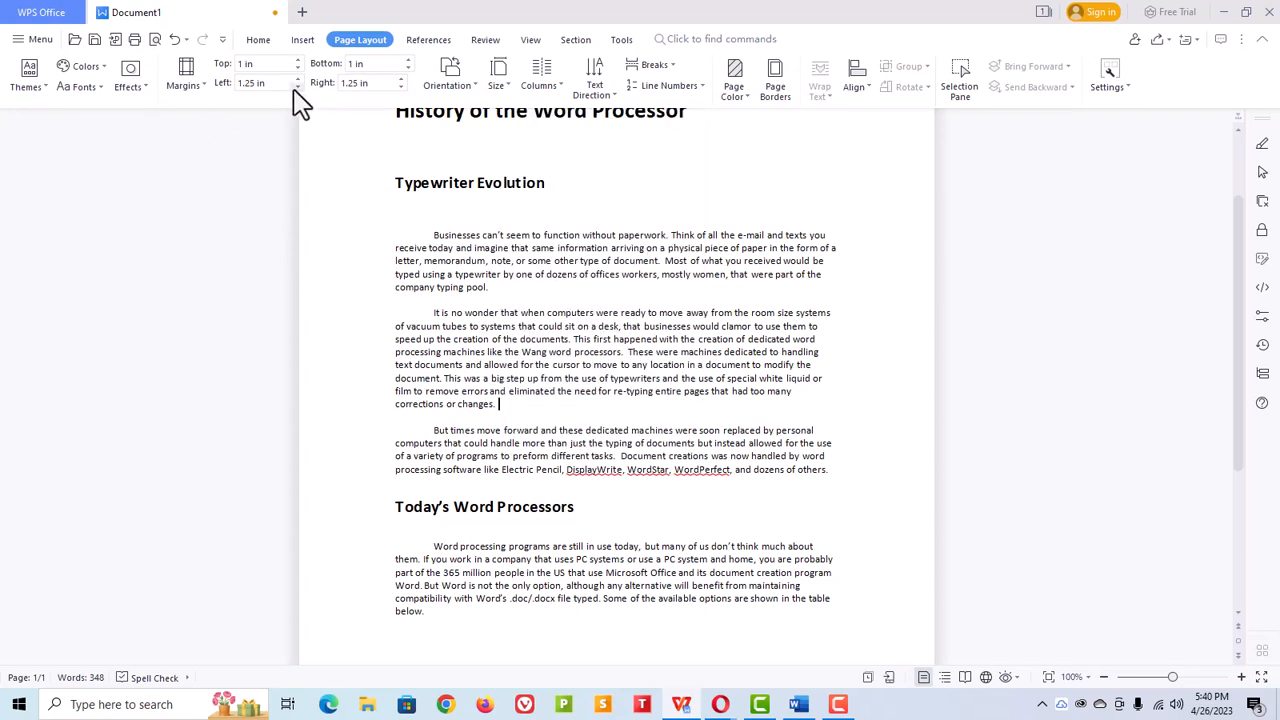
{"action": "left_click", "coordinate": [261, 43]}
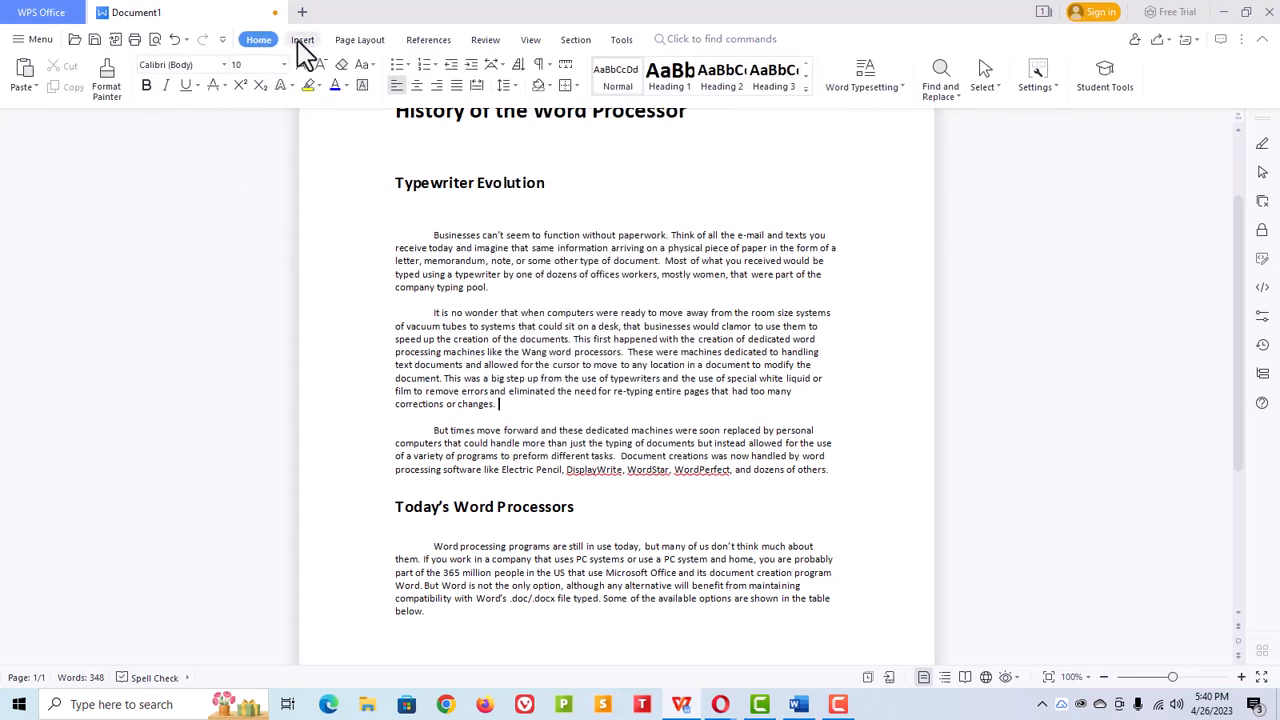
{"action": "left_click", "coordinate": [300, 42]}
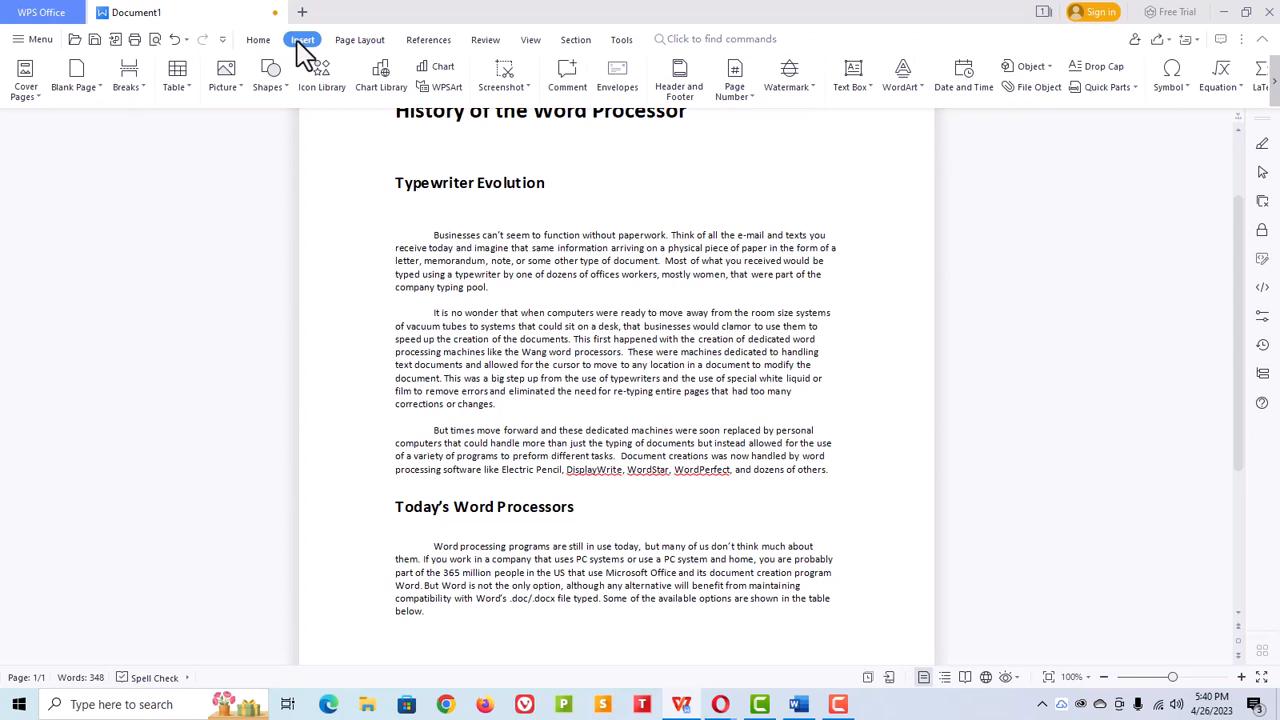
{"action": "left_click", "coordinate": [242, 88]}
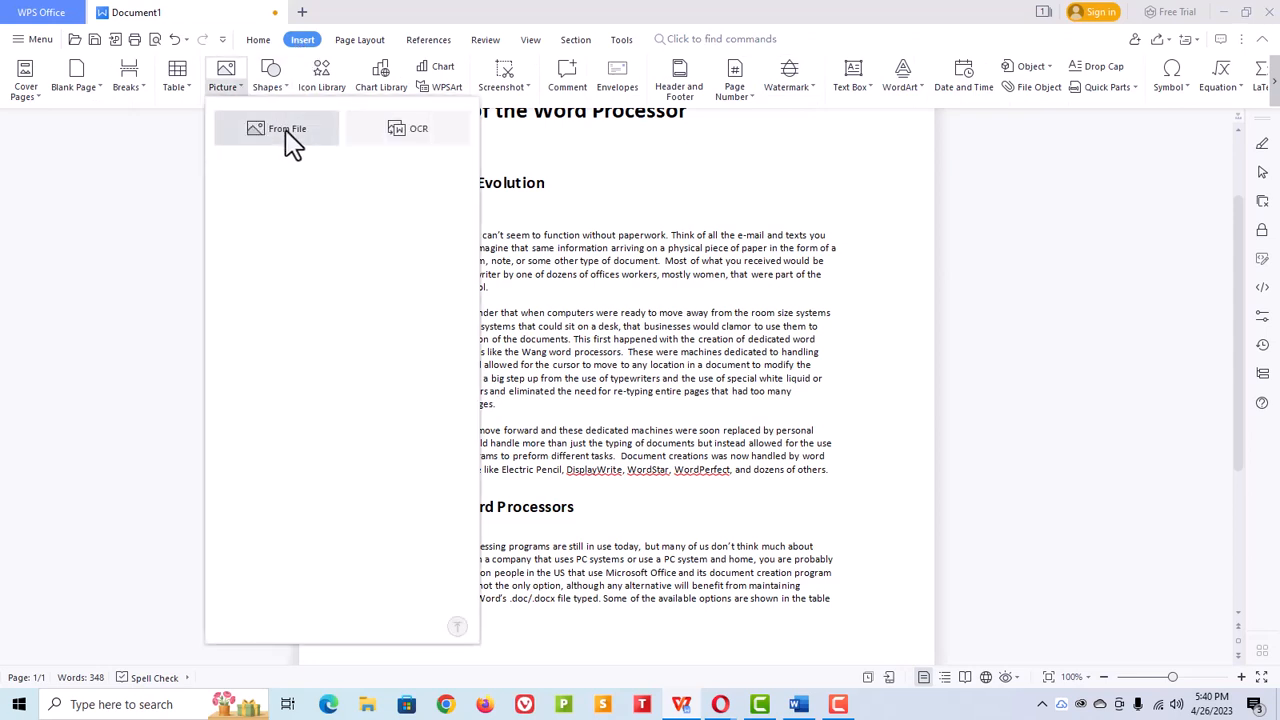
{"action": "left_click", "coordinate": [289, 143]}
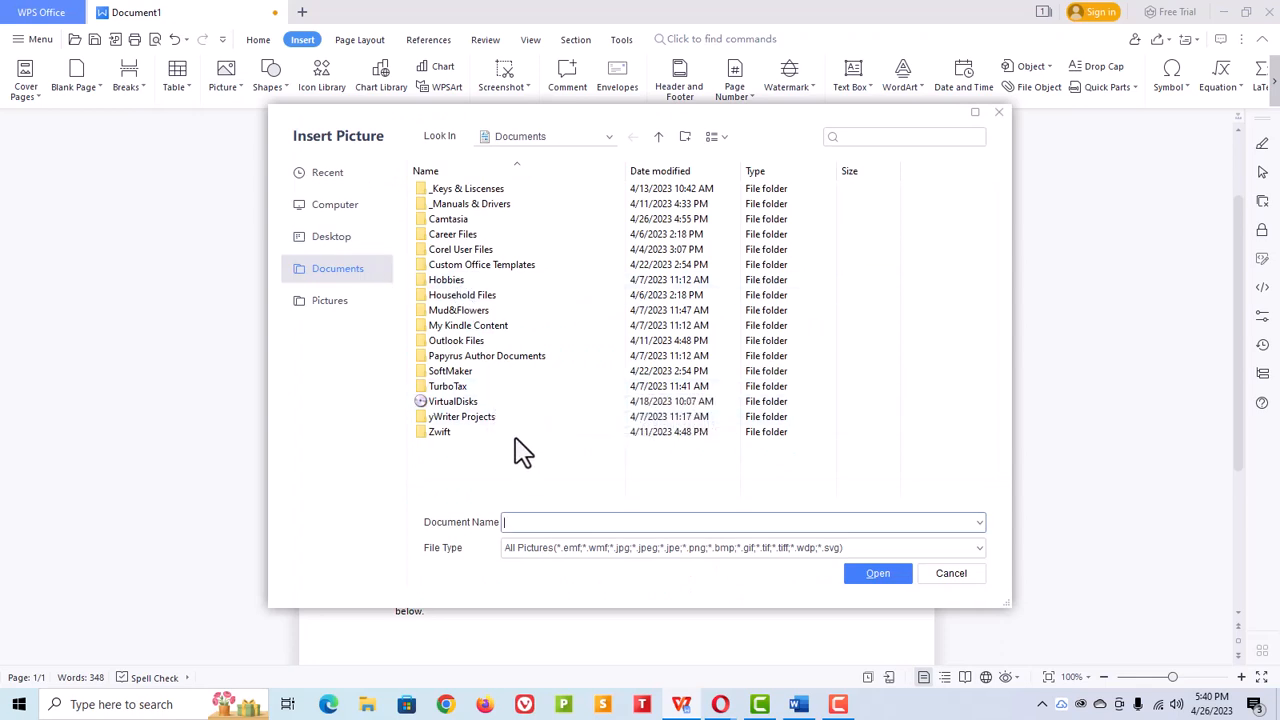
{"action": "left_click", "coordinate": [332, 305]}
{"action": "left_click", "coordinate": [714, 232]}
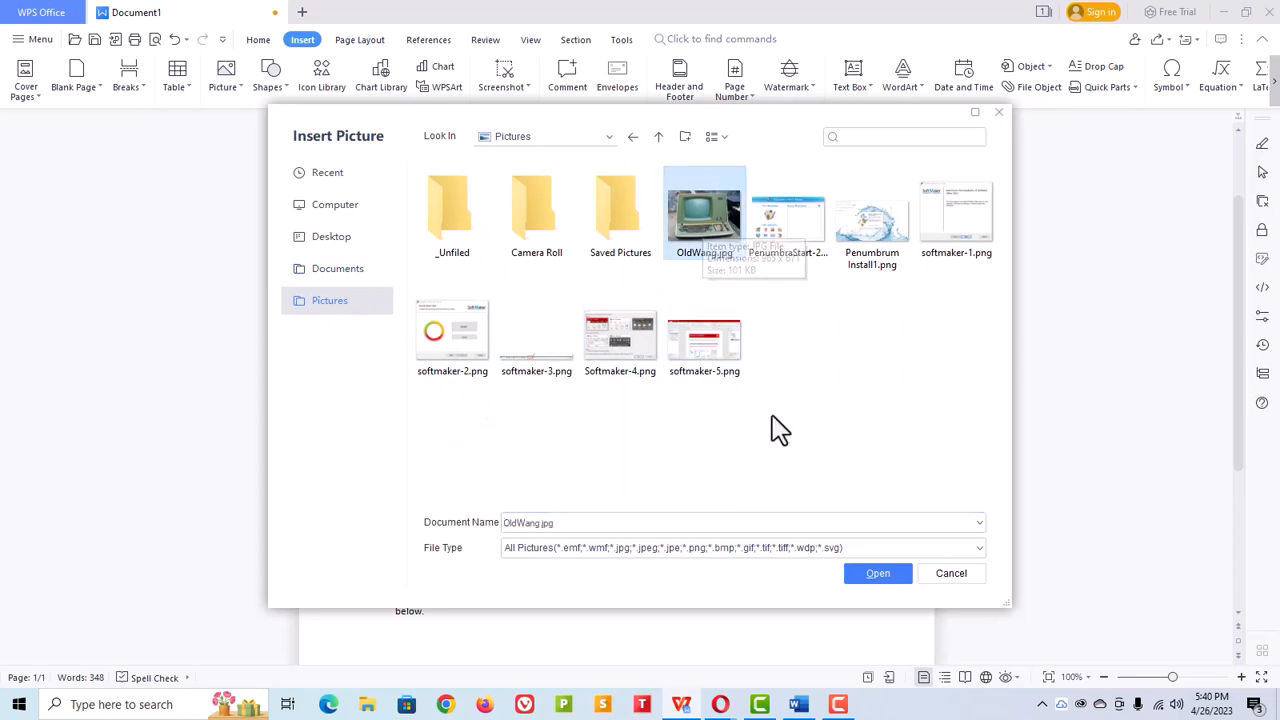
{"action": "left_click", "coordinate": [878, 578]}
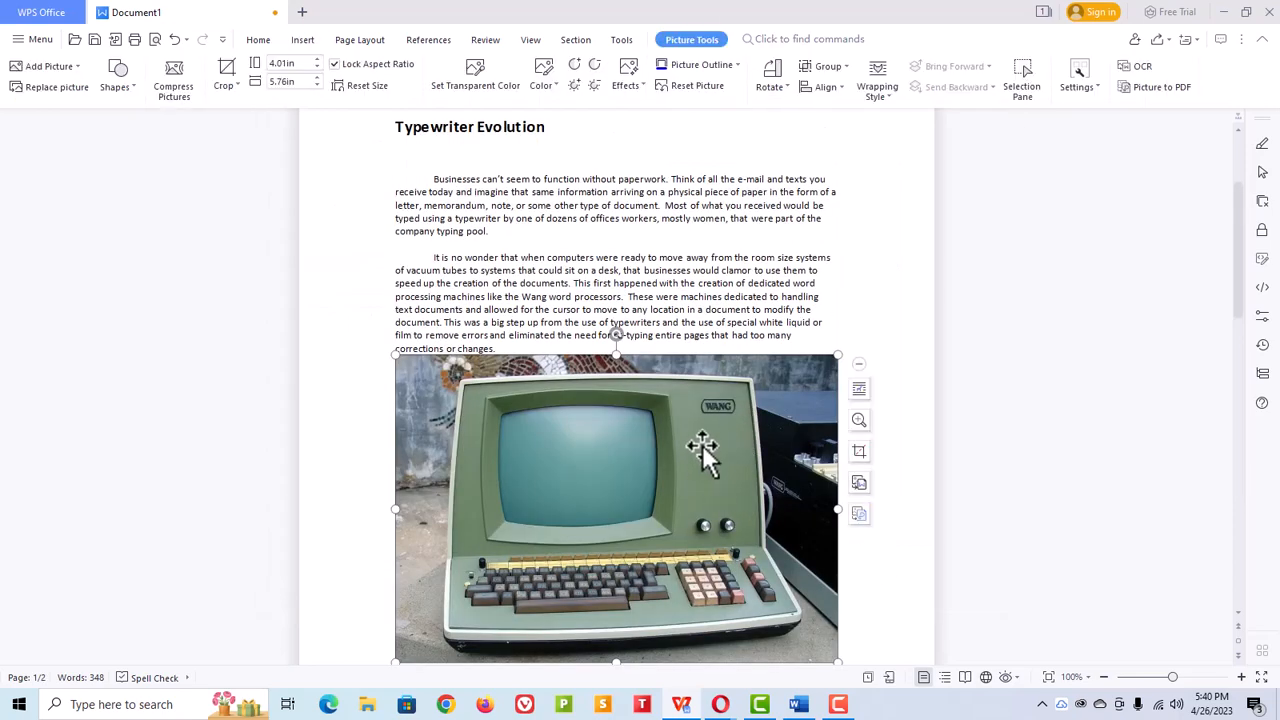
Step: Resize the picture to about 1.70 in high by 2.45 in wide
{"action": "left_click", "coordinate": [859, 389]}
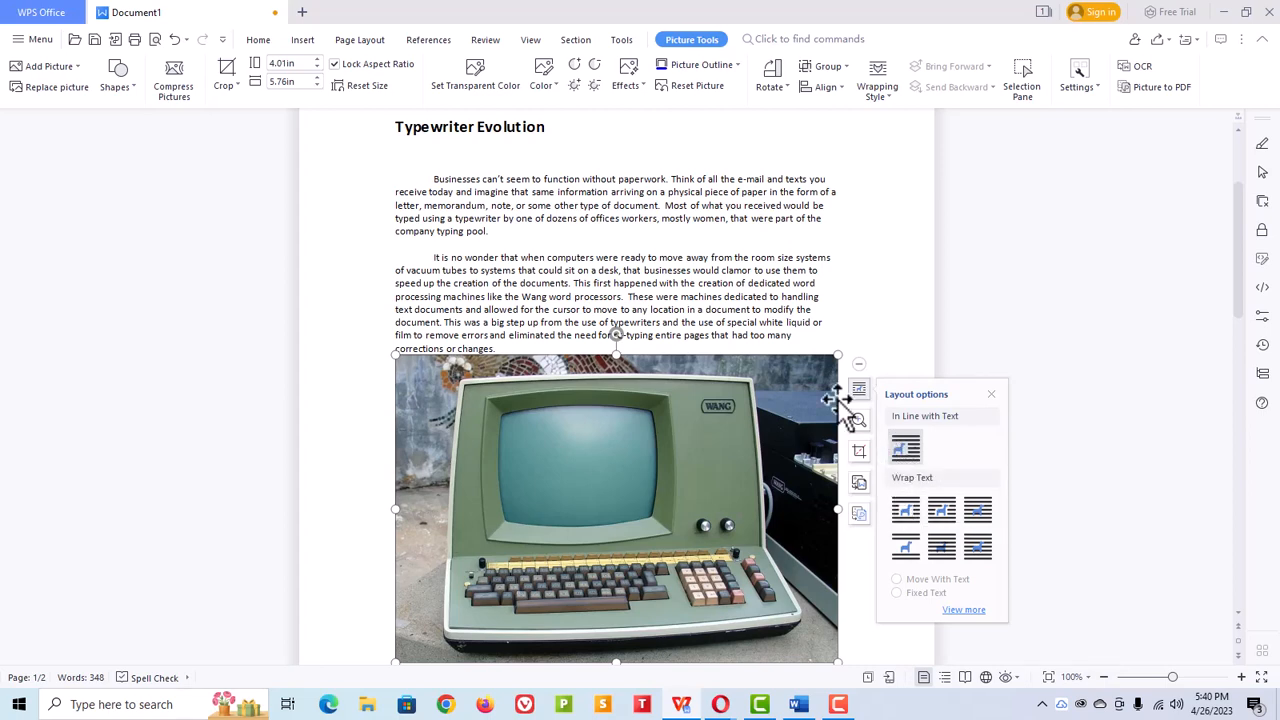
{"action": "left_click_drag", "start_coordinate": [837, 355], "coordinate": [573, 537]}
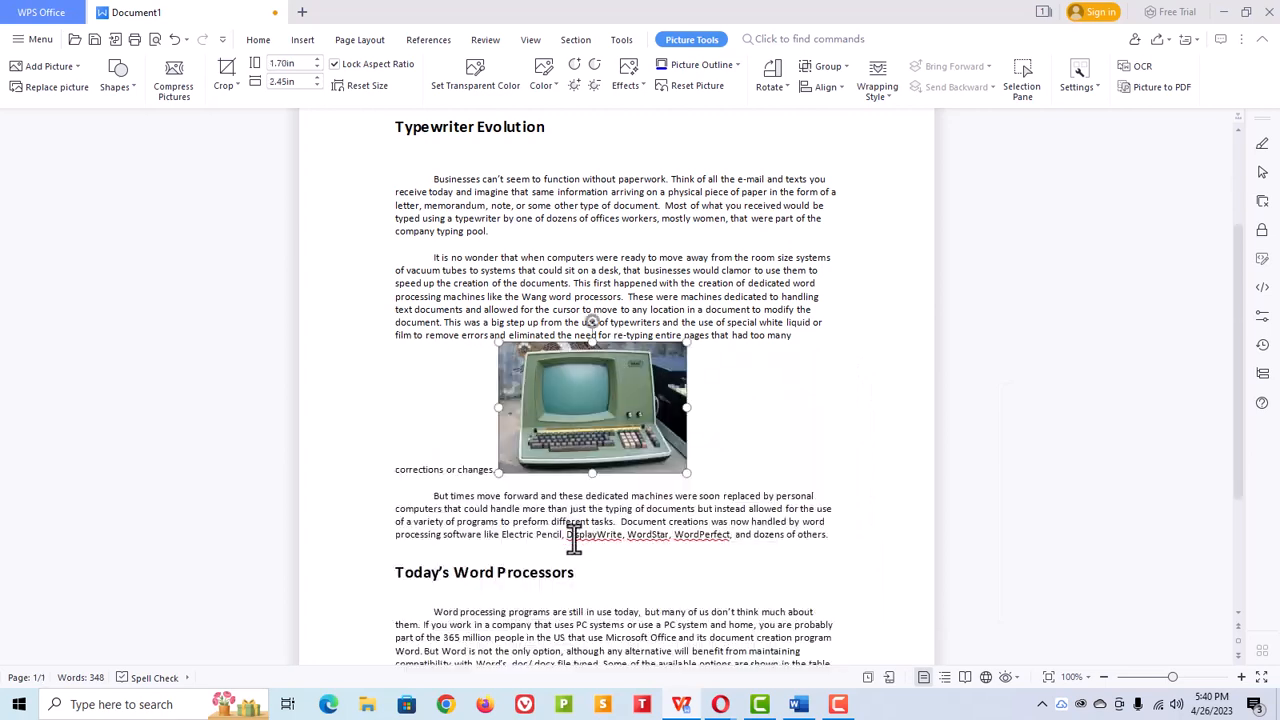
Step: Move the picture to the right side of the second body paragraph with text wrapping around it
{"action": "left_click_drag", "start_coordinate": [600, 412], "coordinate": [802, 340]}
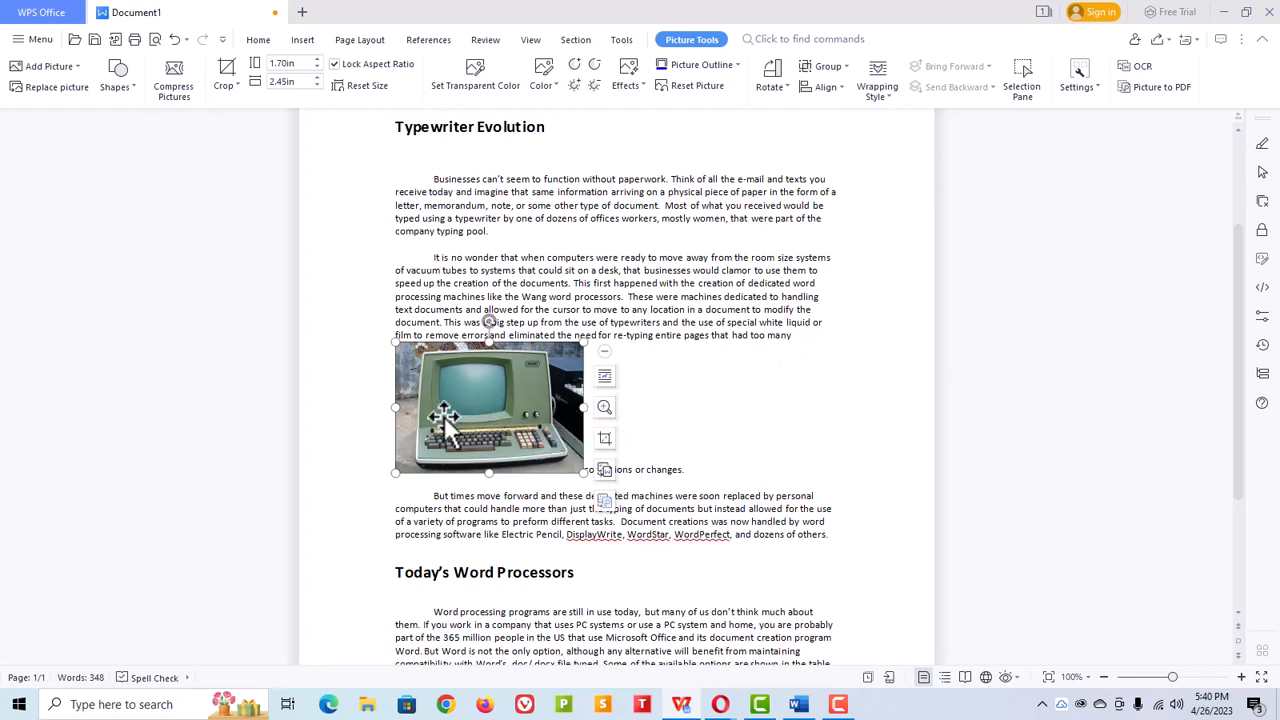
{"action": "left_click_drag", "start_coordinate": [455, 420], "coordinate": [817, 314]}
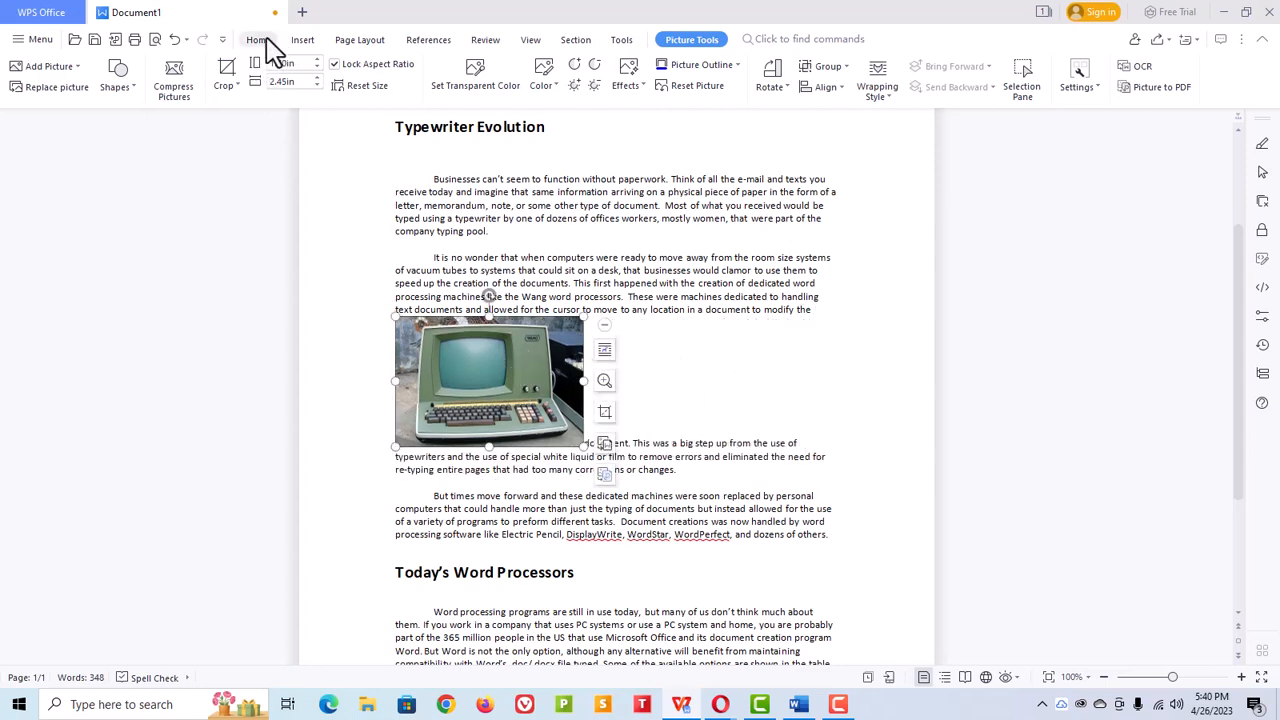
{"action": "left_click", "coordinate": [264, 44]}
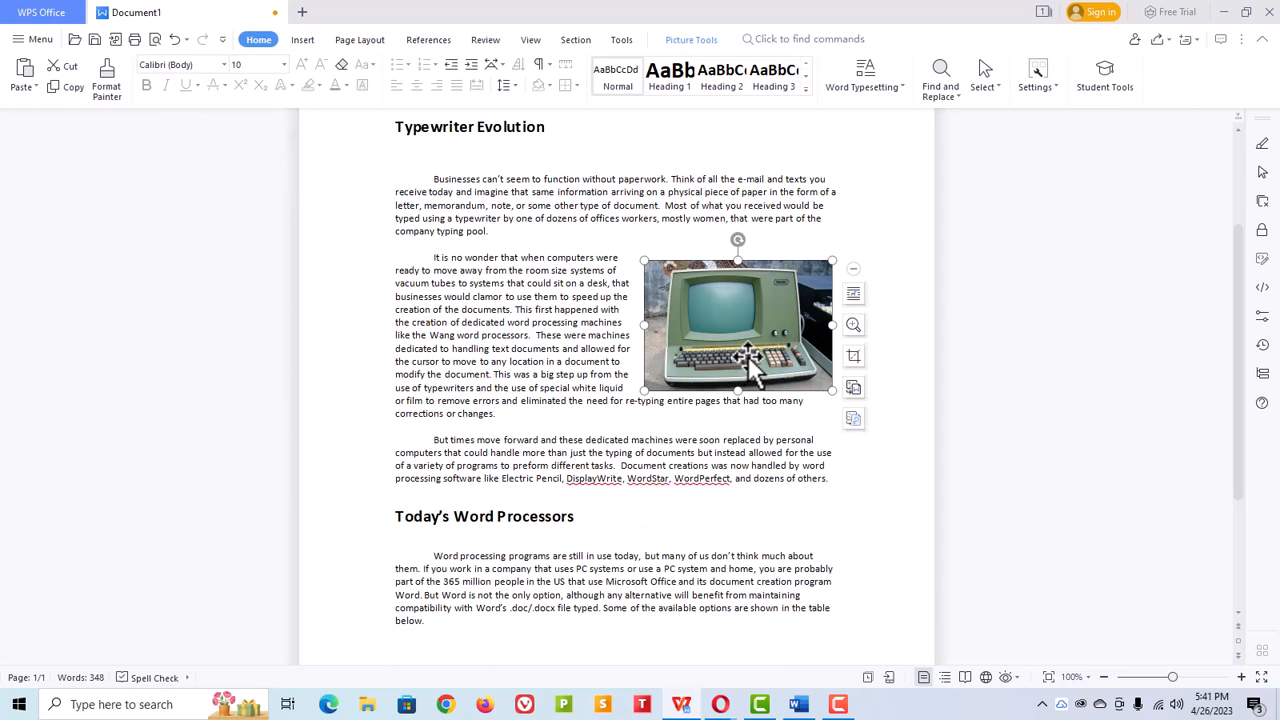
Step: Add a Figure caption reading "Figure 1;WANG system" to the picture, positioned below the selected item
{"action": "right_click", "coordinate": [711, 362]}
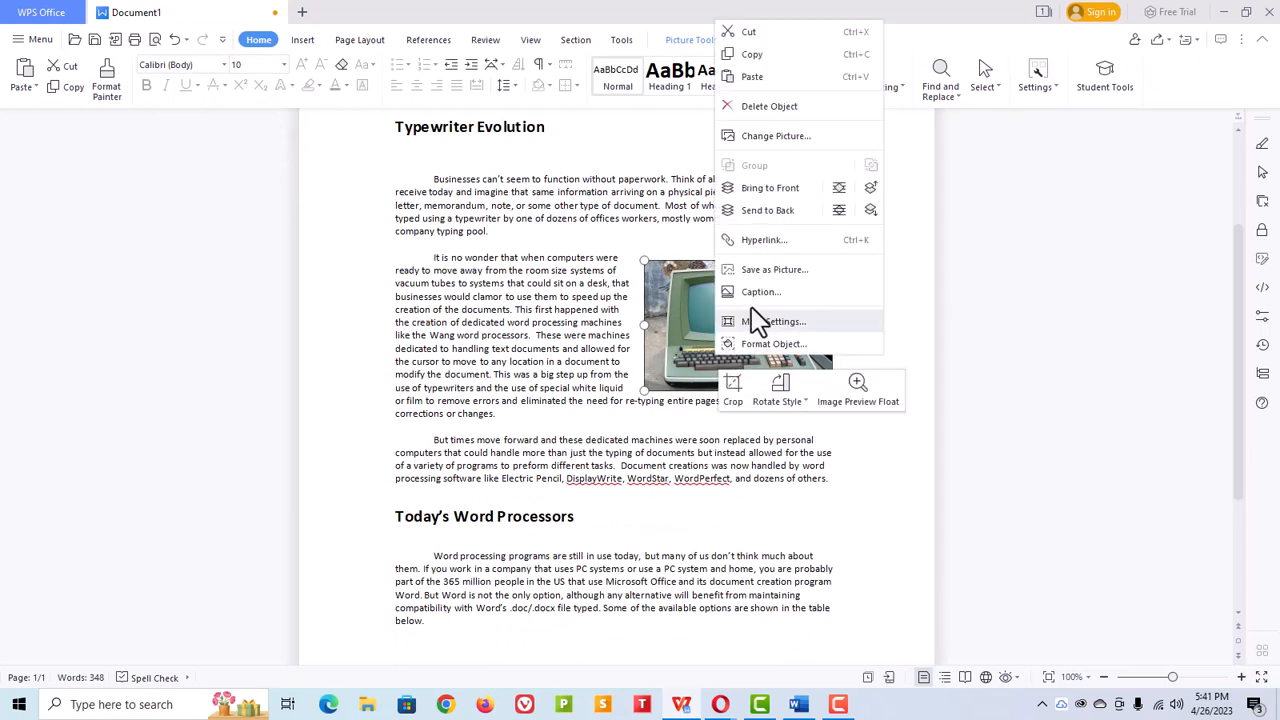
{"action": "left_click", "coordinate": [755, 292]}
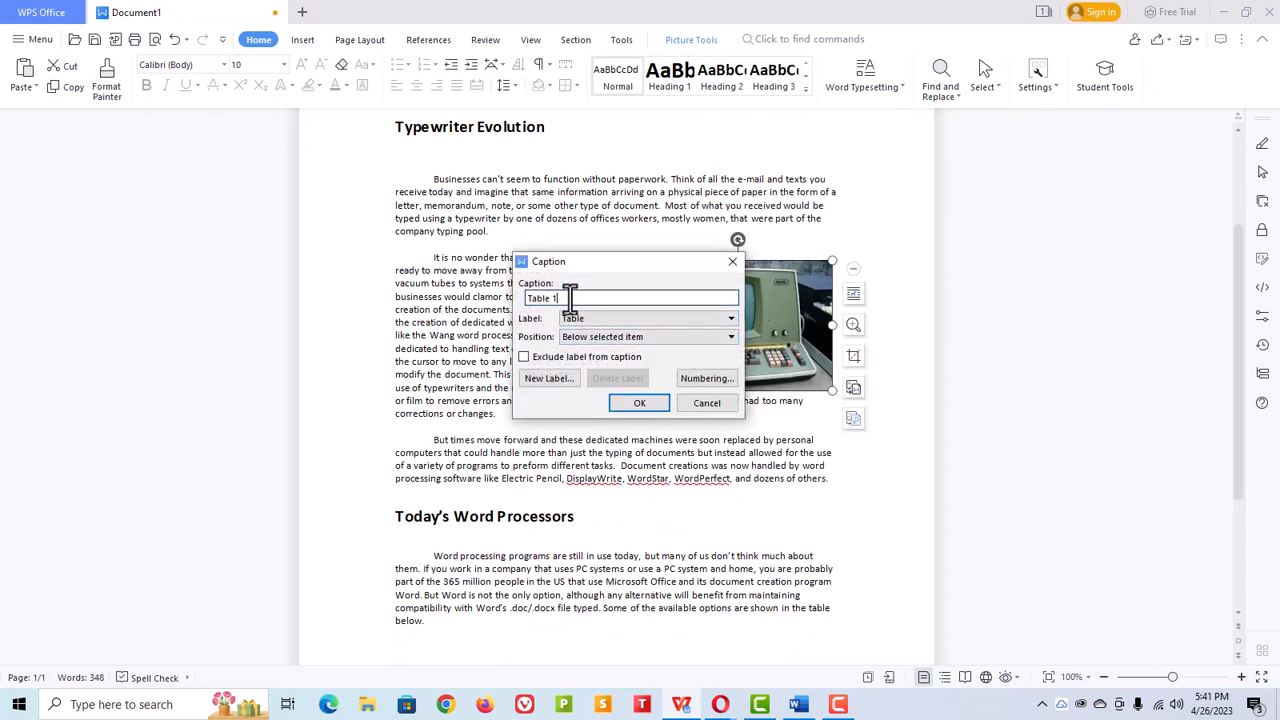
{"action": "left_click", "coordinate": [731, 320]}
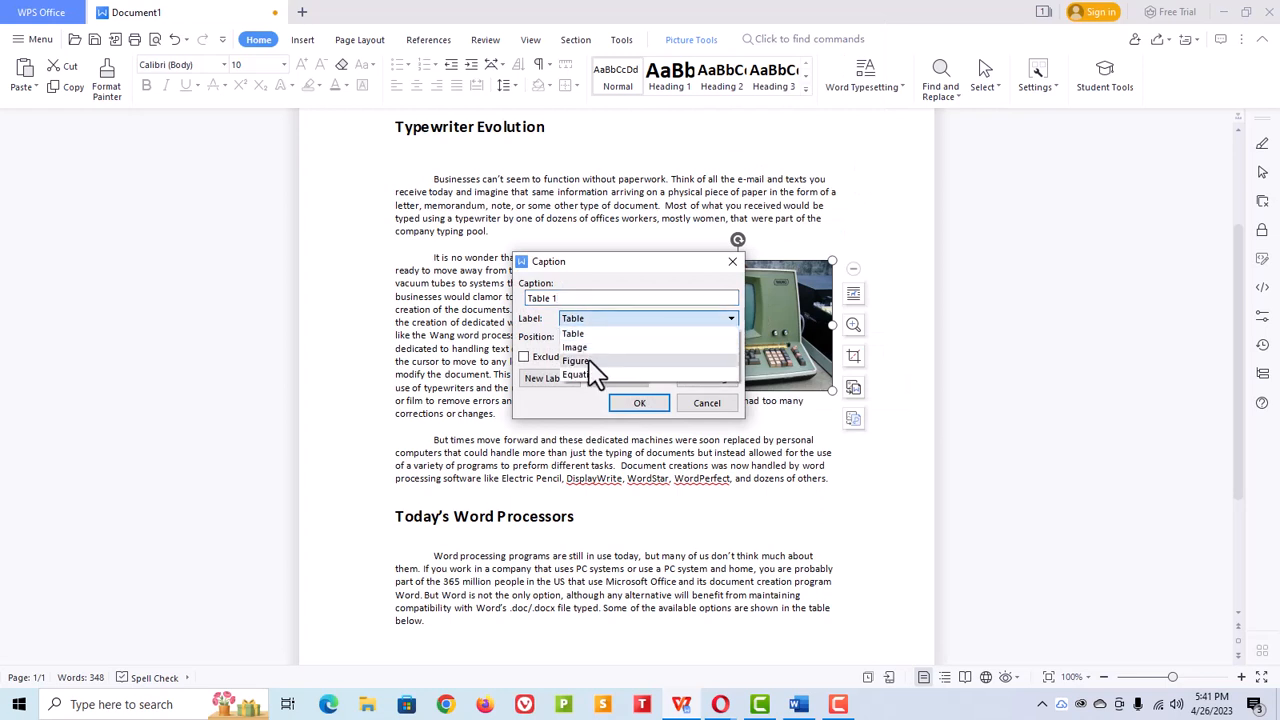
{"action": "left_click", "coordinate": [591, 361]}
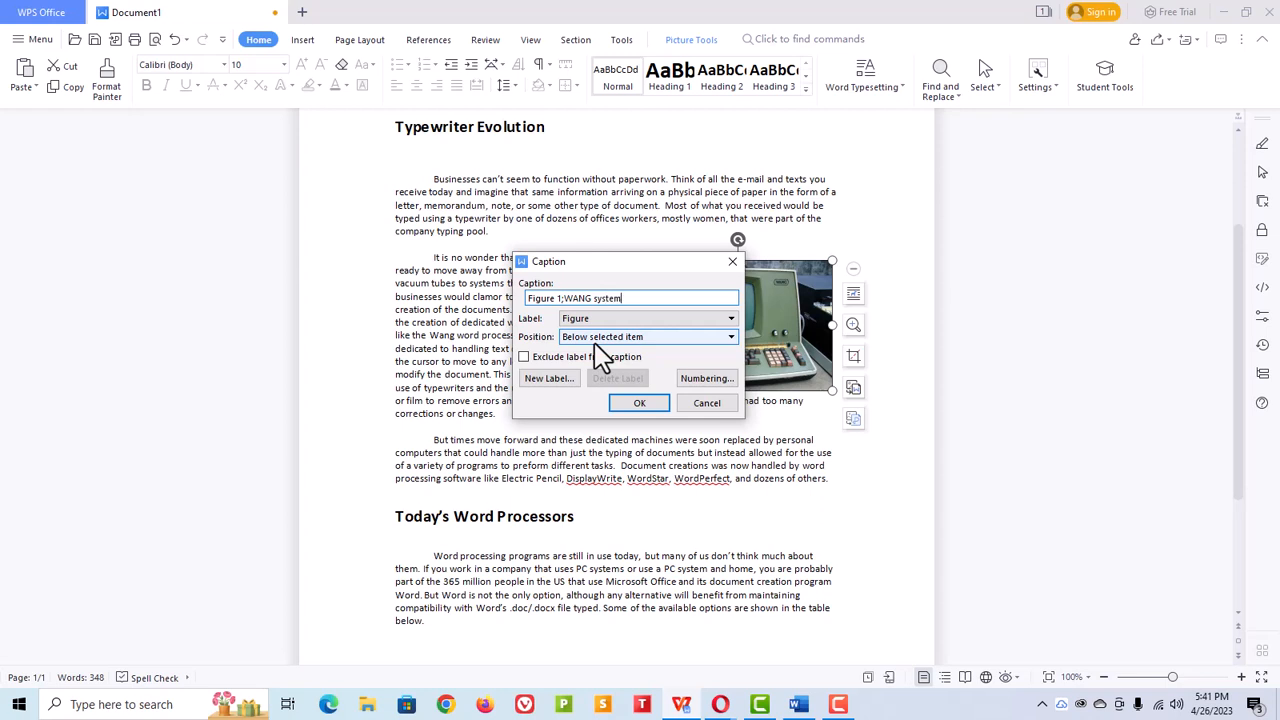
{"action": "left_click", "coordinate": [639, 403]}
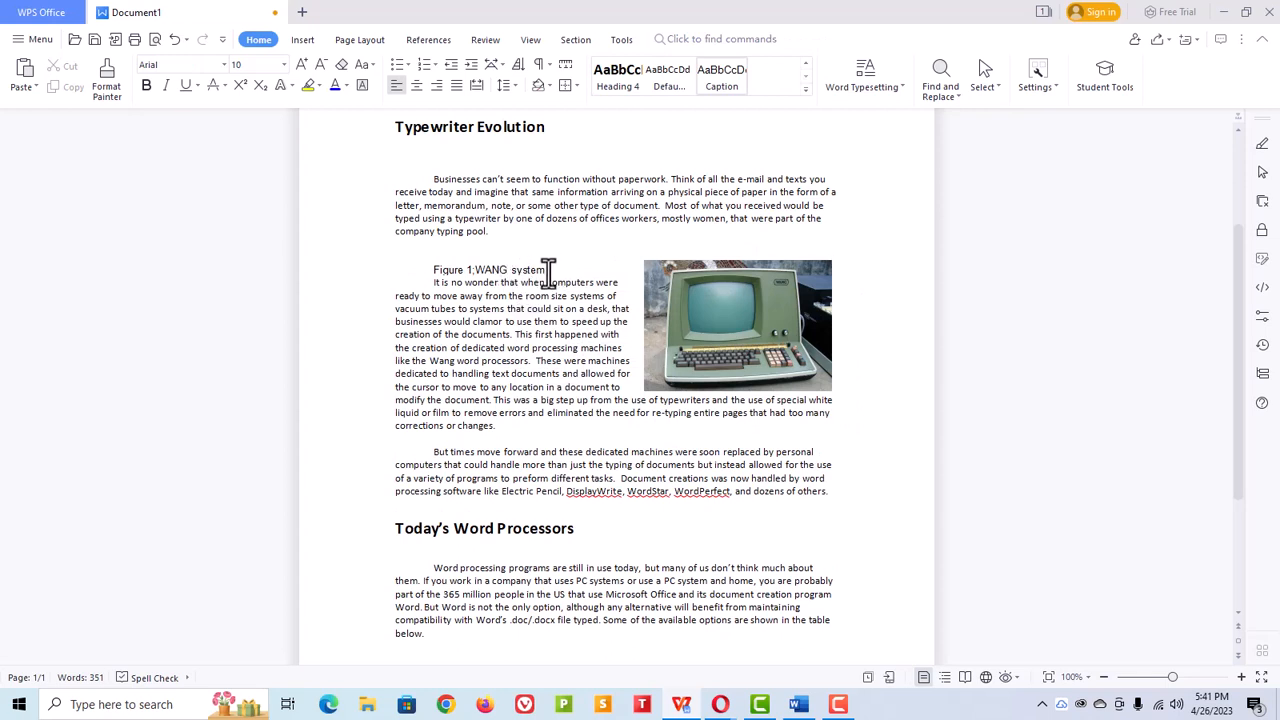
Step: Insert a blank line between the figure caption and the second body paragraph
{"action": "key", "text": "Return"}
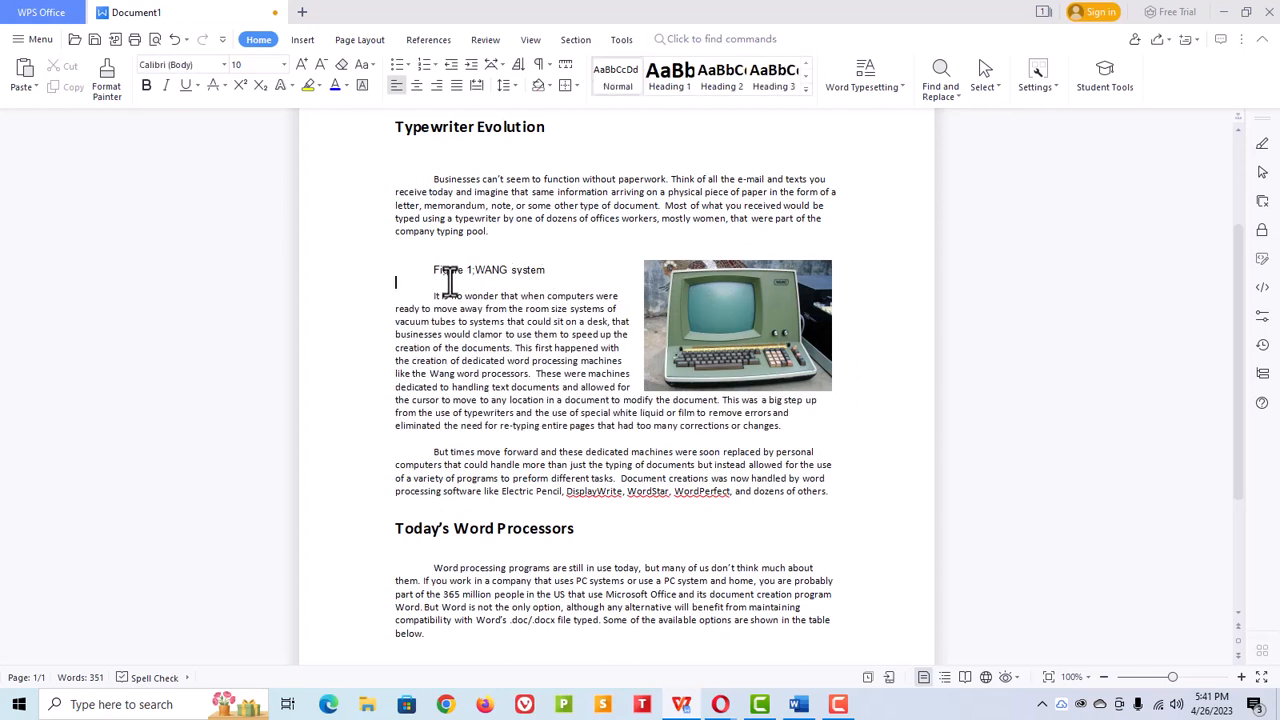
{"action": "left_click_drag", "start_coordinate": [477, 270], "coordinate": [472, 271]}
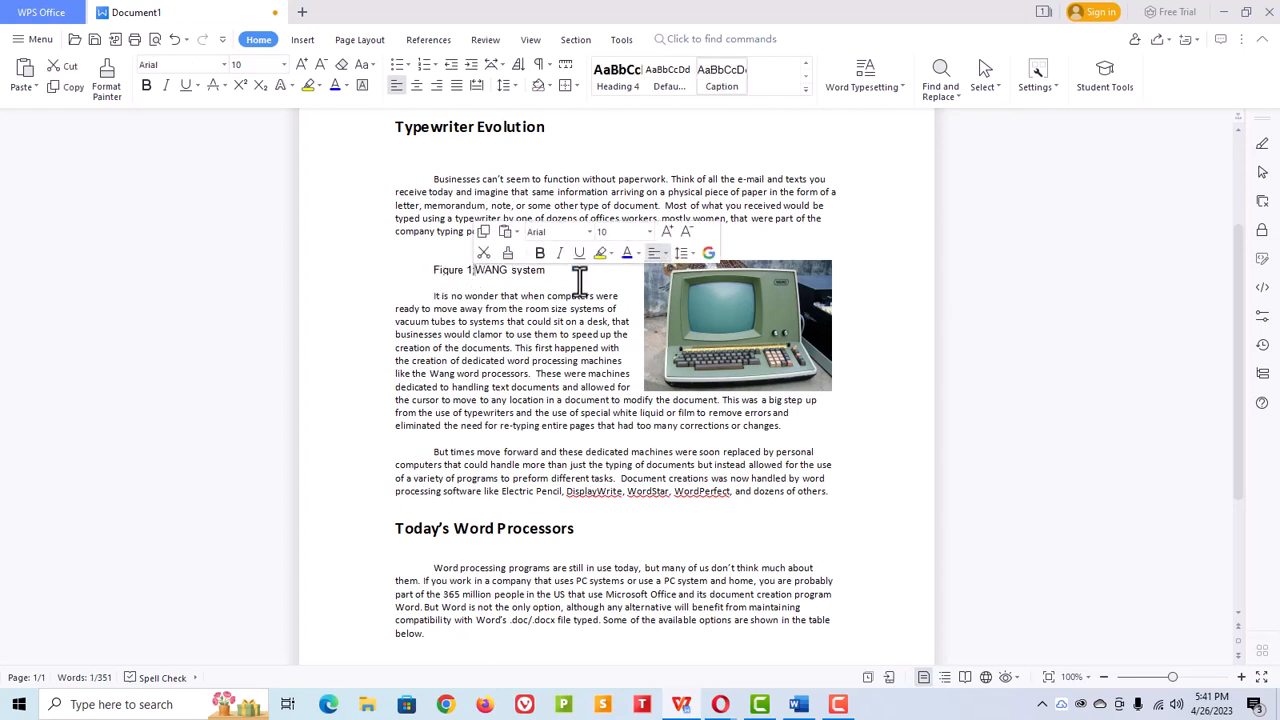
{"action": "left_click", "coordinate": [715, 347]}
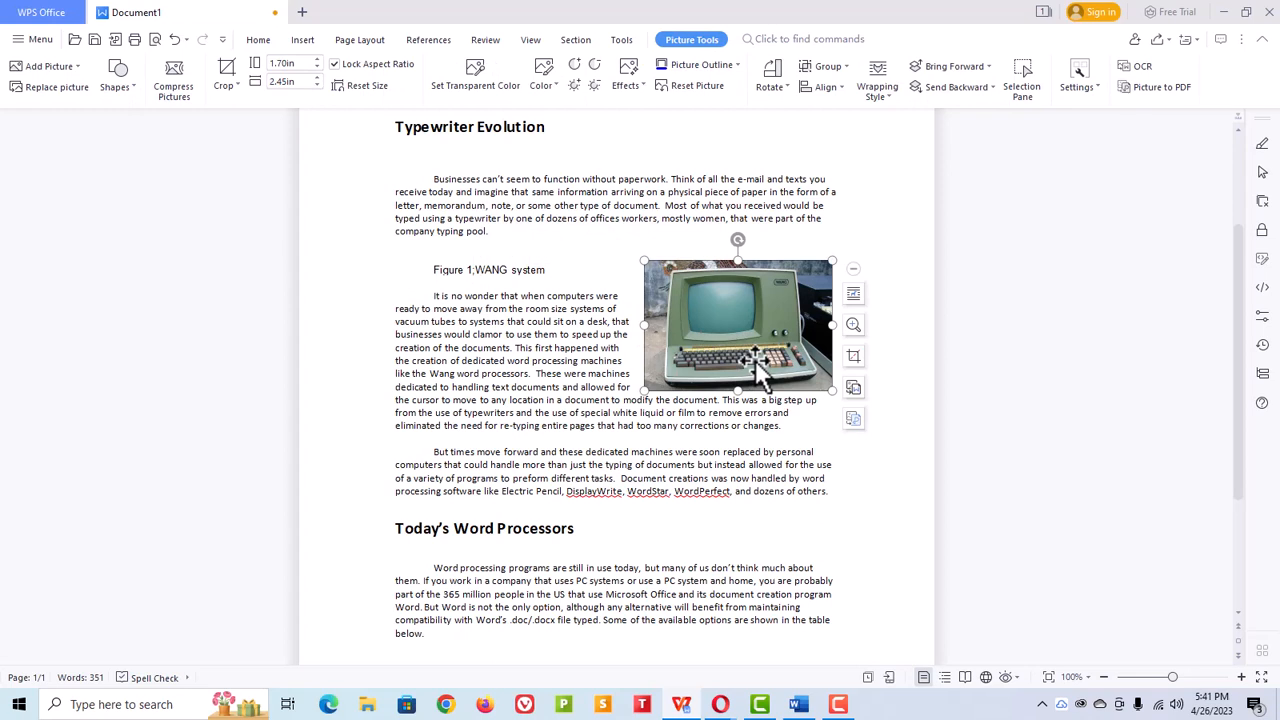
{"action": "left_click", "coordinate": [555, 270]}
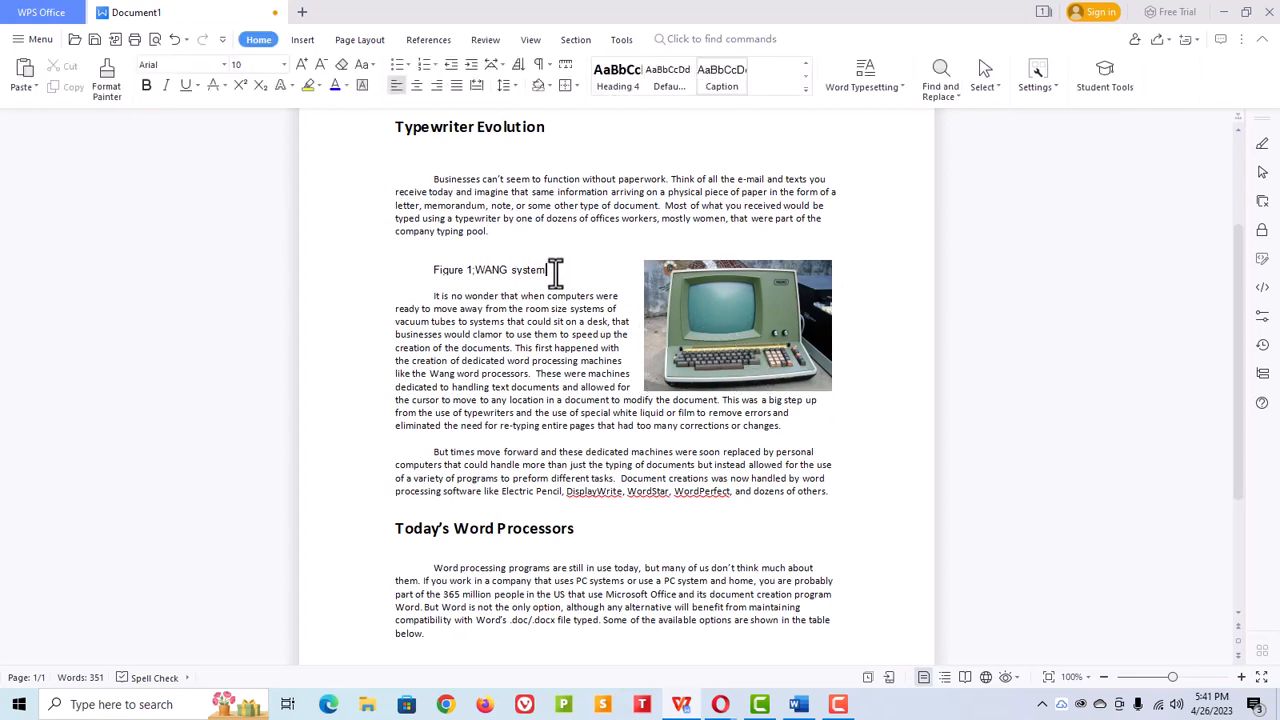
{"action": "left_click_drag", "start_coordinate": [555, 270], "coordinate": [443, 271]}
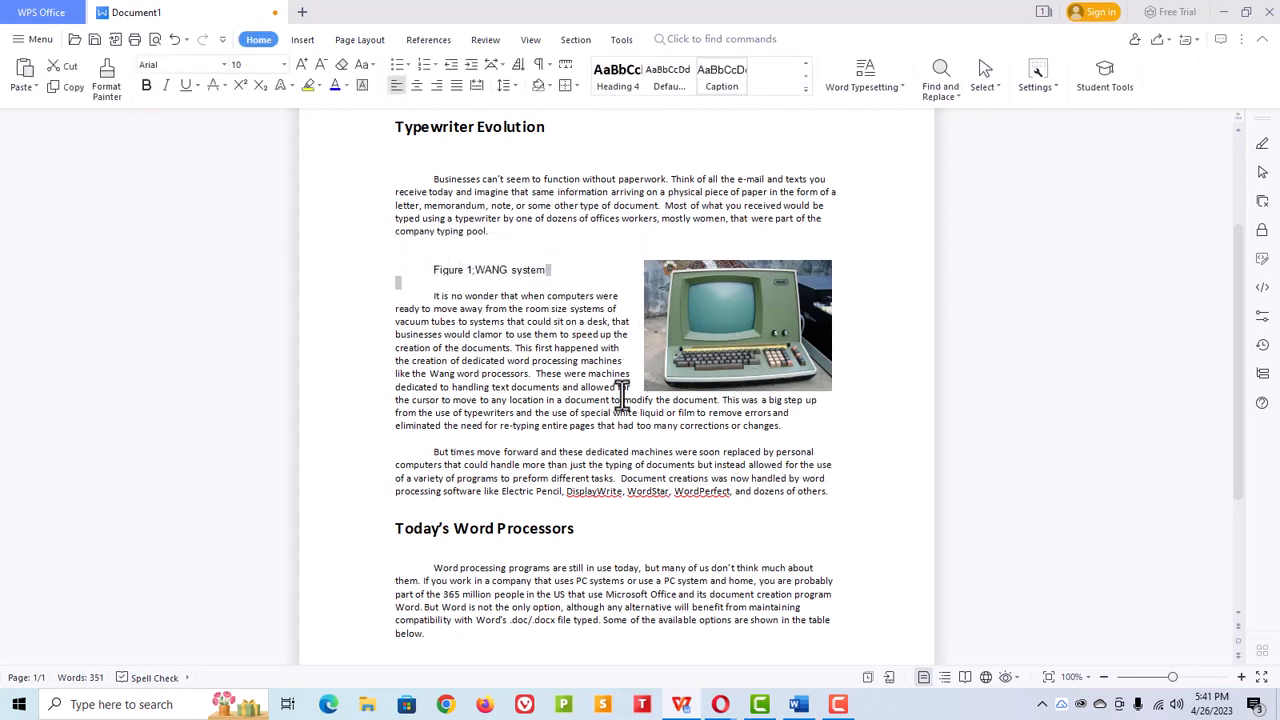
{"action": "left_click", "coordinate": [634, 378]}
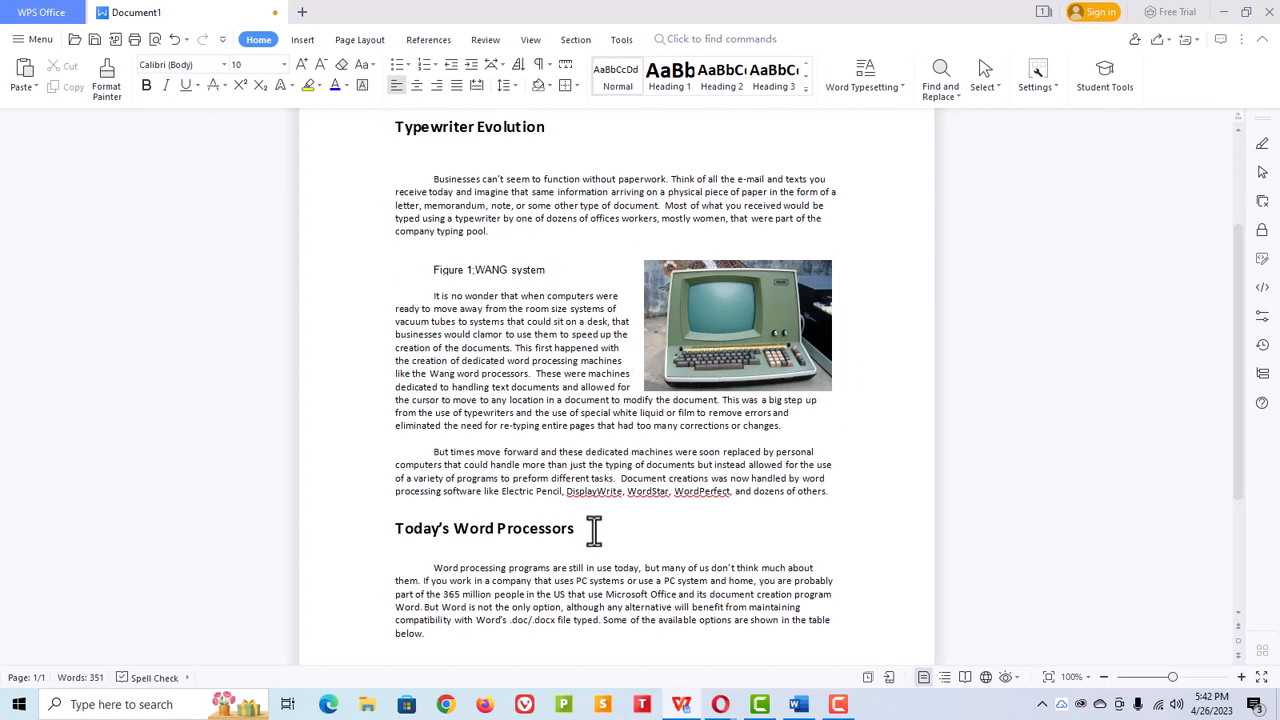
Step: Open the page header, enter "Word Processors Test Document | xxx words" and right-align it
{"action": "left_click", "coordinate": [426, 561]}
{"action": "scroll", "coordinate": [474, 562], "scroll_direction": "down", "scroll_amount": 3}
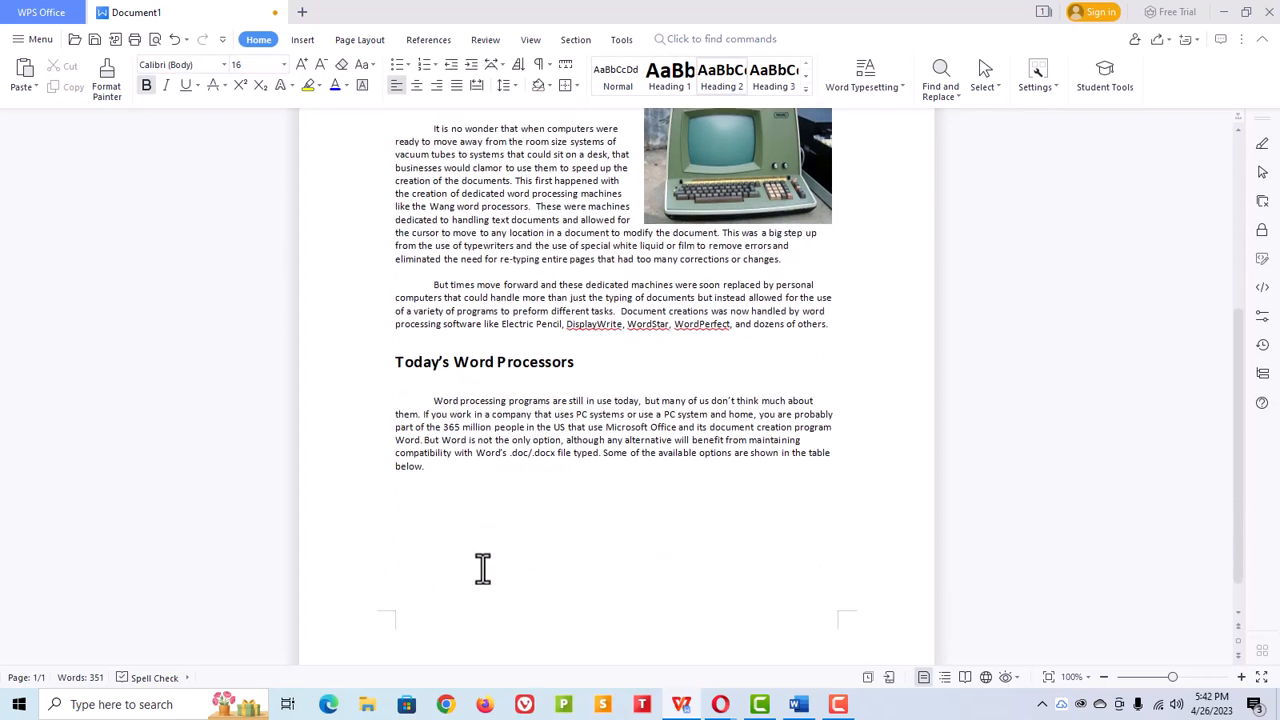
{"action": "scroll", "coordinate": [494, 560], "scroll_direction": "up", "scroll_amount": 2}
{"action": "scroll", "coordinate": [496, 560], "scroll_direction": "up", "scroll_amount": 4}
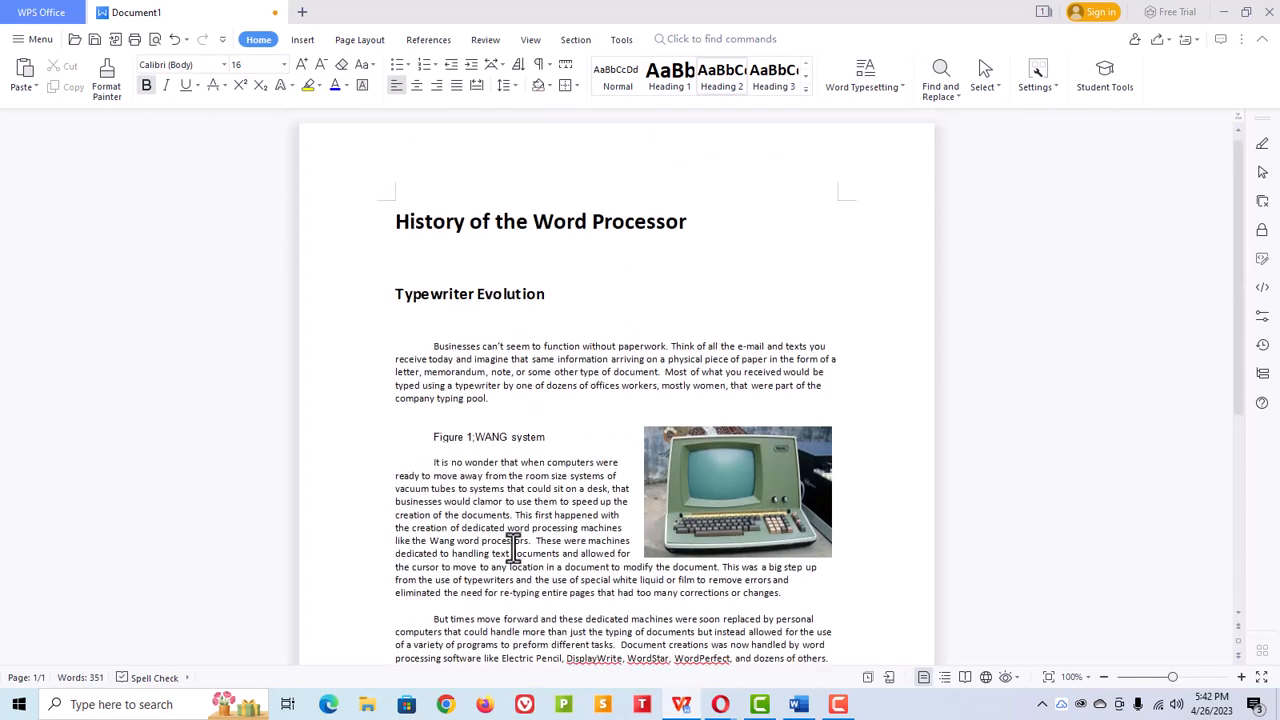
{"action": "left_click", "coordinate": [495, 158]}
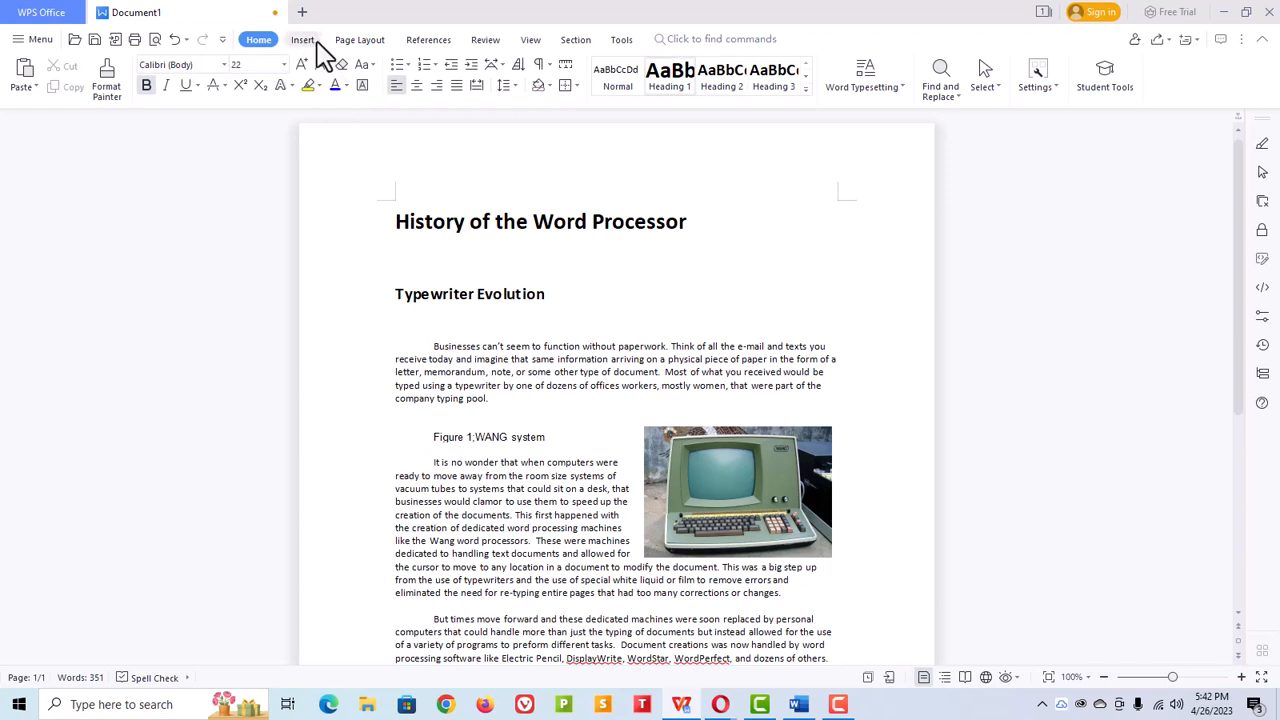
{"action": "left_click", "coordinate": [360, 40]}
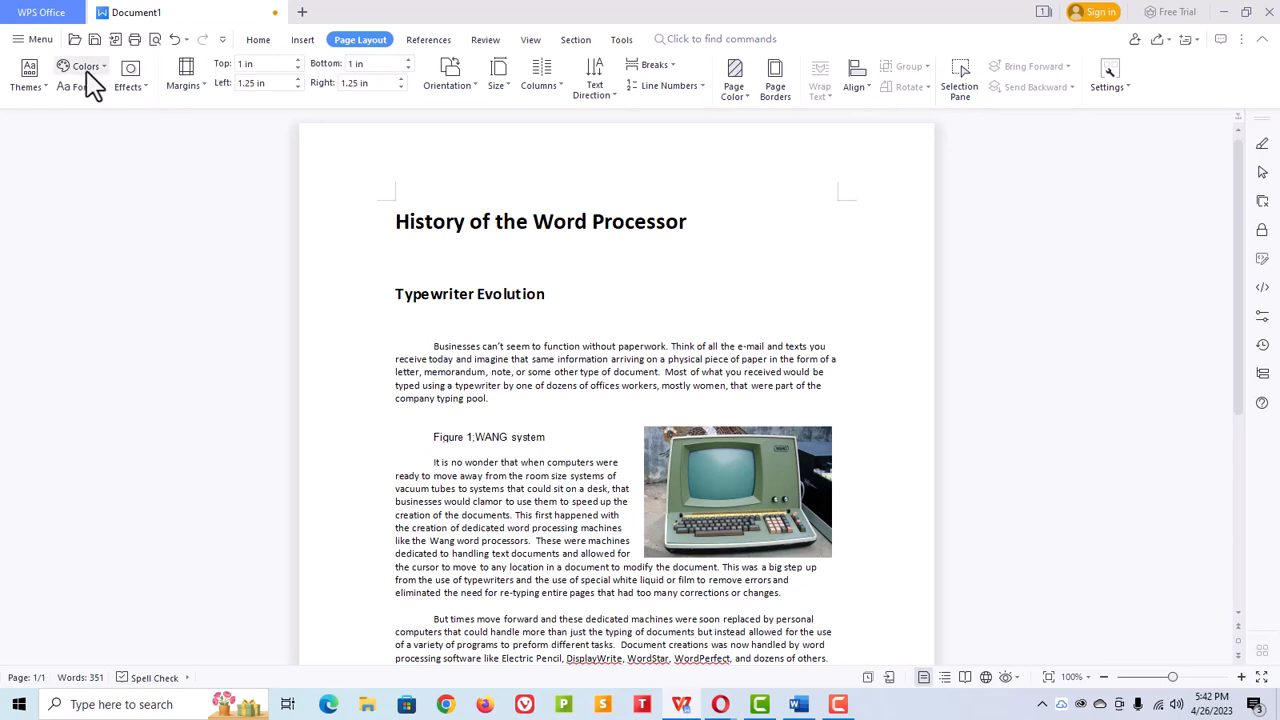
{"action": "left_click", "coordinate": [256, 40]}
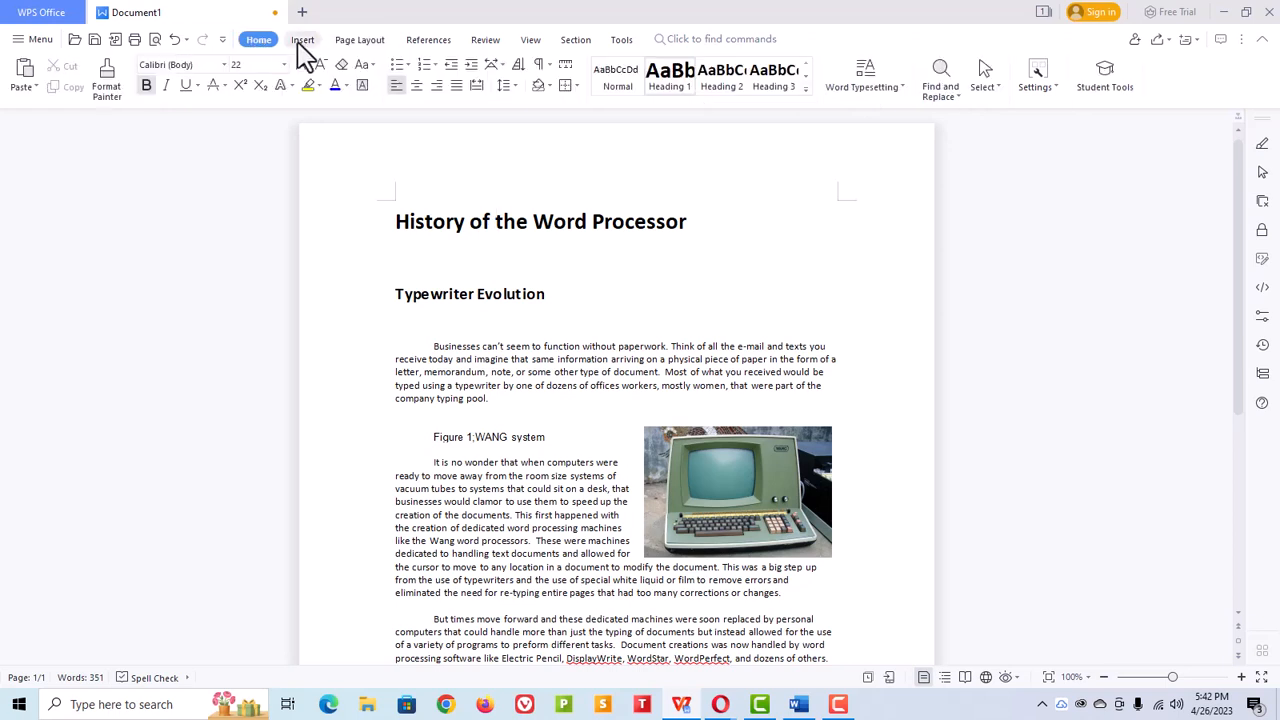
{"action": "double_click", "coordinate": [545, 164]}
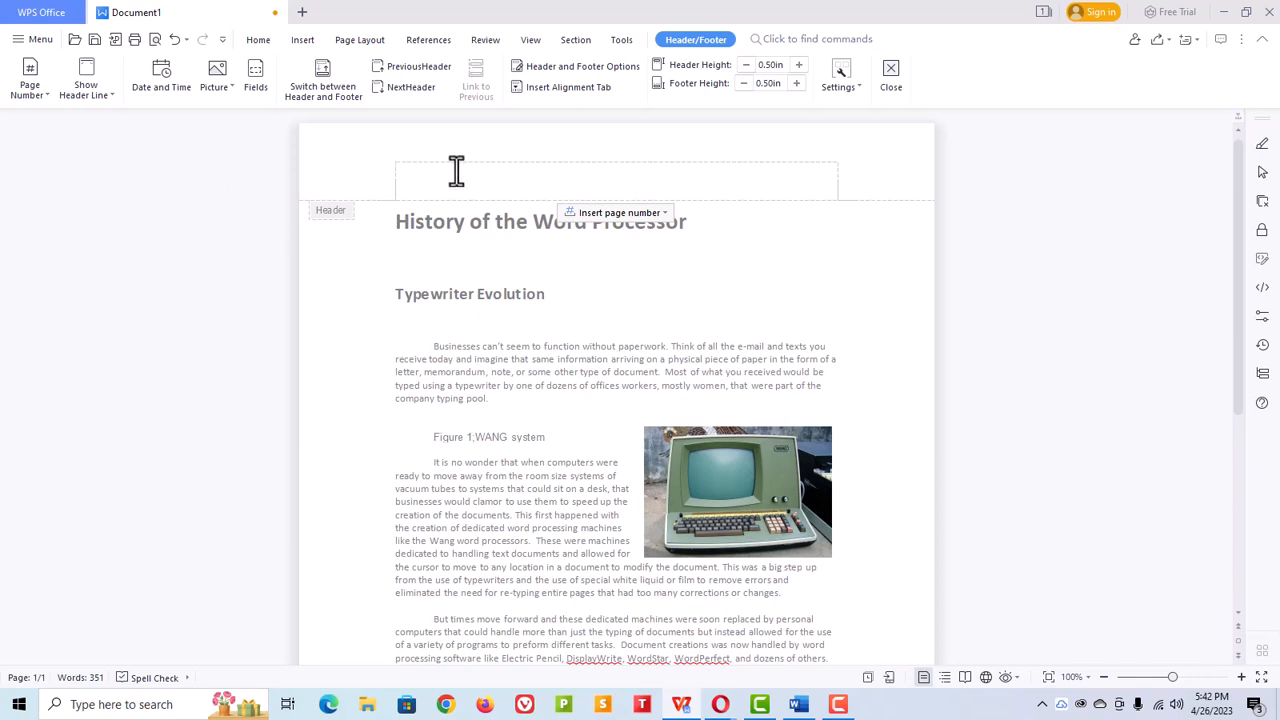
{"action": "type", "text": "rd Processor | Test Document | xxx words"}
{"action": "left_click", "coordinate": [259, 40]}
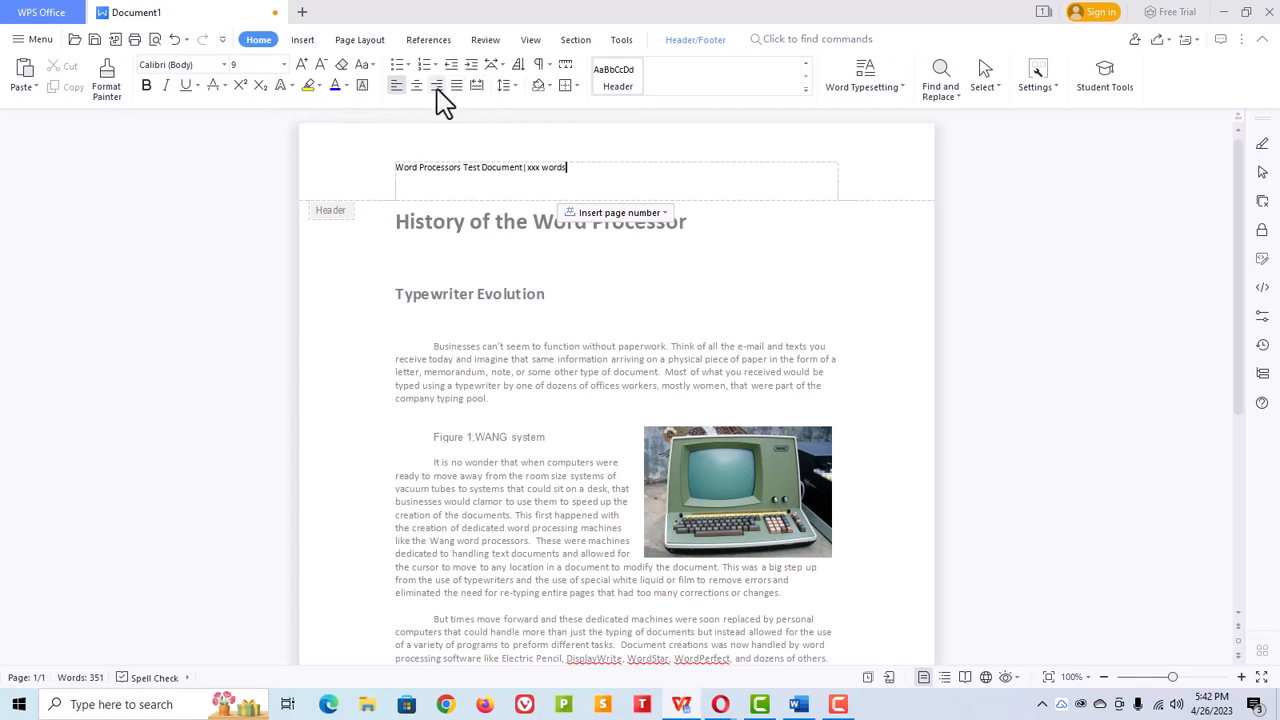
{"action": "left_click", "coordinate": [437, 85]}
Step: Replace the header's "xxx" placeholder with a DocProperty field showing the document's Words count
{"action": "double_click", "coordinate": [803, 167]}
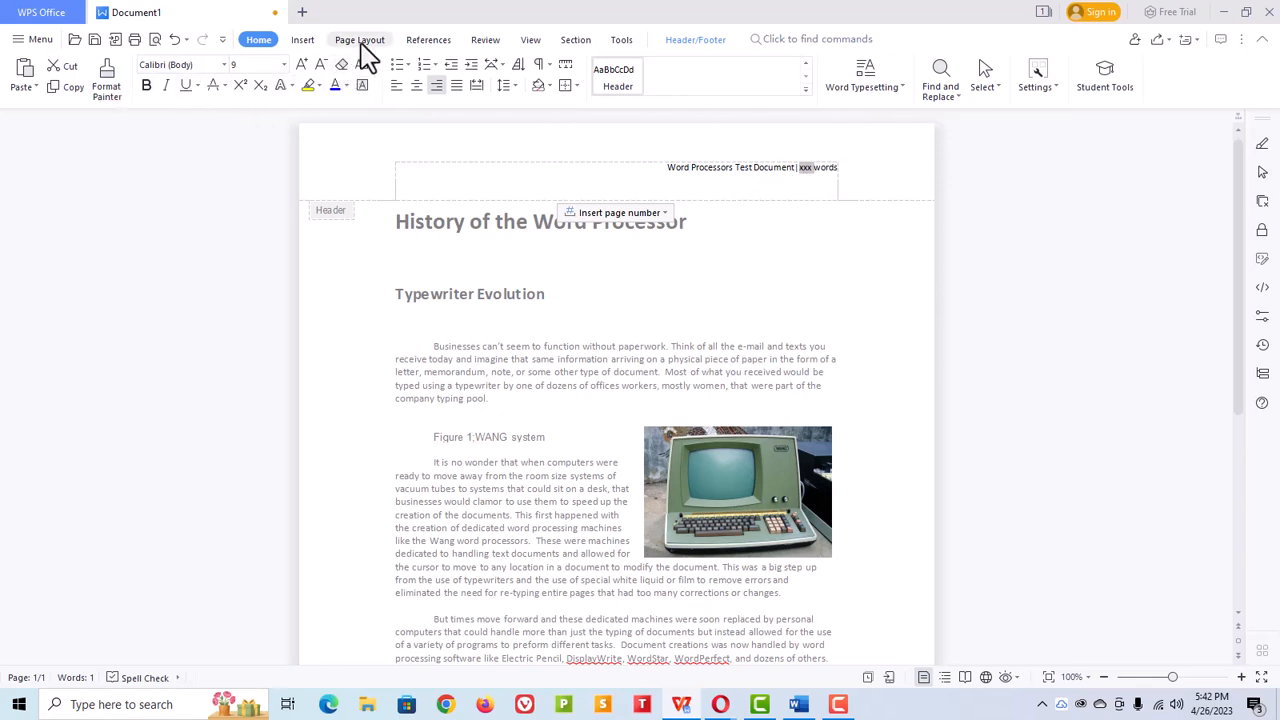
{"action": "left_click", "coordinate": [305, 43]}
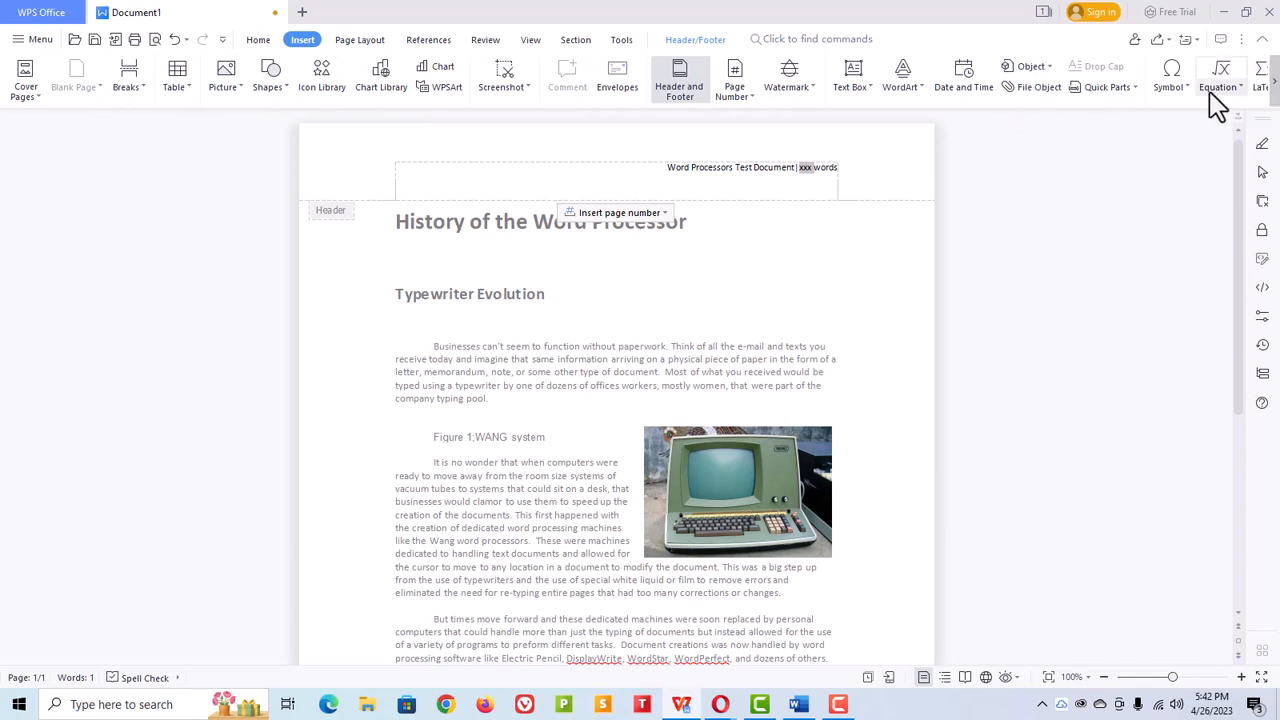
{"action": "scroll", "coordinate": [830, 100], "scroll_direction": "down", "scroll_amount": 3}
{"action": "left_click", "coordinate": [849, 88]}
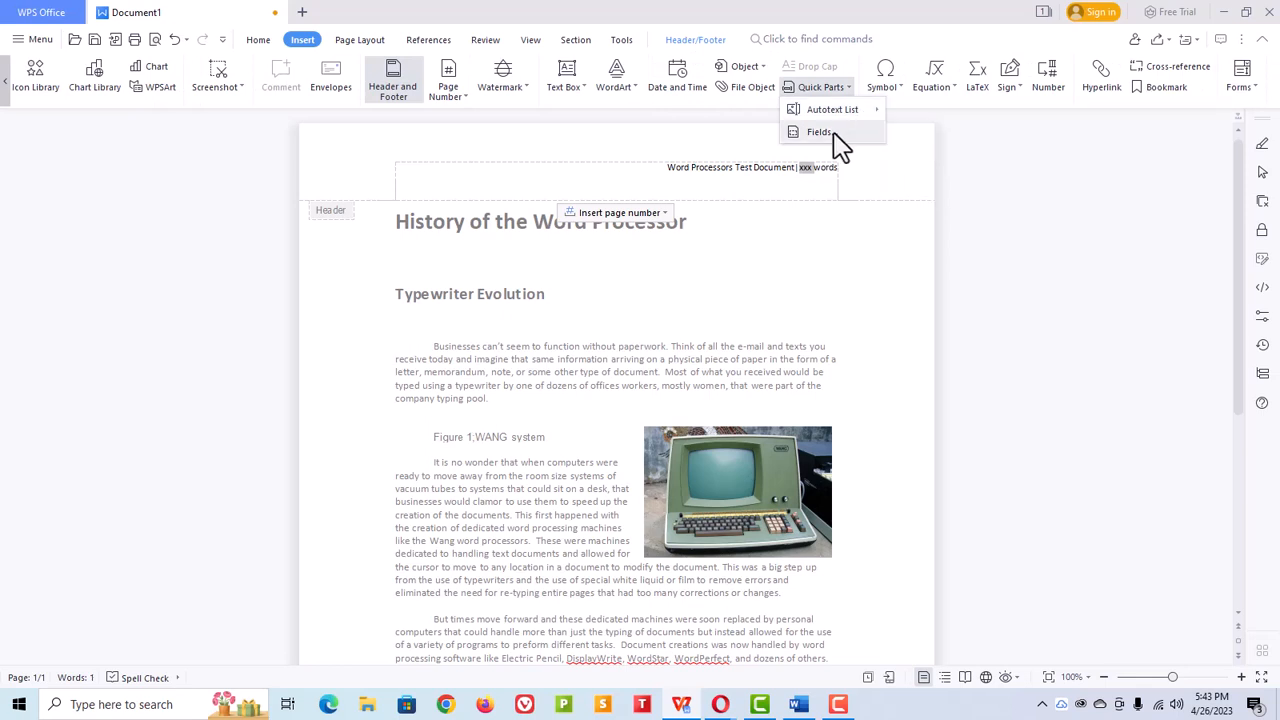
{"action": "left_click", "coordinate": [834, 134]}
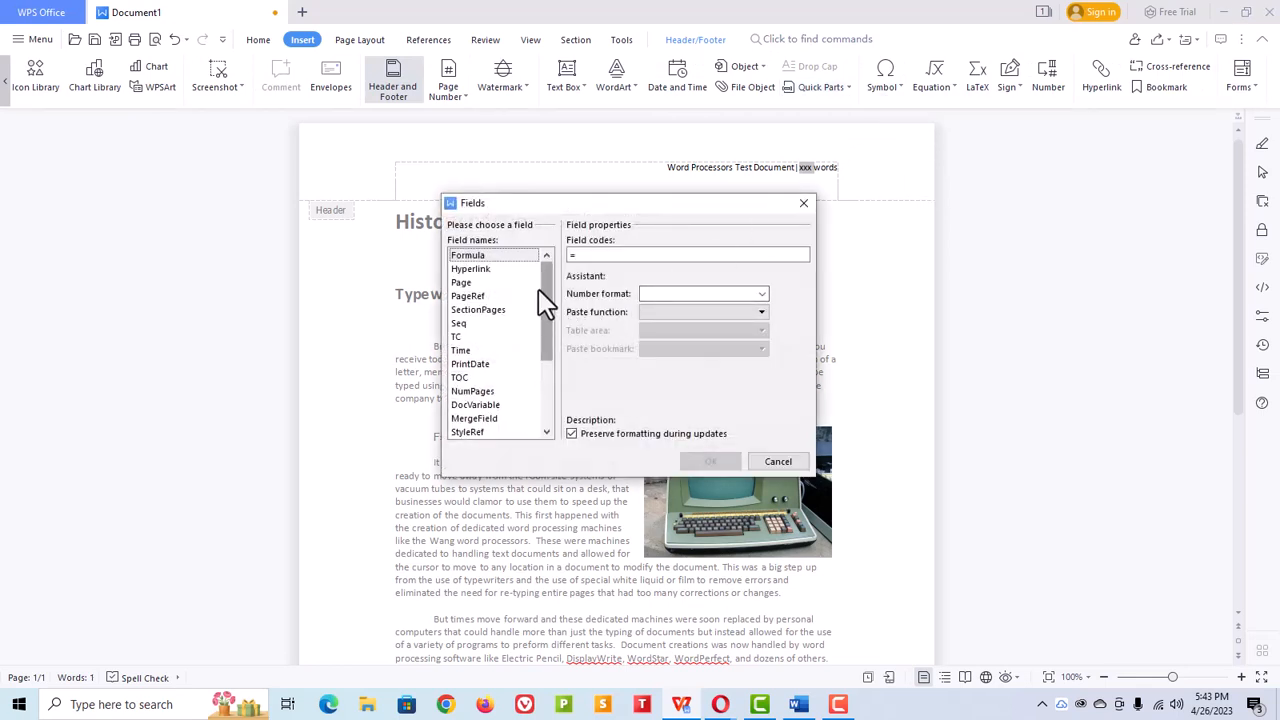
{"action": "mouse_move", "coordinate": [548, 295]}
{"action": "left_mouse_down"}
{"action": "mouse_move", "coordinate": [553, 368]}
{"action": "mouse_move", "coordinate": [562, 292]}
{"action": "left_mouse_up"}
{"action": "left_click", "coordinate": [478, 405]}
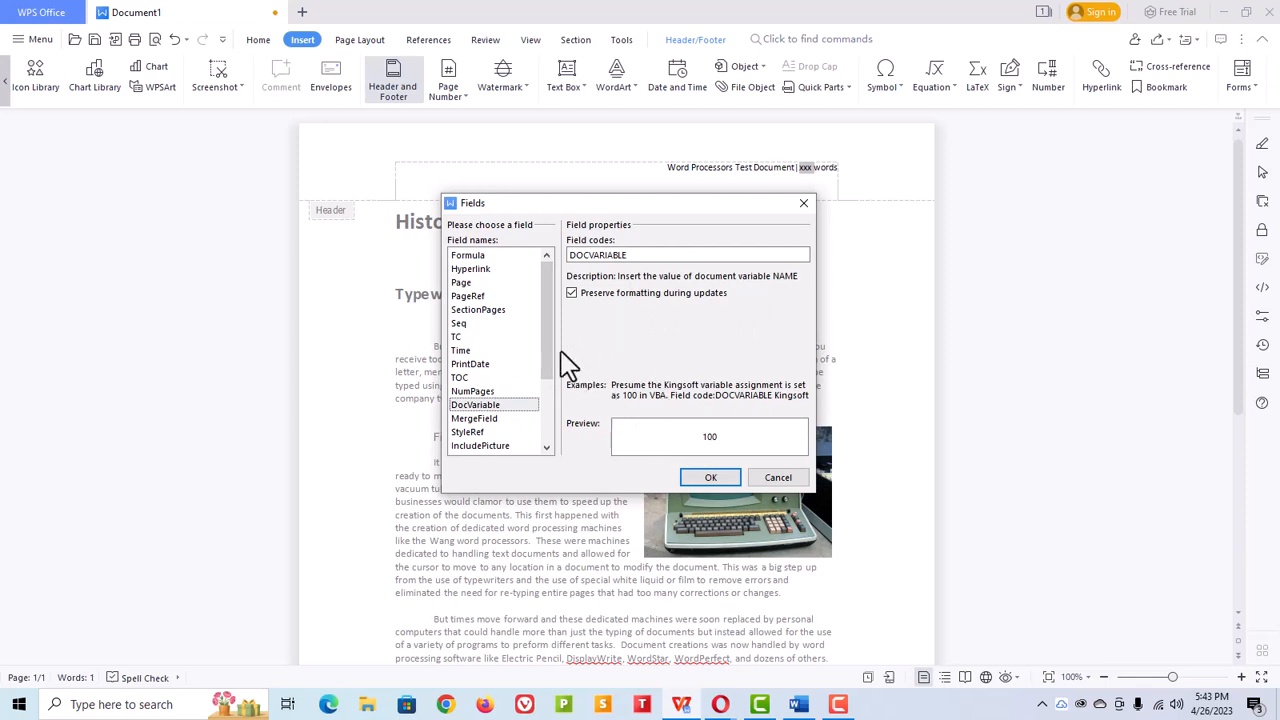
{"action": "left_click_drag", "start_coordinate": [553, 336], "coordinate": [557, 415]}
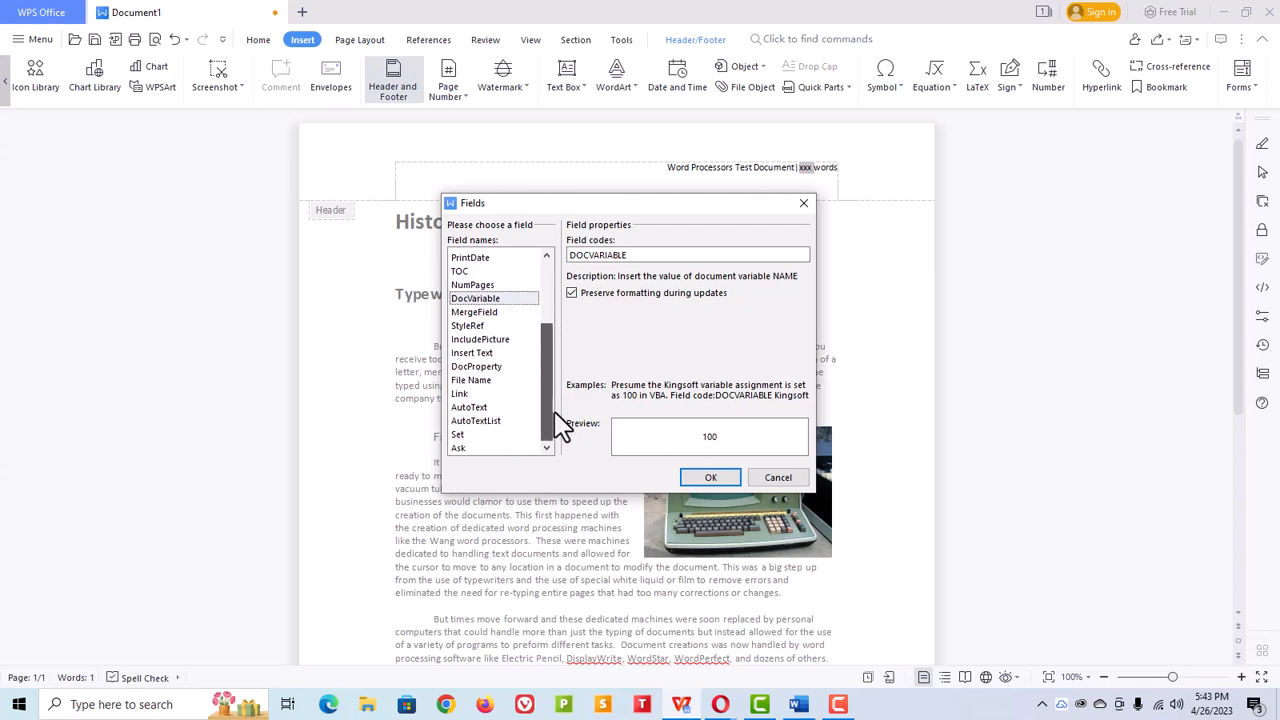
{"action": "left_click", "coordinate": [502, 369]}
{"action": "scroll", "coordinate": [641, 345], "scroll_direction": "down", "scroll_amount": 1}
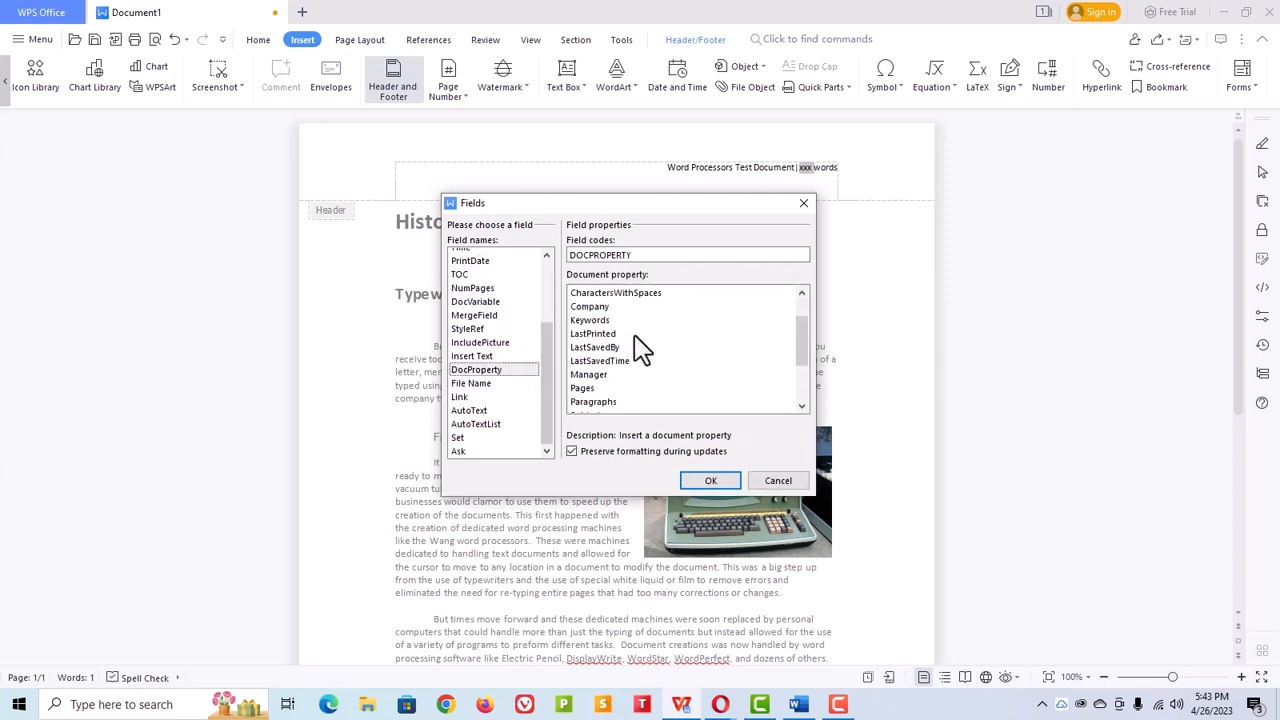
{"action": "scroll", "coordinate": [630, 356], "scroll_direction": "down", "scroll_amount": 2}
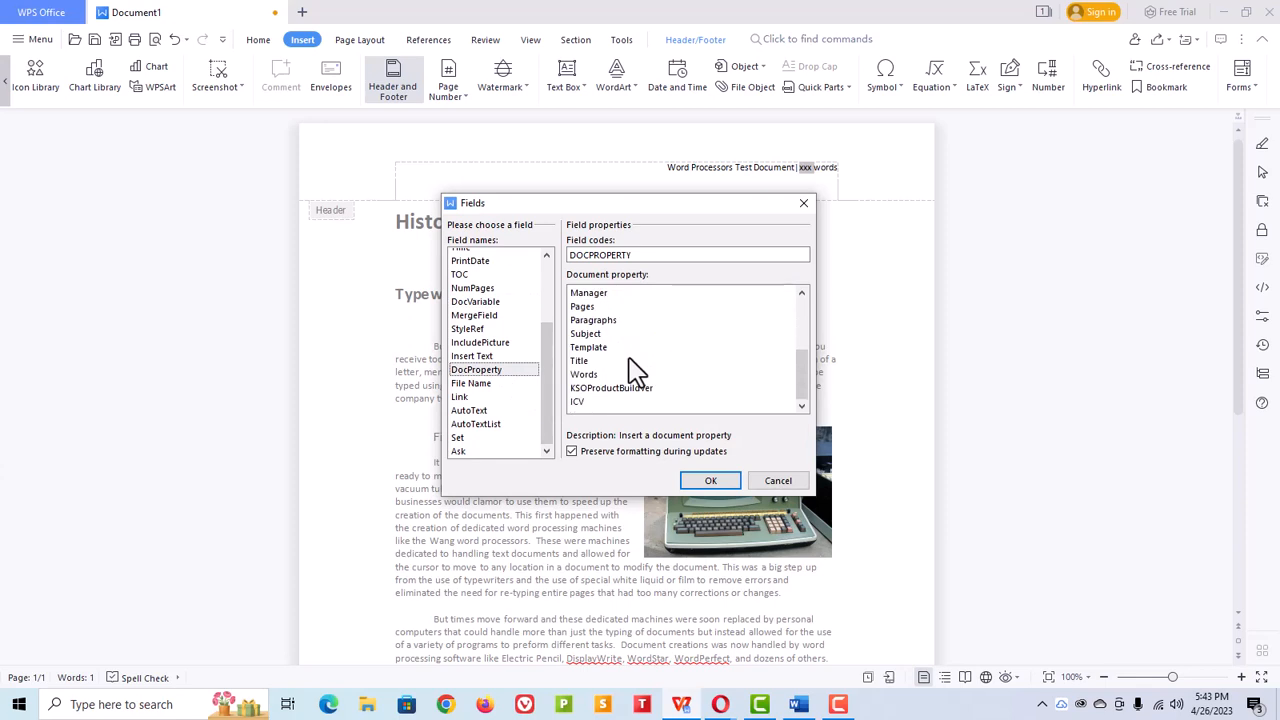
{"action": "left_click", "coordinate": [589, 376]}
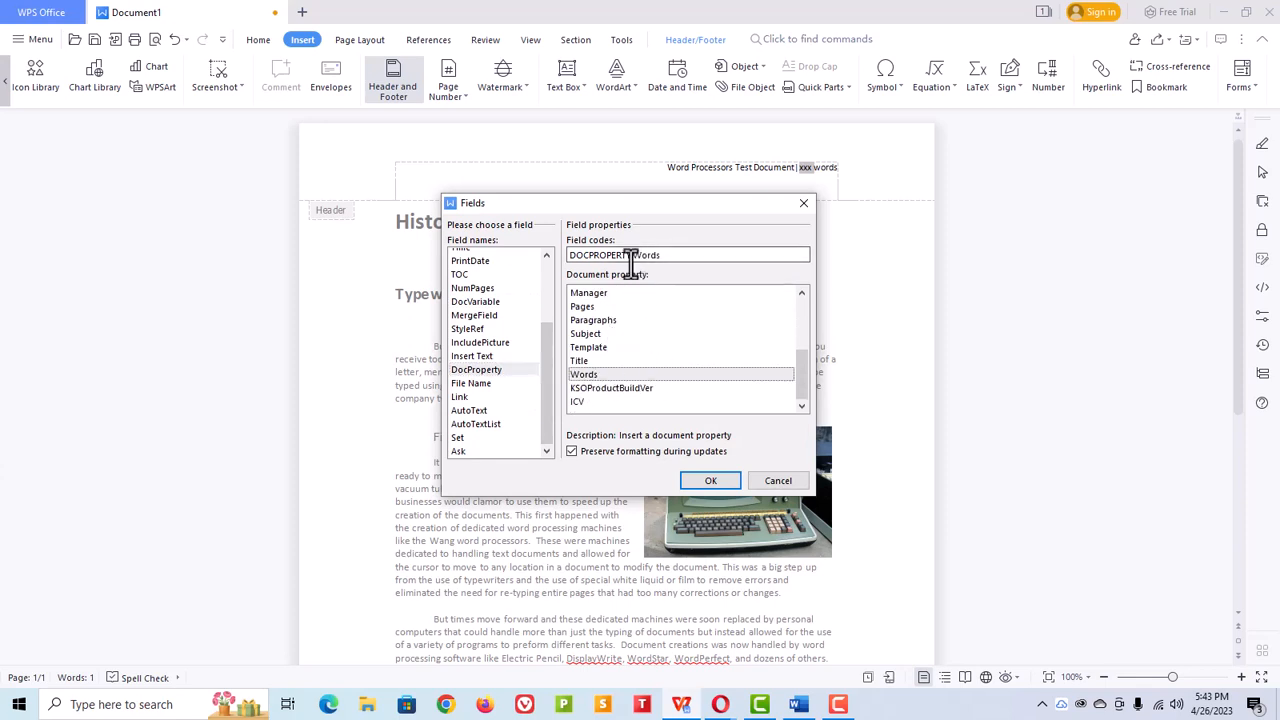
{"action": "left_click", "coordinate": [710, 481]}
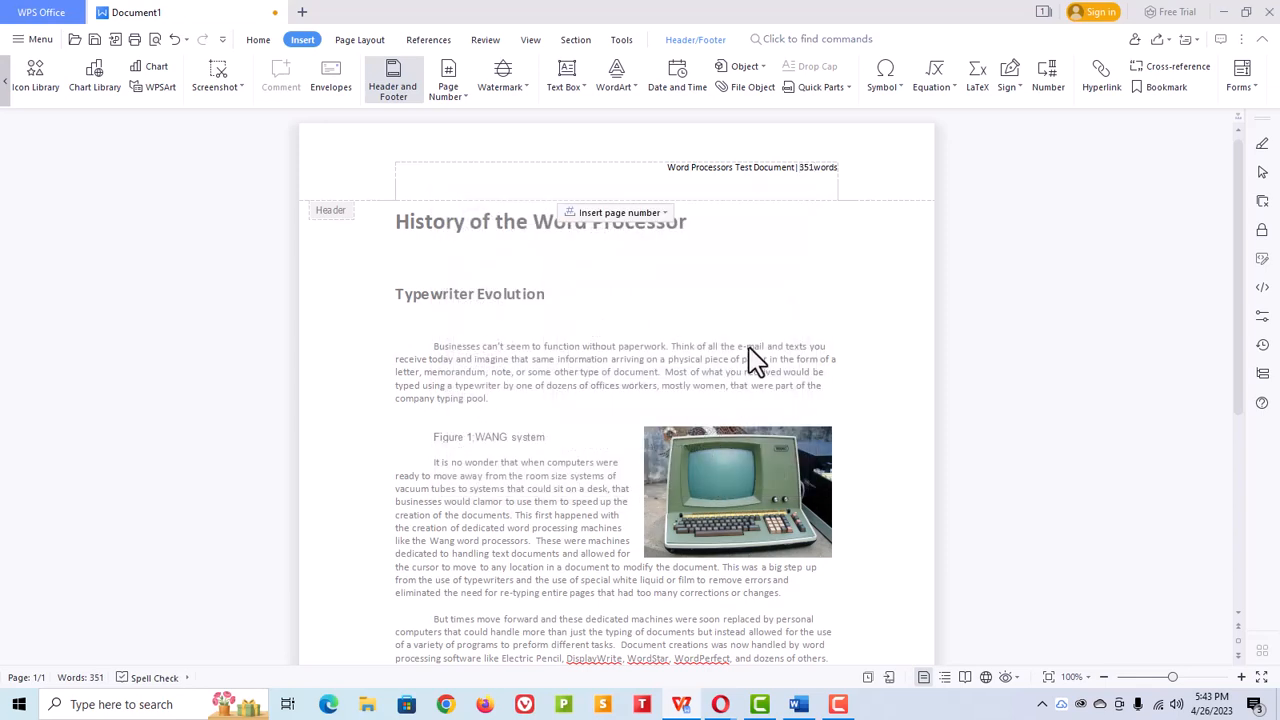
Step: Add a space between the word-count field and "words" in the header, then leave the header
{"action": "left_click", "coordinate": [812, 167]}
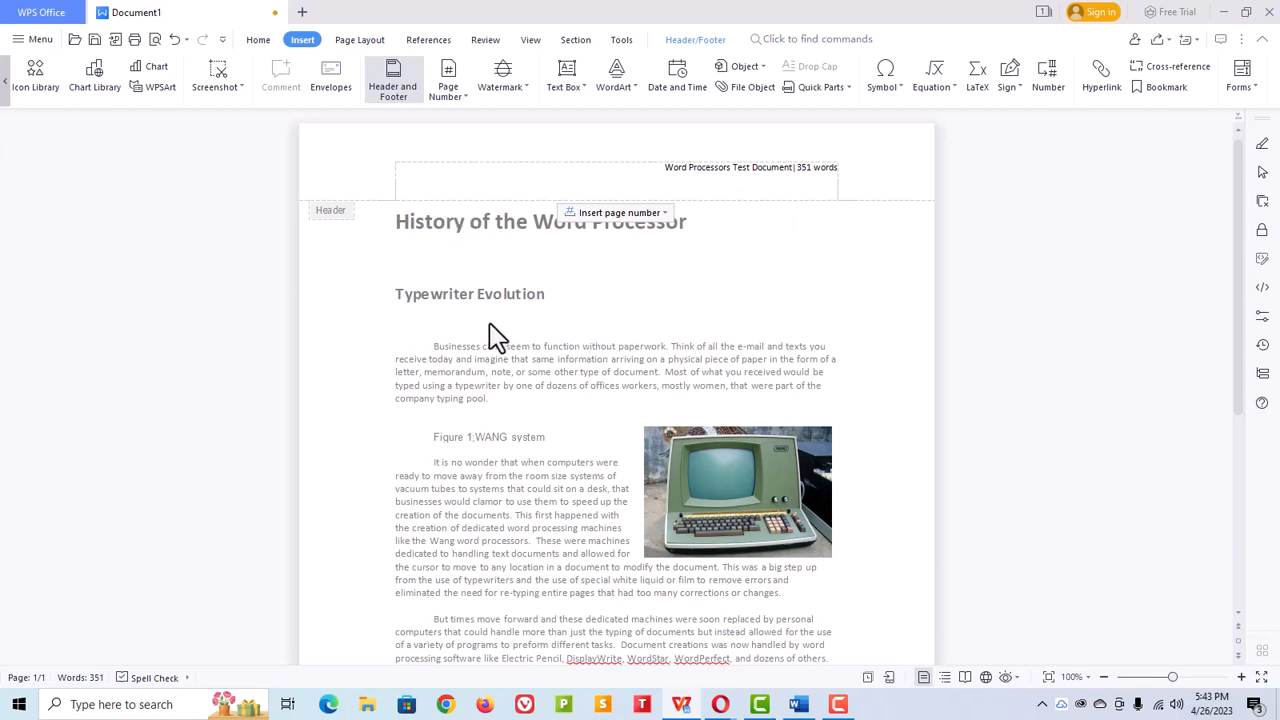
{"action": "double_click", "coordinate": [698, 301]}
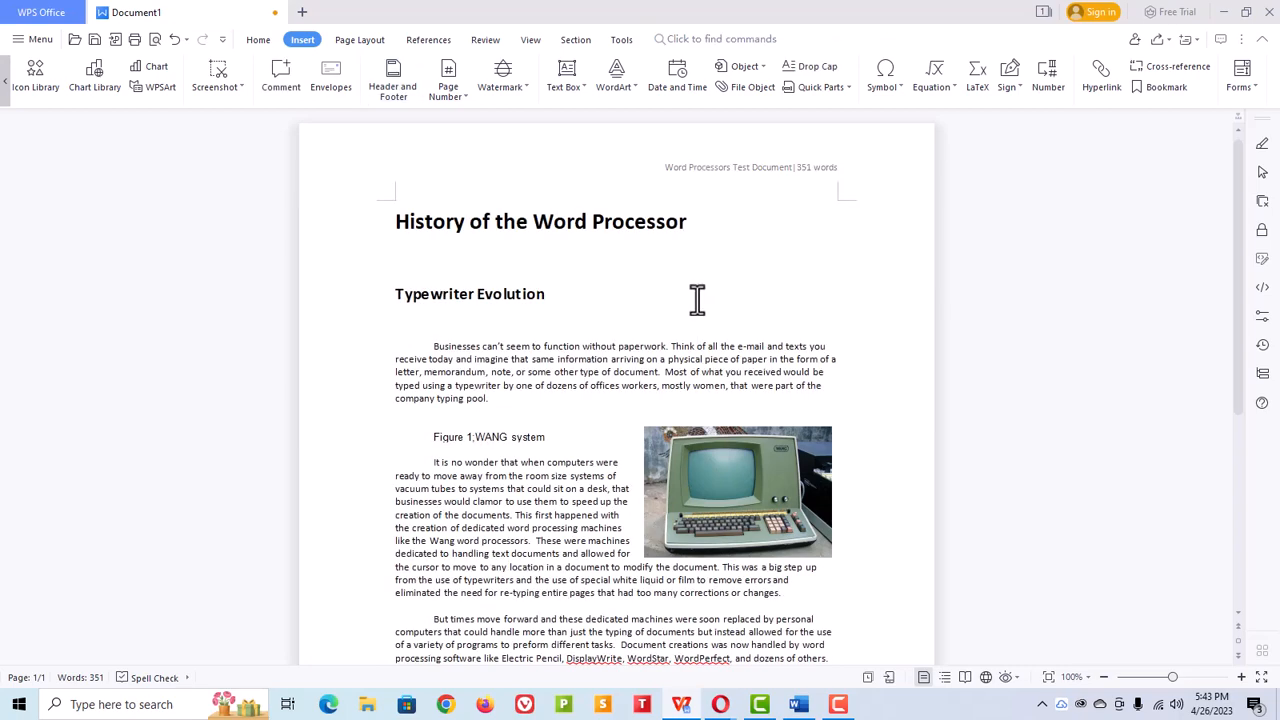
Step: Open the footer and insert a right-aligned page number applied to the entire document
{"action": "scroll", "coordinate": [678, 285], "scroll_direction": "down", "scroll_amount": 5}
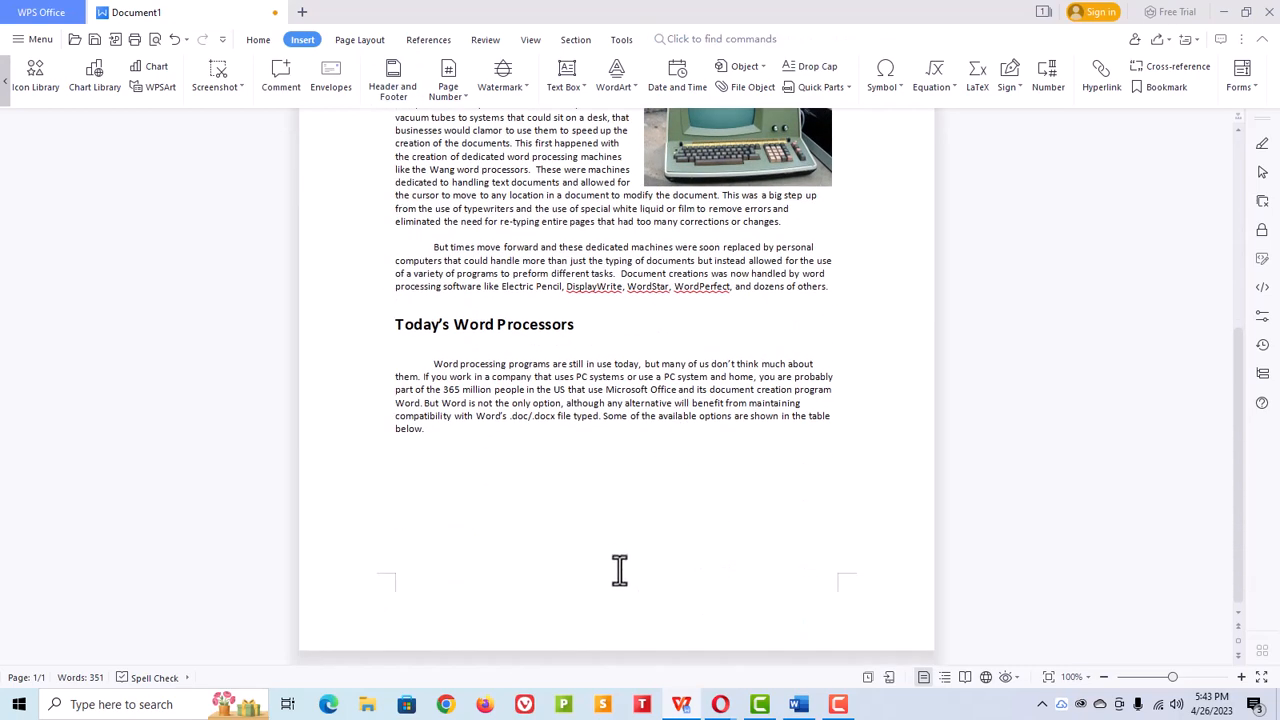
{"action": "double_click", "coordinate": [672, 605]}
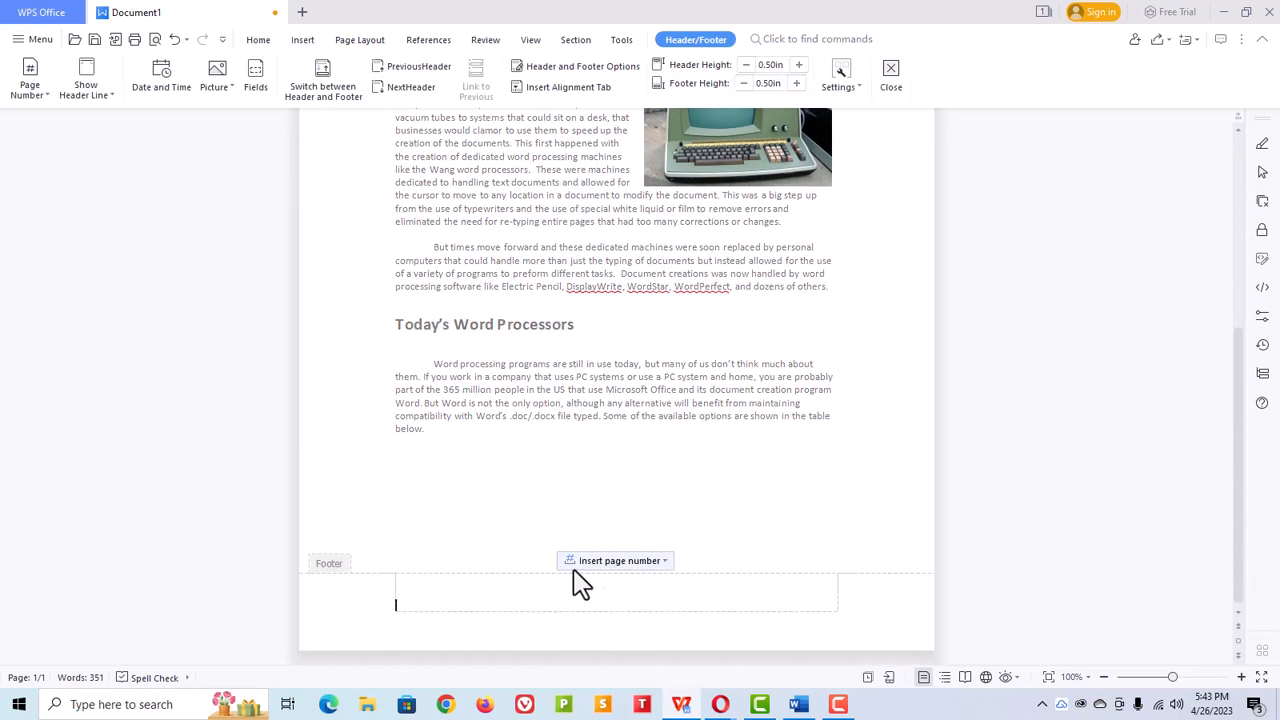
{"action": "left_click", "coordinate": [660, 562]}
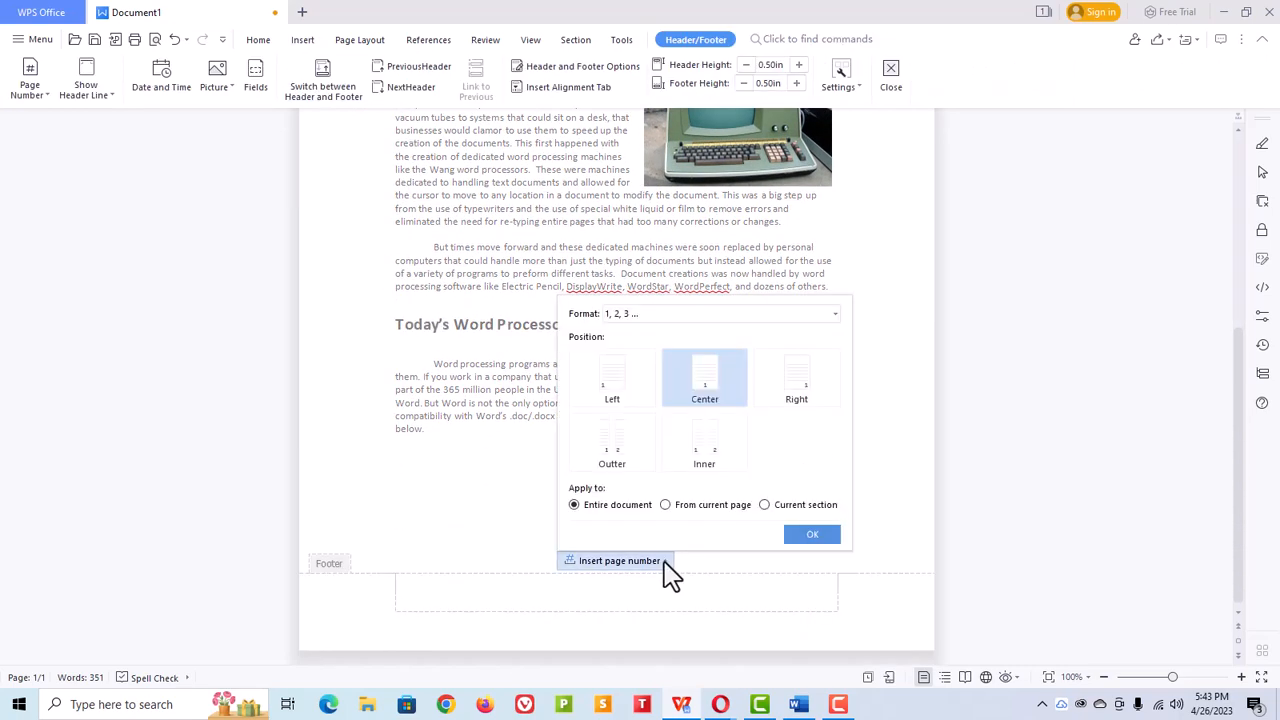
{"action": "left_click", "coordinate": [806, 400]}
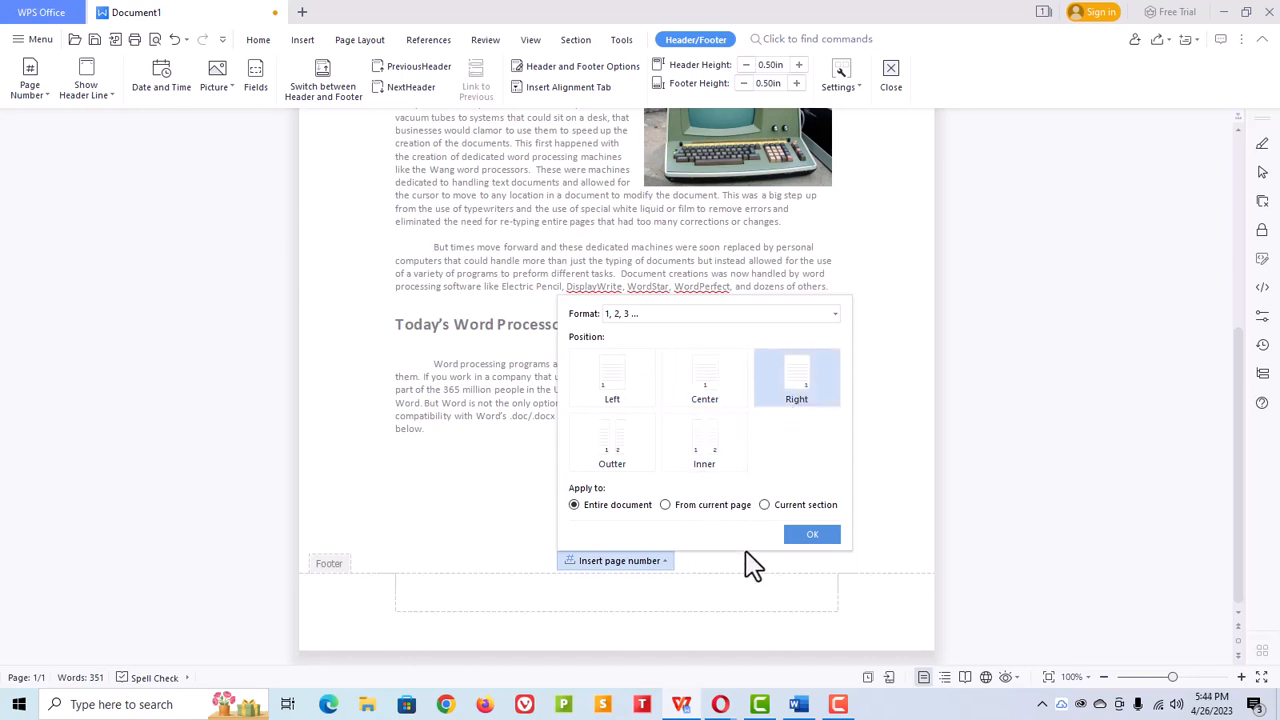
{"action": "left_click", "coordinate": [813, 537]}
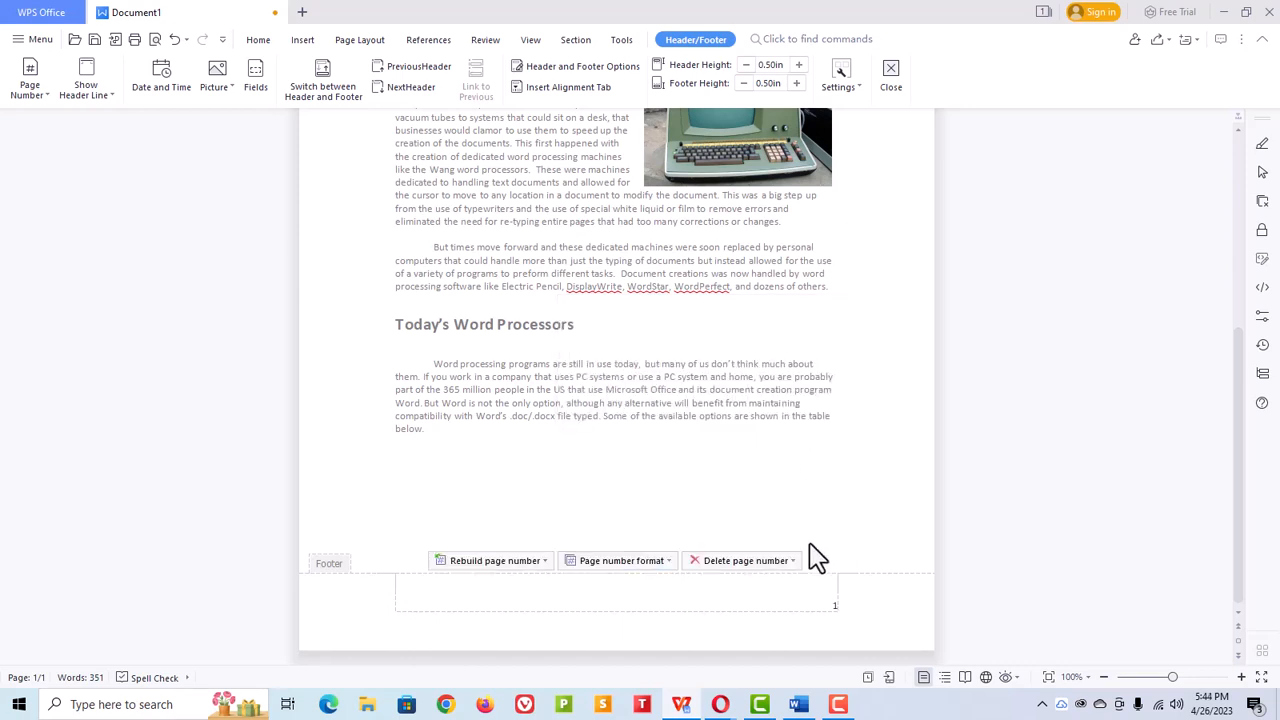
Step: Type "| Page" next to the page number in the footer and exit editing it
{"action": "left_click", "coordinate": [834, 605]}
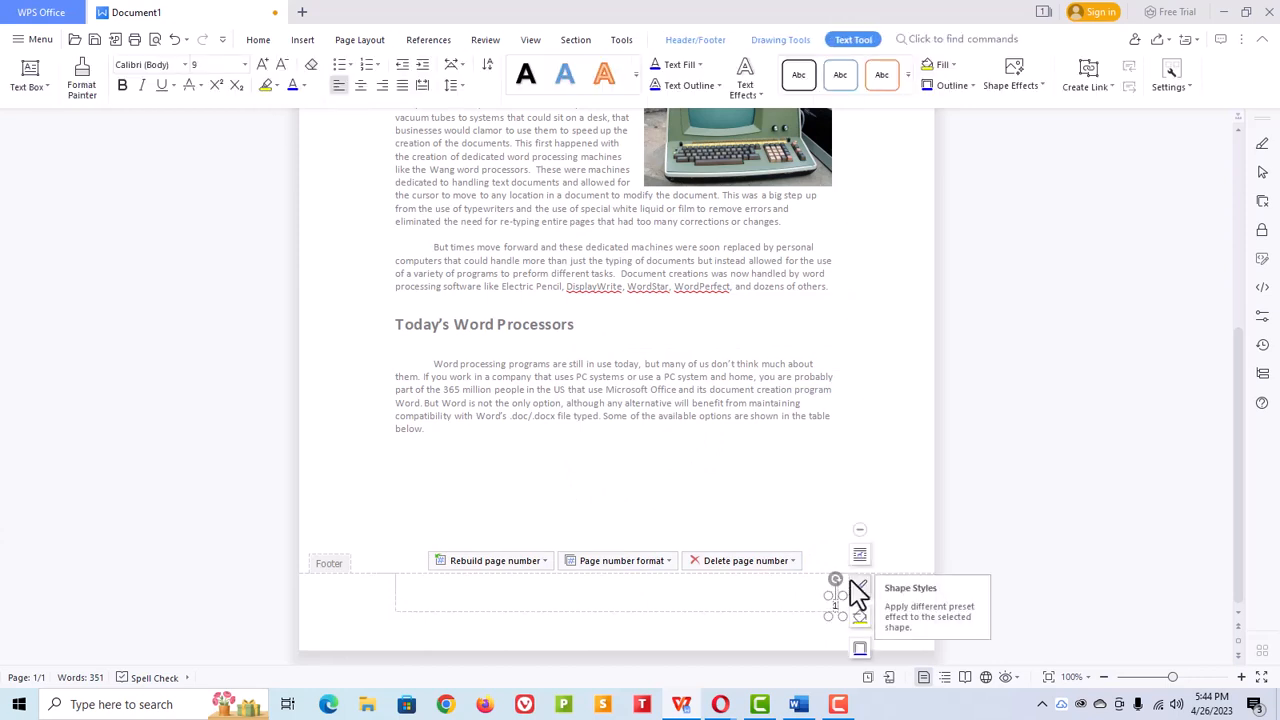
{"action": "type", "text": "| Page"}
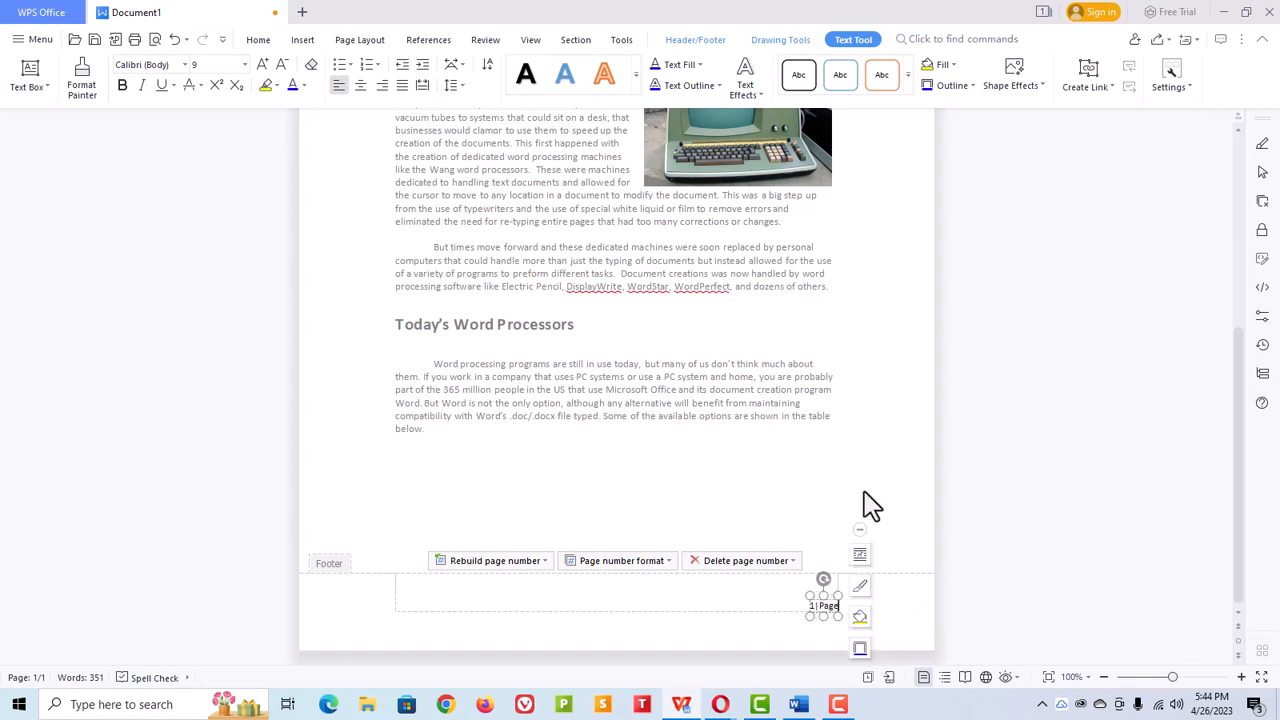
{"action": "key", "text": "Escape"}
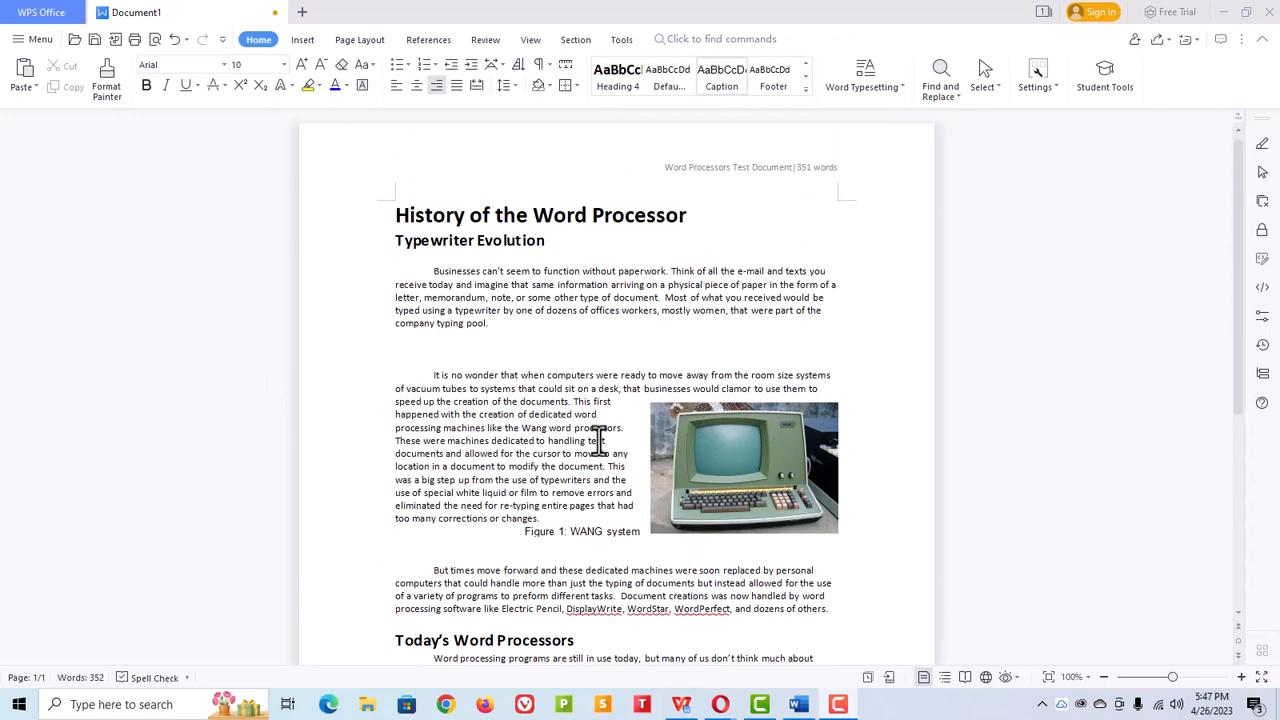
Step: Scroll through the document to review the picture, caption and paragraph spacing
{"action": "scroll", "coordinate": [600, 362], "scroll_direction": "down", "scroll_amount": 4}
{"action": "scroll", "coordinate": [617, 503], "scroll_direction": "up", "scroll_amount": 3}
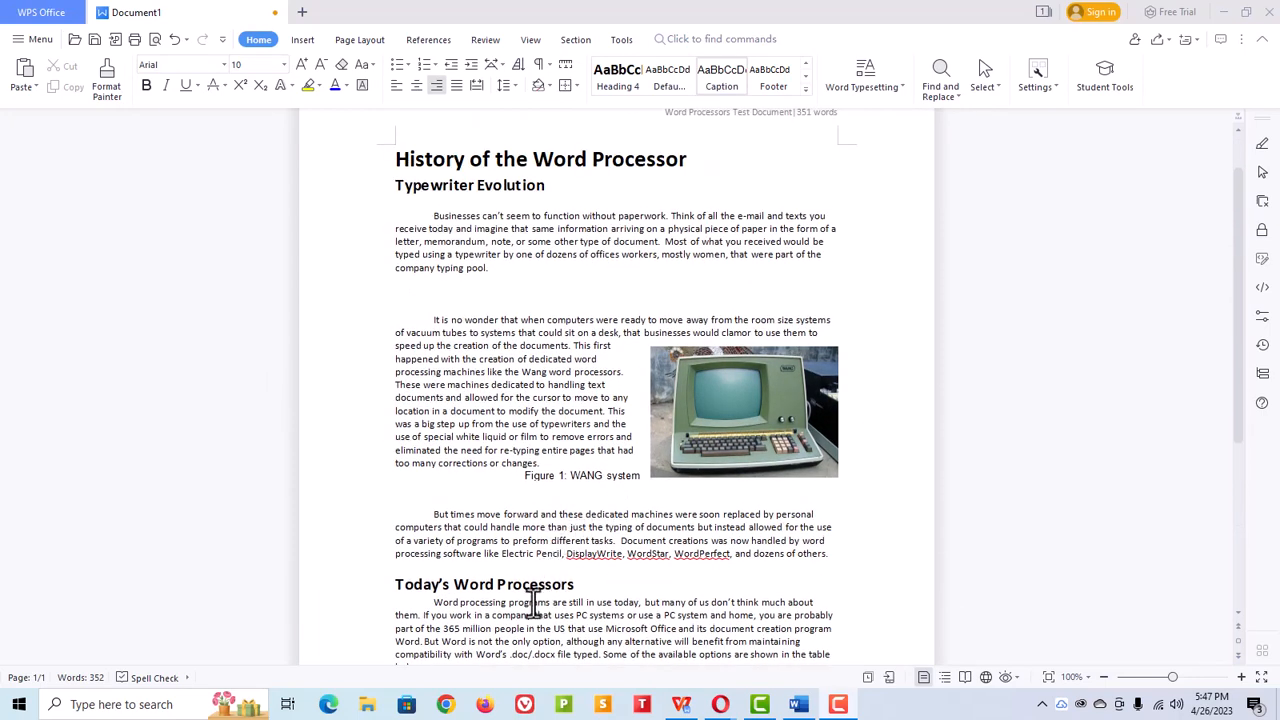
{"action": "scroll", "coordinate": [443, 205], "scroll_direction": "up", "scroll_amount": 1}
{"action": "scroll", "coordinate": [449, 229], "scroll_direction": "down", "scroll_amount": 2}
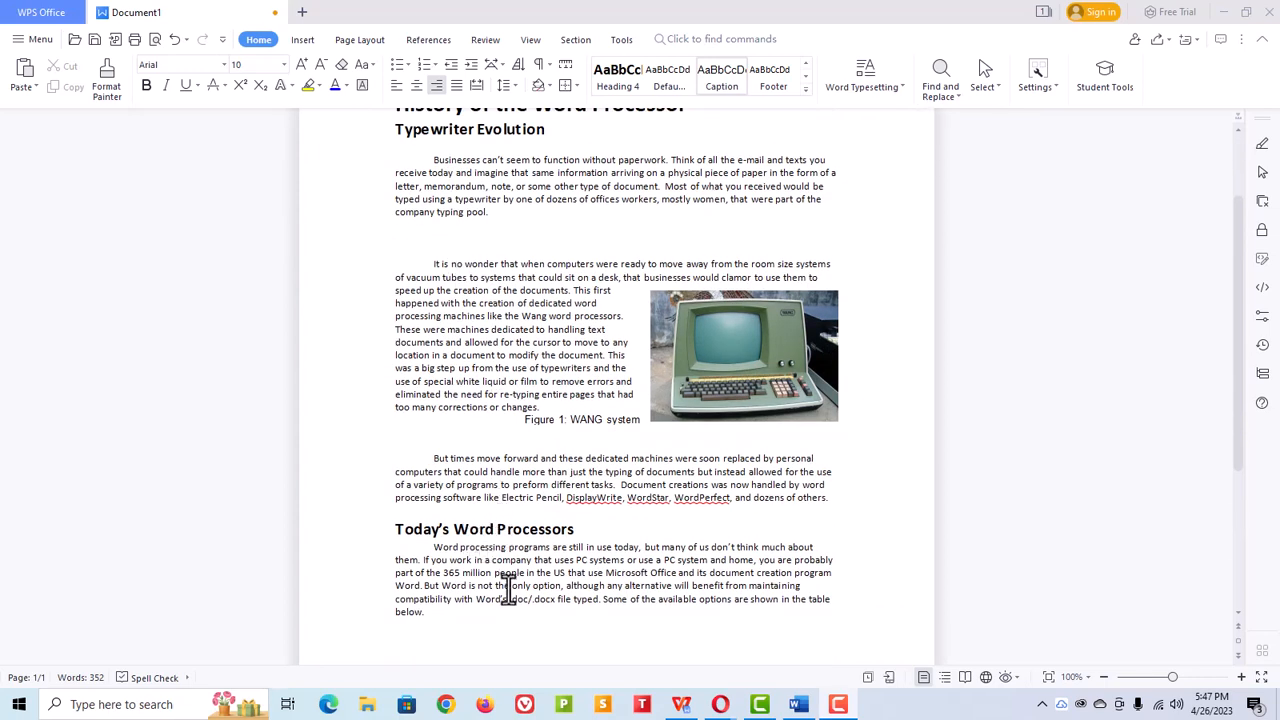
{"action": "scroll", "coordinate": [508, 598], "scroll_direction": "up", "scroll_amount": 2}
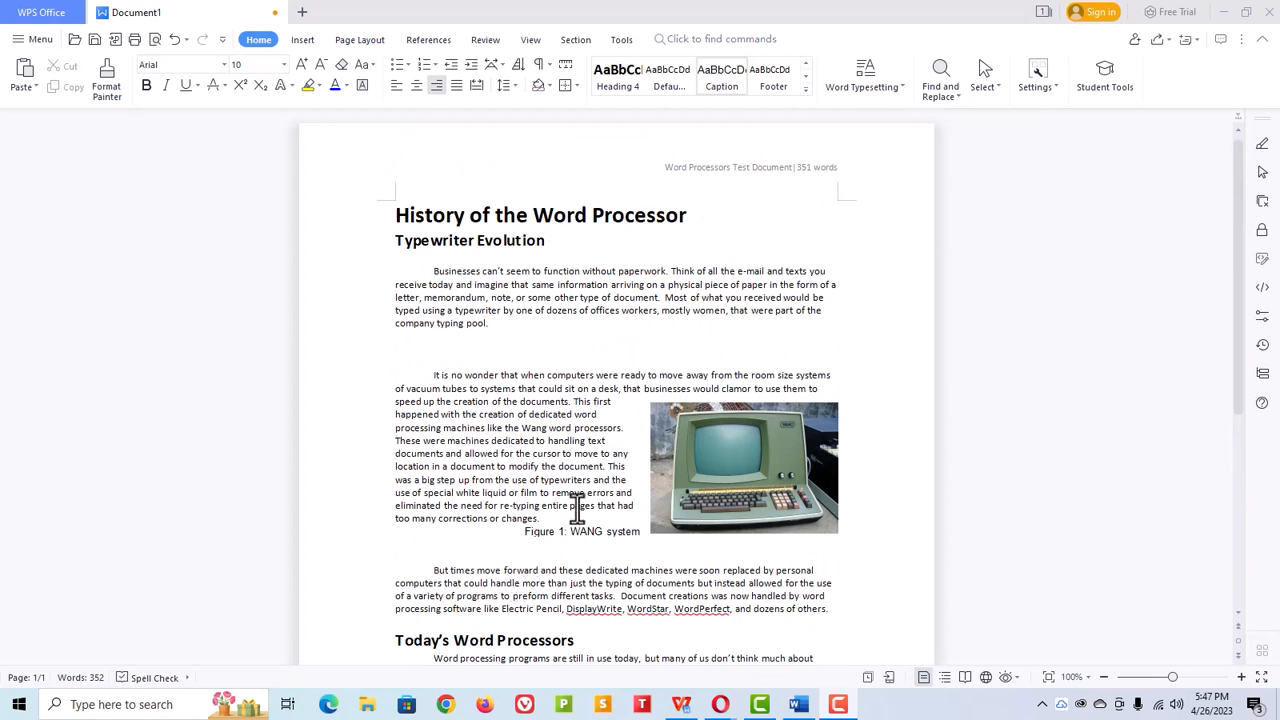
{"action": "left_click", "coordinate": [512, 87]}
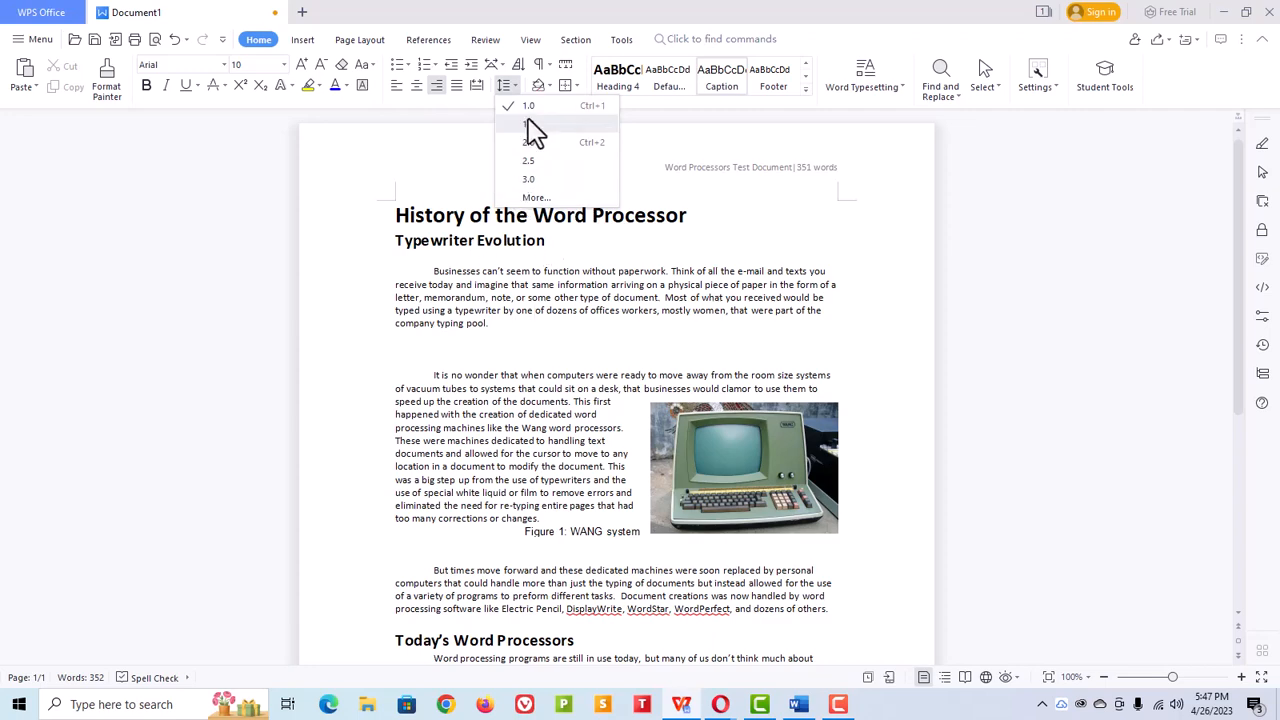
{"action": "scroll", "coordinate": [483, 412], "scroll_direction": "down", "scroll_amount": 1}
{"action": "left_click", "coordinate": [551, 498]}
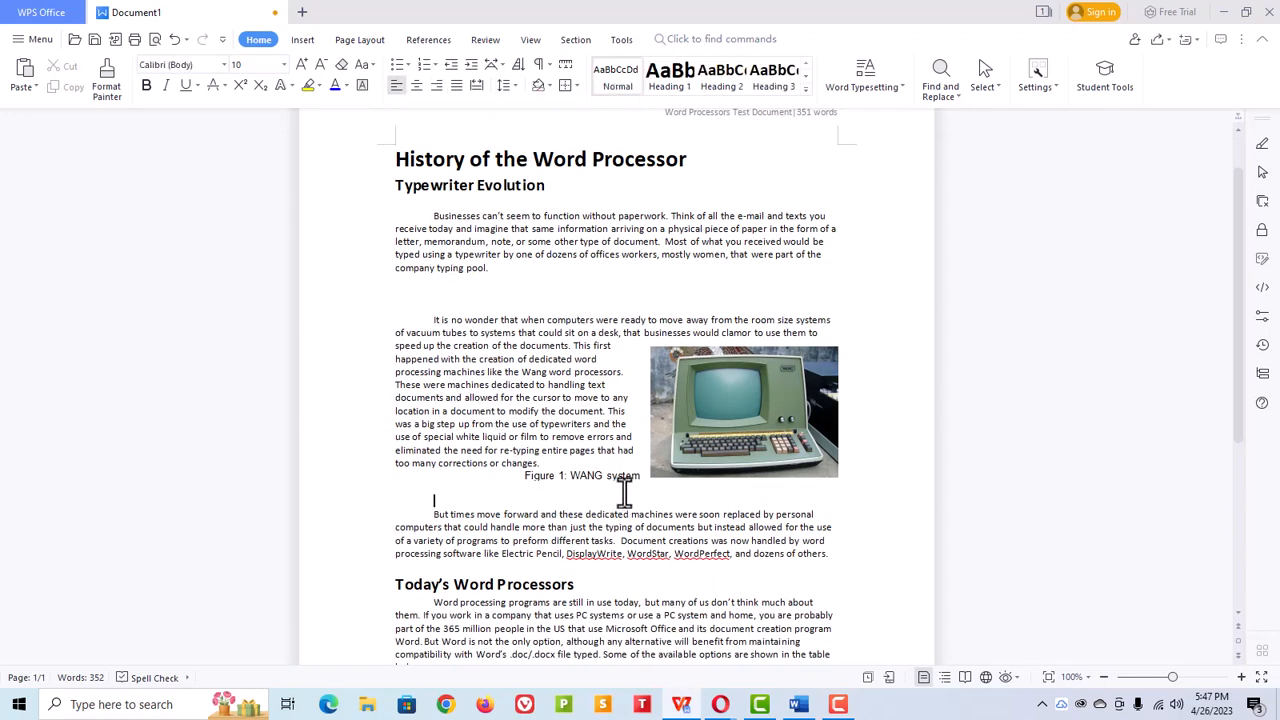
{"action": "scroll", "coordinate": [610, 492], "scroll_direction": "up", "scroll_amount": 1}
{"action": "scroll", "coordinate": [646, 490], "scroll_direction": "down", "scroll_amount": 1}
{"action": "left_click", "coordinate": [713, 490]}
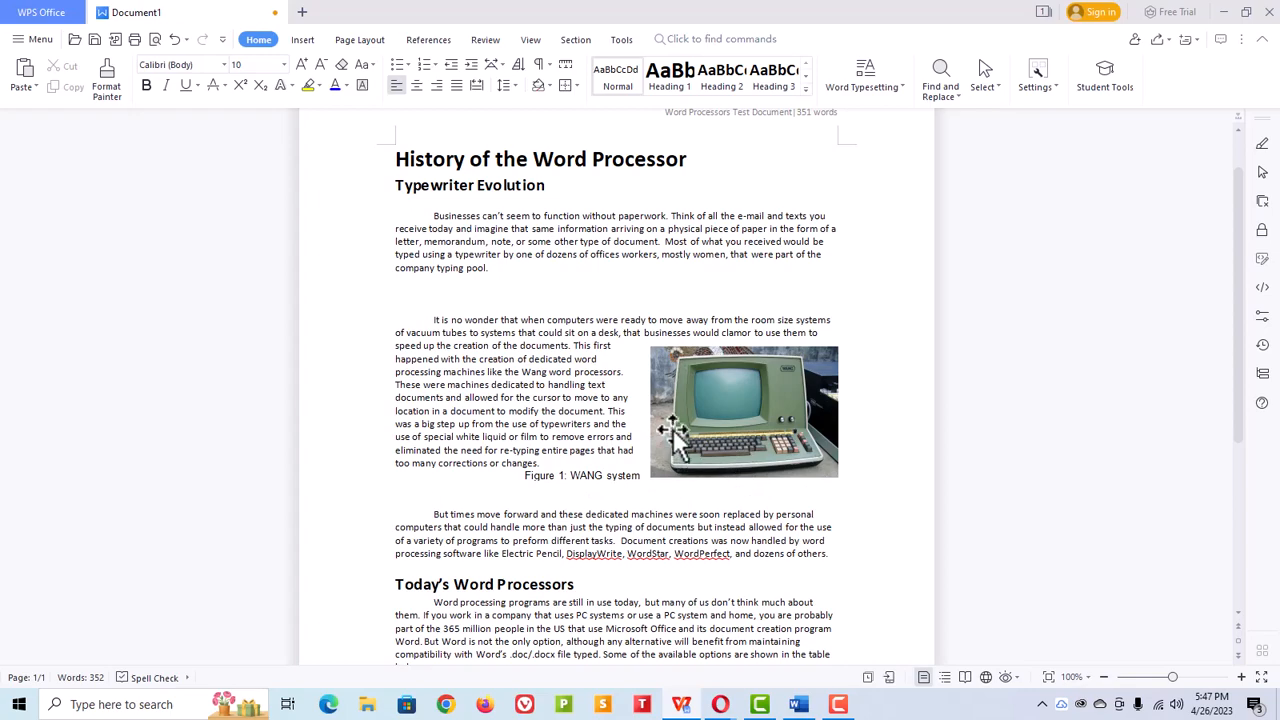
{"action": "scroll", "coordinate": [660, 428], "scroll_direction": "down", "scroll_amount": 1}
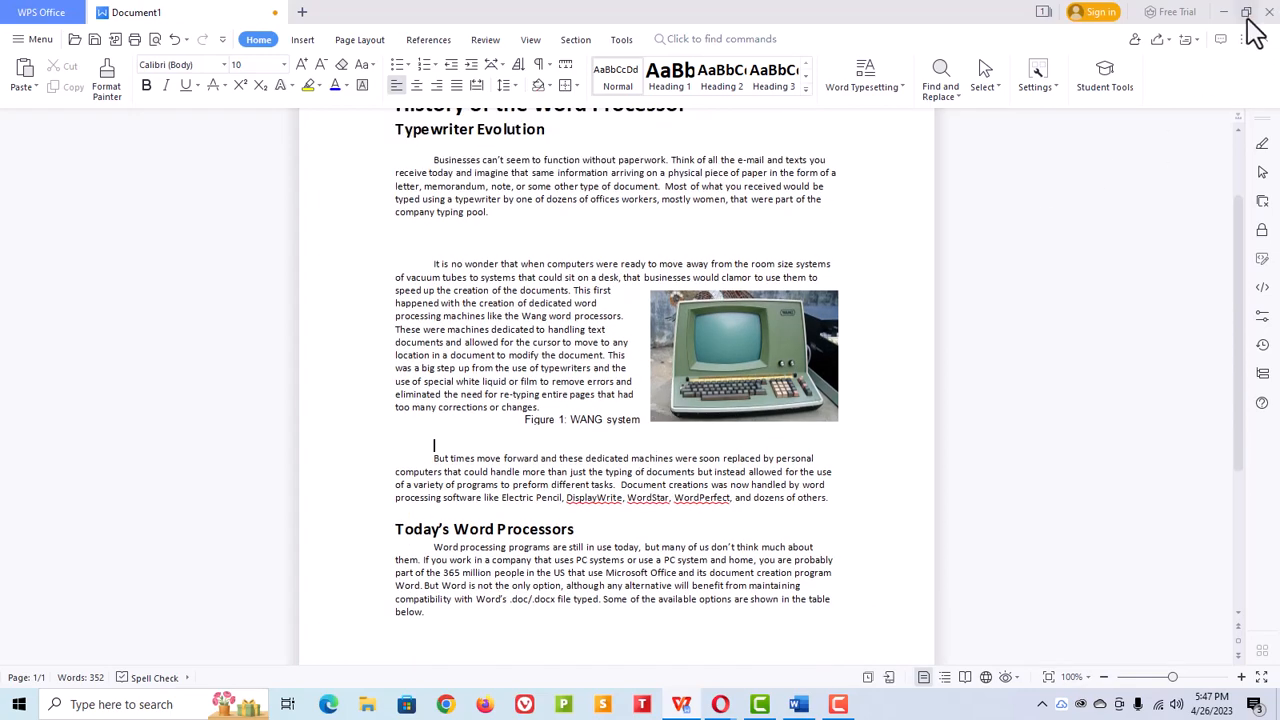
Step: Restore the WPS window from maximized and narrow it toward the right of the screen
{"action": "left_click", "coordinate": [1247, 14]}
{"action": "left_click_drag", "start_coordinate": [749, 29], "coordinate": [820, 14]}
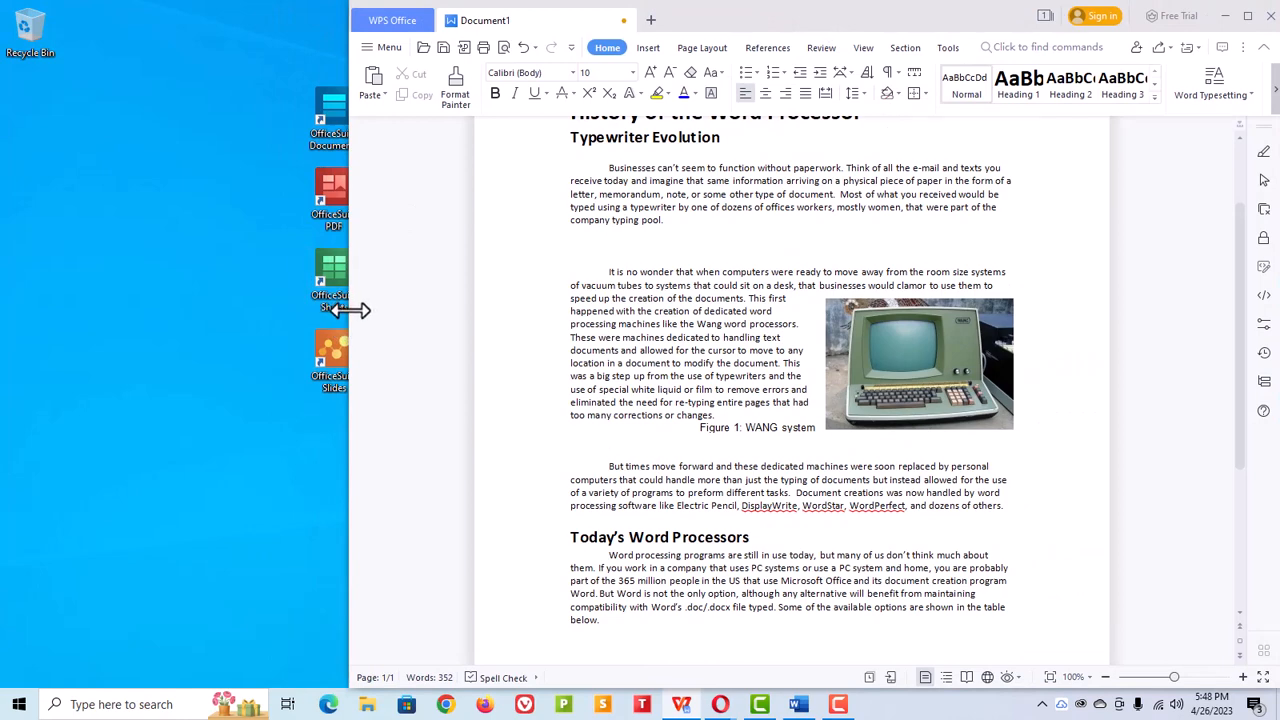
{"action": "left_click_drag", "start_coordinate": [343, 308], "coordinate": [521, 310]}
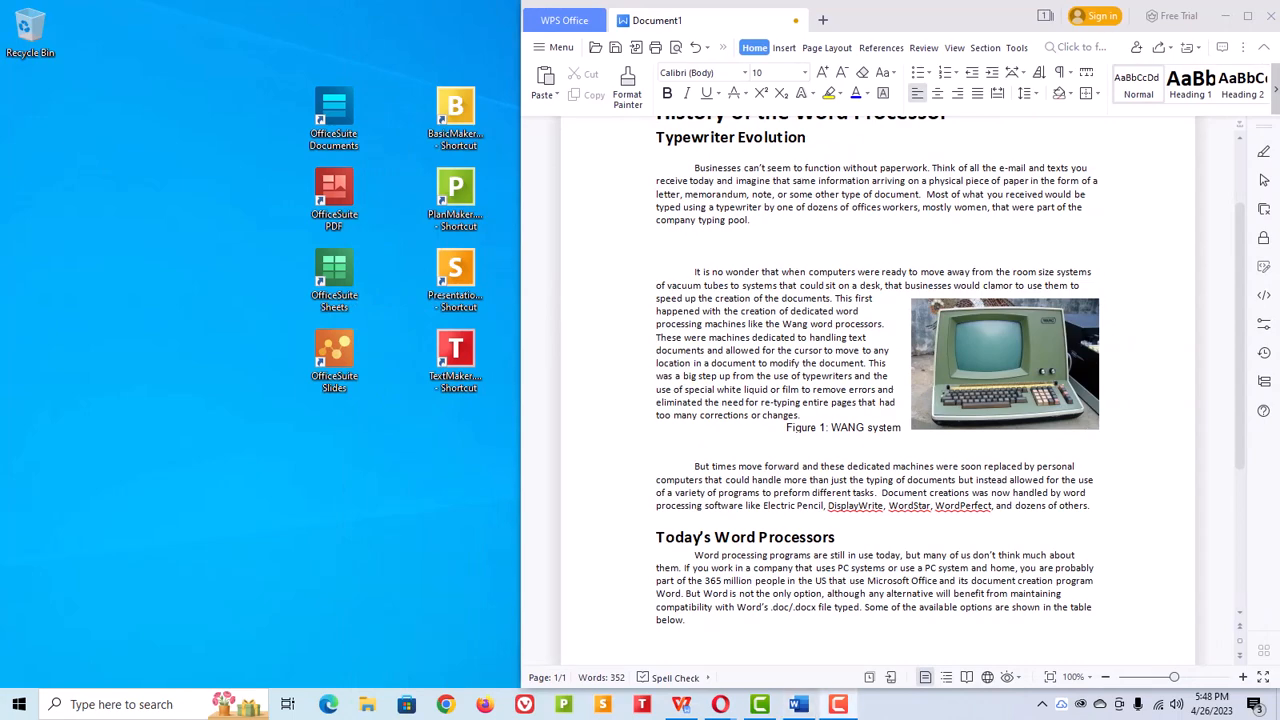
Step: Switch to the original Word test document window for comparison
{"action": "left_click", "coordinate": [798, 704]}
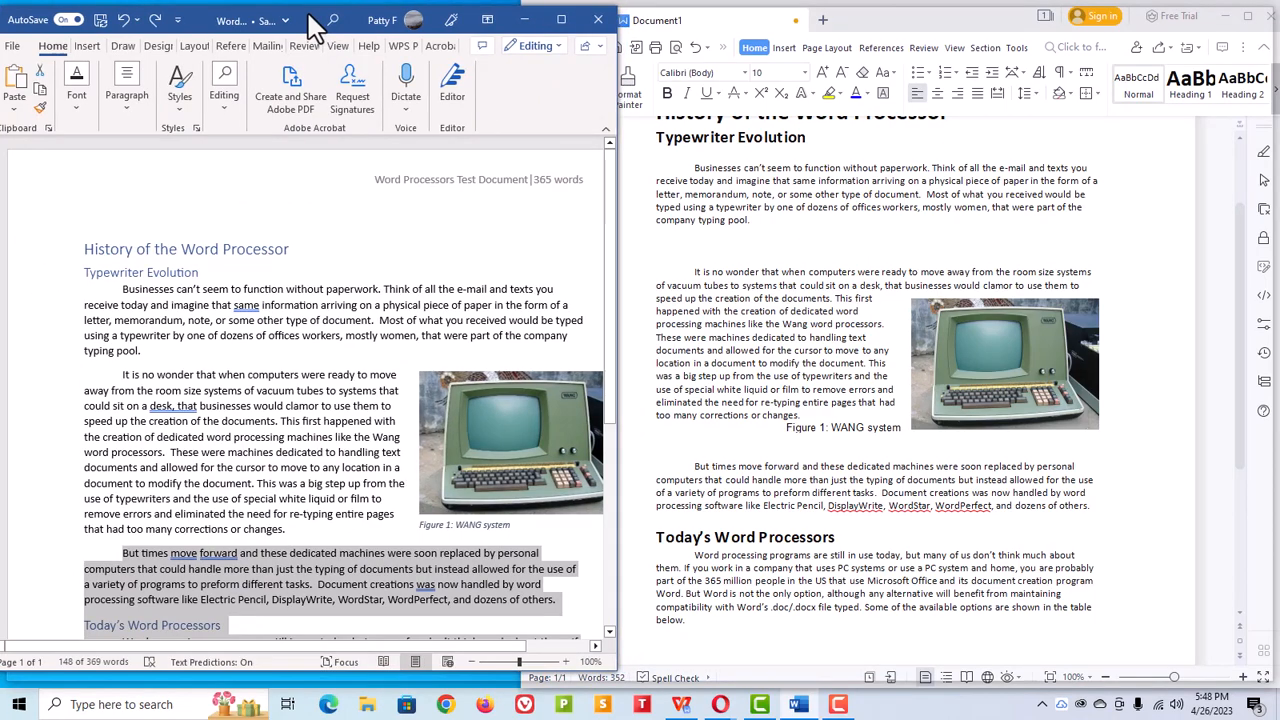
{"action": "double_click", "coordinate": [313, 25]}
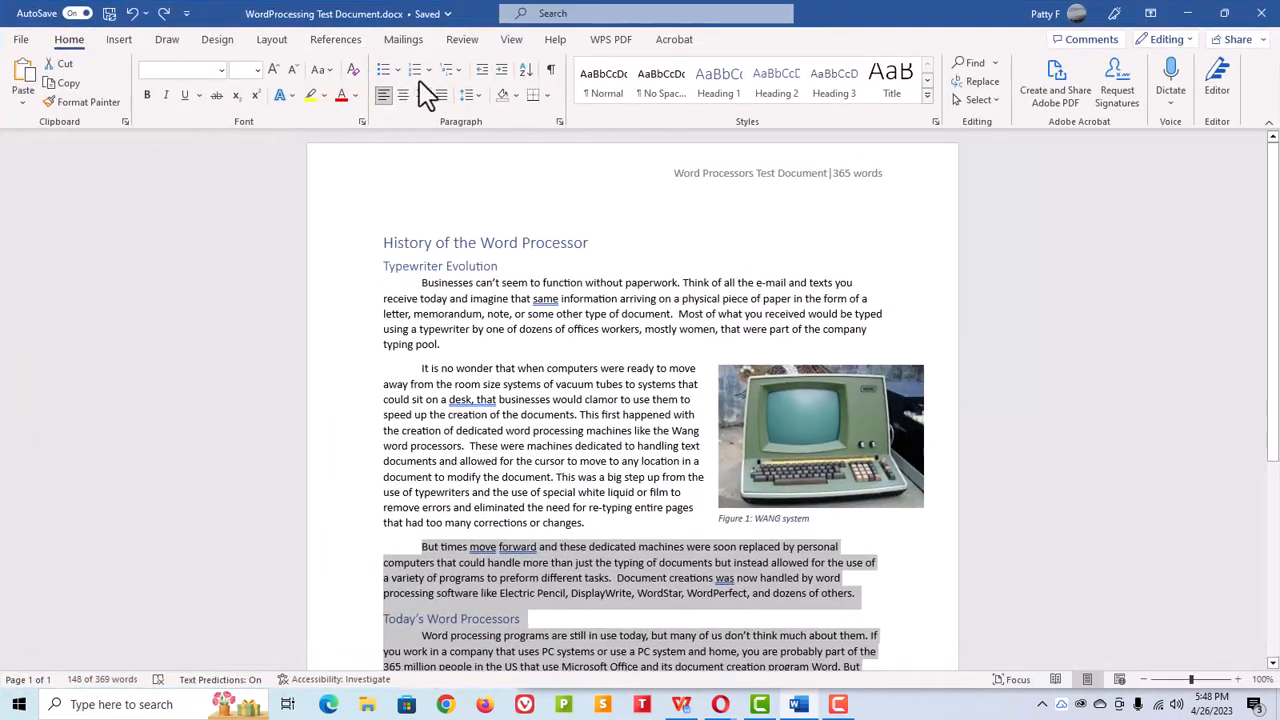
{"action": "double_click", "coordinate": [840, 25]}
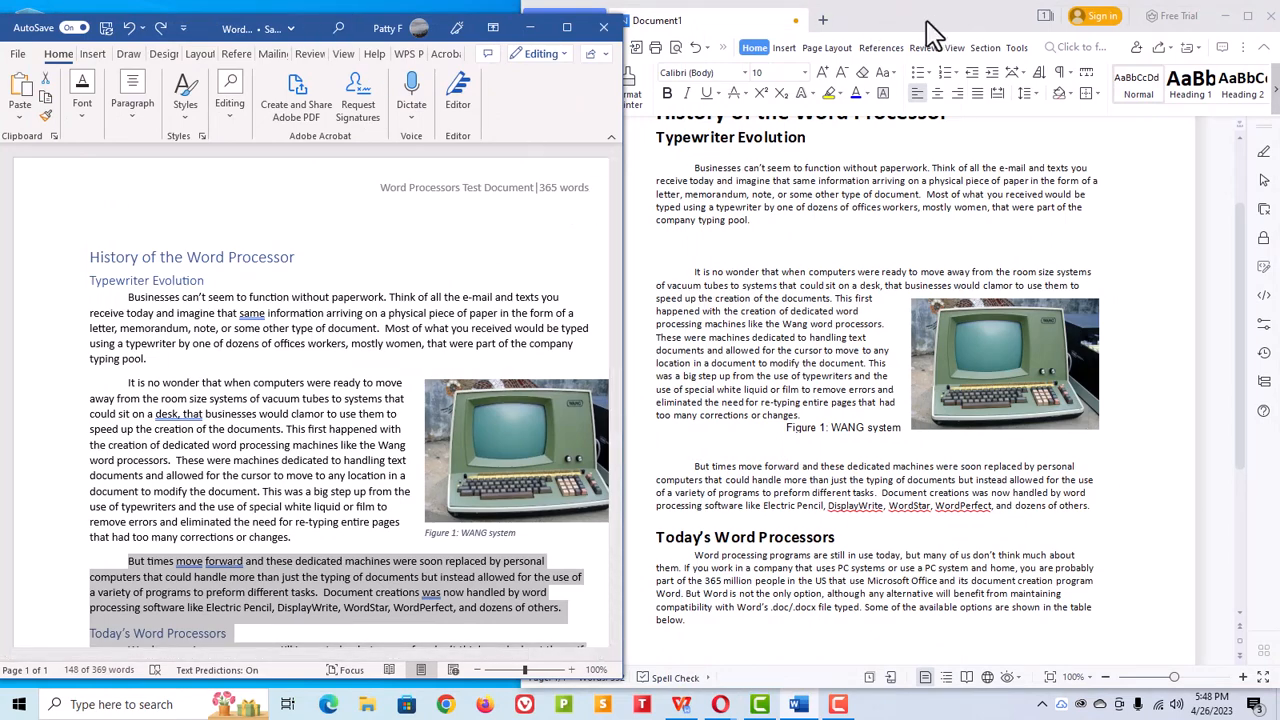
Step: Snap the WPS window beside Word, stretch it to full height, and set its zoom to 87%
{"action": "left_click_drag", "start_coordinate": [929, 29], "coordinate": [1279, 3]}
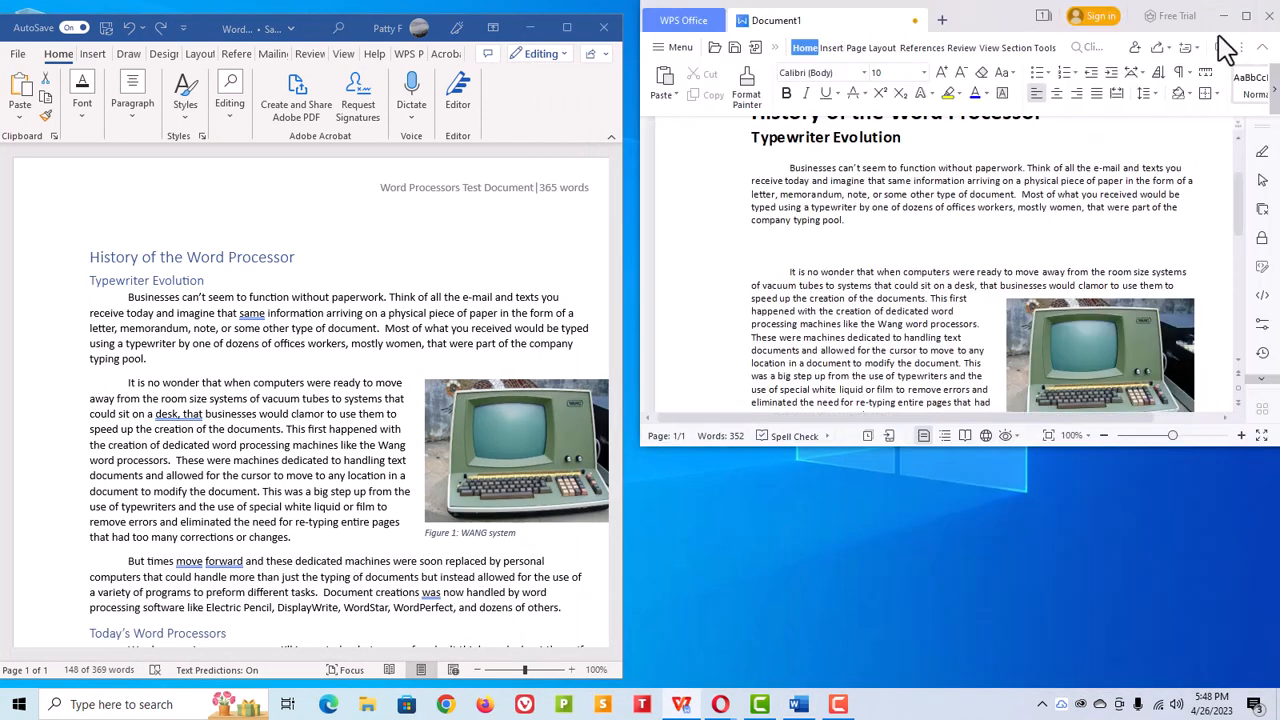
{"action": "left_click_drag", "start_coordinate": [1021, 448], "coordinate": [1034, 660]}
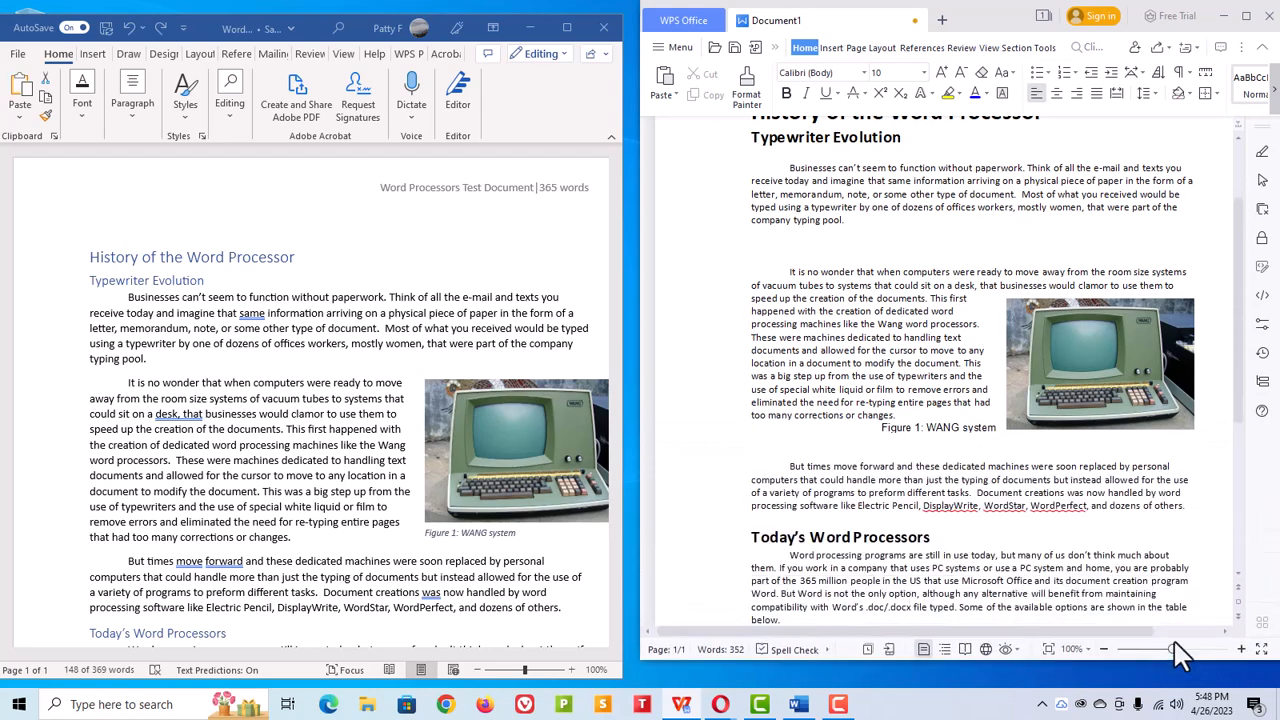
{"action": "left_click_drag", "start_coordinate": [1172, 649], "coordinate": [1164, 650]}
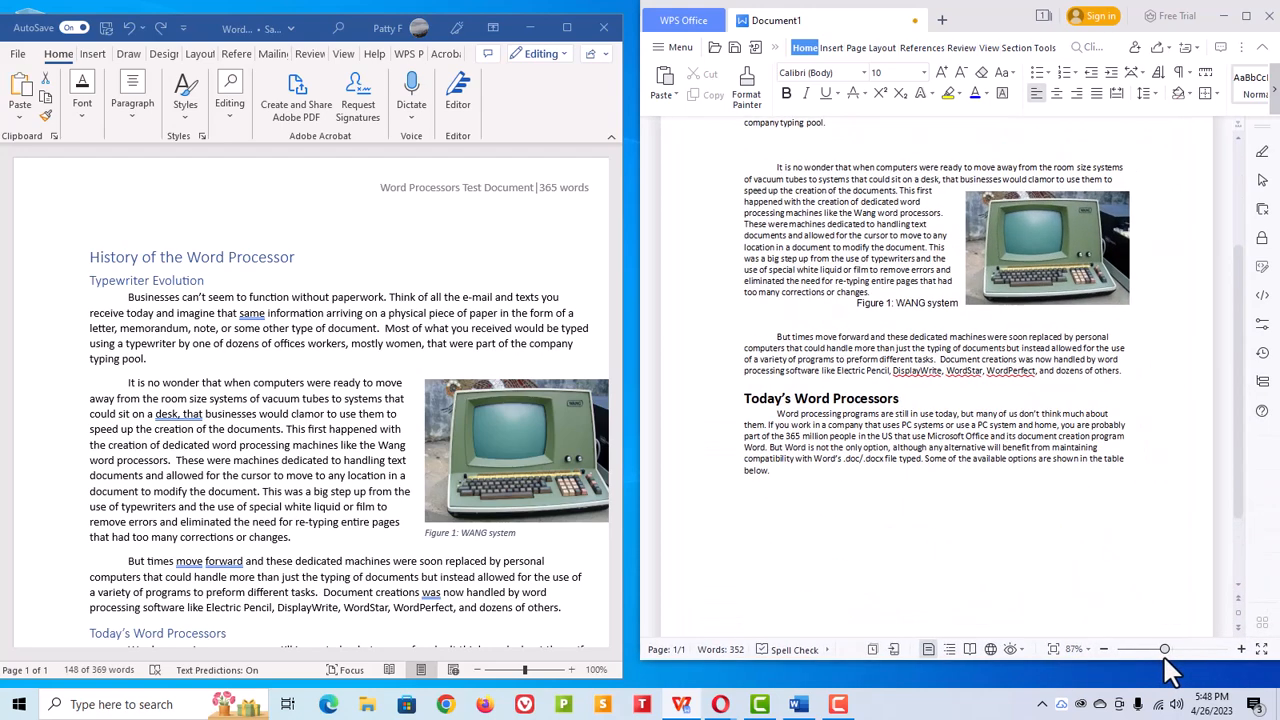
Step: Zoom the Word test document out to 64%
{"action": "left_click", "coordinate": [525, 670]}
{"action": "left_click_drag", "start_coordinate": [525, 672], "coordinate": [512, 672]}
Step: Insert a 3-column, 4-row table below the last paragraph of the WPS document
{"action": "left_click", "coordinate": [774, 549]}
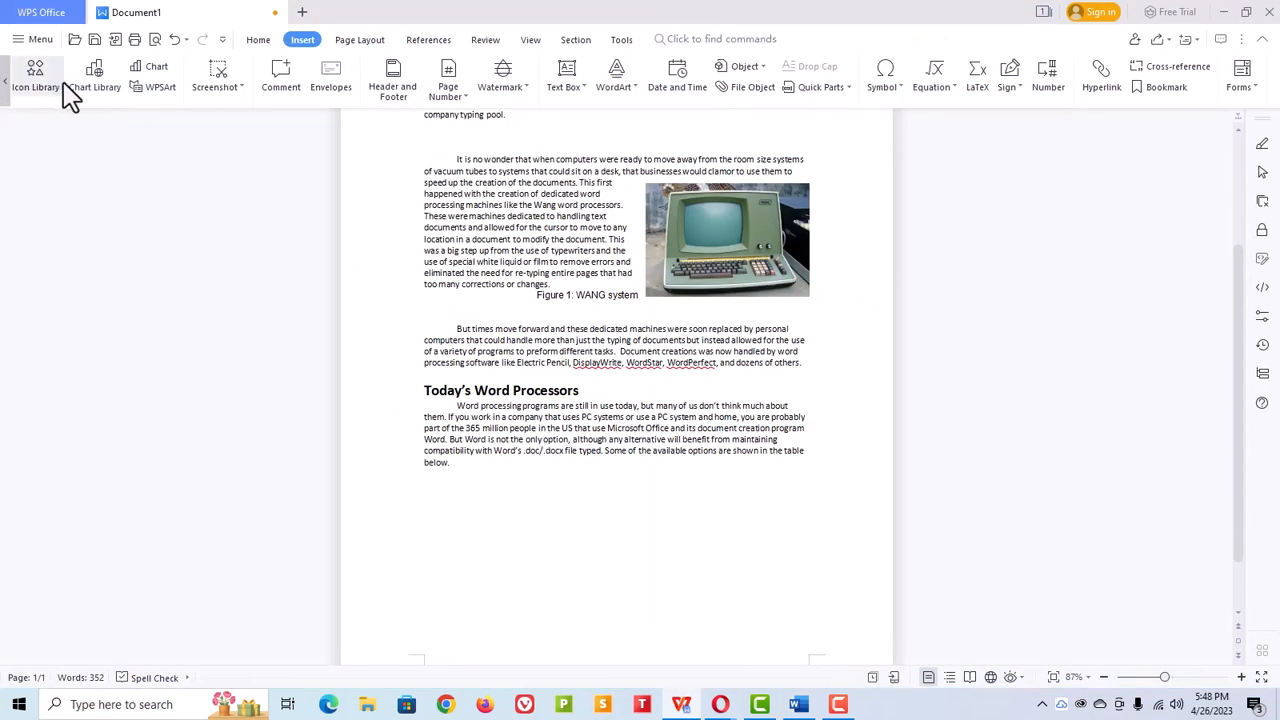
{"action": "left_click", "coordinate": [6, 88]}
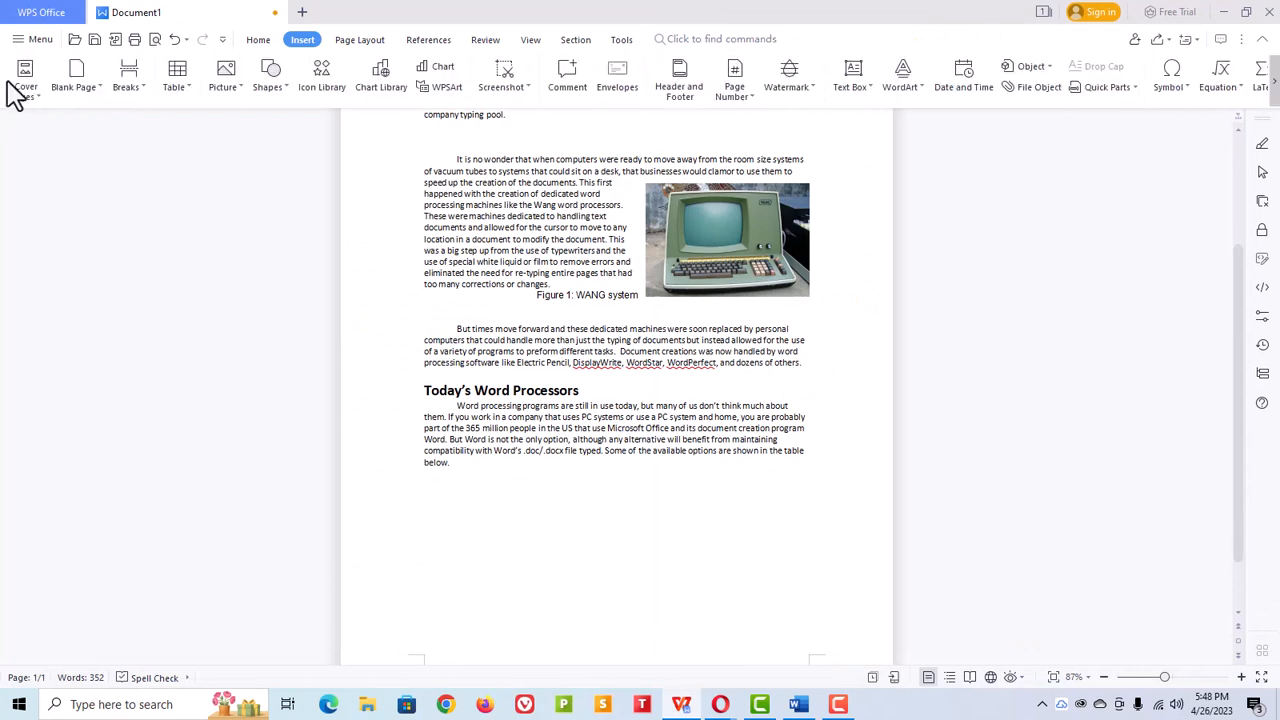
{"action": "left_click", "coordinate": [186, 88]}
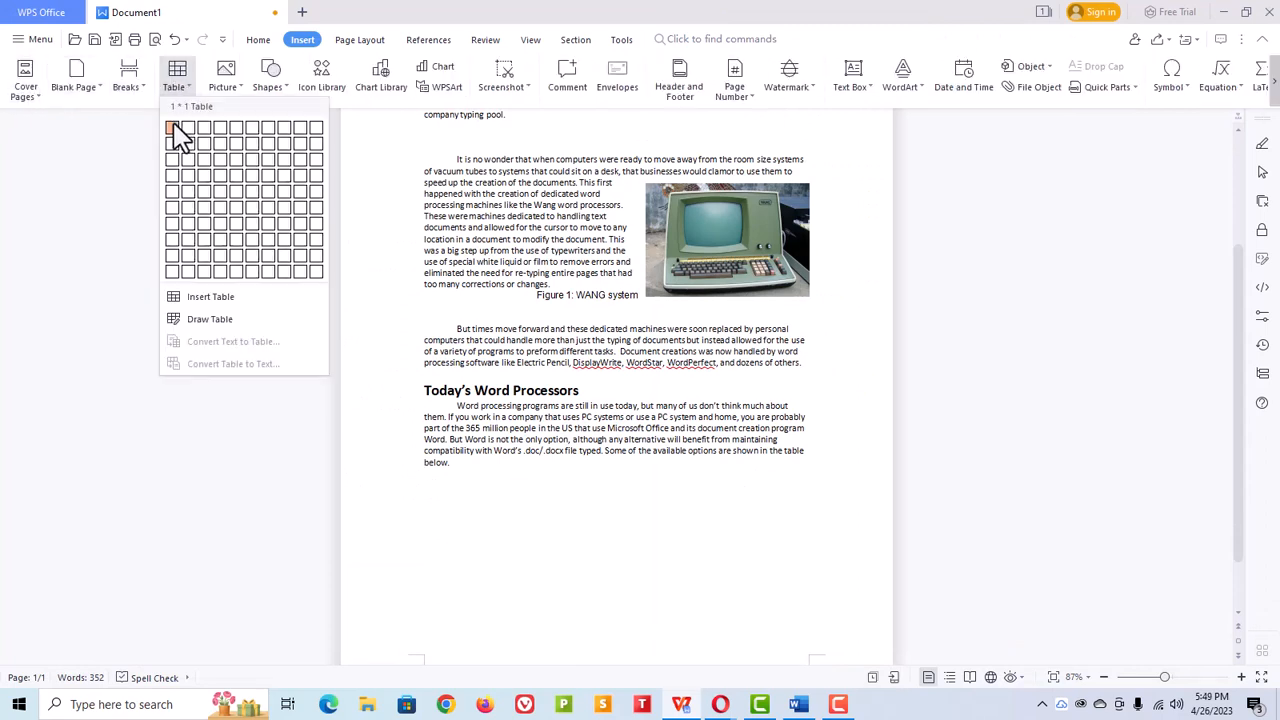
{"action": "left_click", "coordinate": [207, 182]}
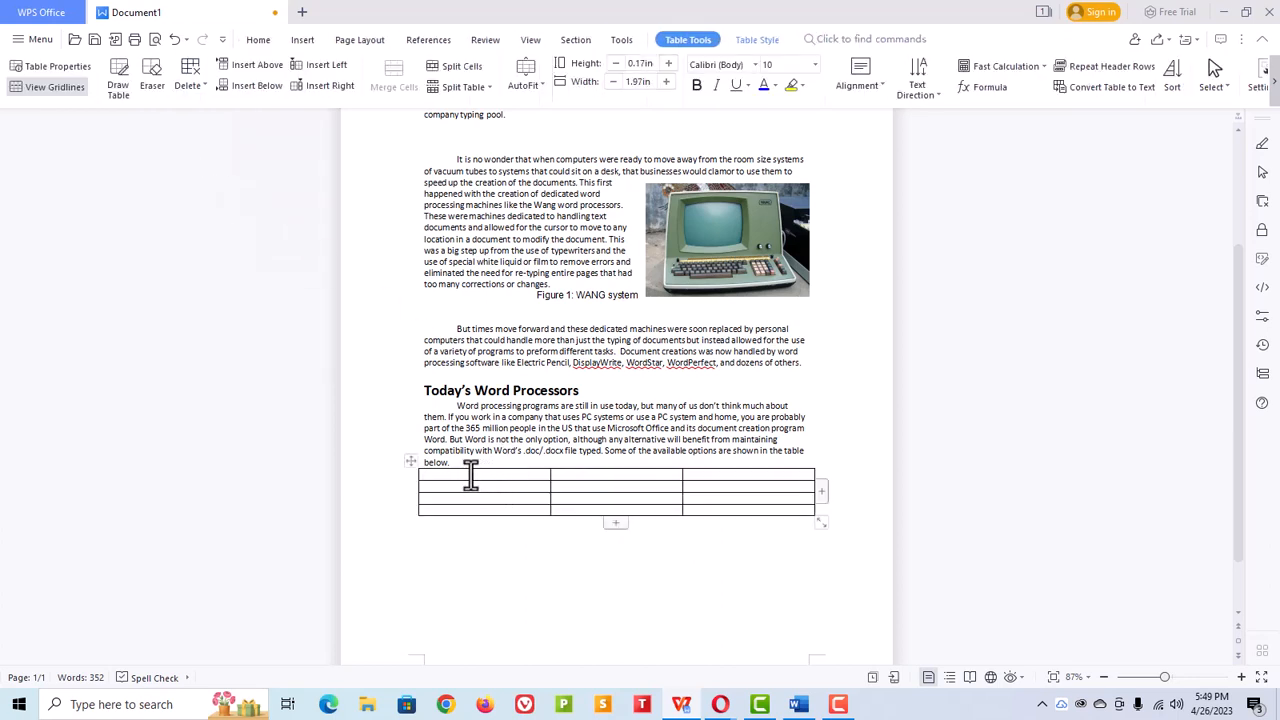
Step: Select the table and apply the blue first-row table style
{"action": "left_click", "coordinate": [410, 462]}
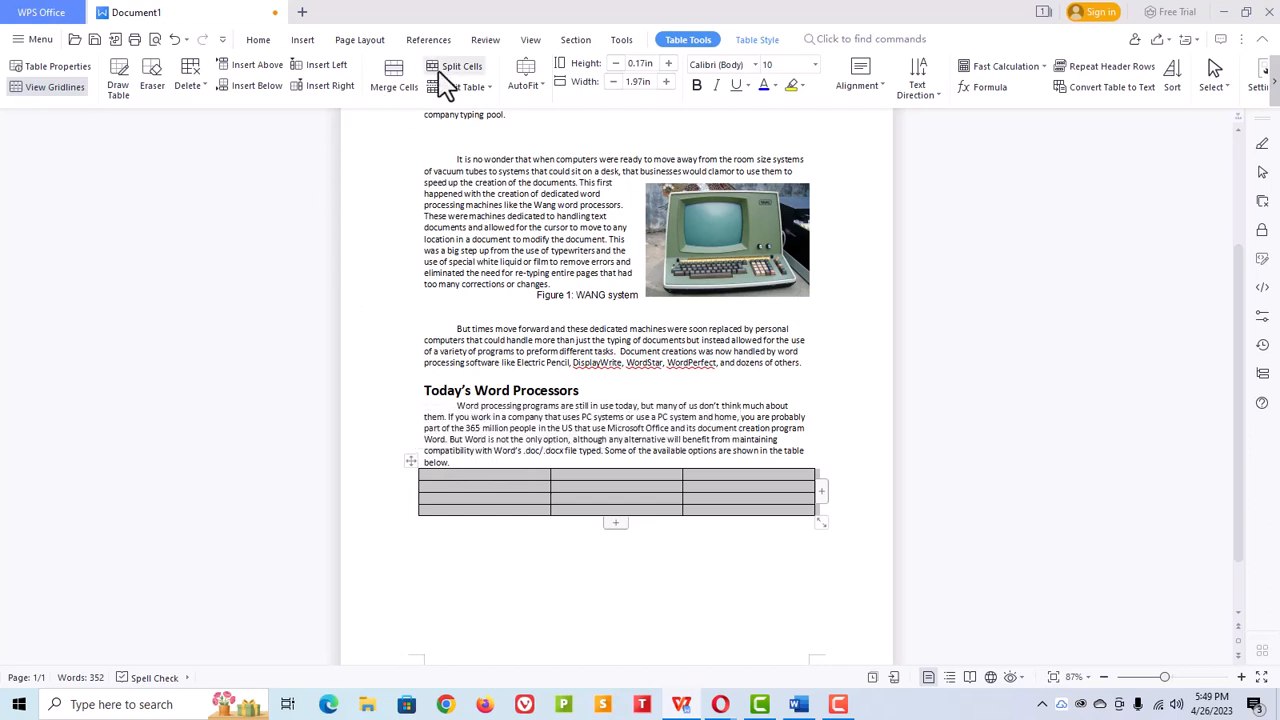
{"action": "left_click", "coordinate": [757, 40]}
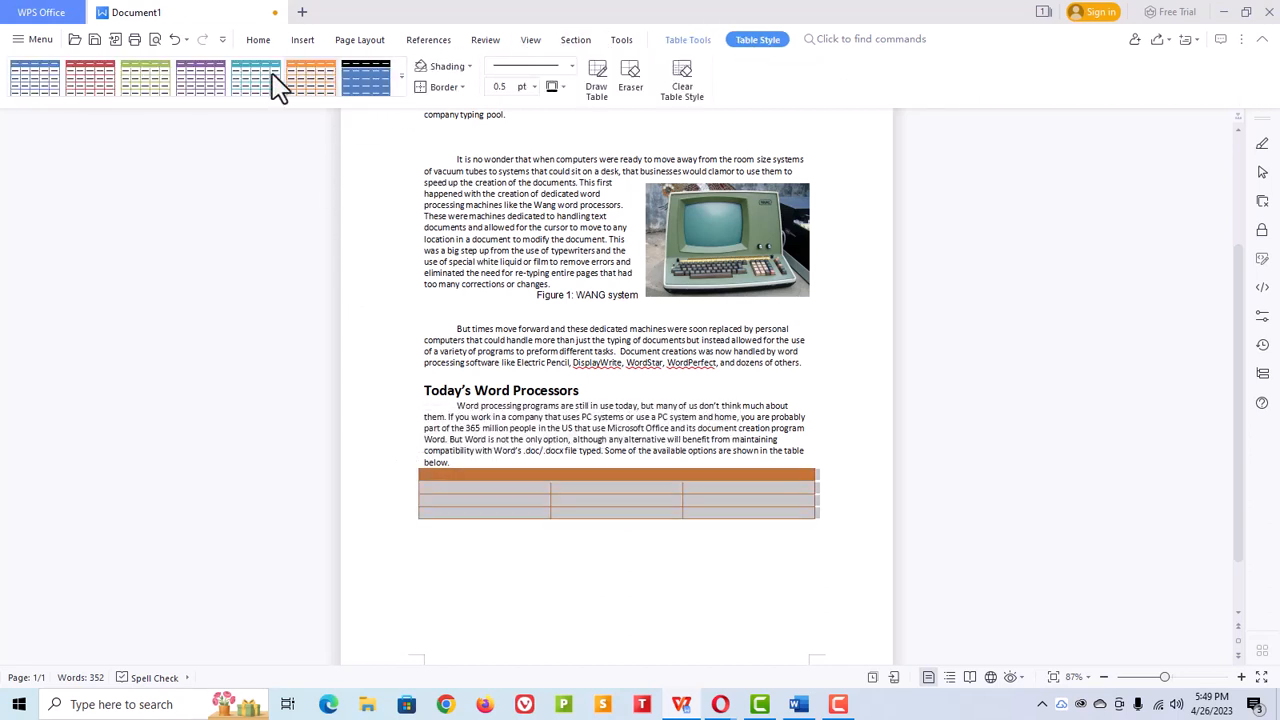
{"action": "left_click", "coordinate": [401, 84]}
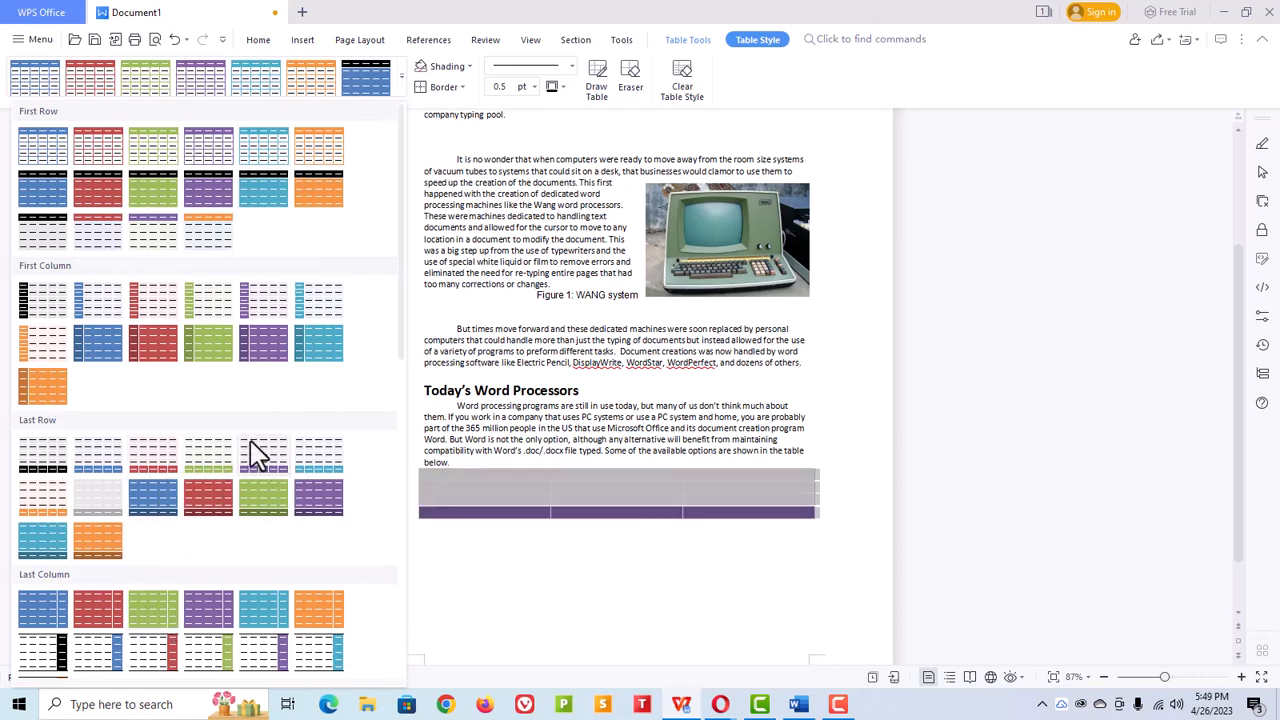
{"action": "left_click", "coordinate": [265, 155]}
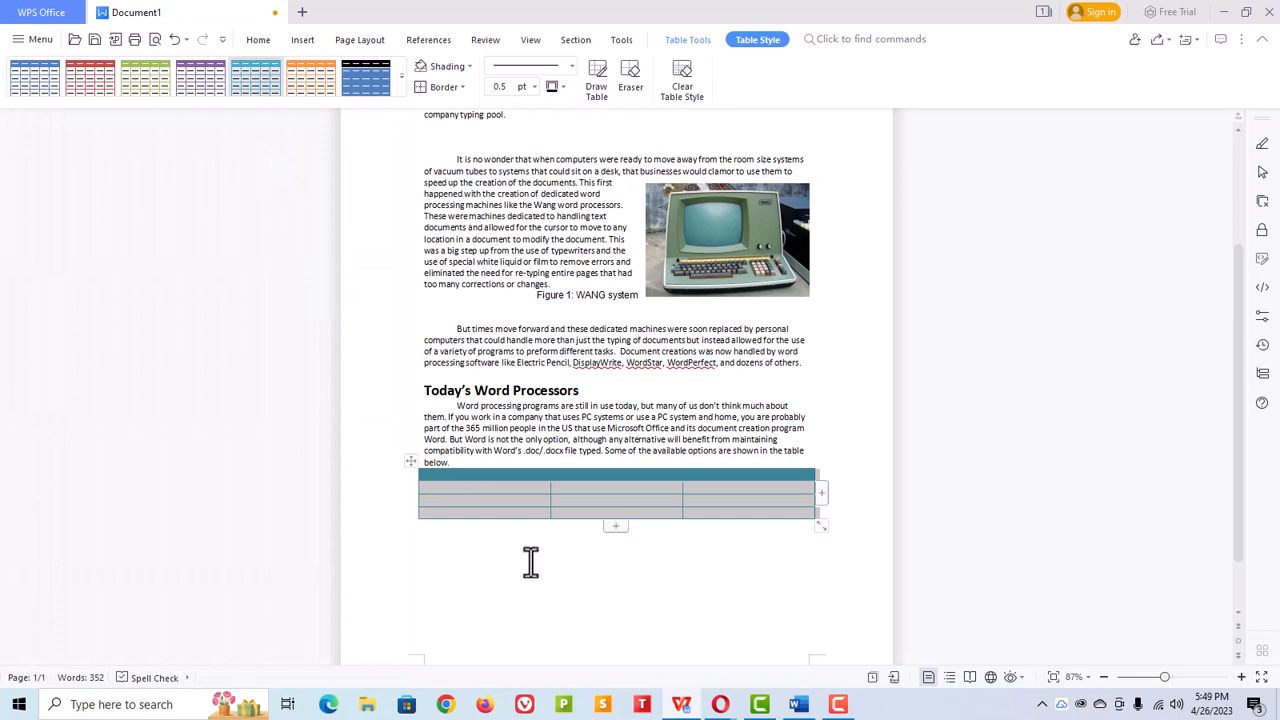
{"action": "left_click", "coordinate": [530, 562]}
Step: Move the table slightly down and add one extra row and one extra column
{"action": "left_click", "coordinate": [511, 477]}
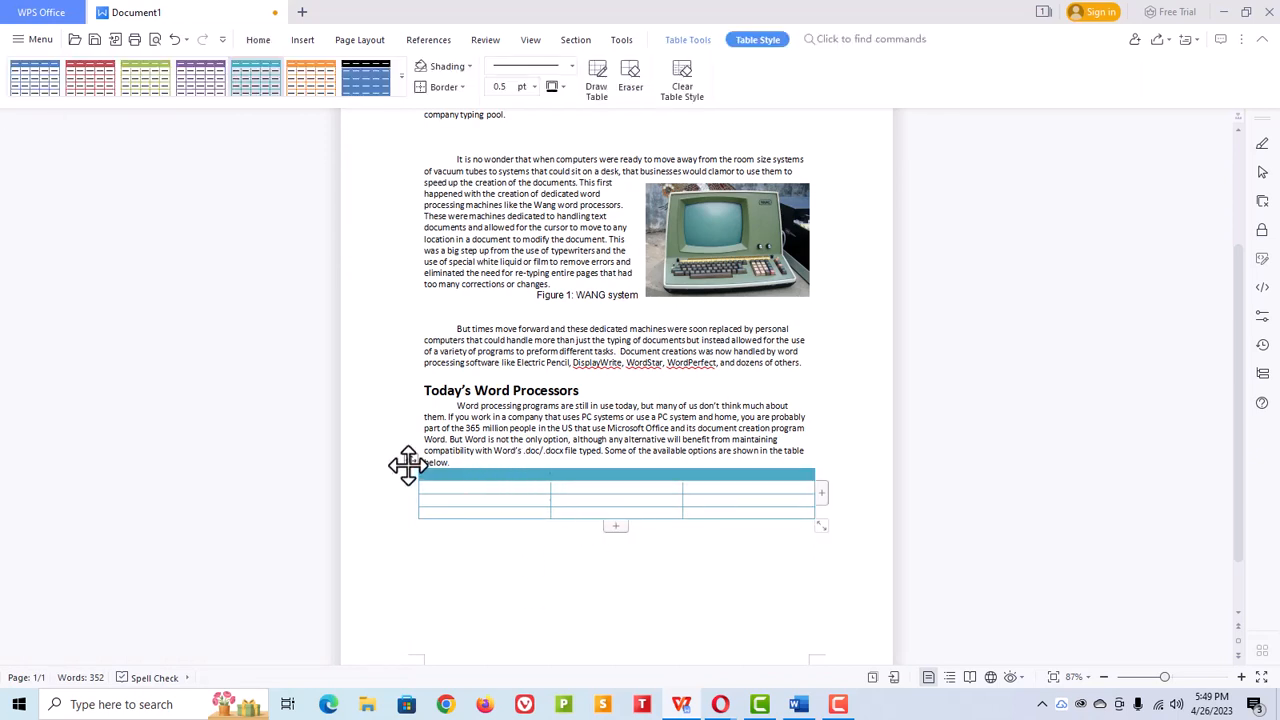
{"action": "left_click_drag", "start_coordinate": [410, 460], "coordinate": [410, 481]}
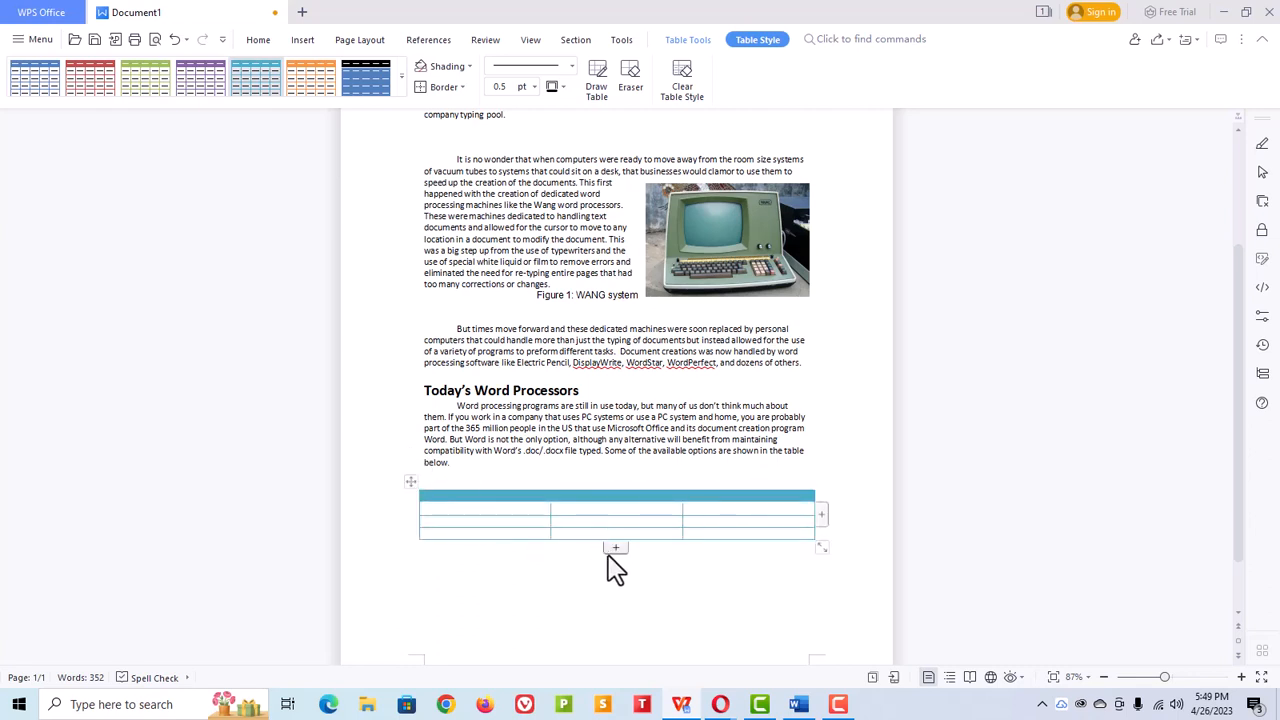
{"action": "left_click", "coordinate": [615, 549]}
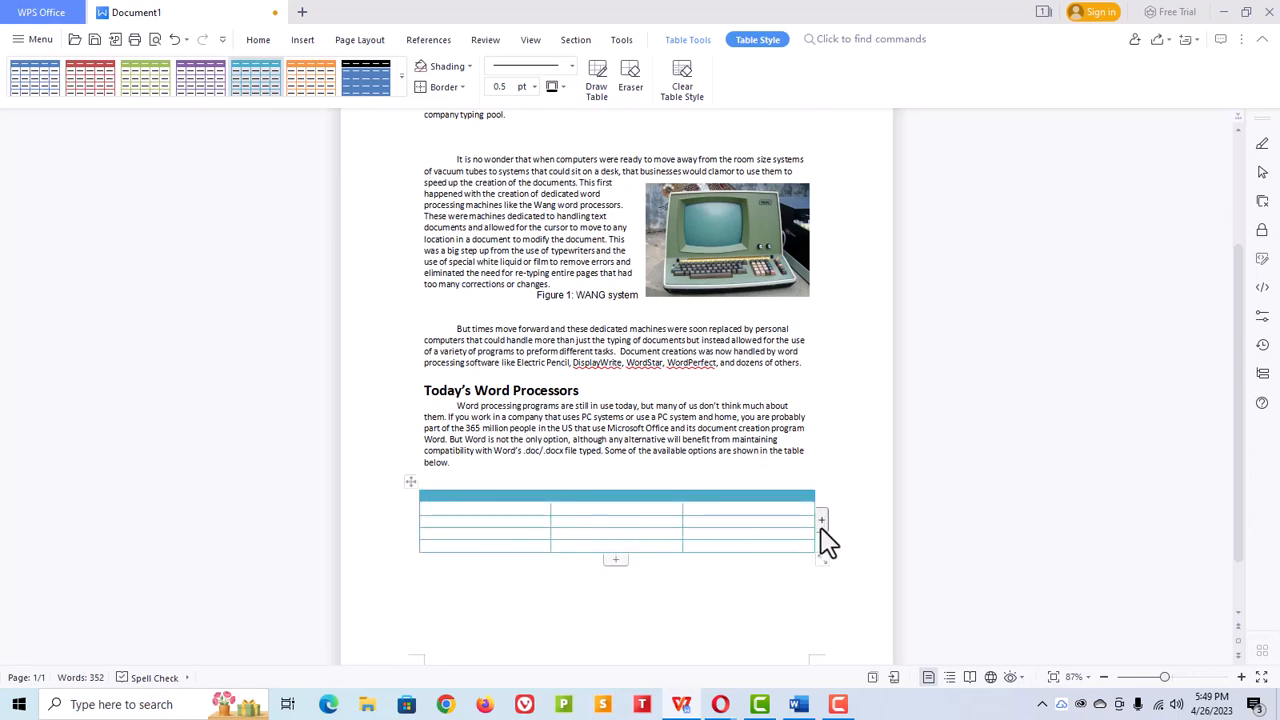
{"action": "left_click", "coordinate": [821, 521]}
Step: Snap the WPS window beside Word and scroll to compare the two documents
{"action": "left_click", "coordinate": [539, 462]}
{"action": "scroll", "coordinate": [591, 506], "scroll_direction": "up", "scroll_amount": 2}
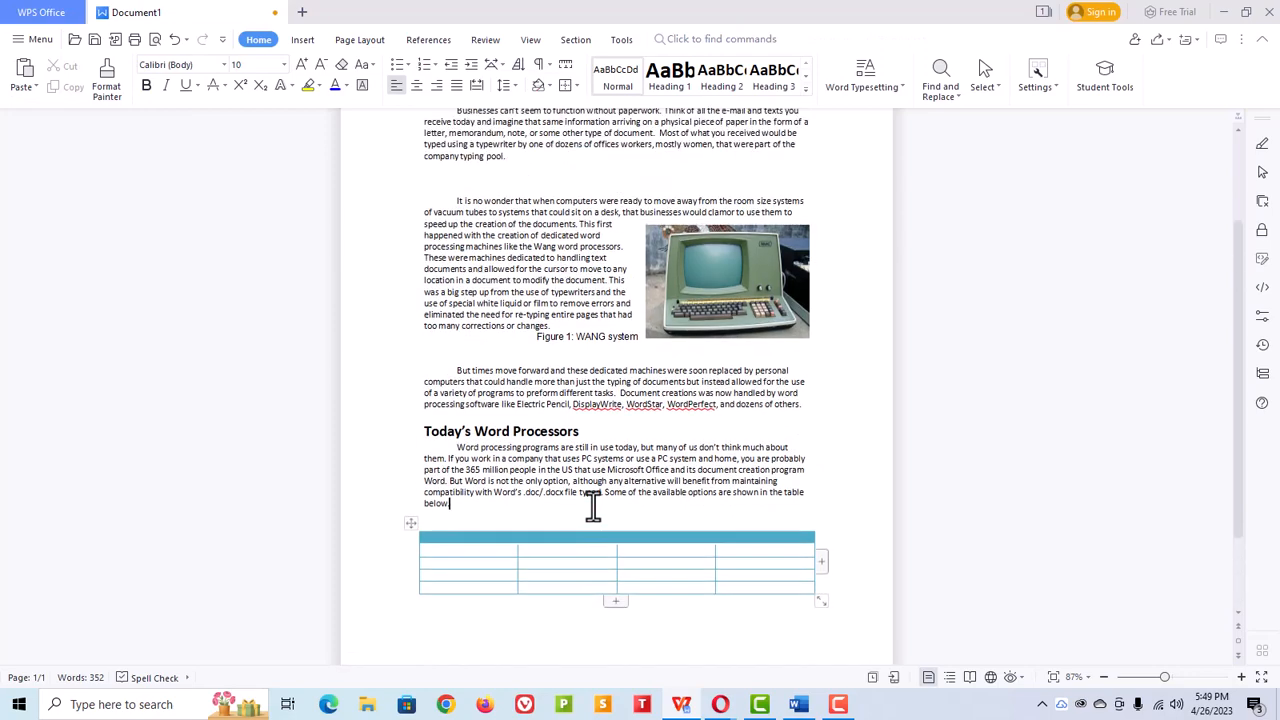
{"action": "left_click_drag", "start_coordinate": [940, 22], "coordinate": [1034, 20]}
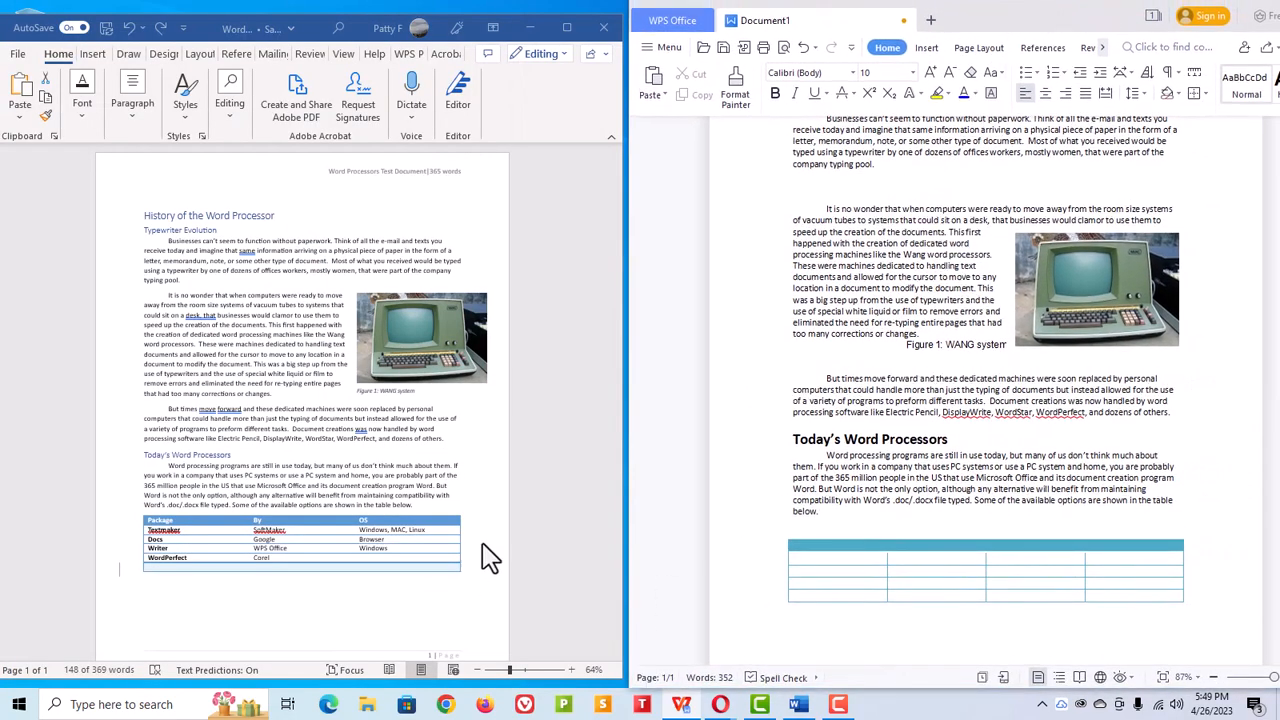
{"action": "scroll", "coordinate": [615, 436], "scroll_direction": "down", "scroll_amount": 2}
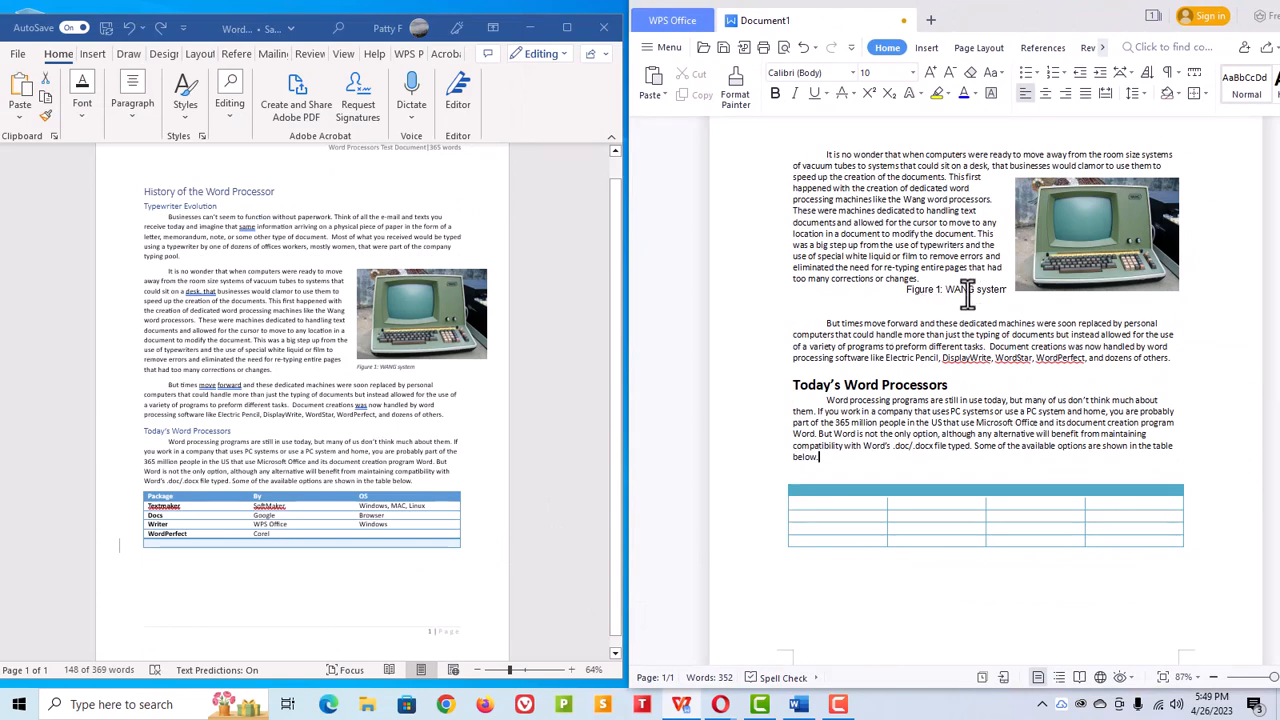
{"action": "scroll", "coordinate": [970, 300], "scroll_direction": "up", "scroll_amount": 1}
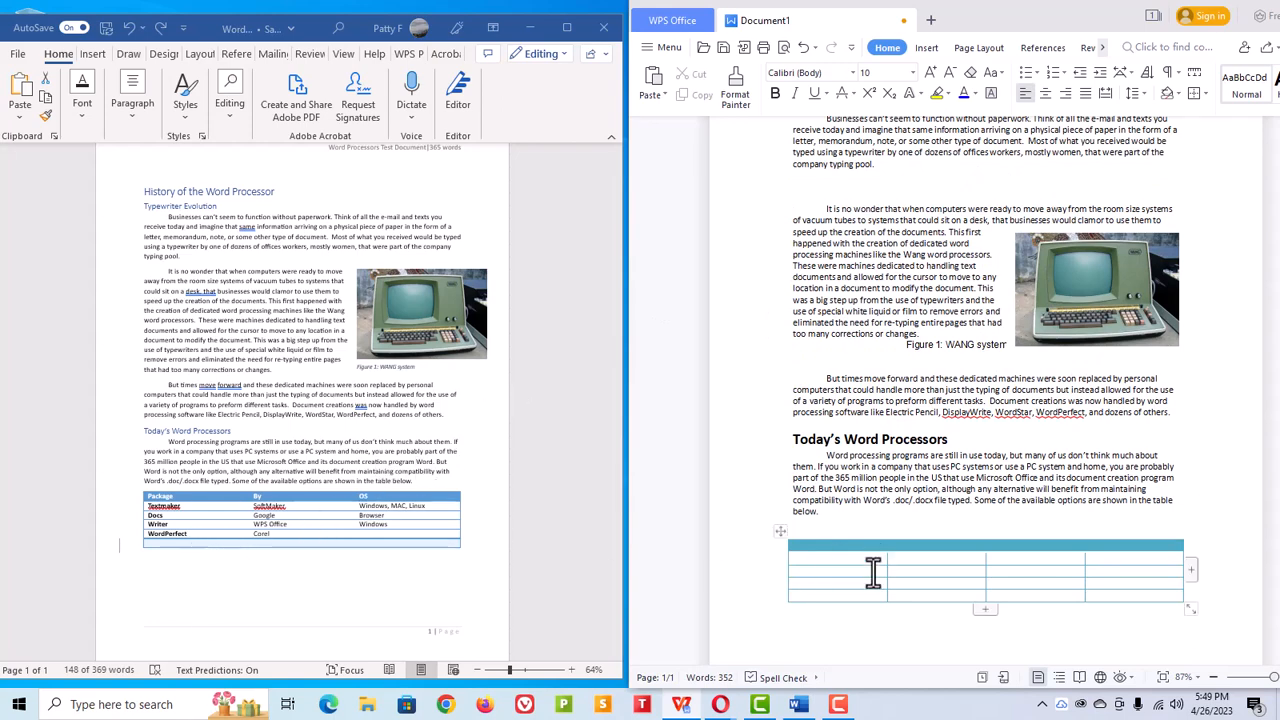
{"action": "scroll", "coordinate": [907, 322], "scroll_direction": "up", "scroll_amount": 3}
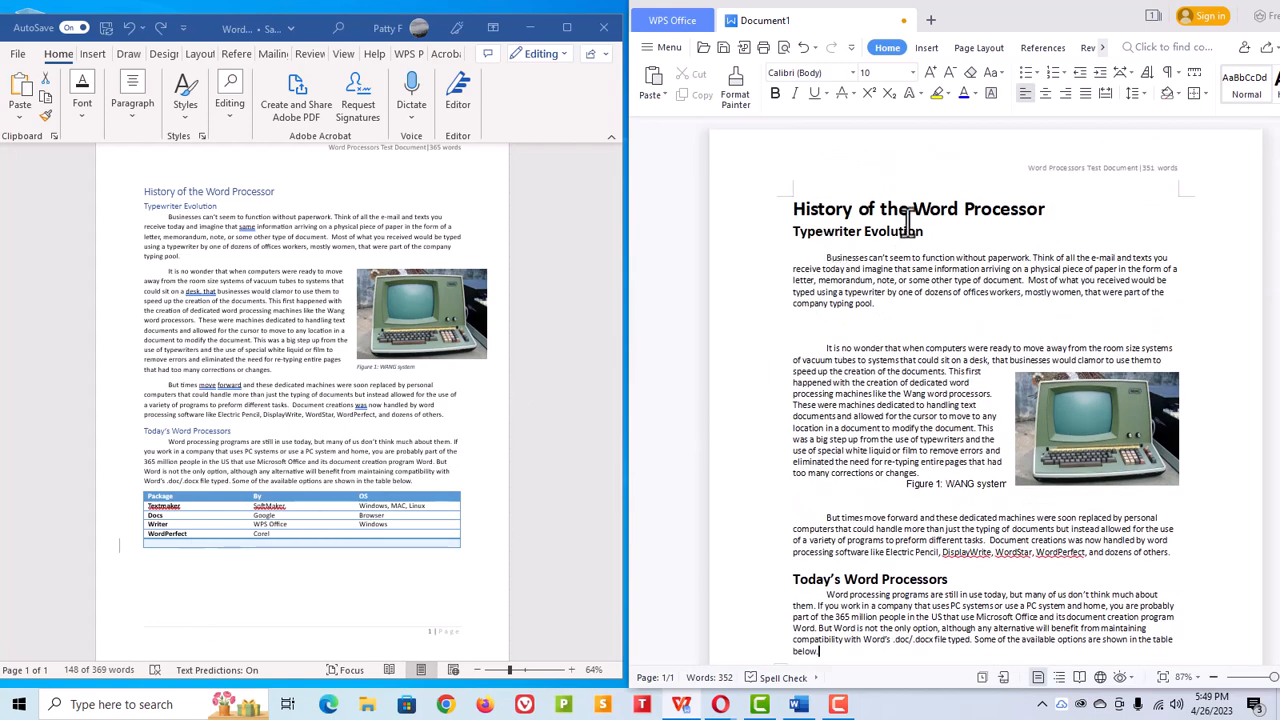
Step: Minimize Word and move the TextMaker and OfficeSuite Documents shortcuts to the top of the desktop
{"action": "left_click", "coordinate": [940, 208]}
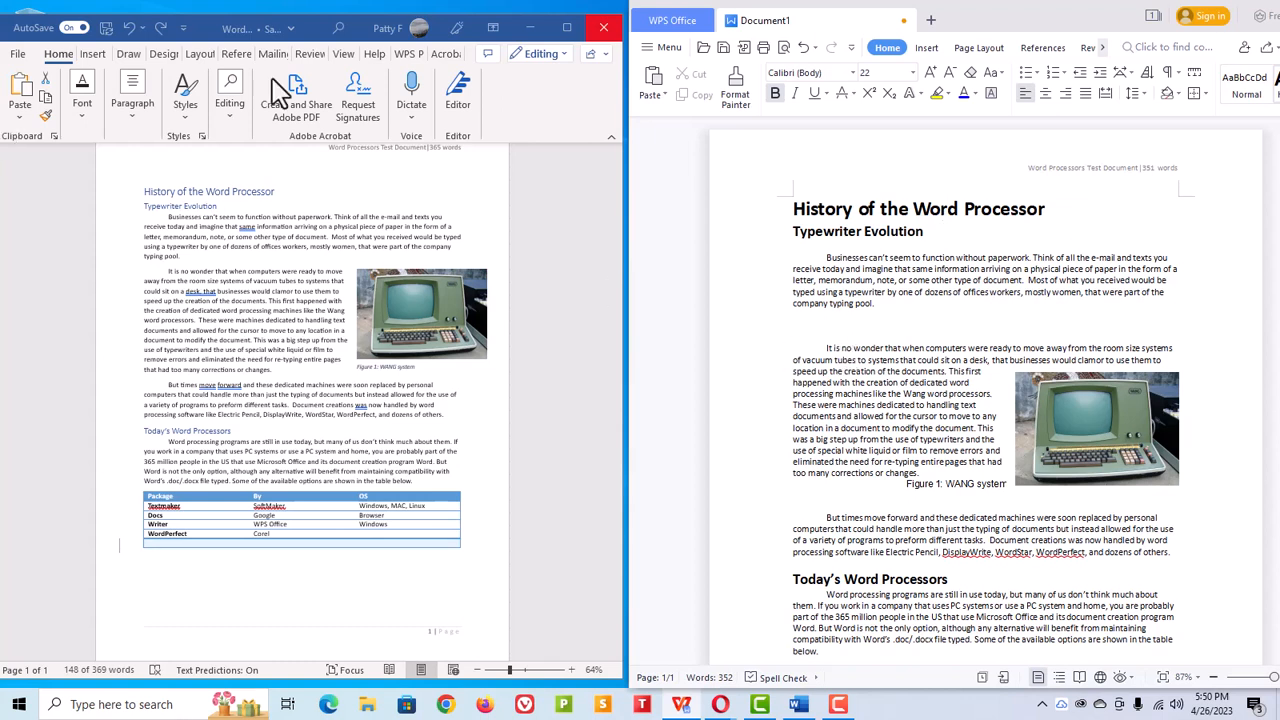
{"action": "left_click", "coordinate": [528, 27]}
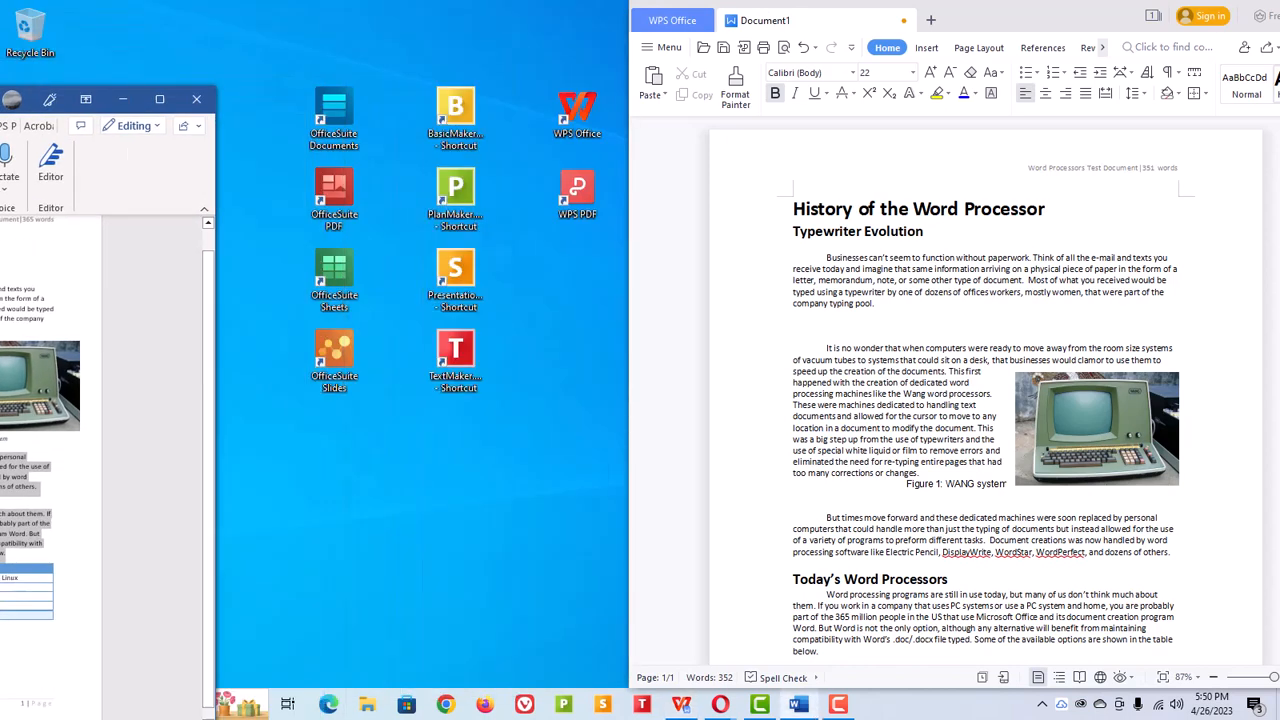
{"action": "left_click_drag", "start_coordinate": [336, 82], "coordinate": [322, 41]}
{"action": "left_click_drag", "start_coordinate": [470, 361], "coordinate": [451, 39]}
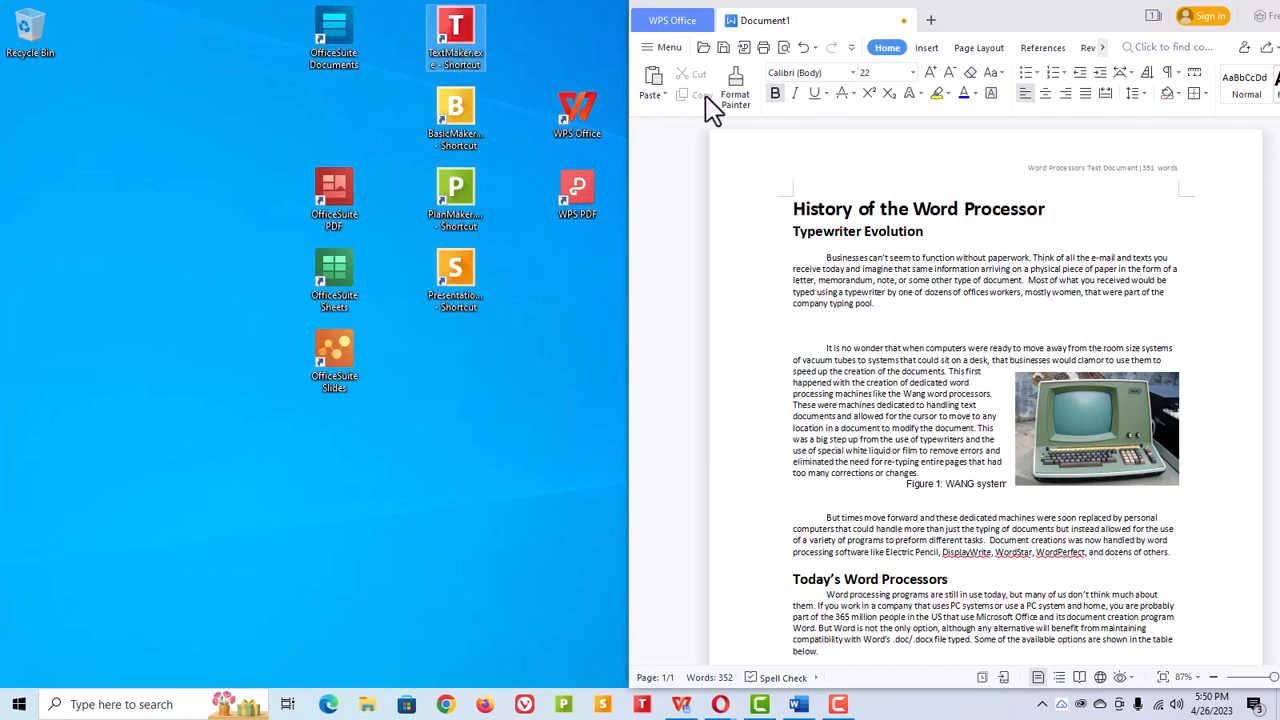
Step: Move the WPS window left and scroll through the document to review it
{"action": "left_click_drag", "start_coordinate": [994, 34], "coordinate": [880, 51]}
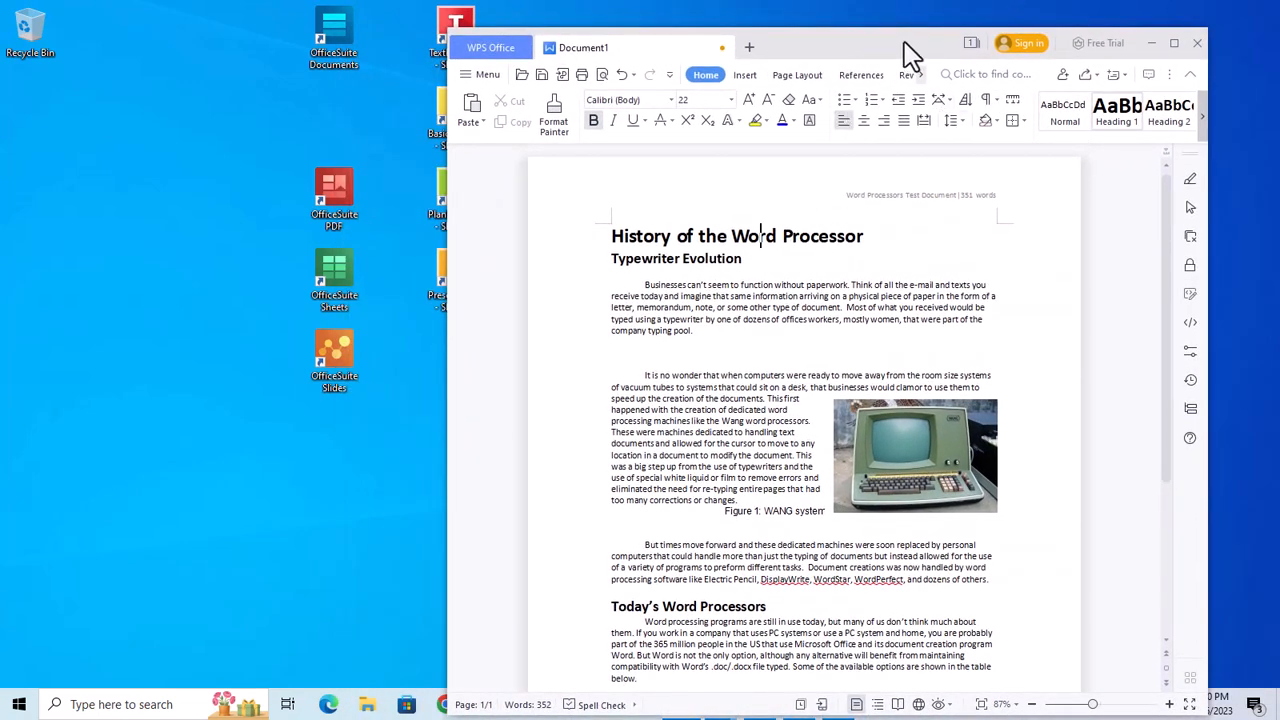
{"action": "scroll", "coordinate": [800, 265], "scroll_direction": "down", "scroll_amount": 5}
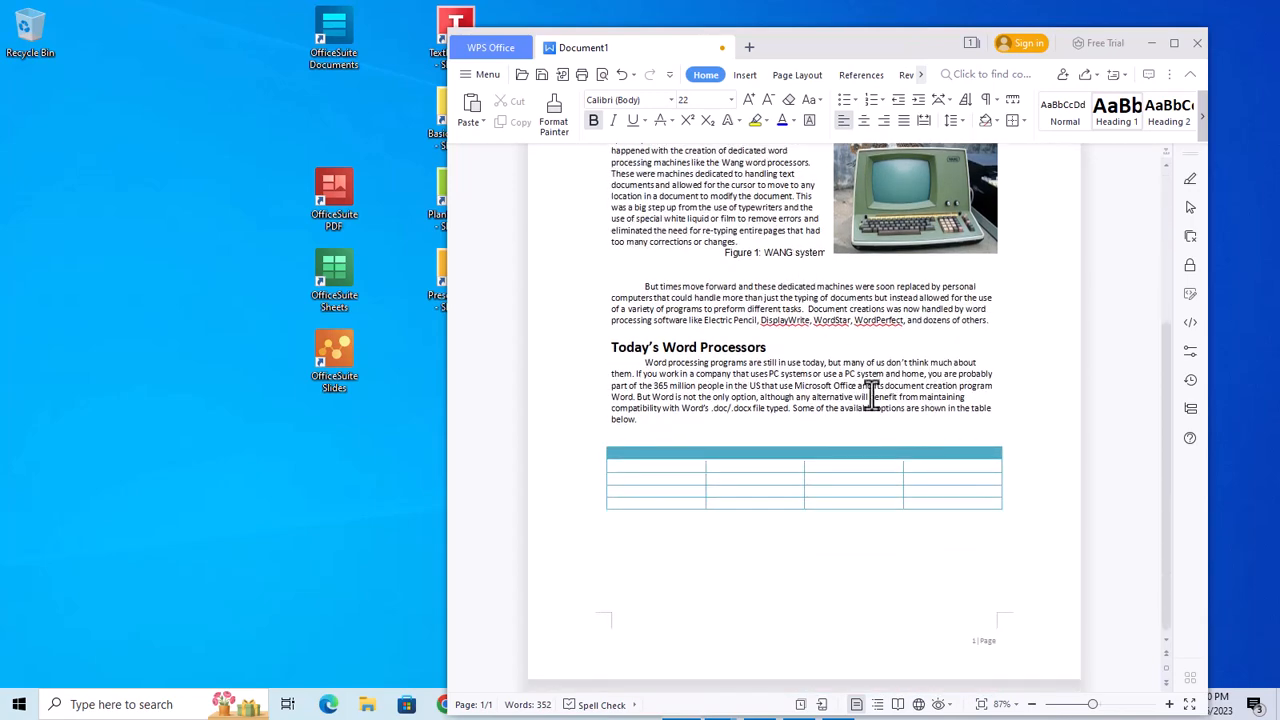
{"action": "scroll", "coordinate": [892, 441], "scroll_direction": "up", "scroll_amount": 3}
{"action": "scroll", "coordinate": [890, 447], "scroll_direction": "up", "scroll_amount": 1}
{"action": "scroll", "coordinate": [866, 367], "scroll_direction": "down", "scroll_amount": 3}
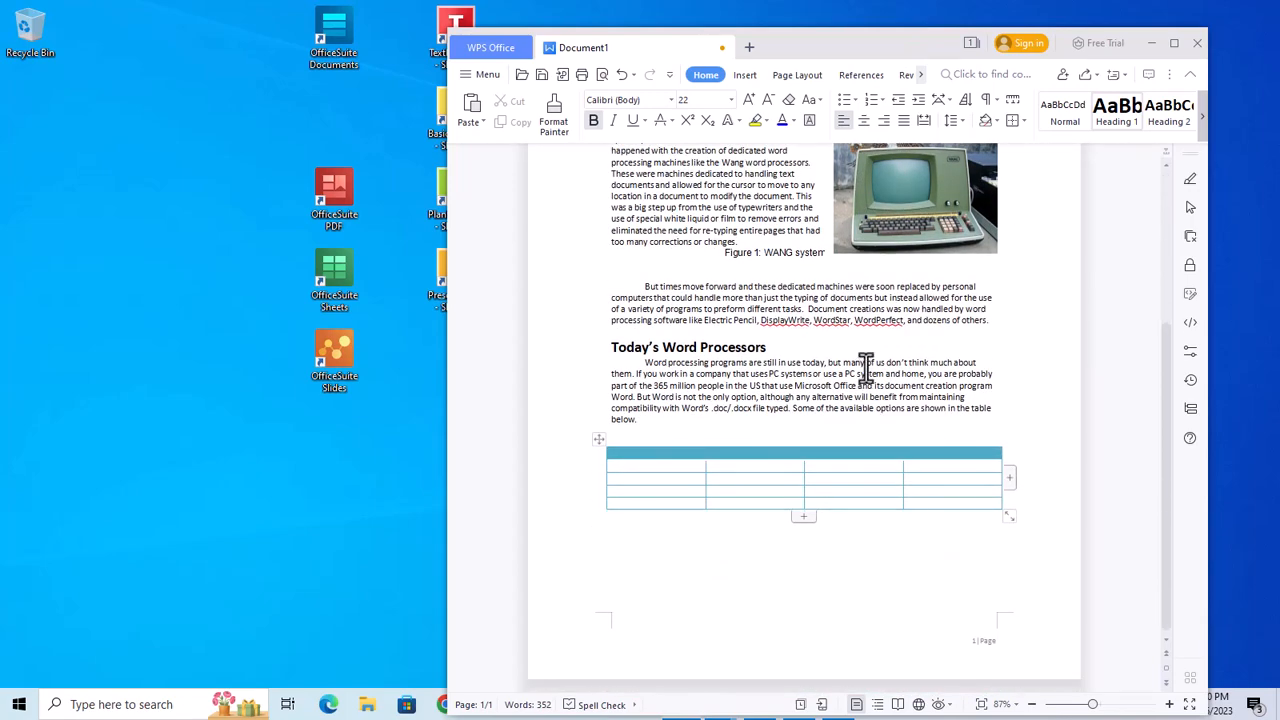
{"action": "scroll", "coordinate": [866, 362], "scroll_direction": "up", "scroll_amount": 4}
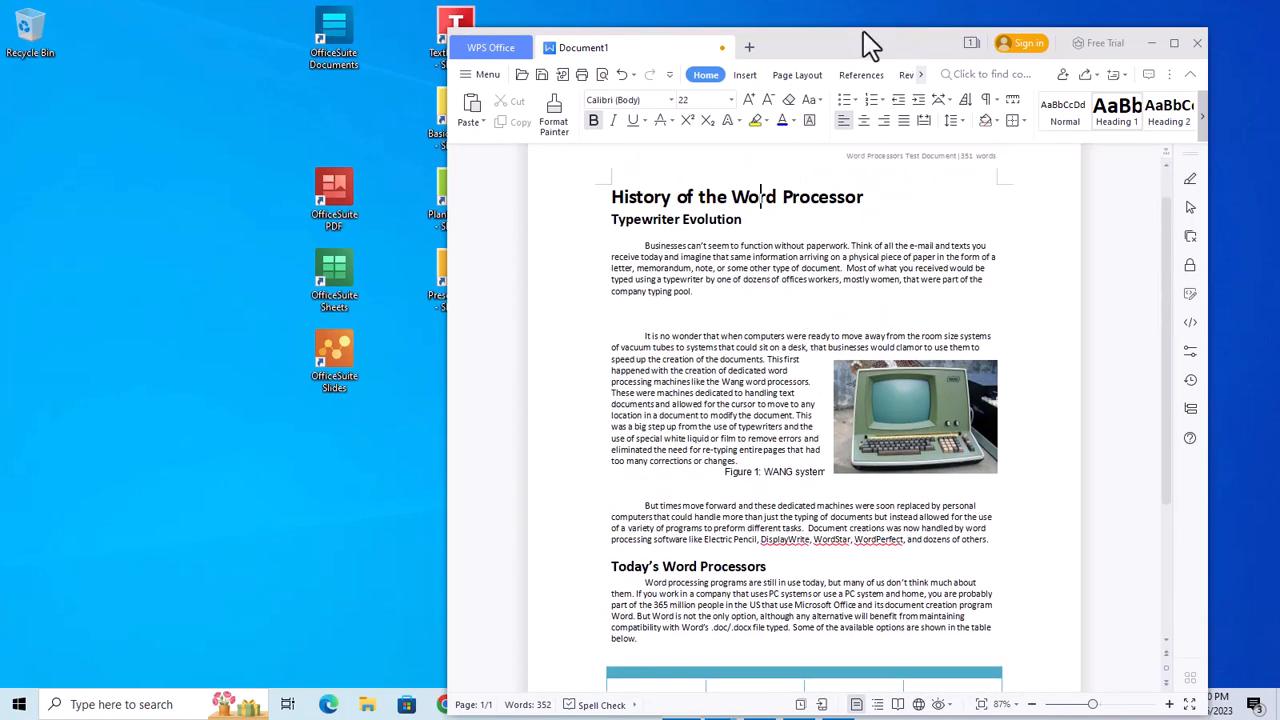
{"action": "left_click_drag", "start_coordinate": [872, 44], "coordinate": [1051, 2]}
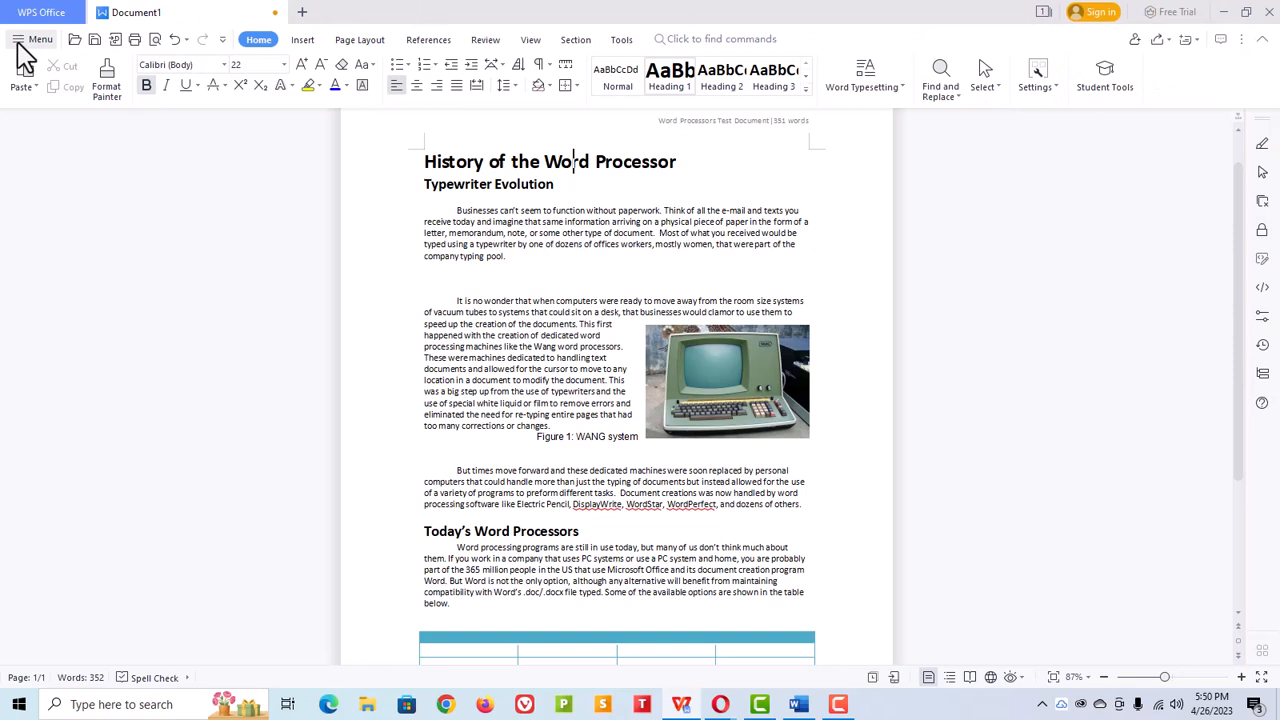
{"action": "left_click", "coordinate": [33, 40]}
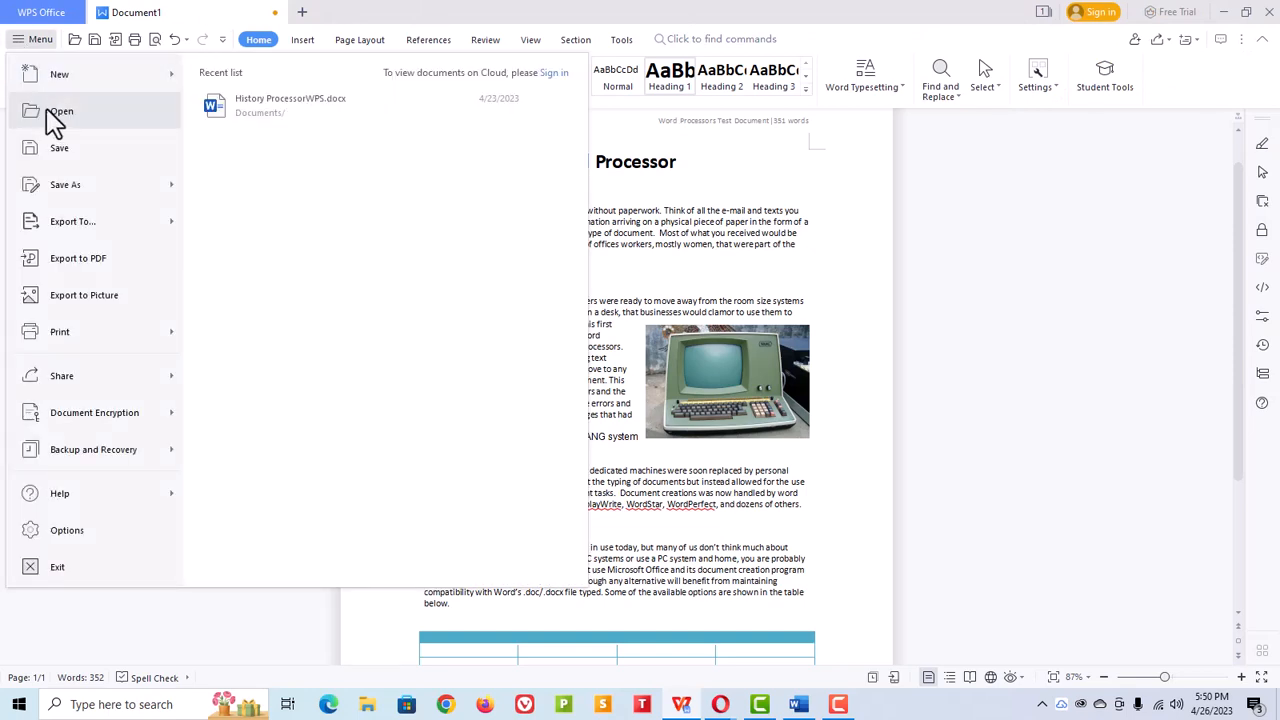
{"action": "left_click", "coordinate": [62, 151]}
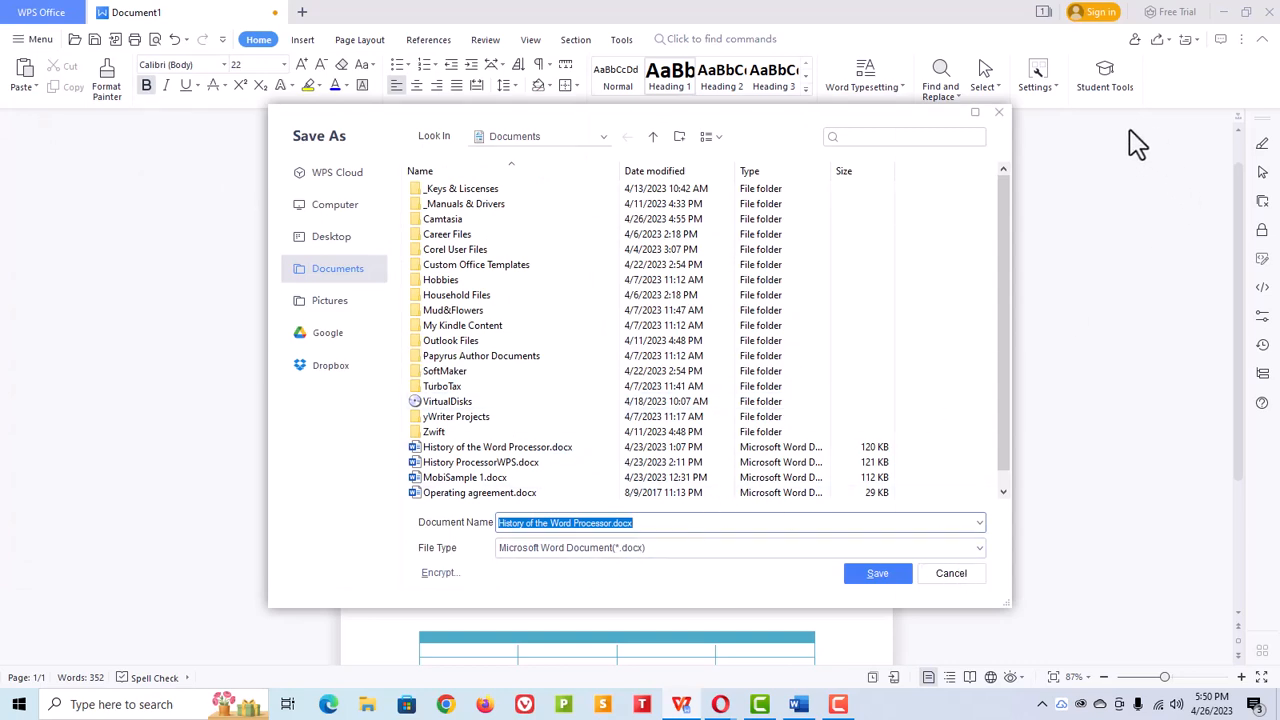
{"action": "left_click", "coordinate": [998, 112]}
Step: Minimize the WPS window and return the TextMaker and OfficeSuite Documents shortcuts to their places
{"action": "left_click_drag", "start_coordinate": [1010, 24], "coordinate": [777, 100]}
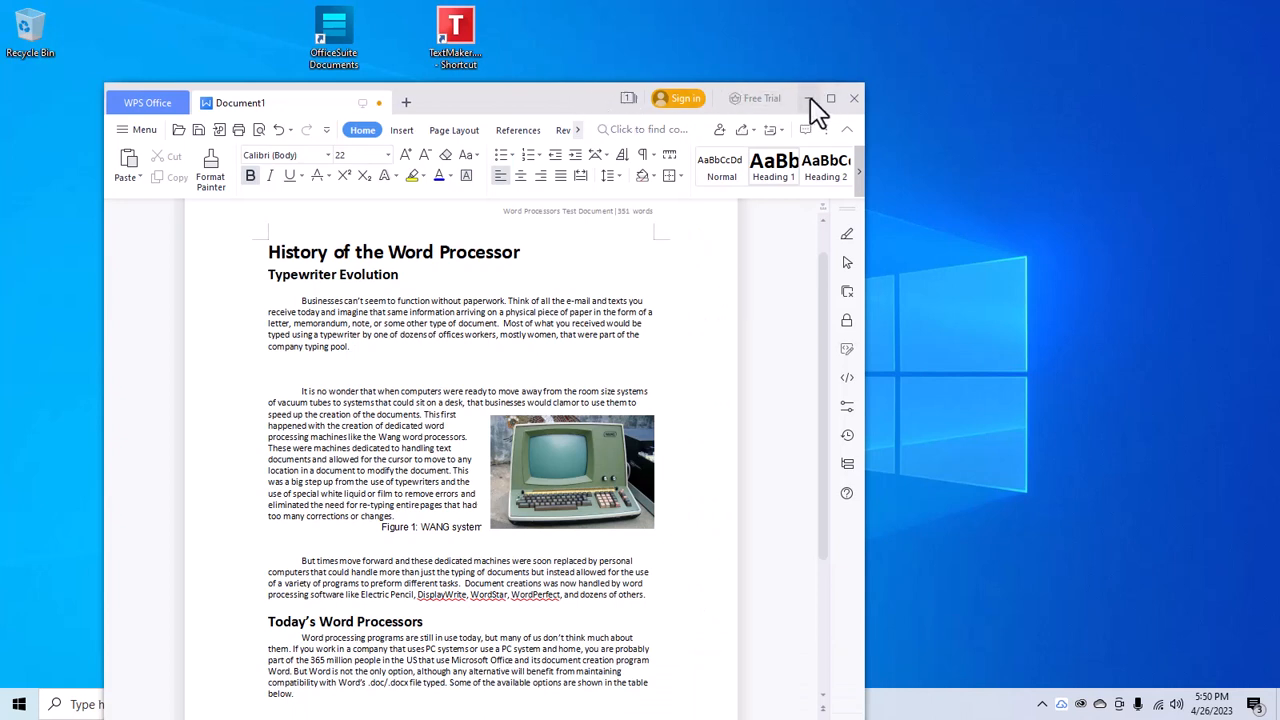
{"action": "left_click", "coordinate": [810, 99]}
{"action": "left_click_drag", "start_coordinate": [445, 34], "coordinate": [460, 368]}
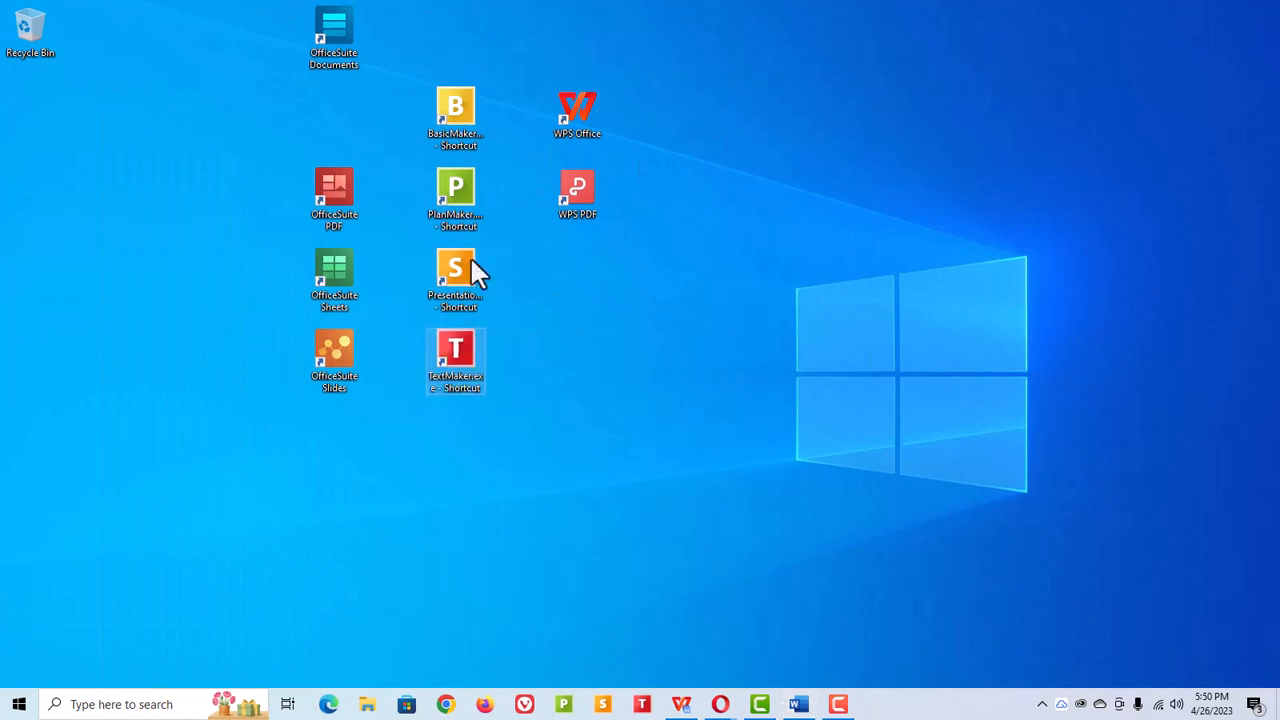
{"action": "left_click_drag", "start_coordinate": [323, 37], "coordinate": [334, 110]}
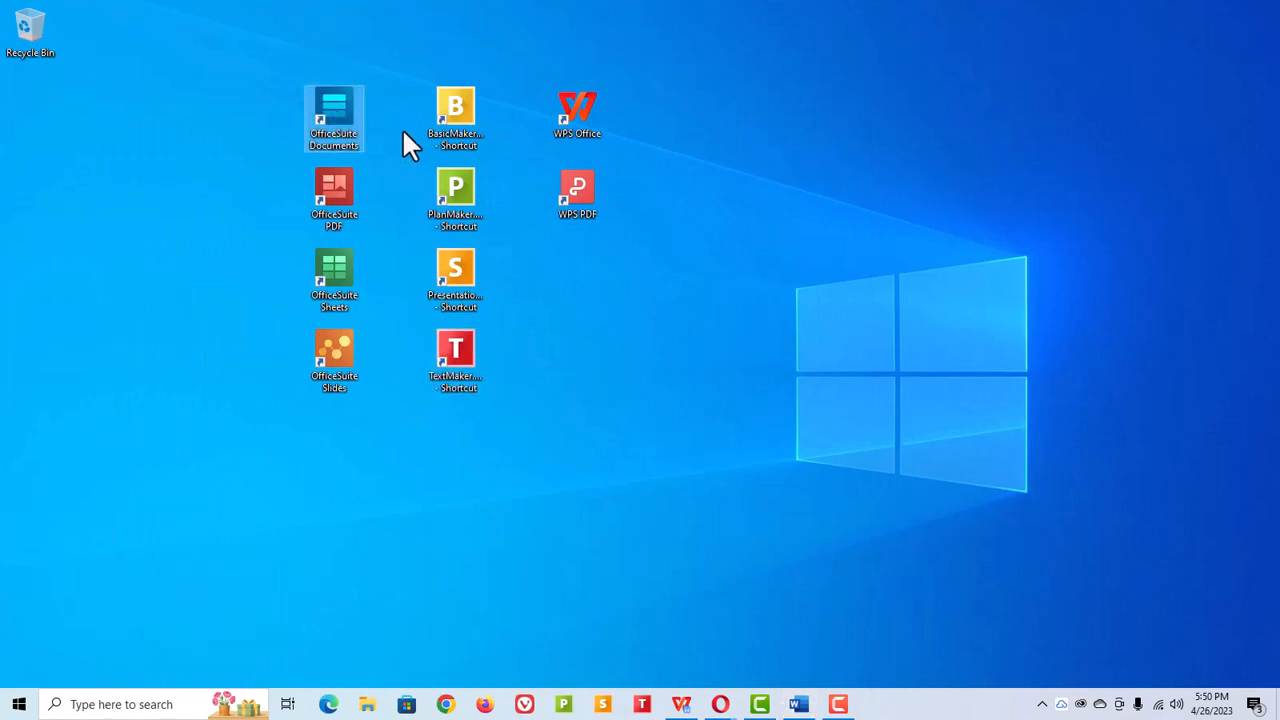